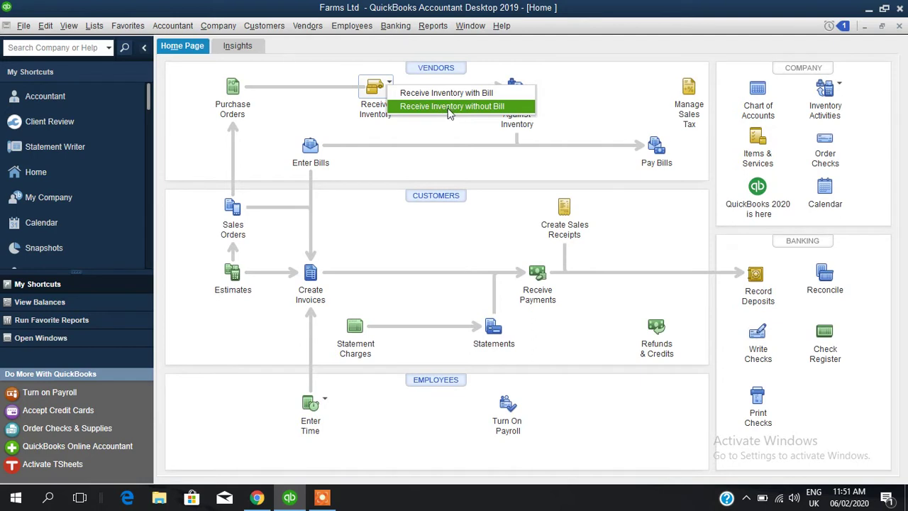
left_click(465, 127)
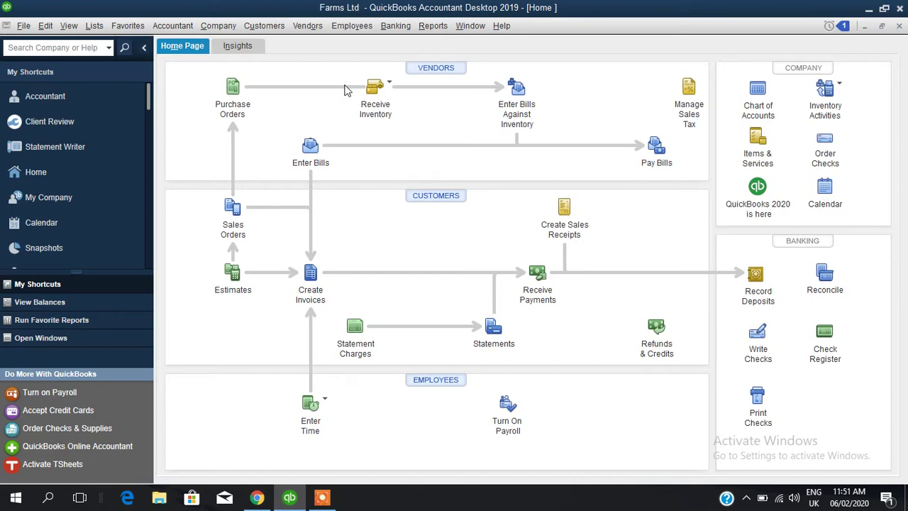
left_click(375, 88)
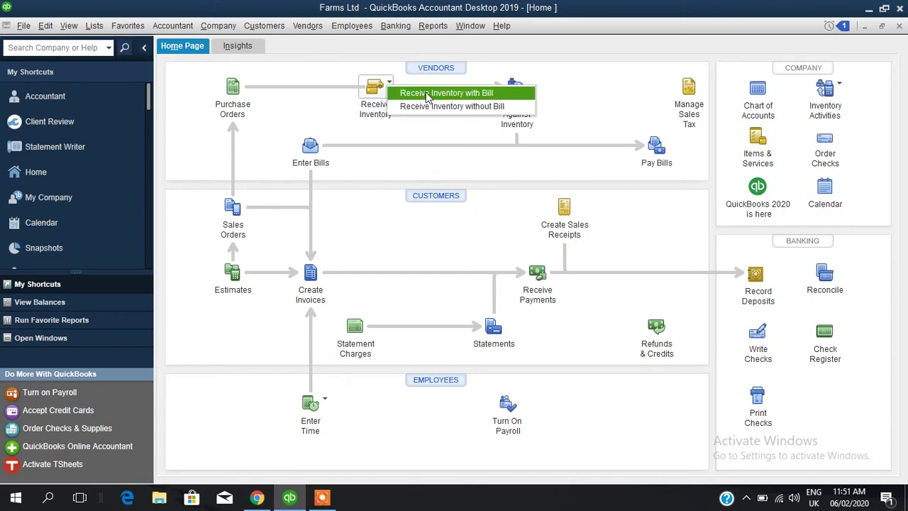
left_click(523, 113)
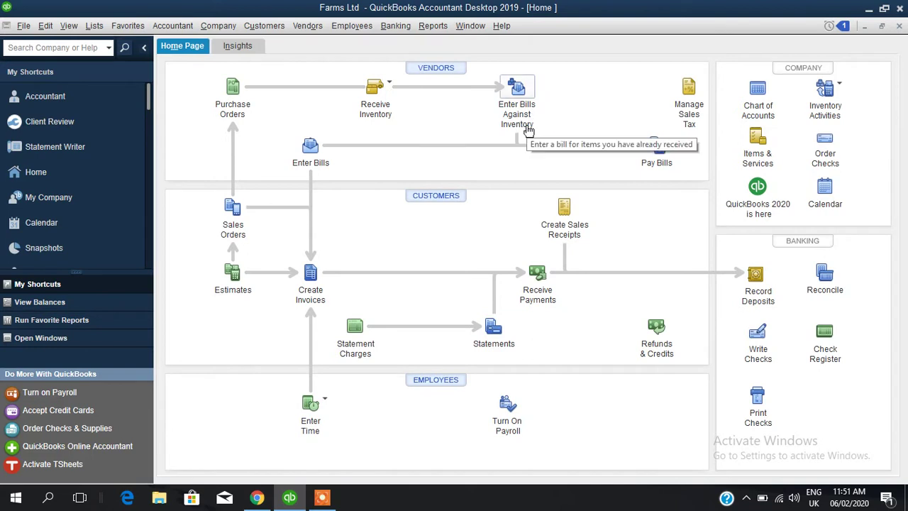
Start a bill for received inventory with the vendor Farm feeds ltd
left_click(392, 86)
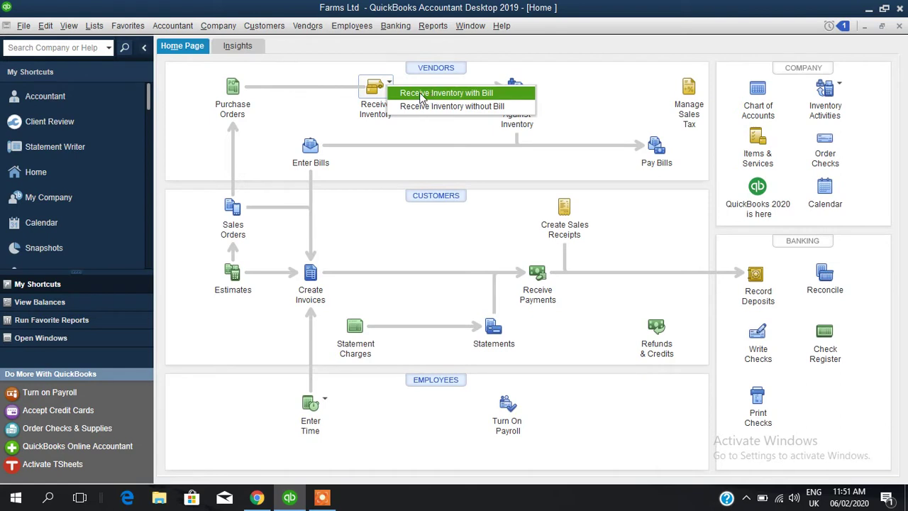
left_click(423, 94)
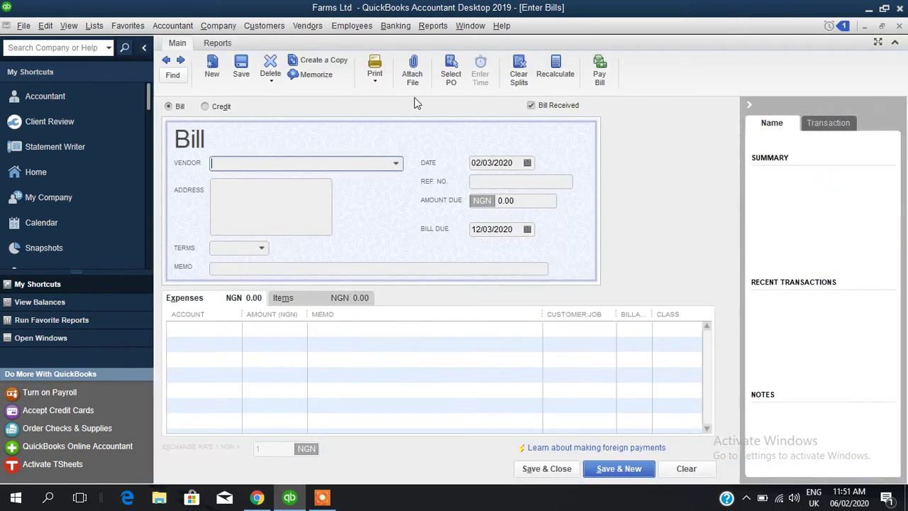
left_click(397, 164)
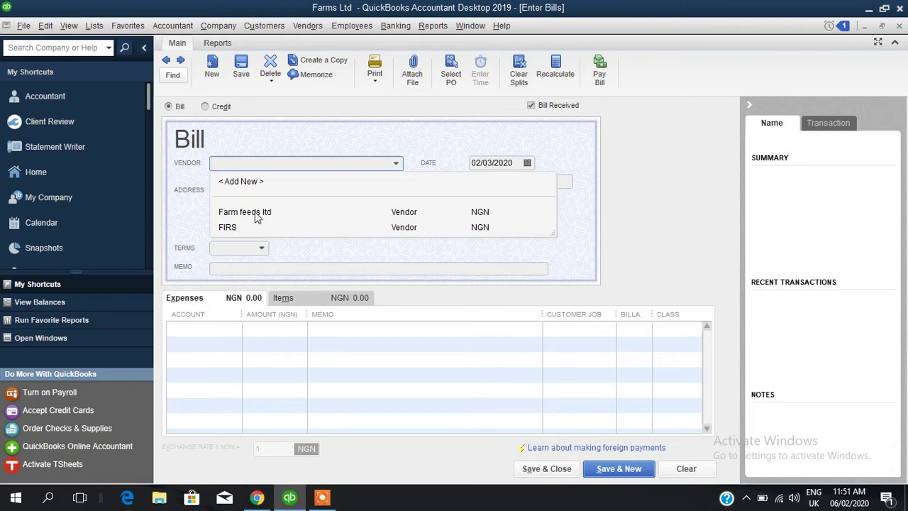
left_click(254, 213)
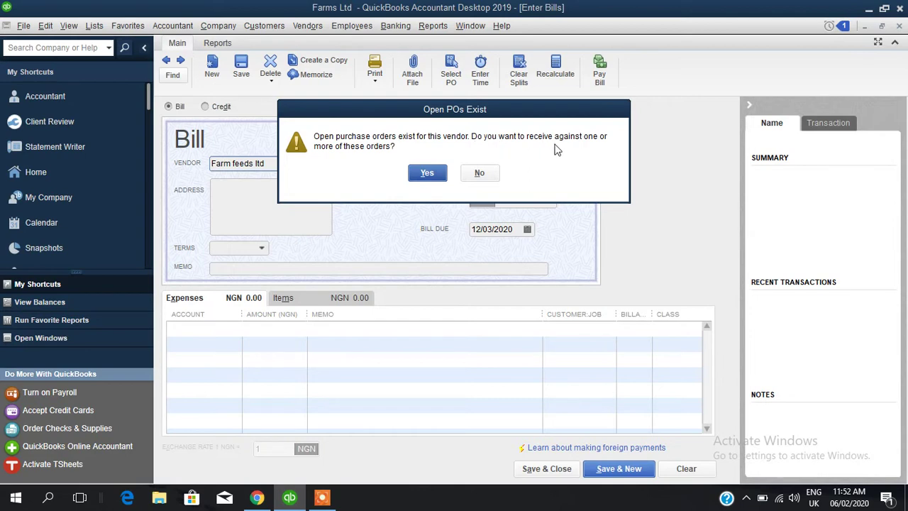
Receive the items against the vendor's open purchase order no. 1 dated 02/03/2020
left_click(425, 175)
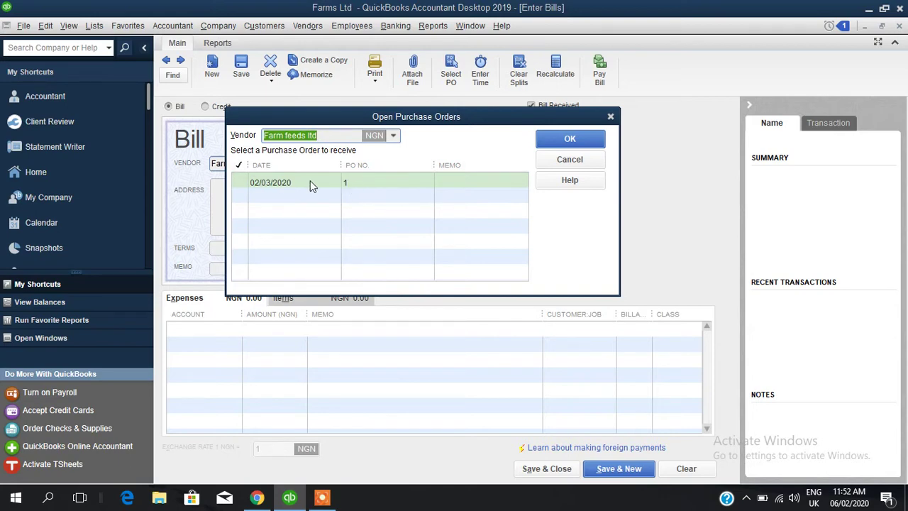
left_click(249, 186)
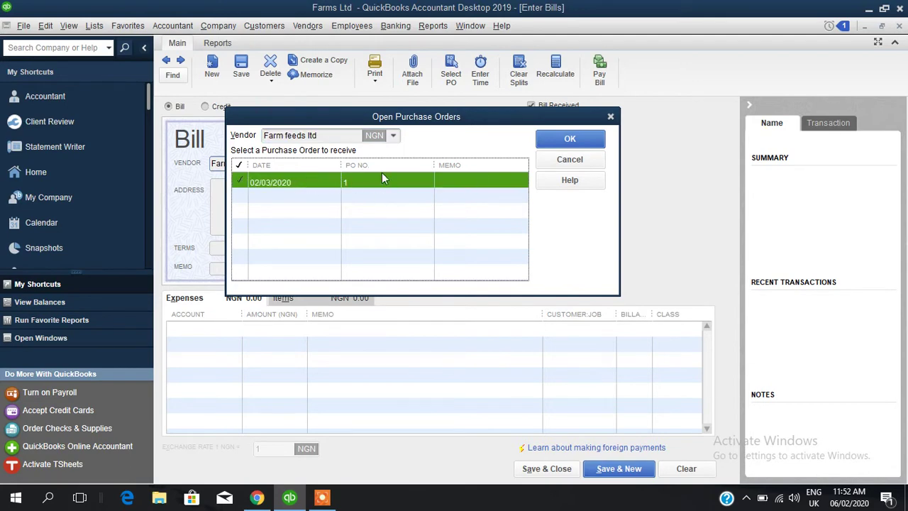
left_click(572, 139)
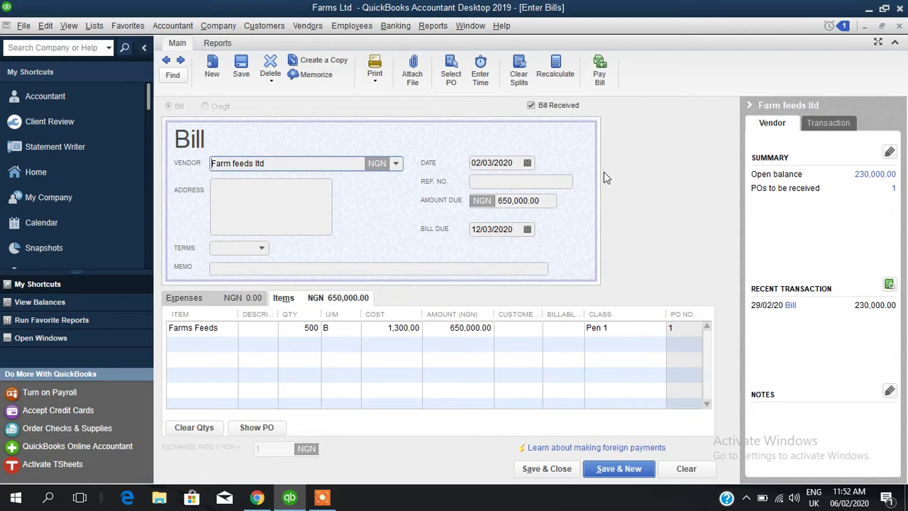
Set the received quantity of the Farms Feeds line to 450
left_click(295, 327)
double_click(295, 328)
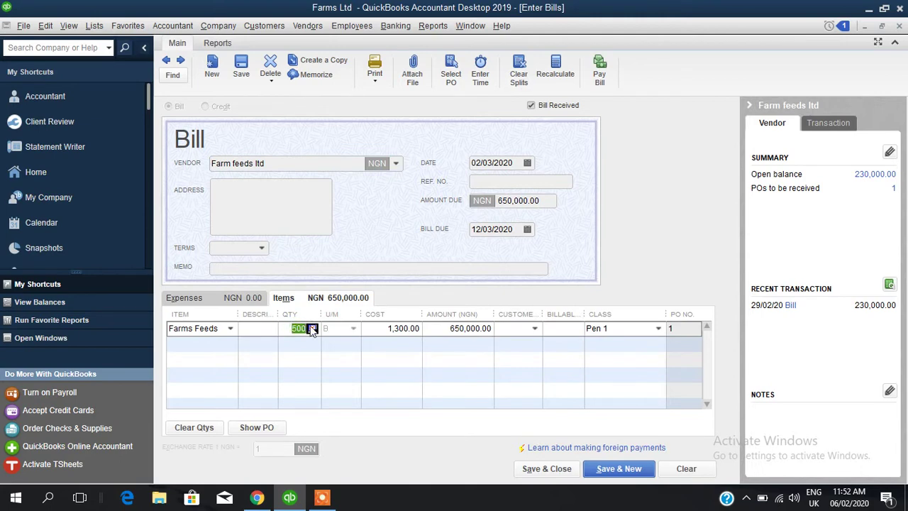
type("450")
left_click(429, 330)
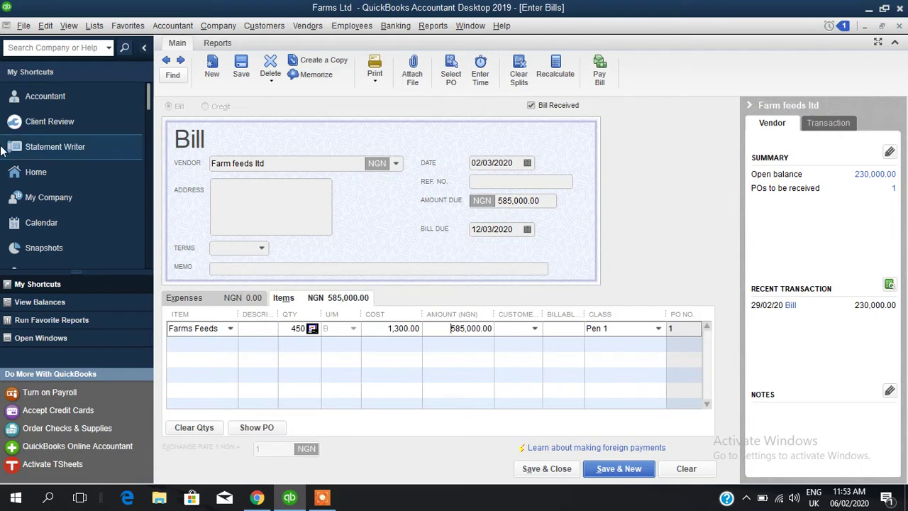
left_click(33, 171)
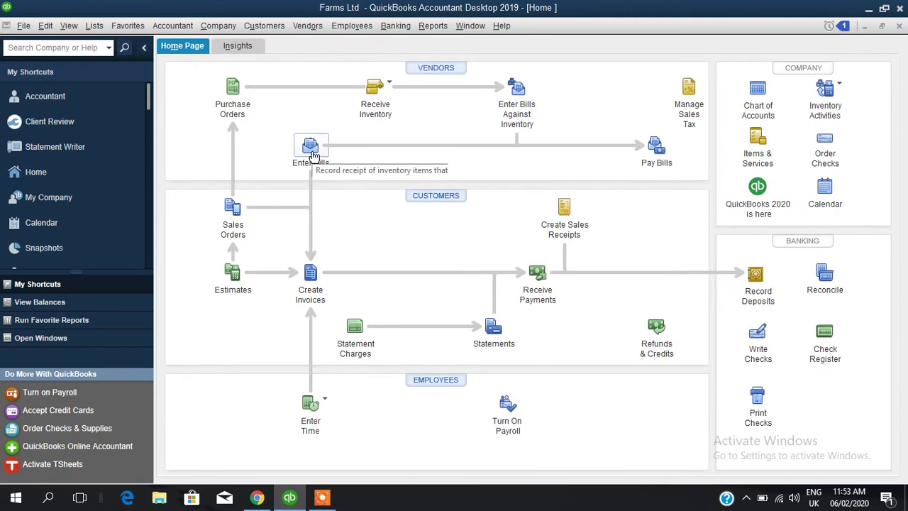
left_click(311, 149)
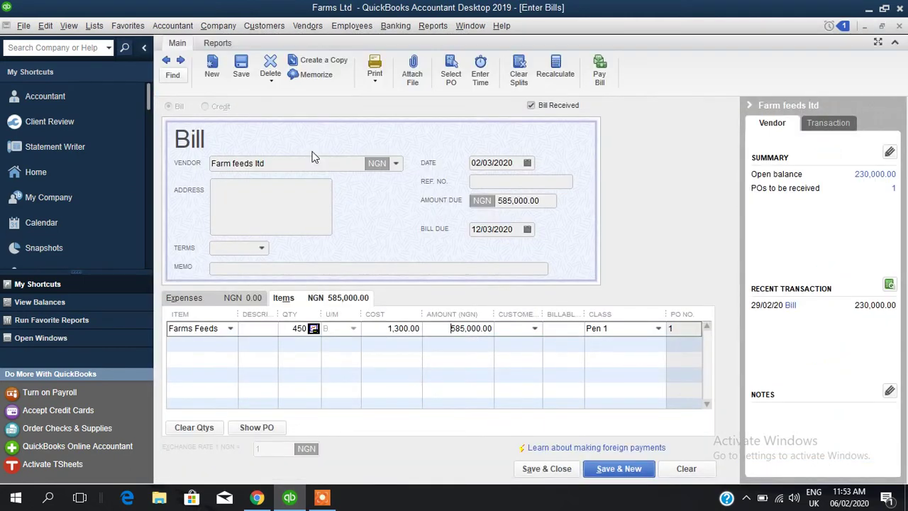
left_click(60, 172)
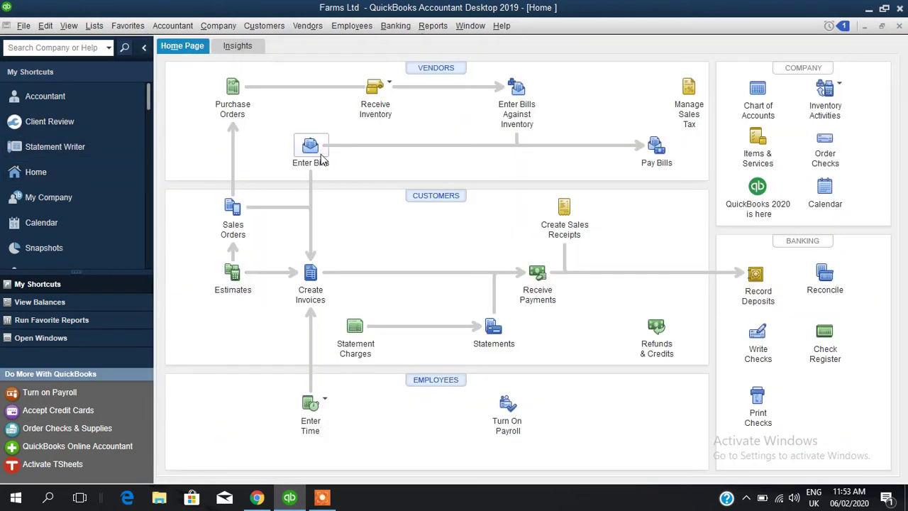
left_click(391, 92)
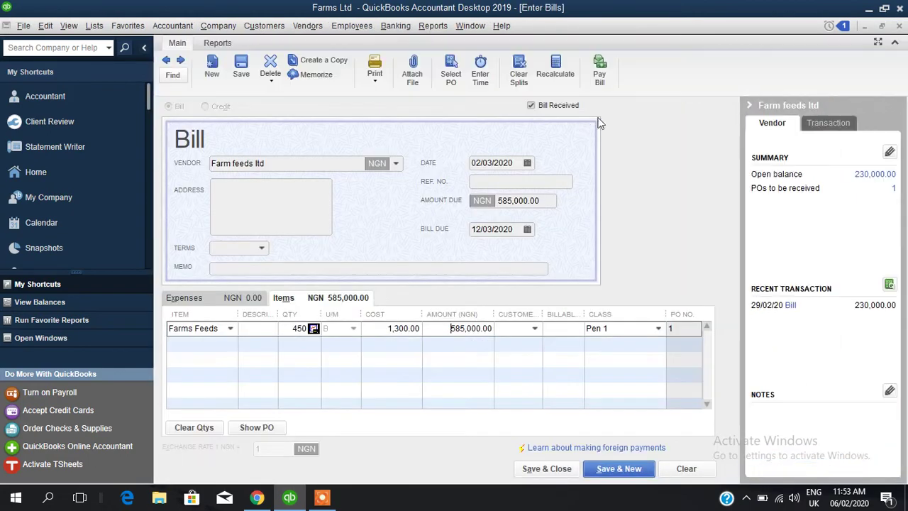
left_click(899, 26)
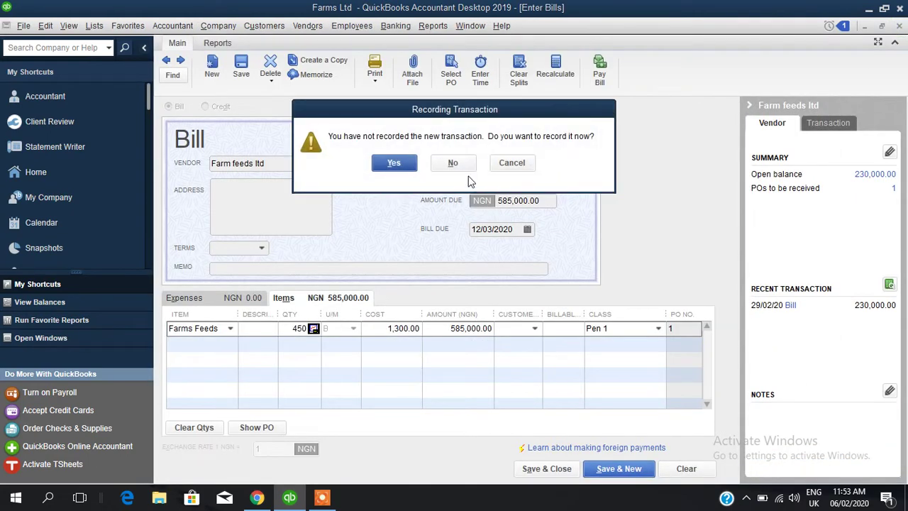
left_click(510, 164)
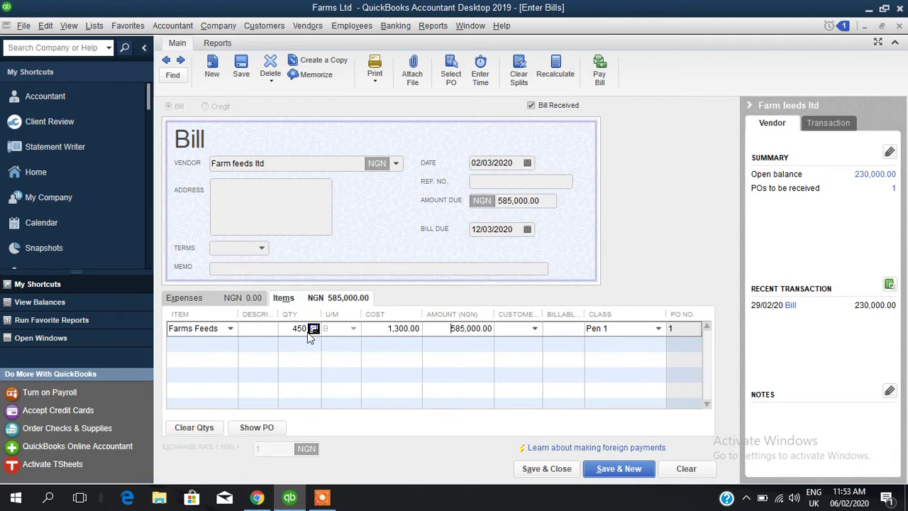
left_click(272, 328)
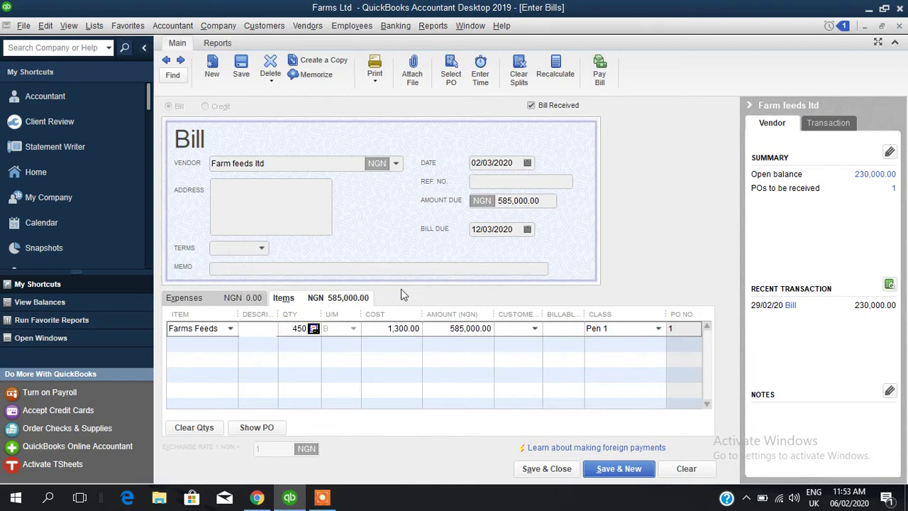
left_click(535, 331)
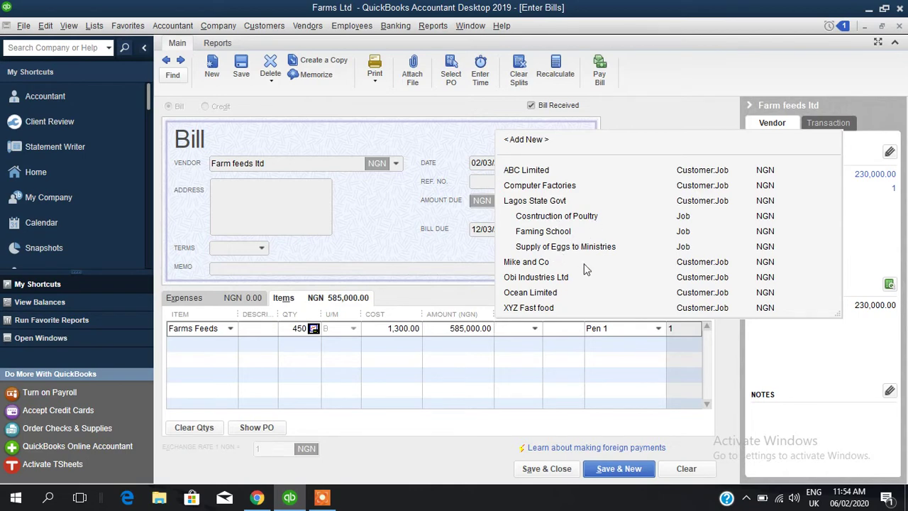
left_click(562, 326)
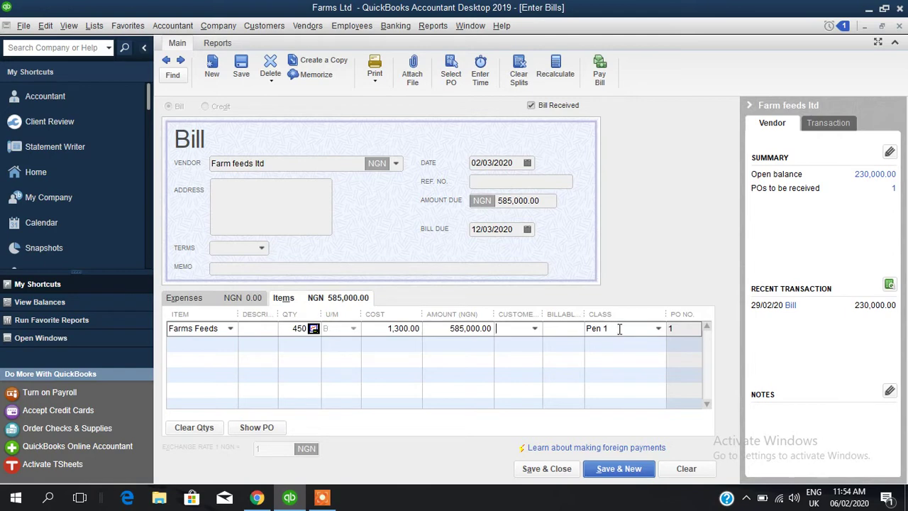
left_click(660, 330)
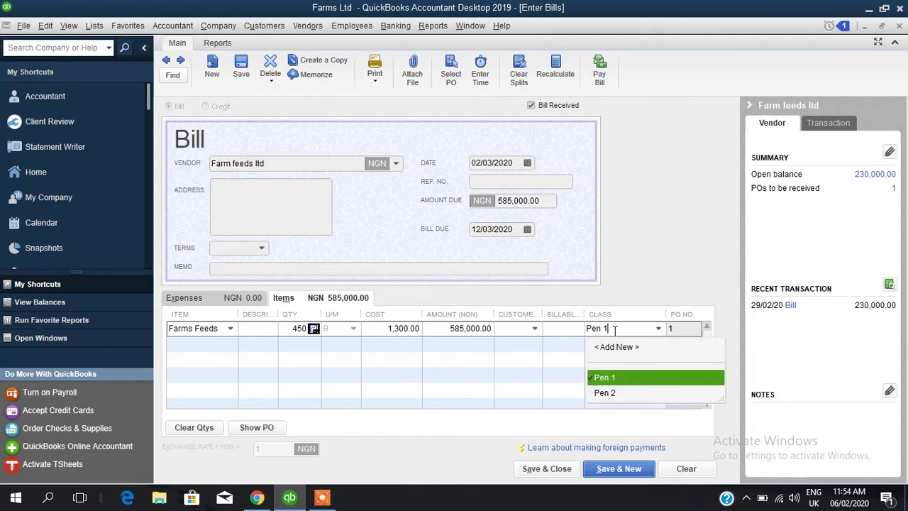
left_click(559, 330)
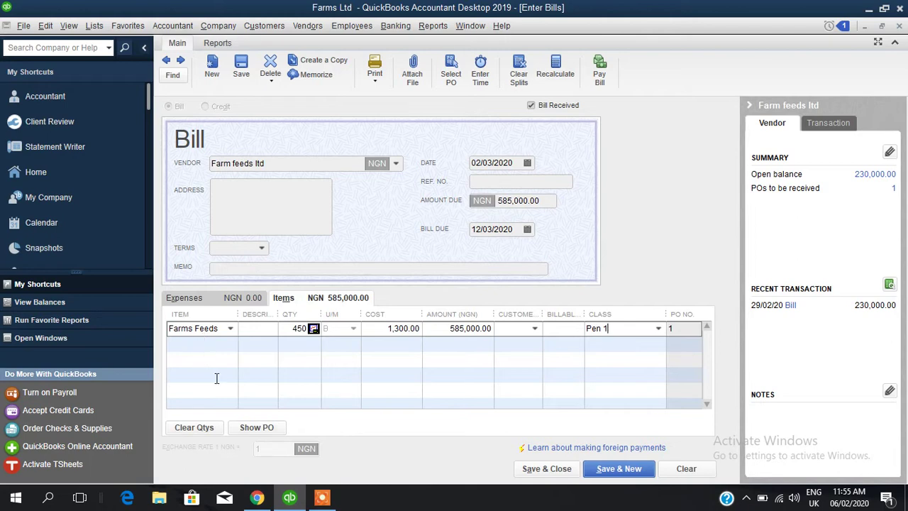
Clear the class assigned to the Farms Feeds line, leaving its customer and billable fields empty
left_click(660, 329)
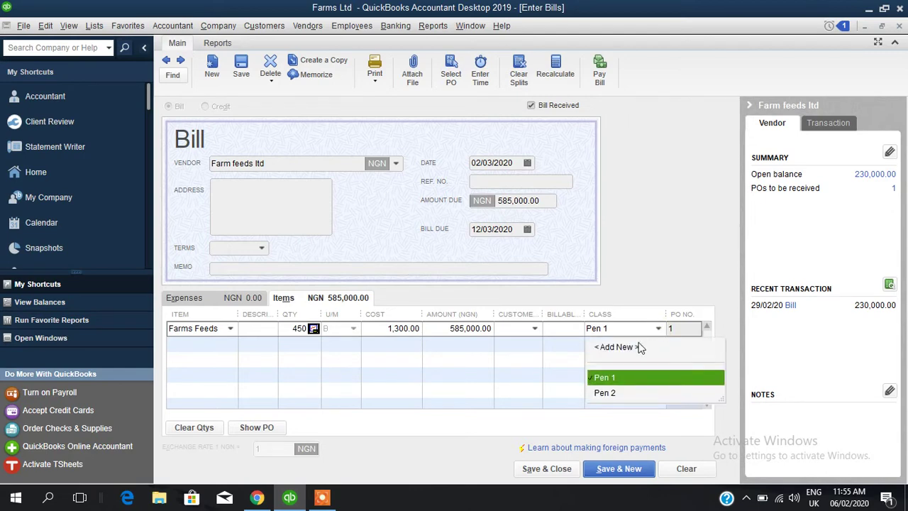
double_click(618, 328)
key("BackSpace")
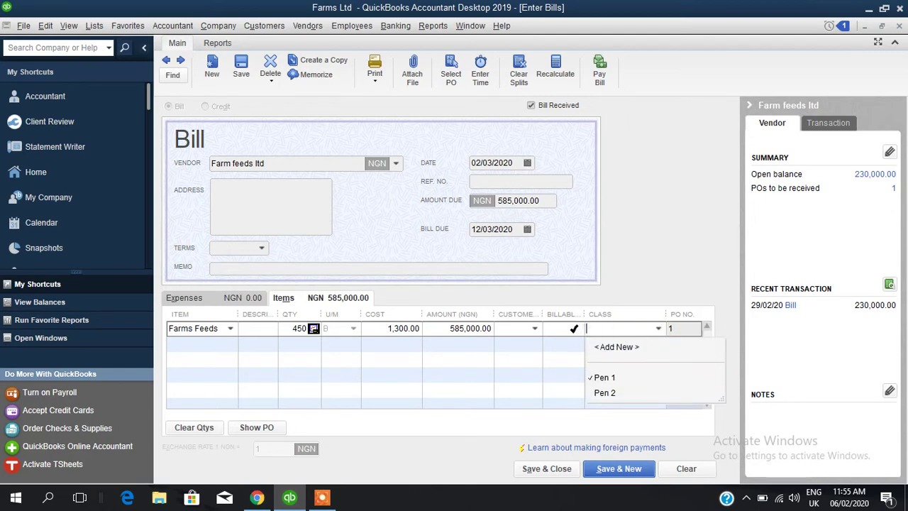
left_click(514, 332)
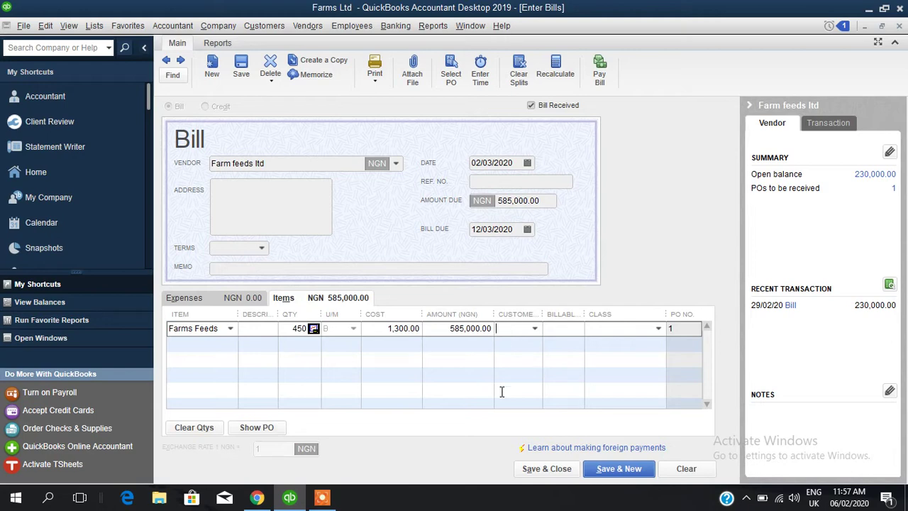
left_click(322, 497)
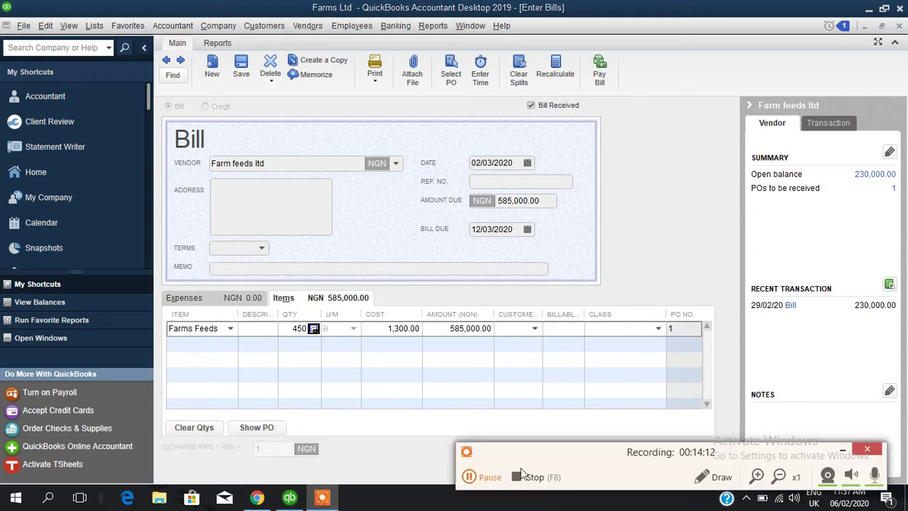
left_click(485, 479)
left_click(487, 477)
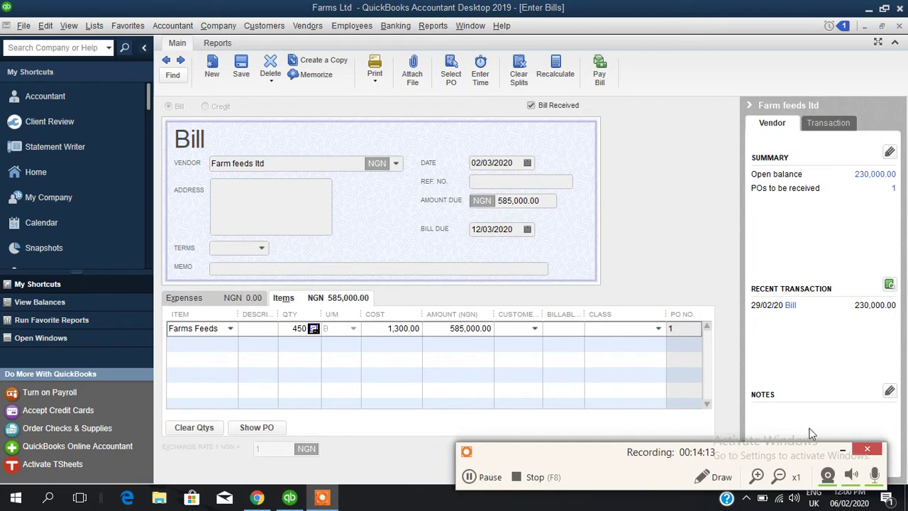
left_click(843, 452)
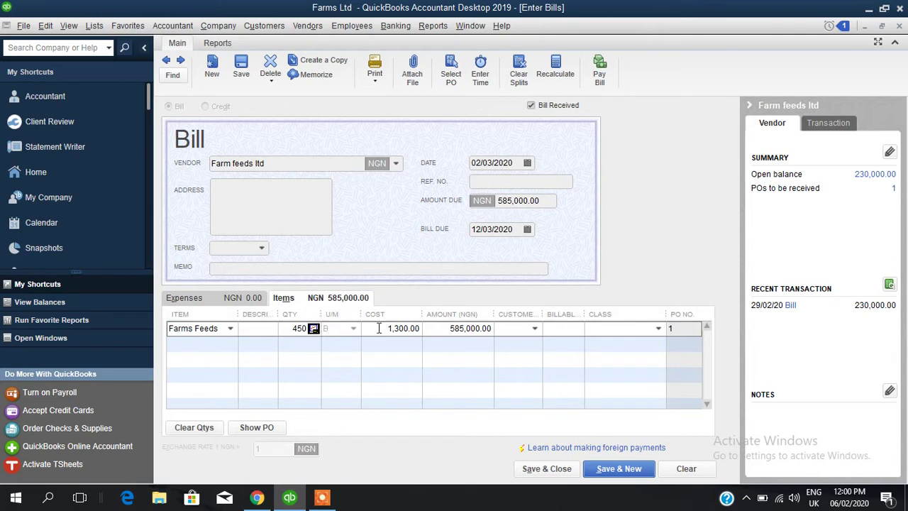
Pick a date for the bill from the calendar, and save and close the bill without an item class
left_click(528, 163)
left_click(506, 227)
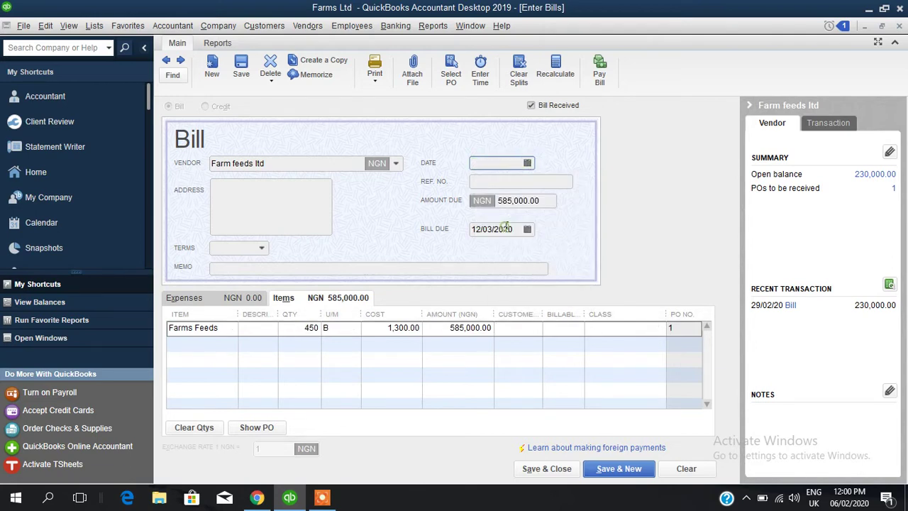
left_click(546, 468)
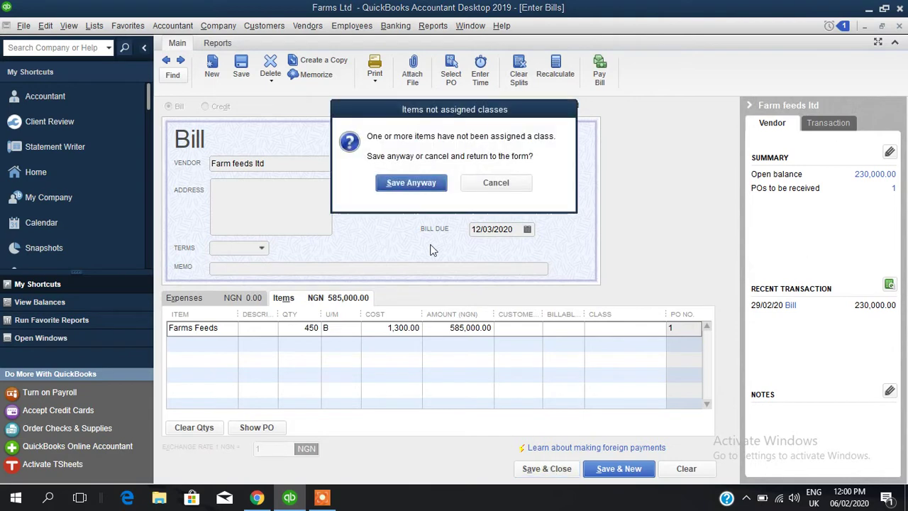
left_click(410, 183)
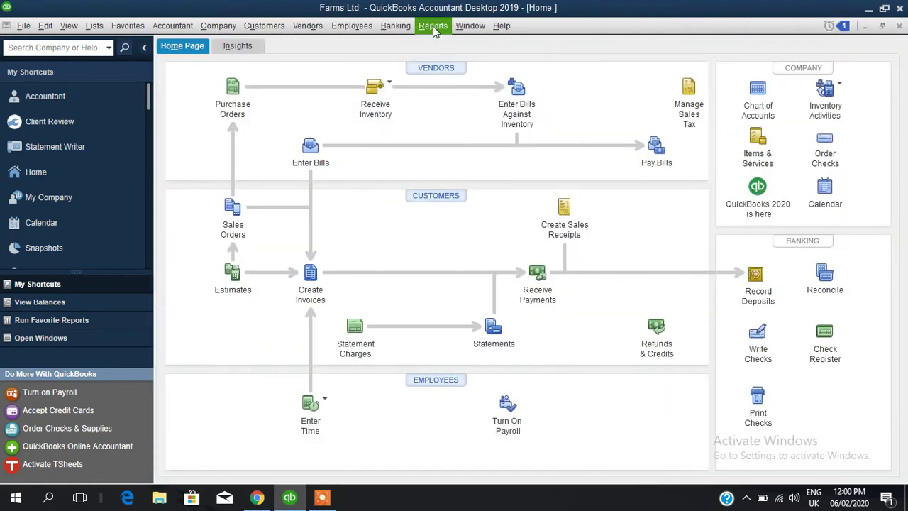
Open the Inventory Valuation Summary report and set its date range to All
left_click(433, 28)
mouse_move(515, 222)
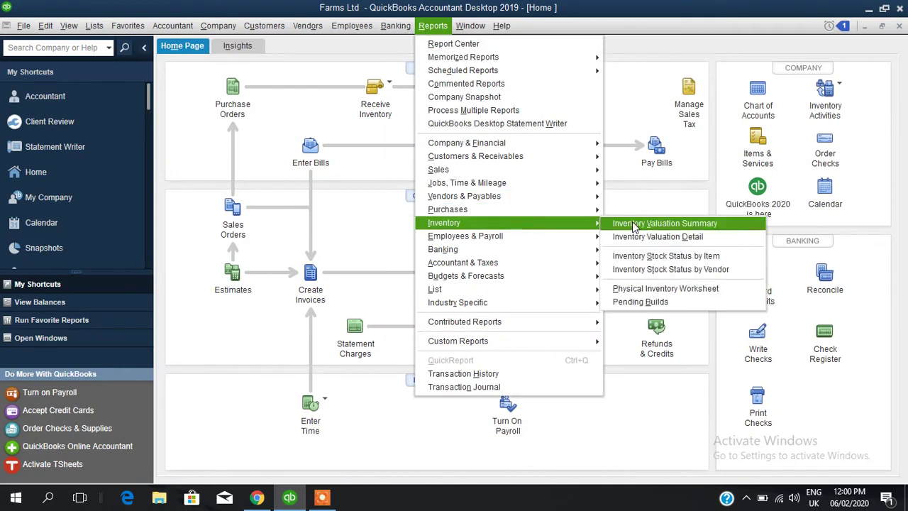
left_click(634, 225)
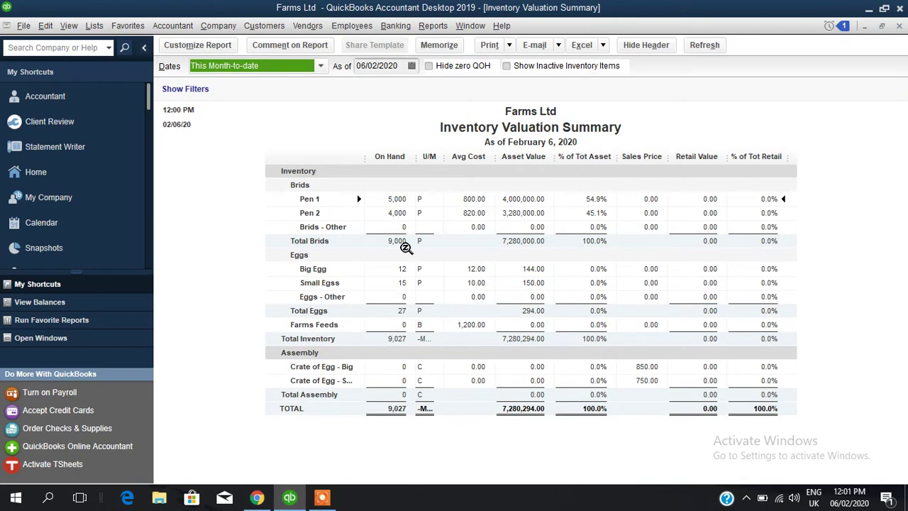
left_click(316, 65)
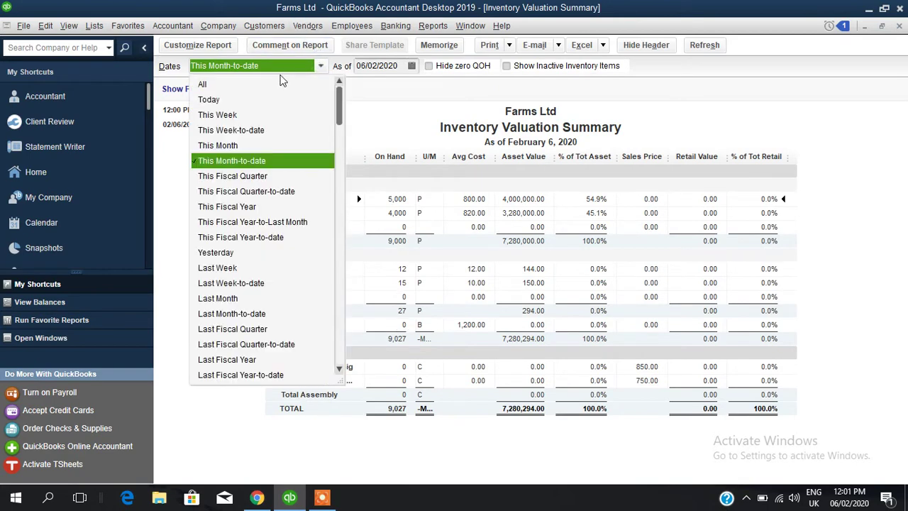
left_click(279, 82)
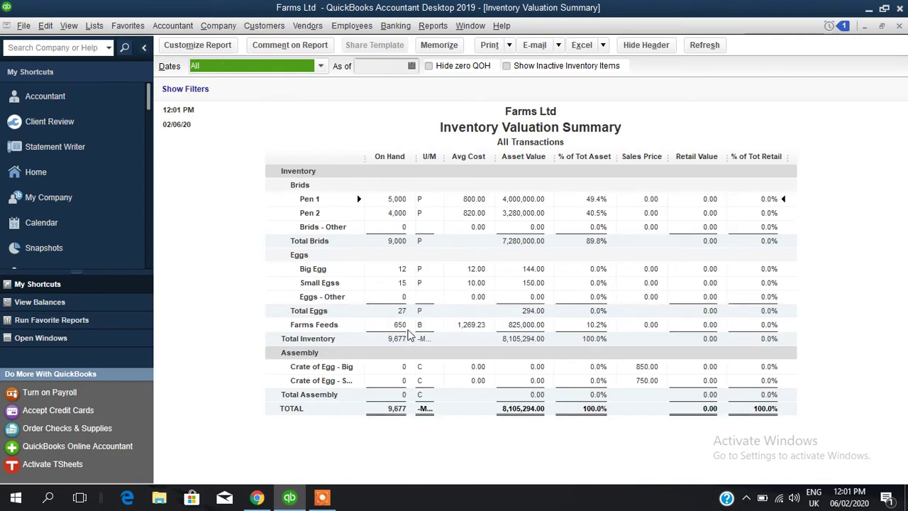
View the Farms Feeds valuation detail, and close both inventory reports without memorizing them
double_click(401, 325)
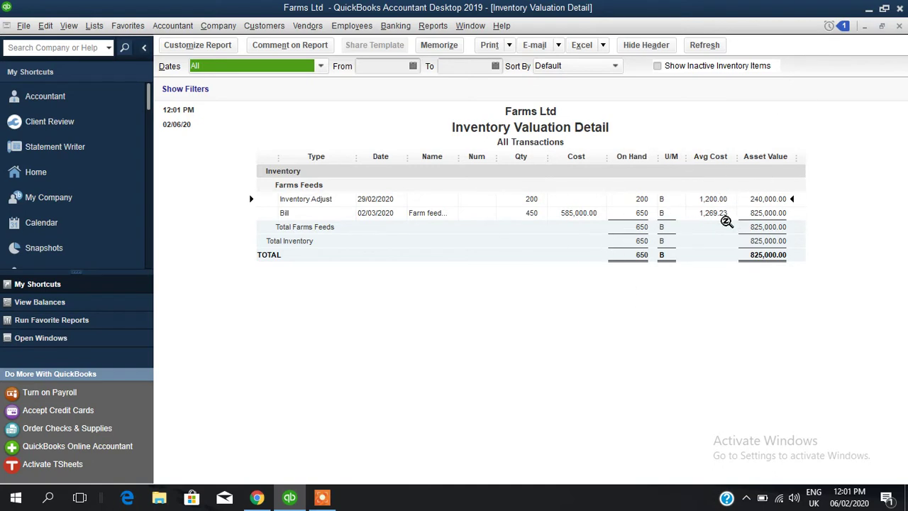
left_click(900, 27)
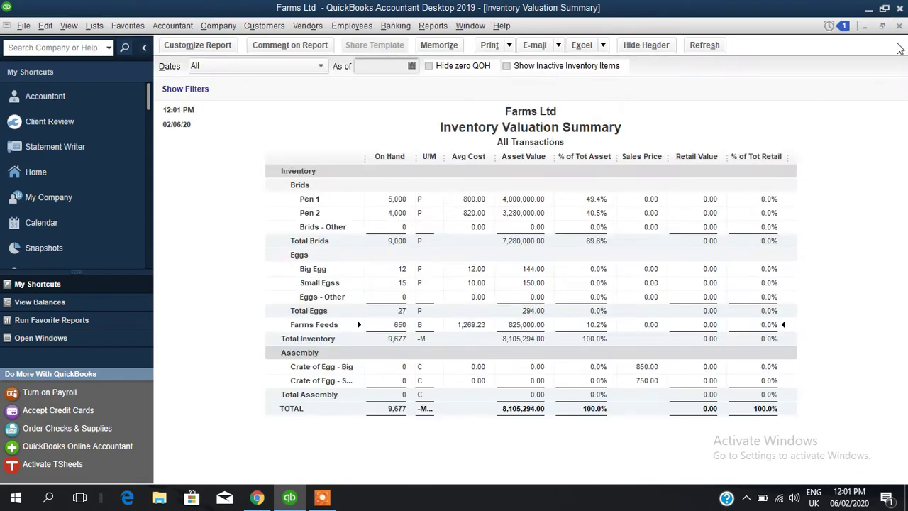
left_click(900, 27)
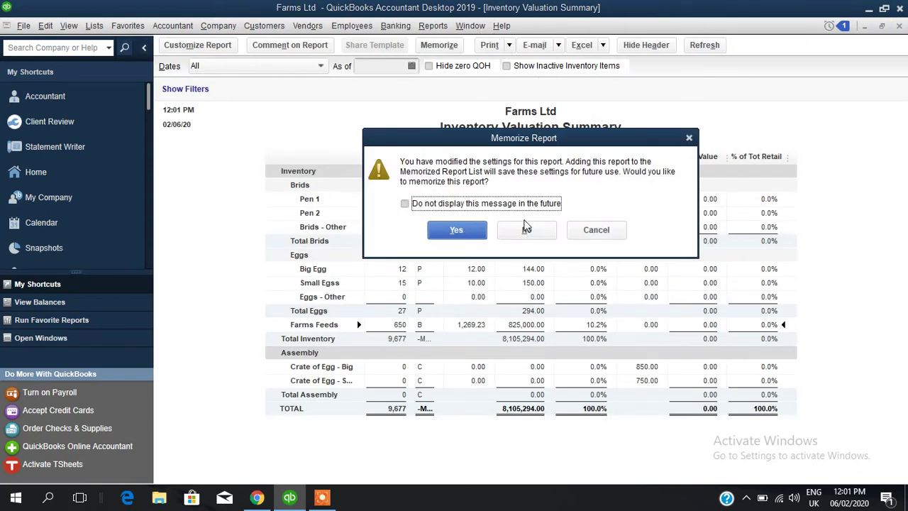
left_click(526, 227)
Open the Vendor Balance Summary report and view the balance detail for Farm feeds ltd
left_click(432, 27)
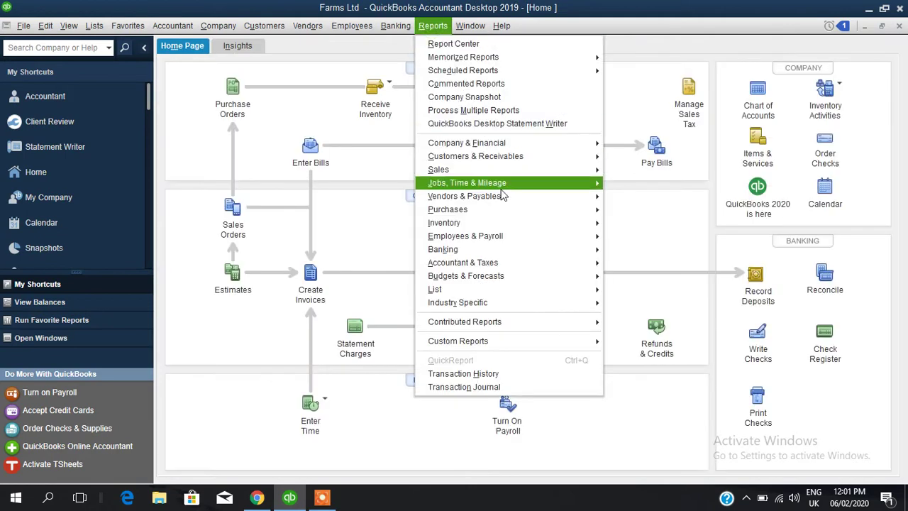
mouse_move(501, 199)
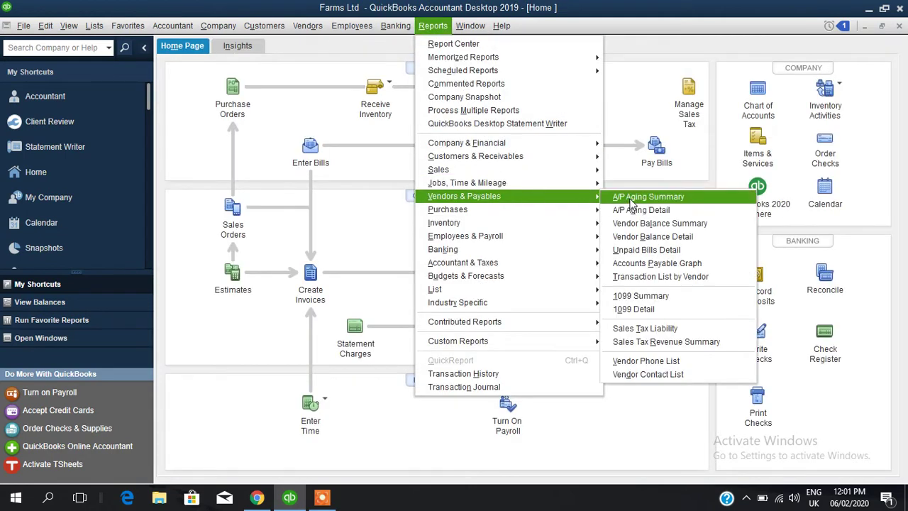
left_click(637, 222)
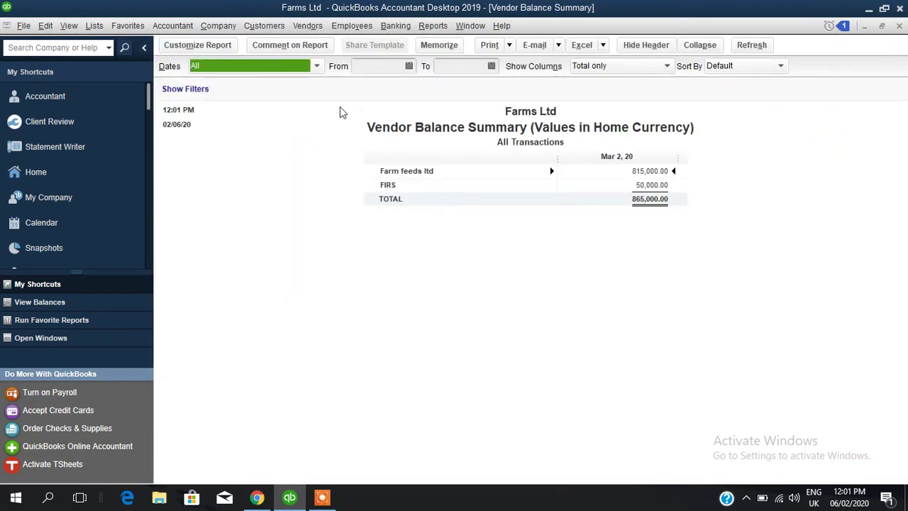
left_click(650, 170)
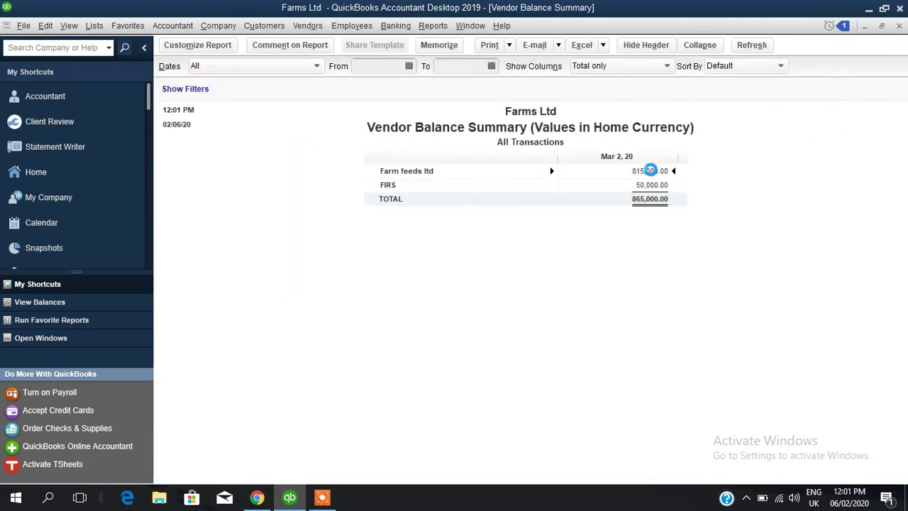
double_click(649, 170)
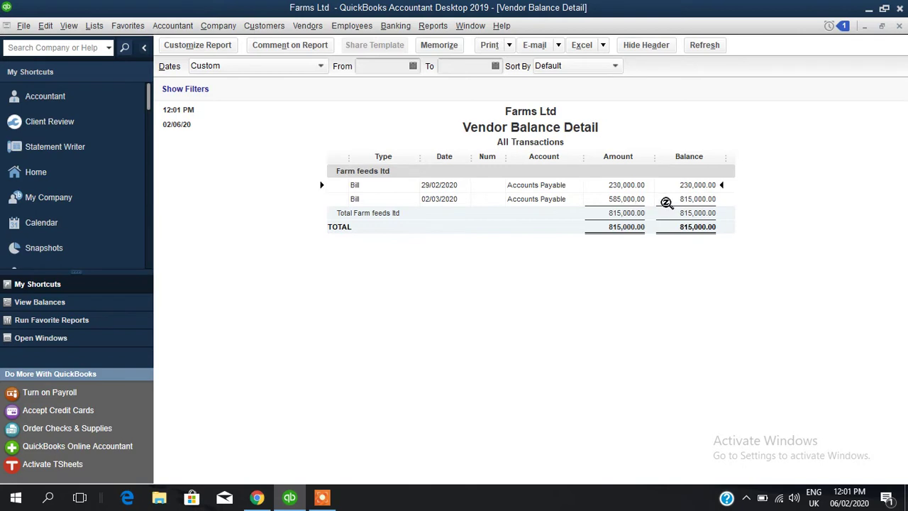
View the Farm feeds ltd bill dated 02/03/2020 from the balance detail, close it and return to the home page
double_click(543, 200)
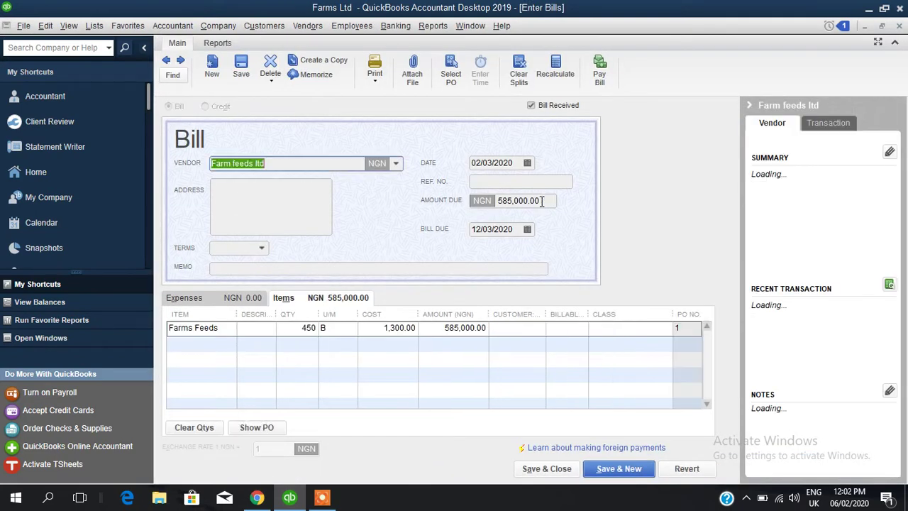
left_click(901, 26)
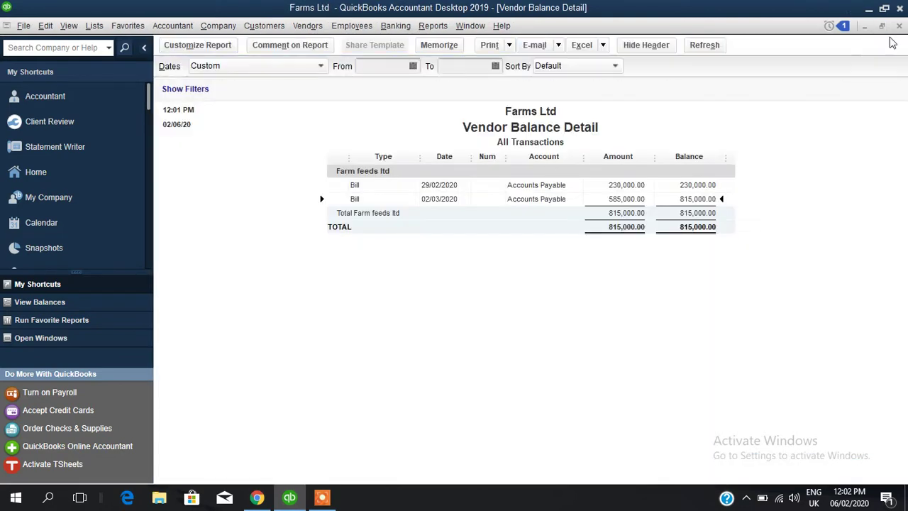
left_click(899, 27)
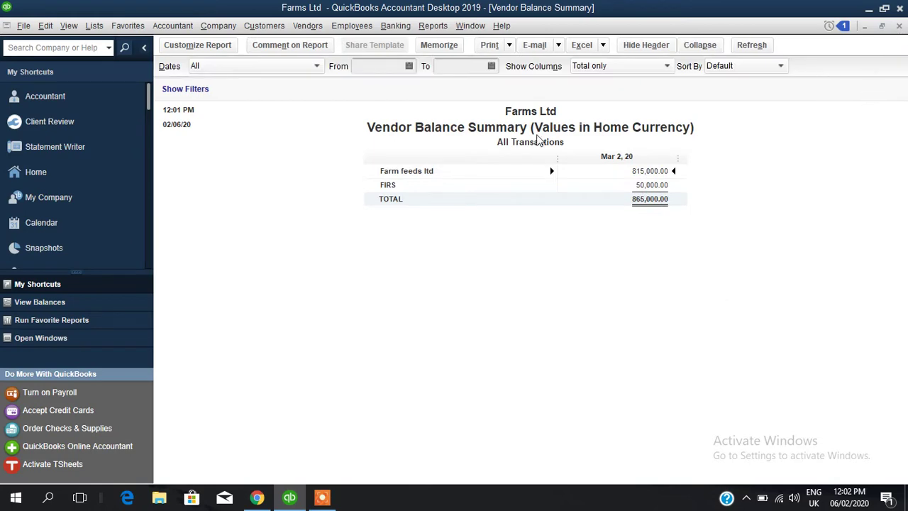
left_click(74, 174)
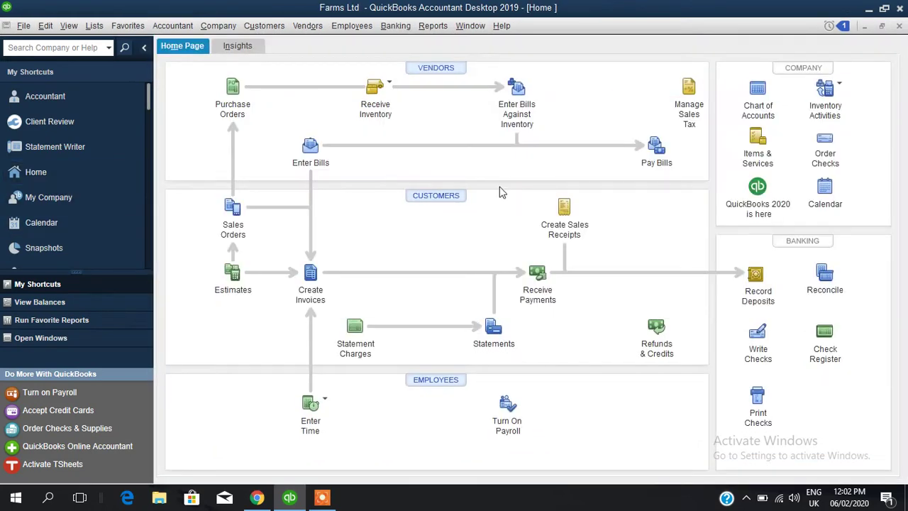
Open the bills for payment, select the Farm feeds ltd bill due 12/03/2020 and set its amount to pay to 300,000
left_click(654, 158)
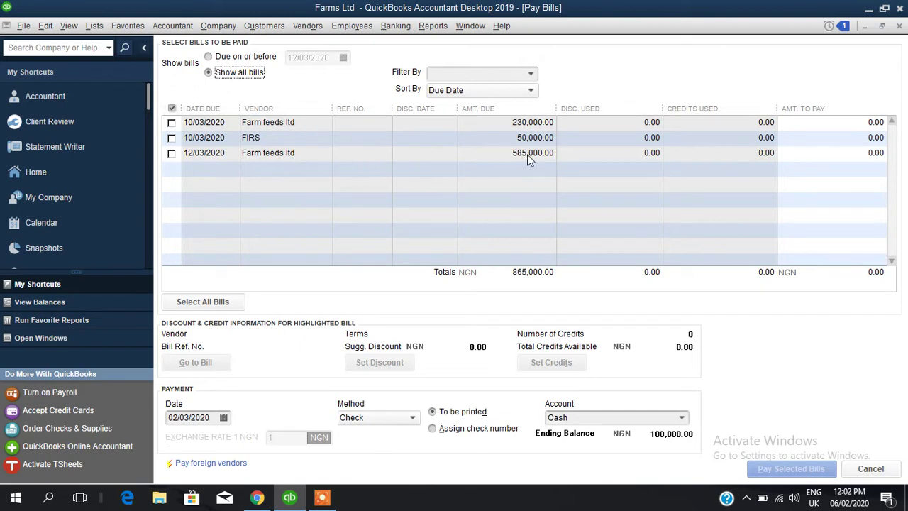
left_click(171, 153)
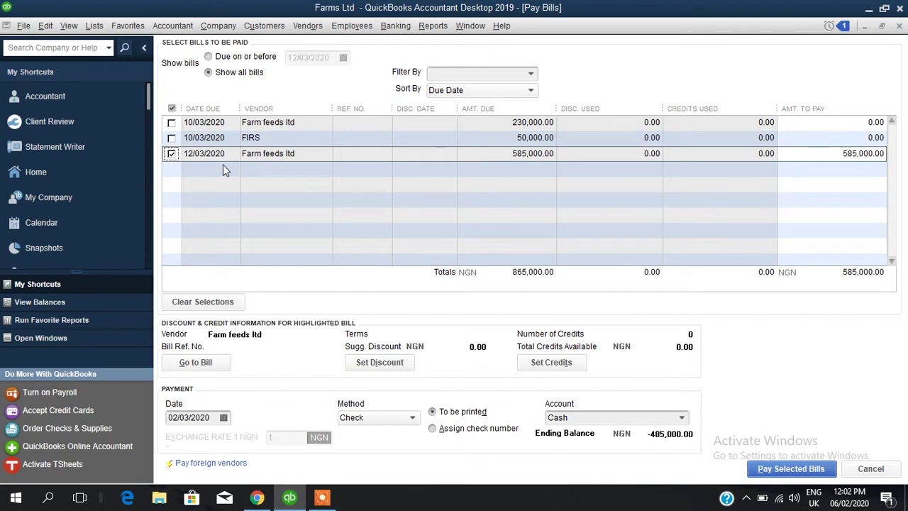
left_click(844, 156)
type("3")
Set the amount to pay to 300,000 for the Farm feeds ltd bill due 10/03/2020
left_click(838, 125)
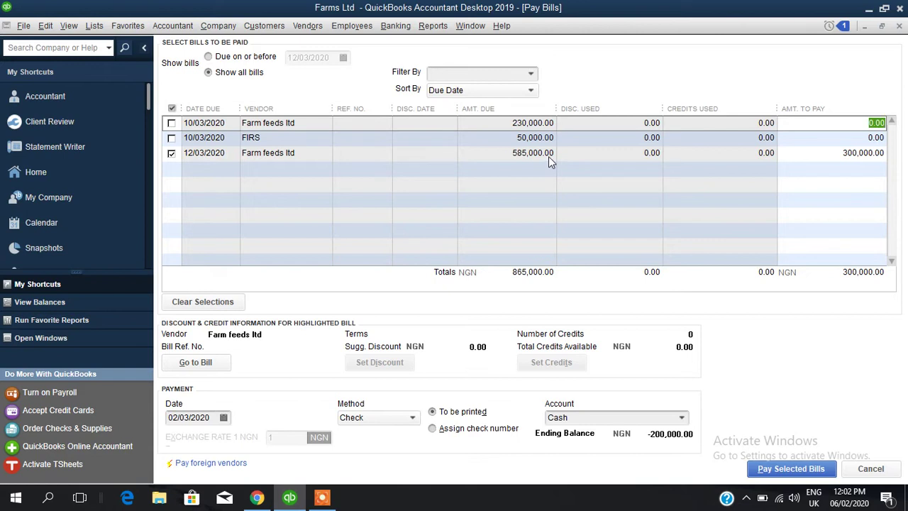
left_click(816, 122)
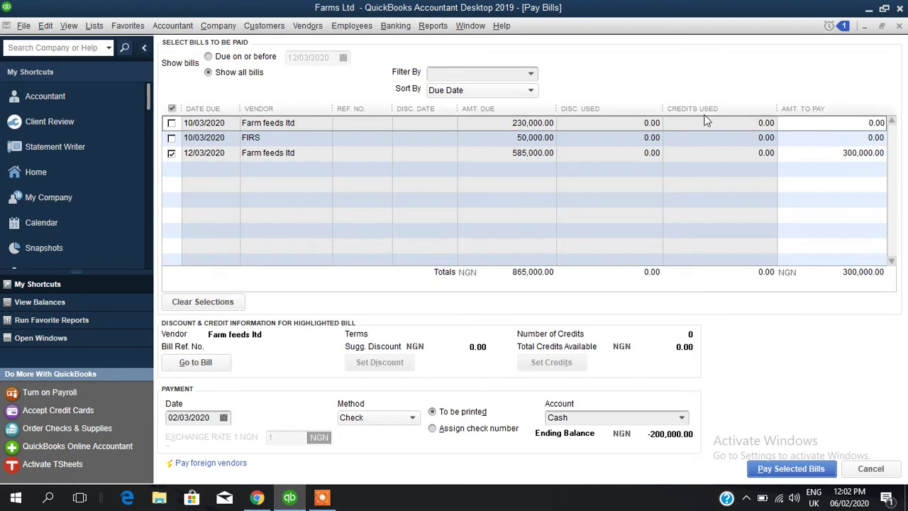
double_click(877, 123)
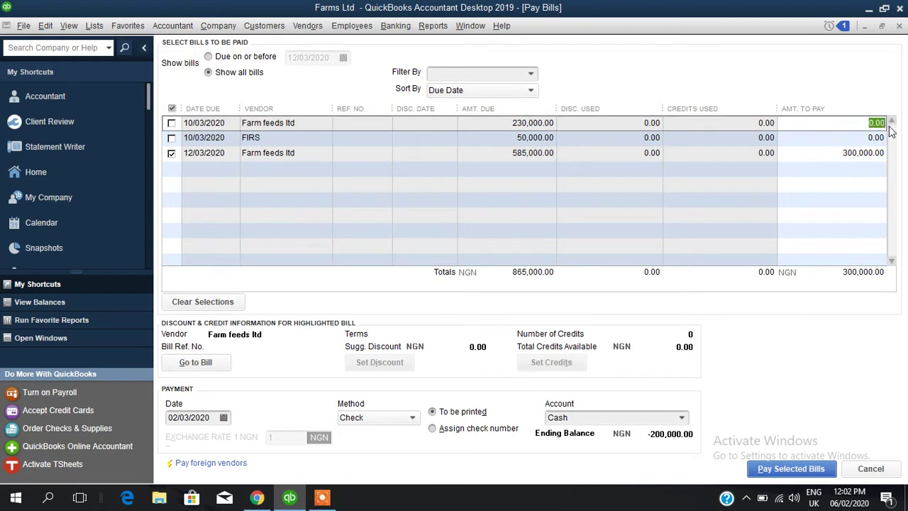
type("300,000")
Clear the amount to pay on the Farm feeds ltd bill due 12/03/2020
left_click(830, 155)
double_click(830, 154)
key("BackSpace")
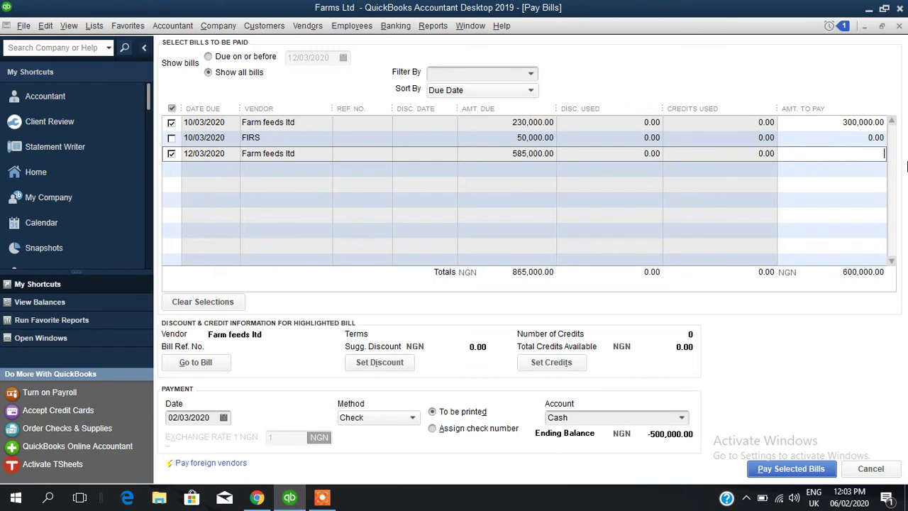
left_click(816, 124)
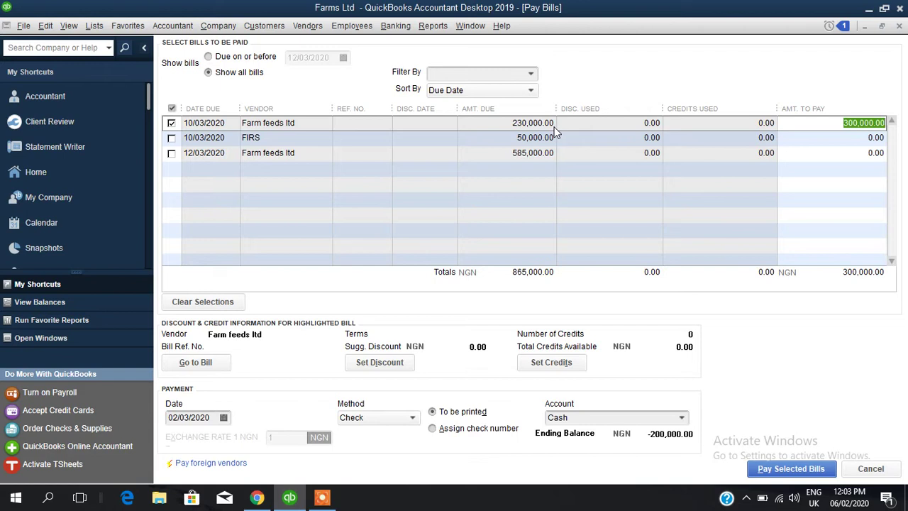
Try allocating 300,000 to the Farm feeds ltd bill due 12/03/2020 again
left_click(832, 151)
type("30")
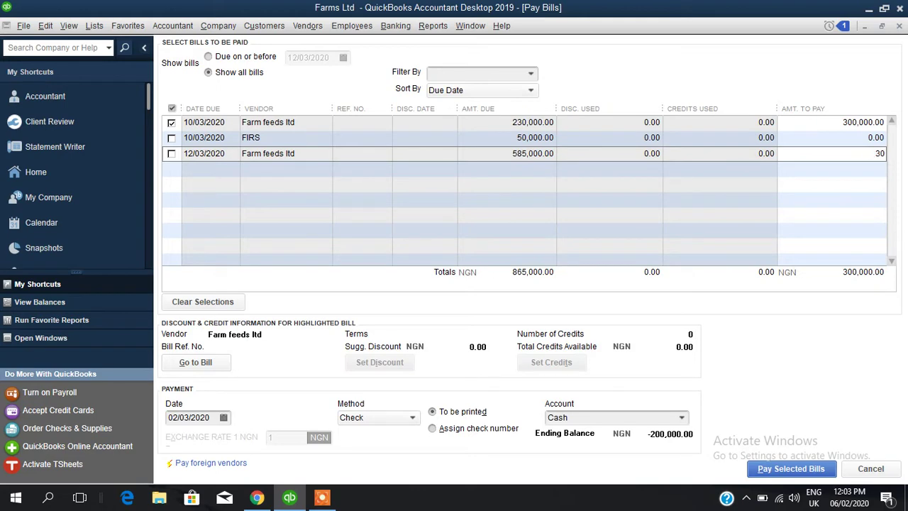
type("0,000")
Re-enter 300,000 as the payment on the bill due 10/03/2020 and empty the amount on the bill due 12/03/2020
left_click(842, 124)
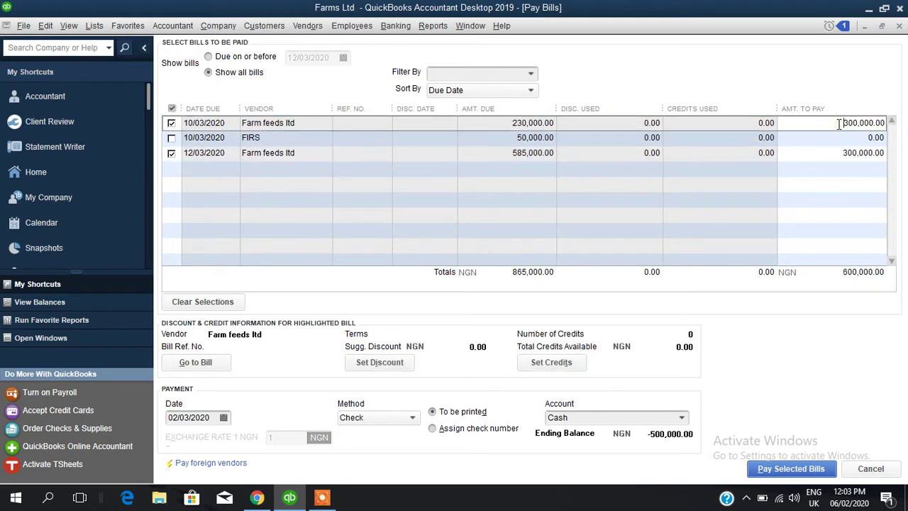
key("BackSpace")
type("30")
left_click(813, 141)
left_click(812, 152)
key("BackSpace")
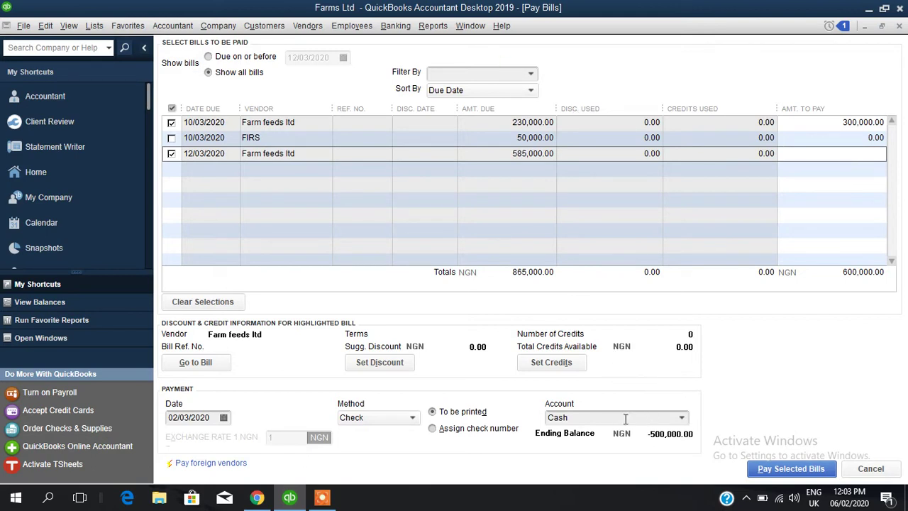
Choose the first GTBank current account as the payment account and dismiss the default account notice
left_click(682, 419)
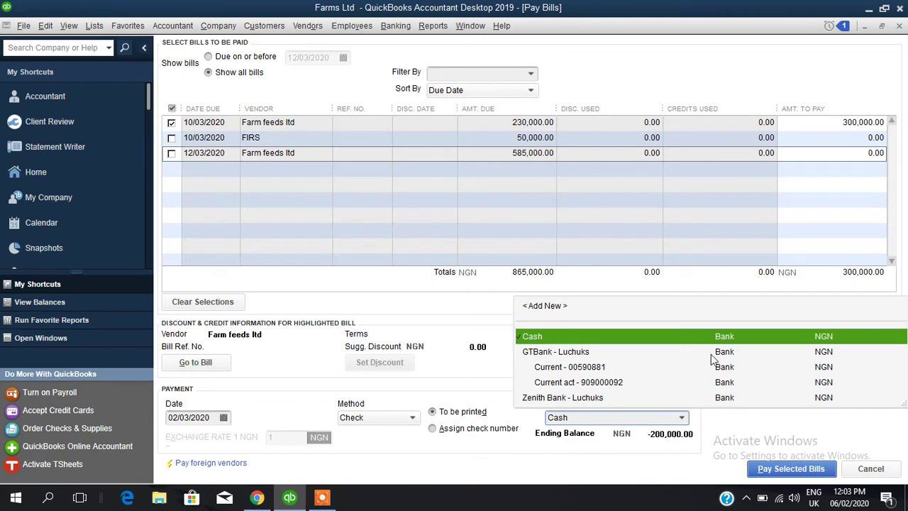
left_click(598, 367)
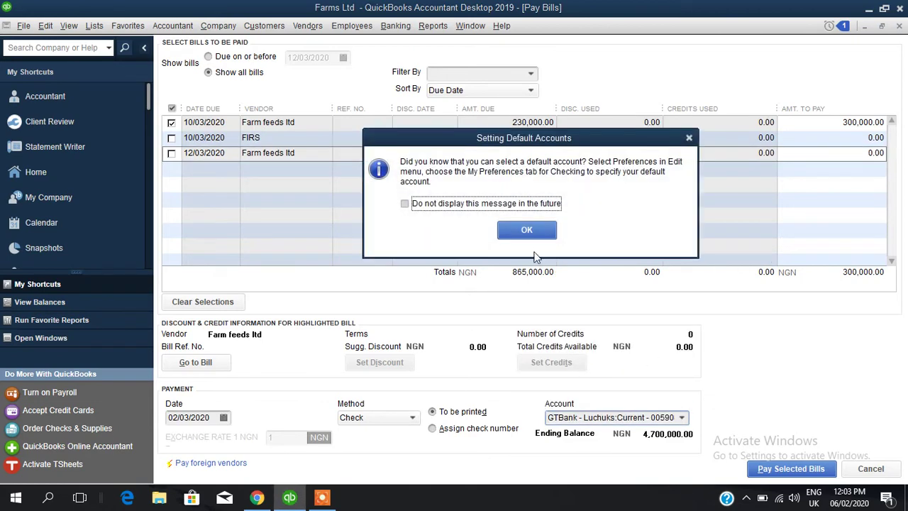
left_click(528, 231)
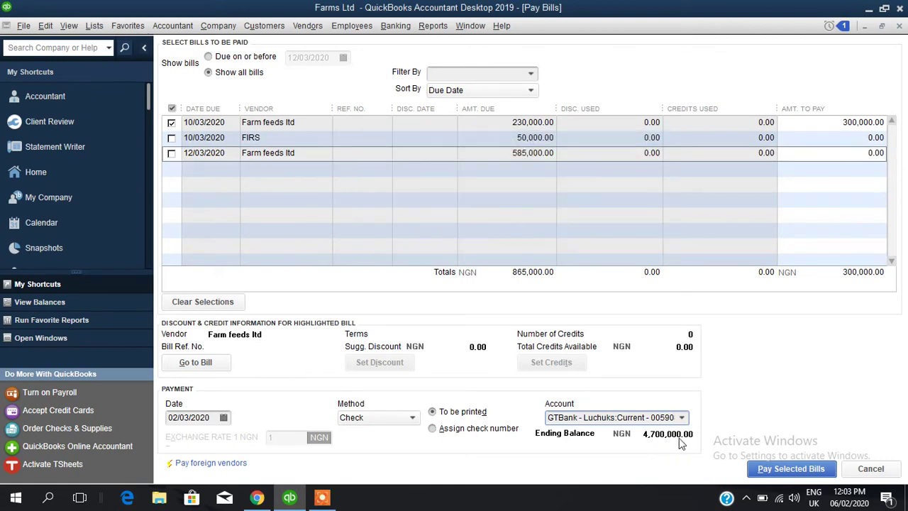
Set the payment date to 03/03/2020, pay the selected bill and finish the payment without printing checks
left_click(223, 419)
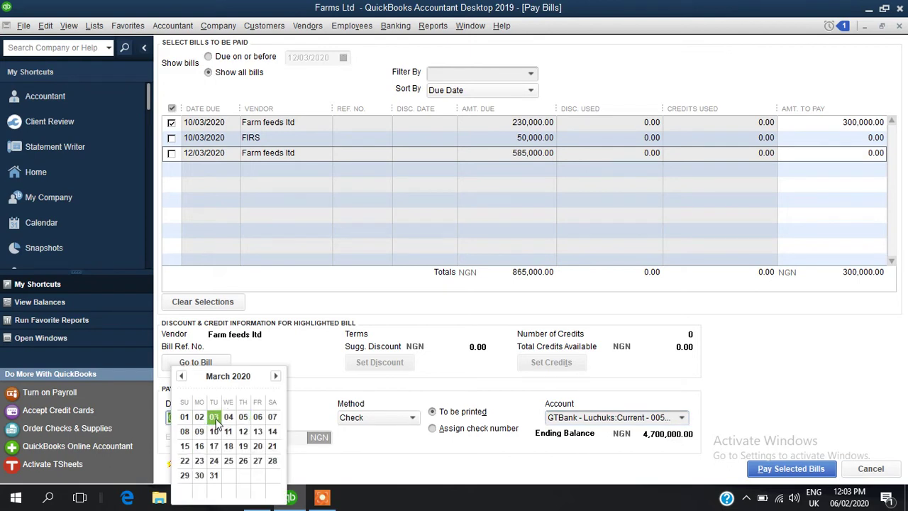
left_click(215, 418)
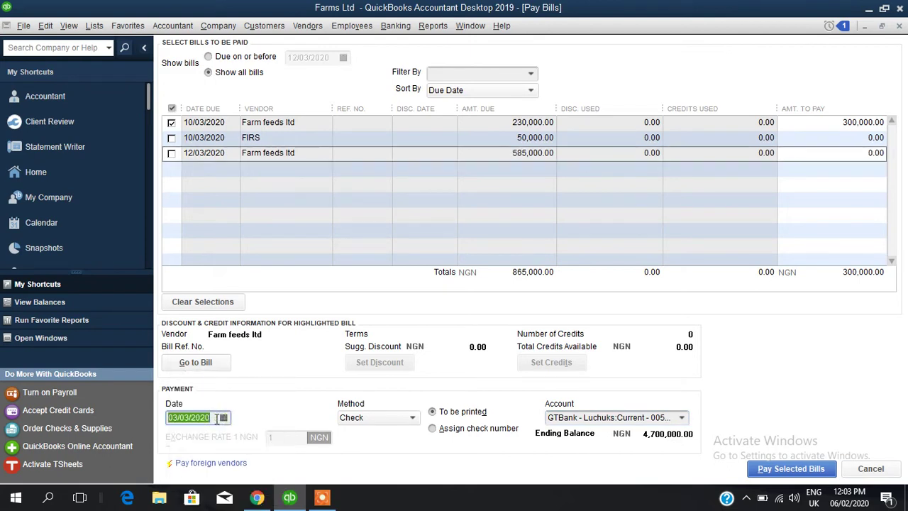
left_click(766, 469)
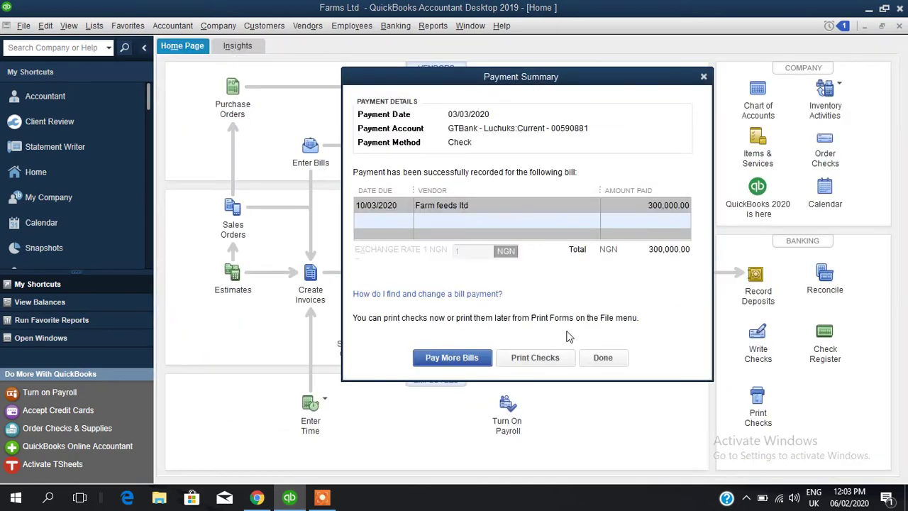
left_click(603, 358)
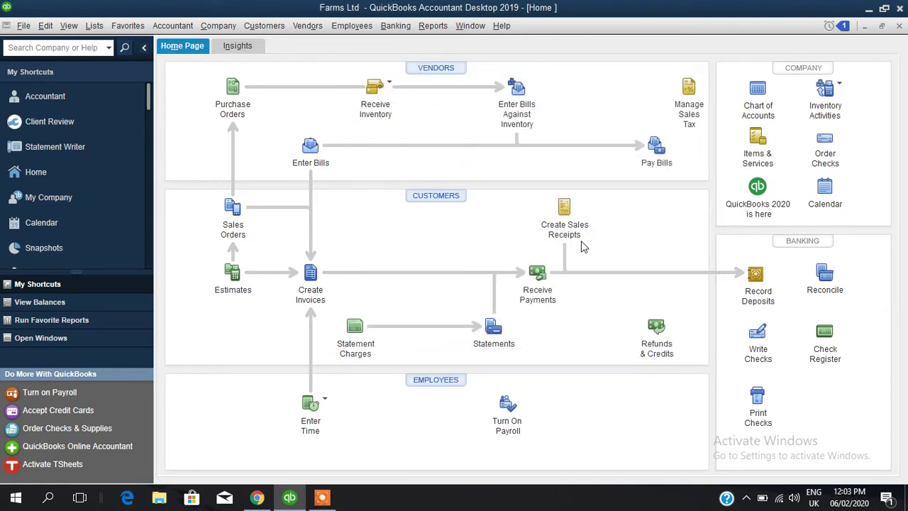
Check the unpaid bills, examine Farm feeds ltd's transactions behind its Vendor Balance Summary figure, and close these windows
left_click(649, 147)
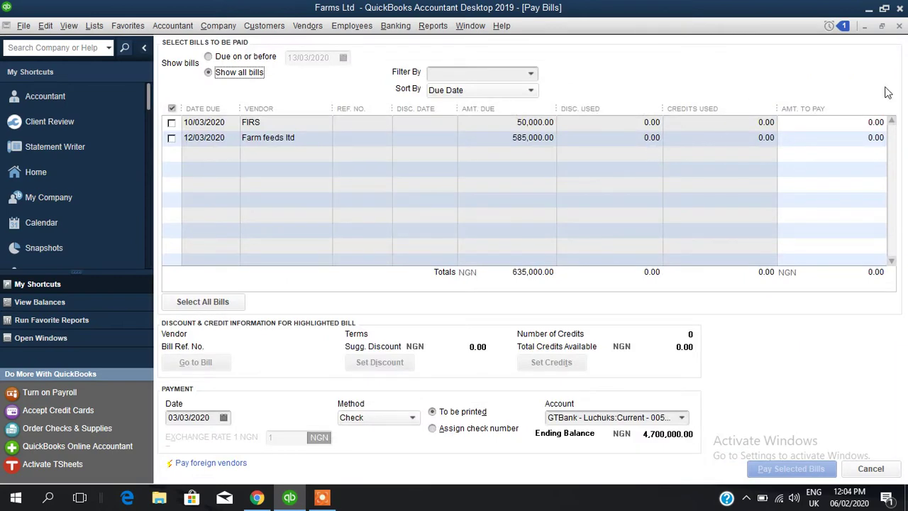
left_click(439, 30)
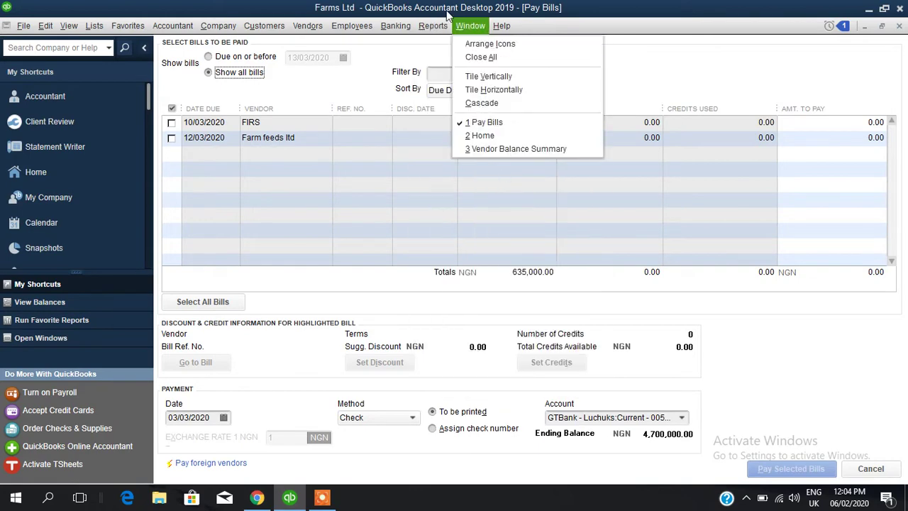
mouse_move(490, 198)
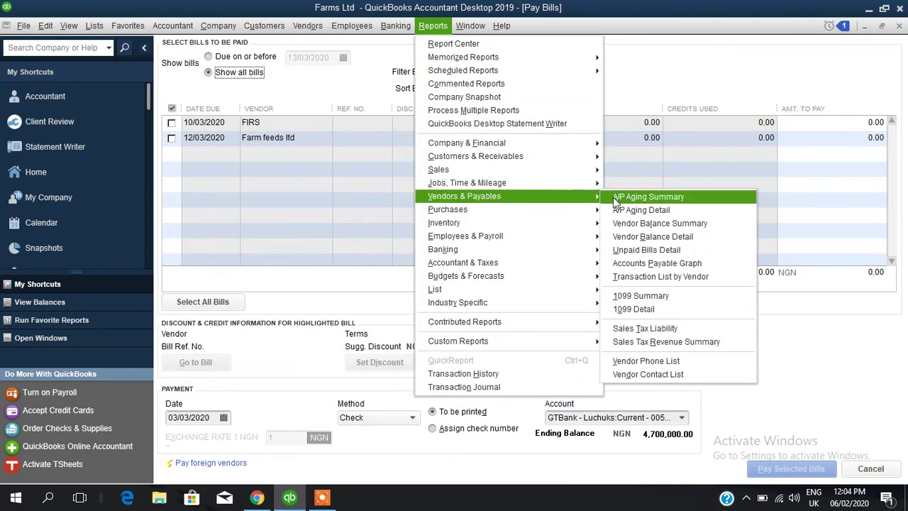
left_click(651, 224)
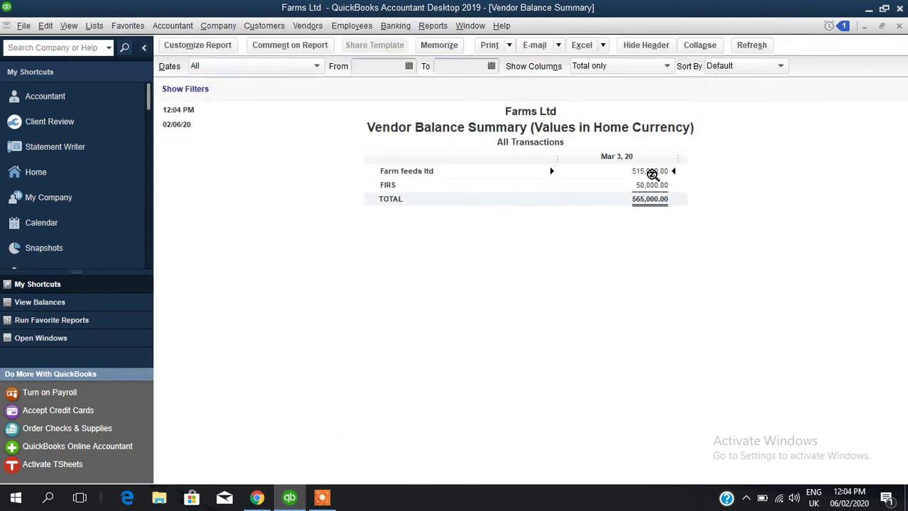
double_click(651, 173)
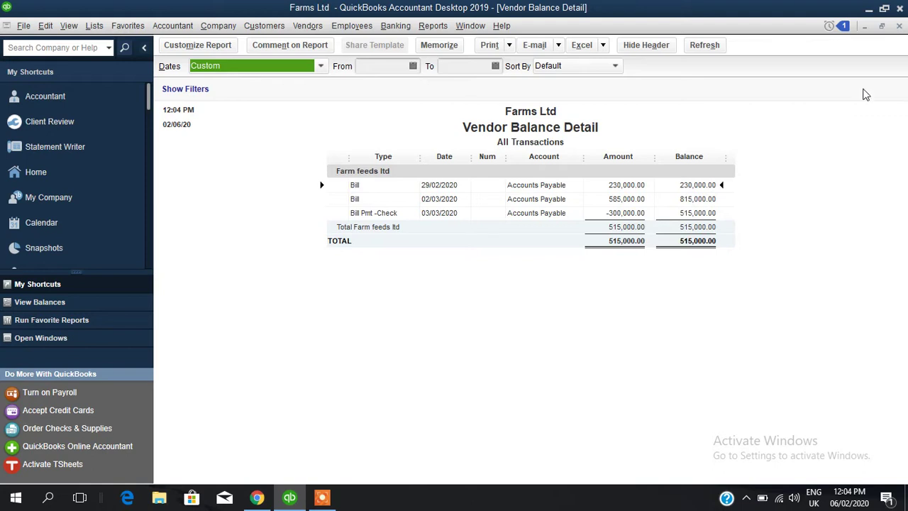
left_click(900, 26)
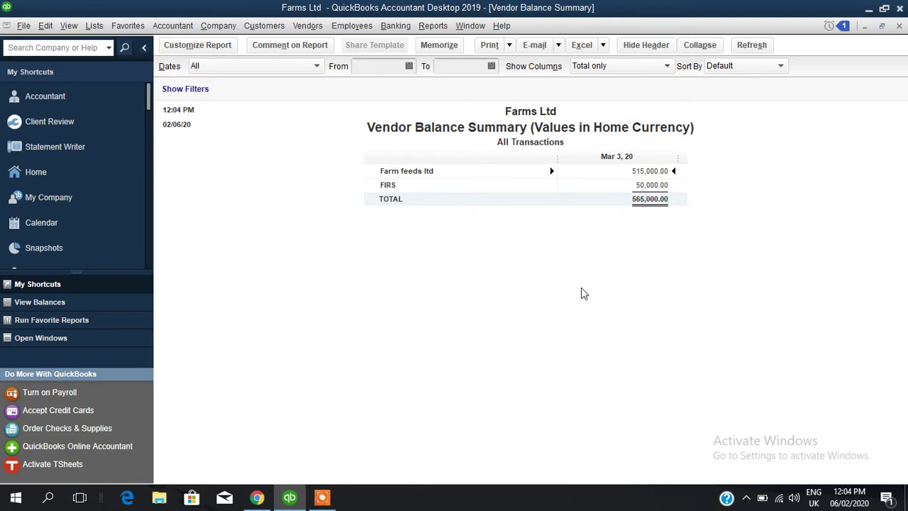
left_click(899, 25)
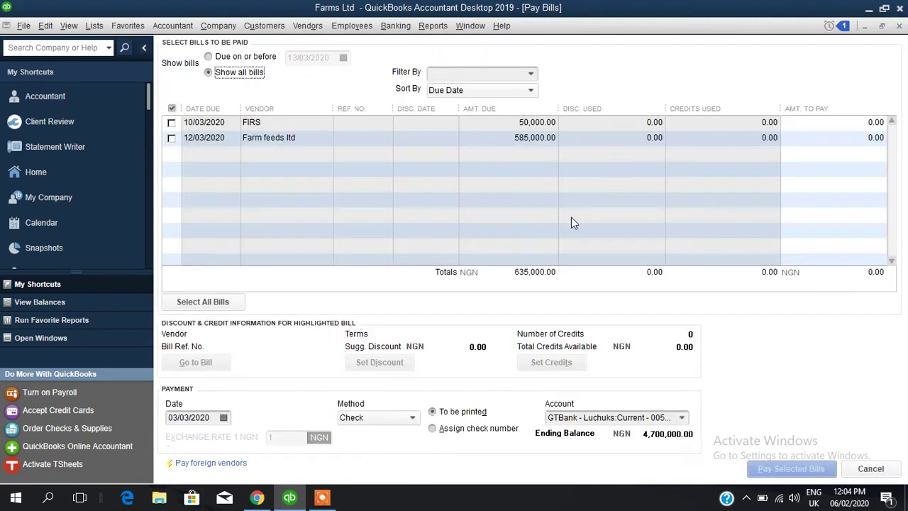
left_click(900, 25)
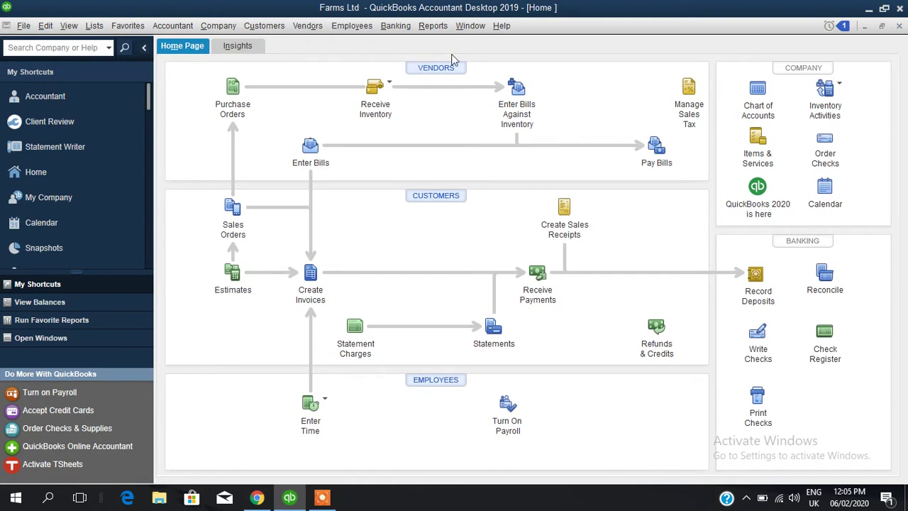
Review the Inventory Valuation Summary for all dates to check the Farms Feeds stock, and close the report
left_click(428, 31)
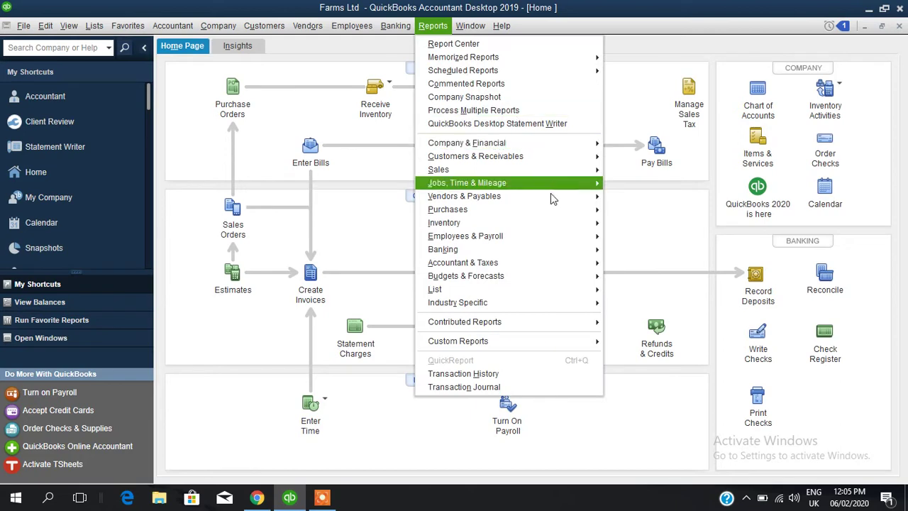
mouse_move(560, 224)
left_click(643, 237)
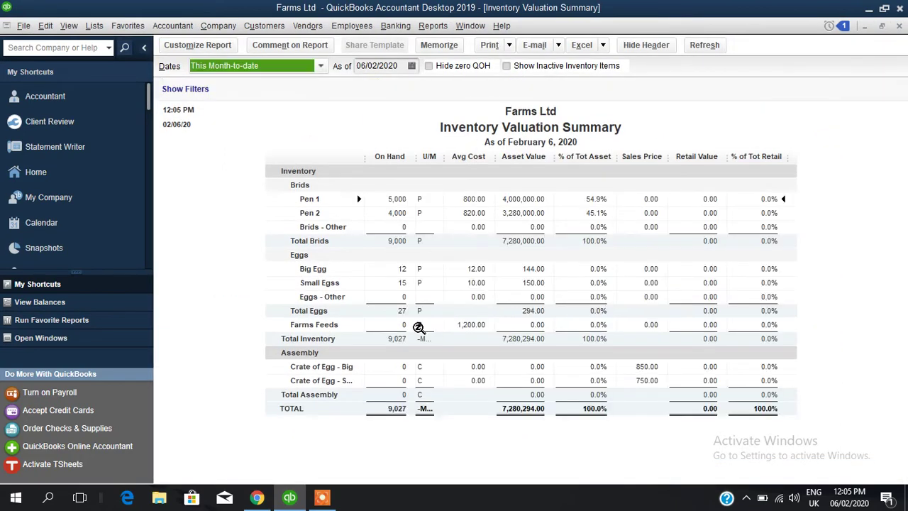
left_click(319, 66)
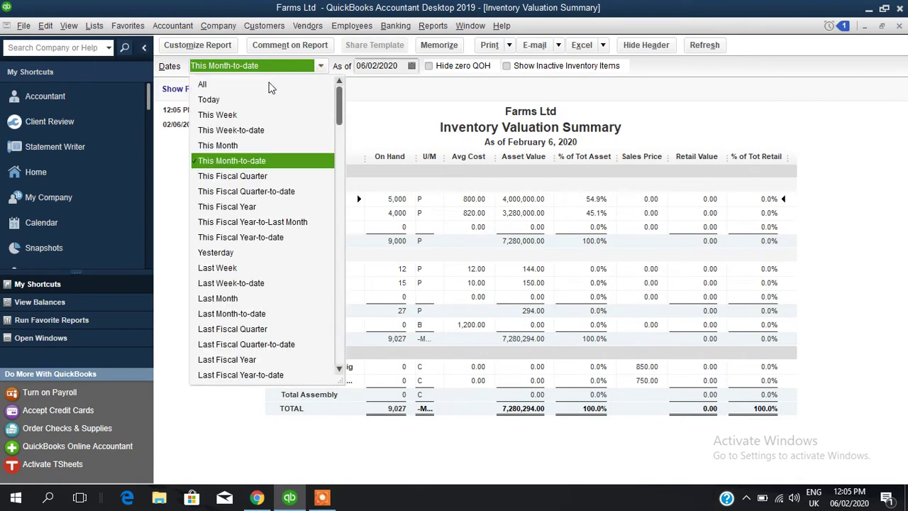
left_click(272, 84)
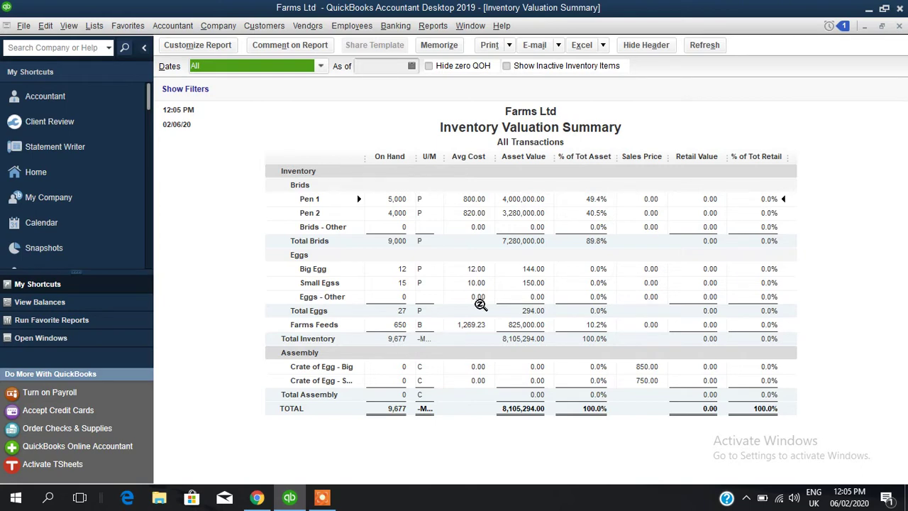
left_click(899, 26)
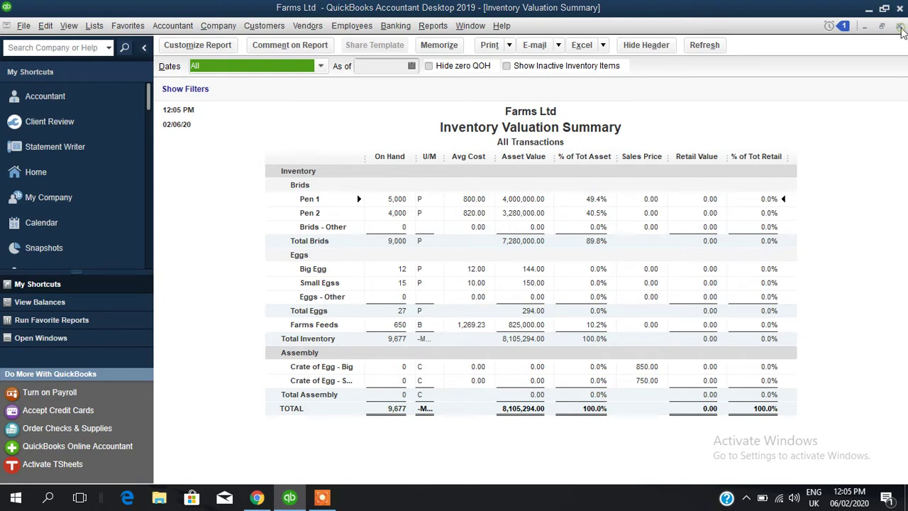
left_click(526, 234)
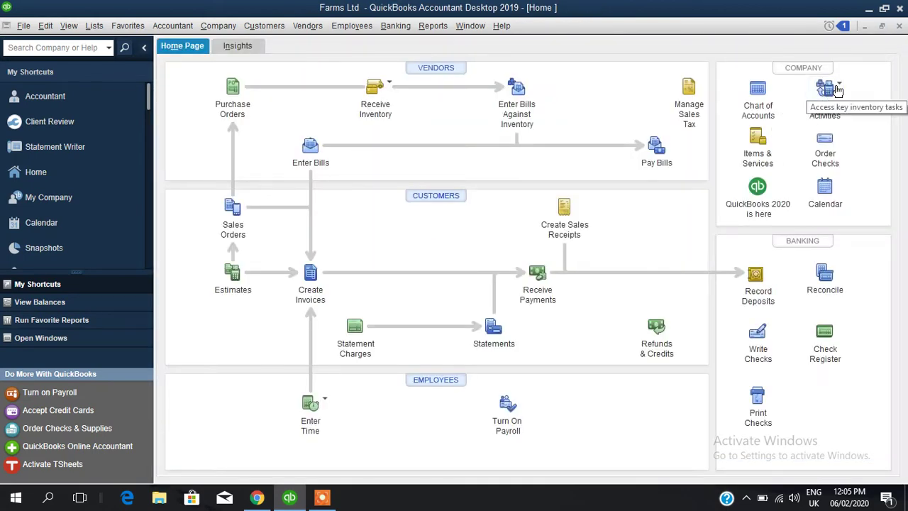
Start an inventory quantity adjustment for the Farms Feeds item with a quantity difference of -50
left_click(836, 90)
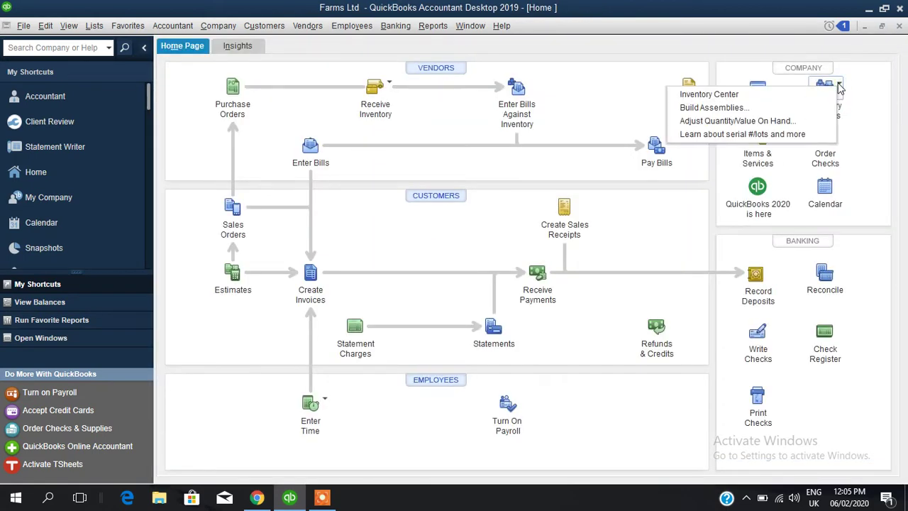
left_click(773, 122)
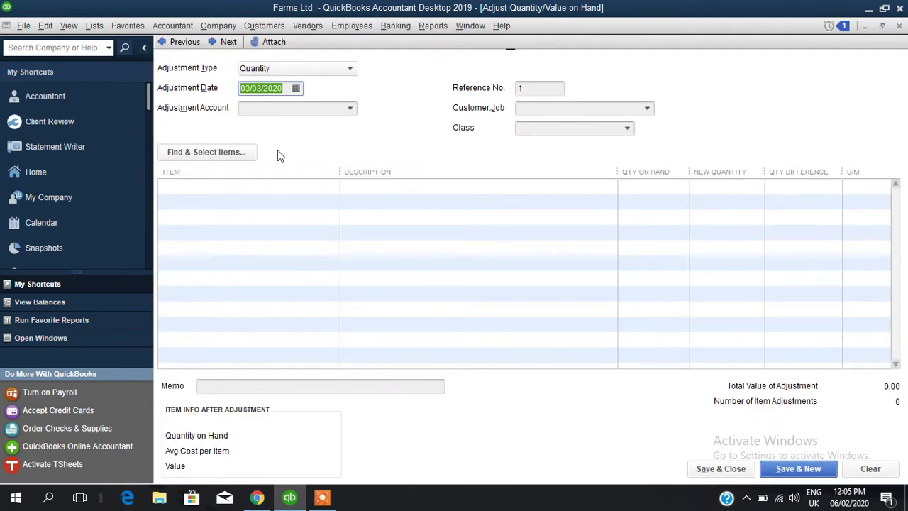
left_click(269, 185)
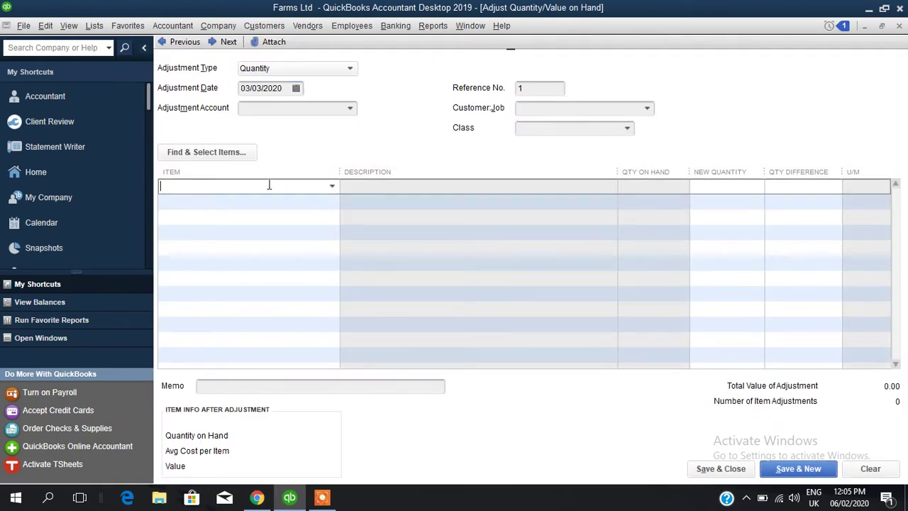
left_click(332, 187)
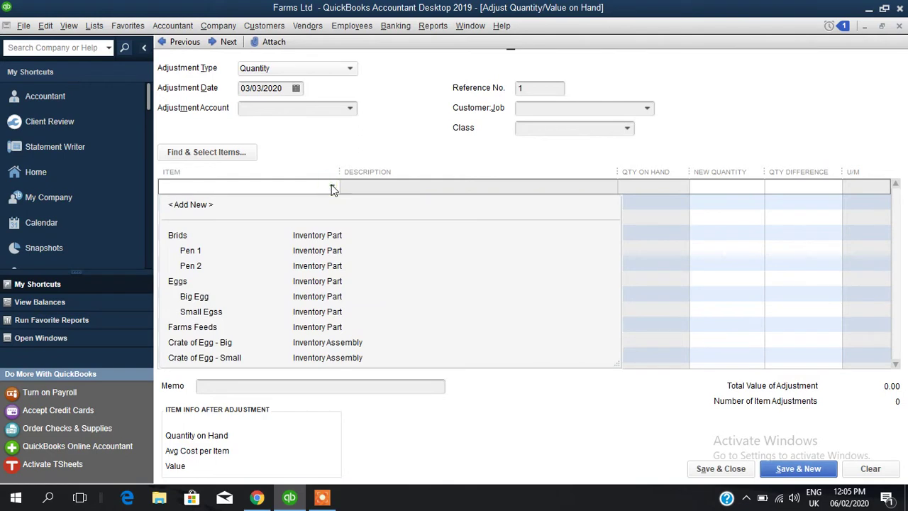
left_click(195, 328)
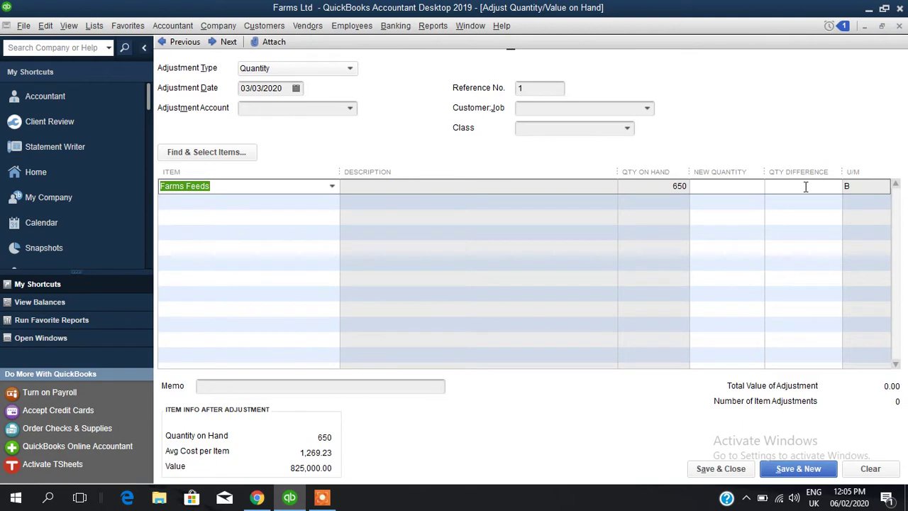
left_click(806, 186)
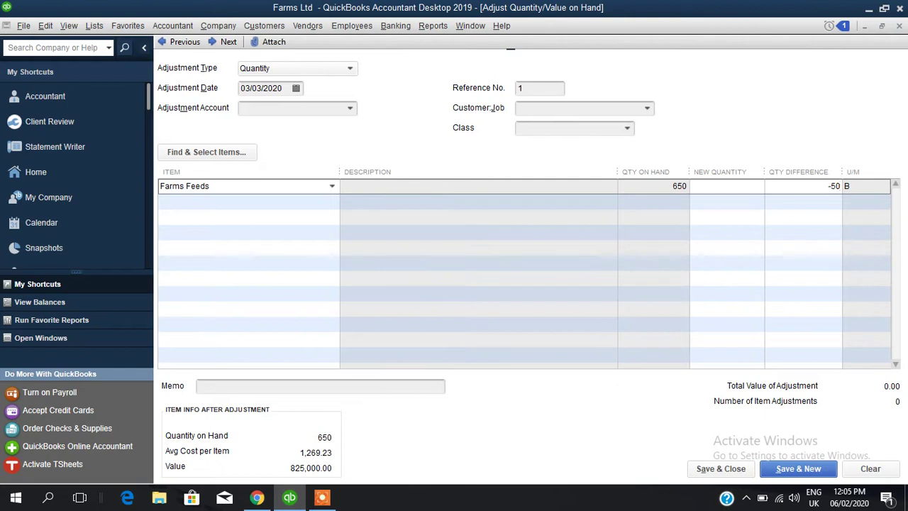
left_click(608, 128)
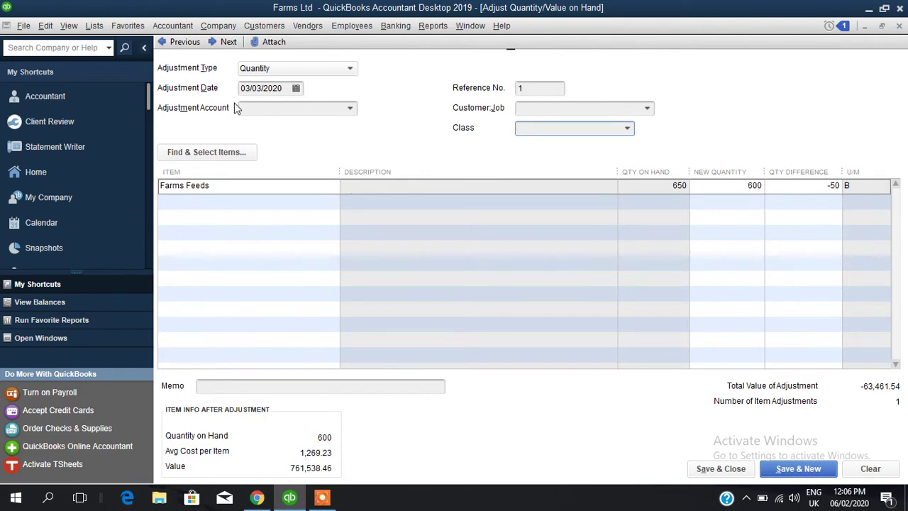
Create a Cost of Goods Sold account named Feeds Consumptions as the adjustment account and dismiss the account type warning
left_click(351, 110)
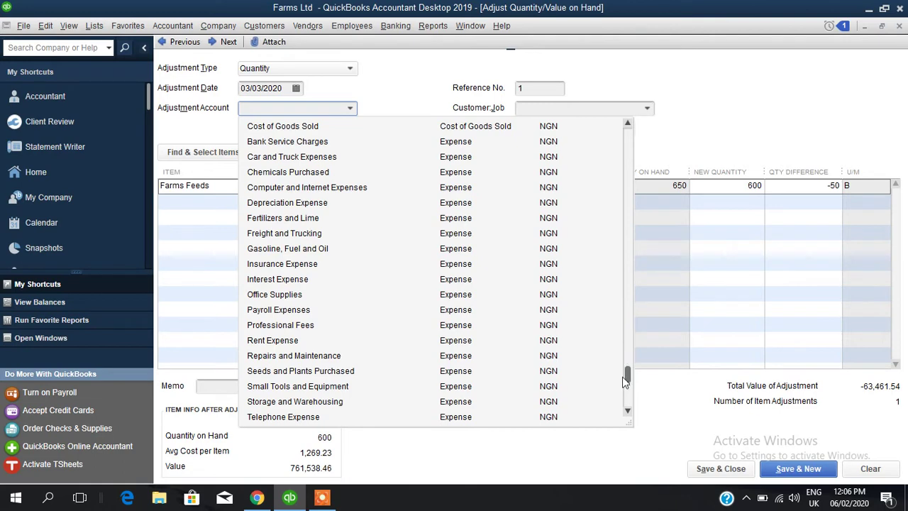
left_click_drag(630, 378, 629, 130)
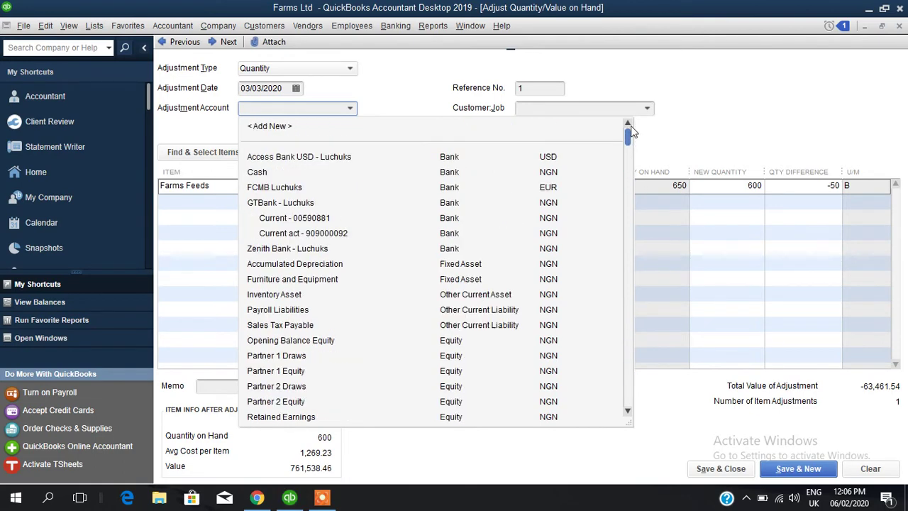
left_click(264, 134)
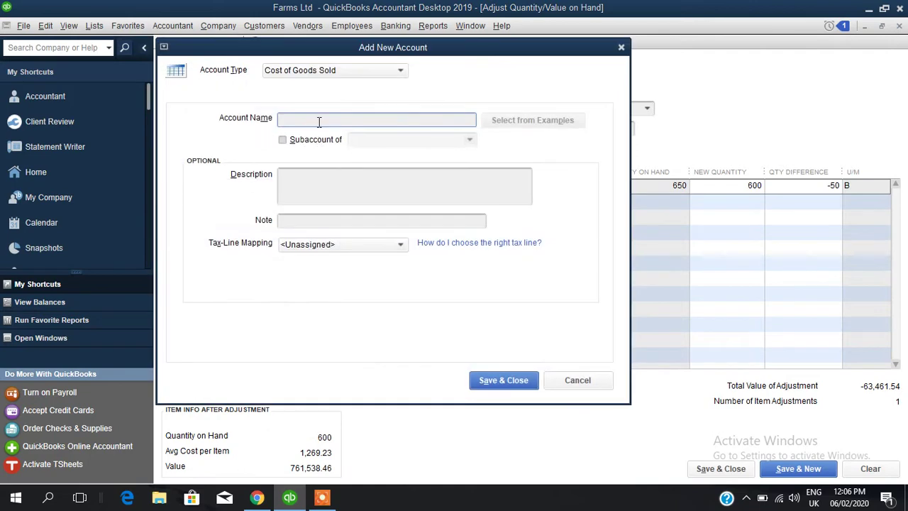
type("Feeds Consumptions")
left_click(493, 379)
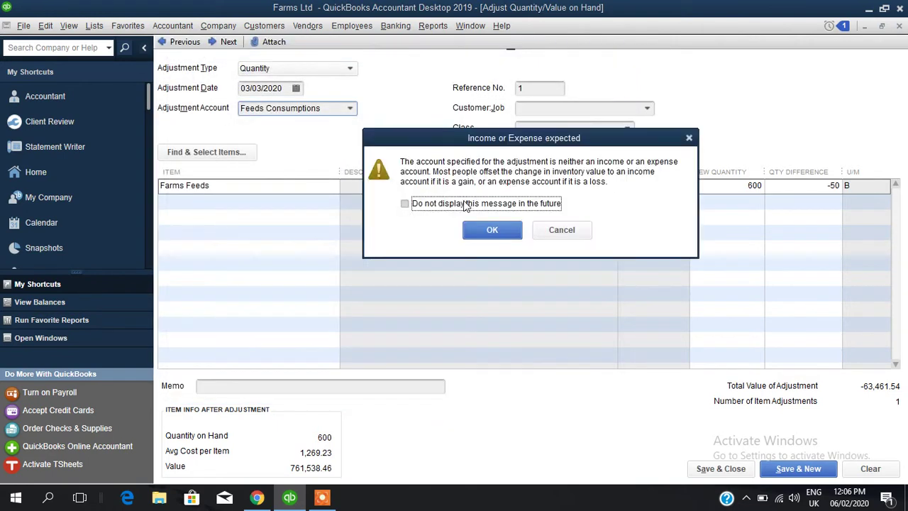
left_click(581, 236)
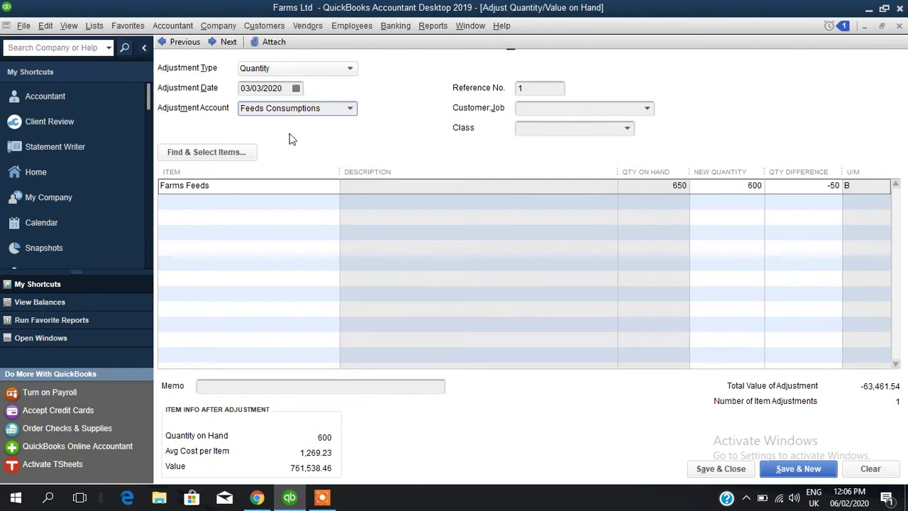
Assign the adjustment to class Pen 1 with a memo on the consumption of 50 bags of feeds, and save and close it
left_click(628, 131)
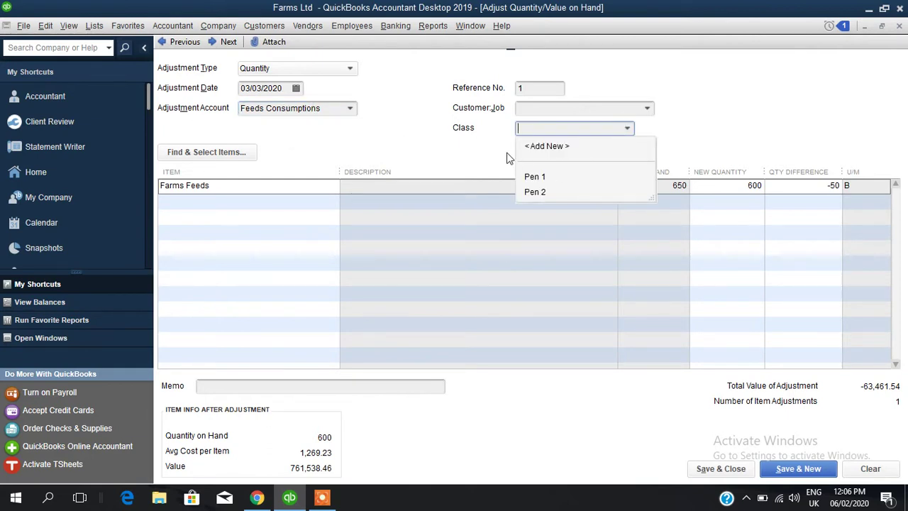
left_click(540, 177)
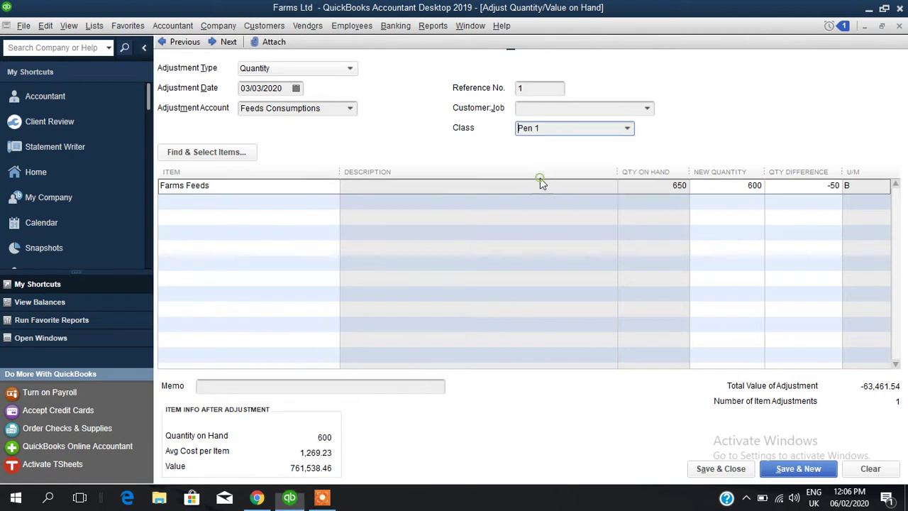
left_click(263, 389)
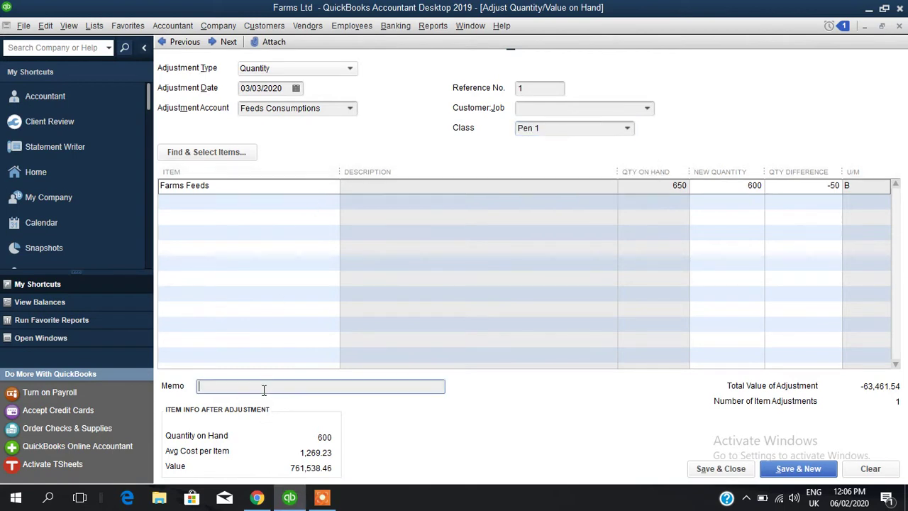
type("Being consumption of 50 bag")
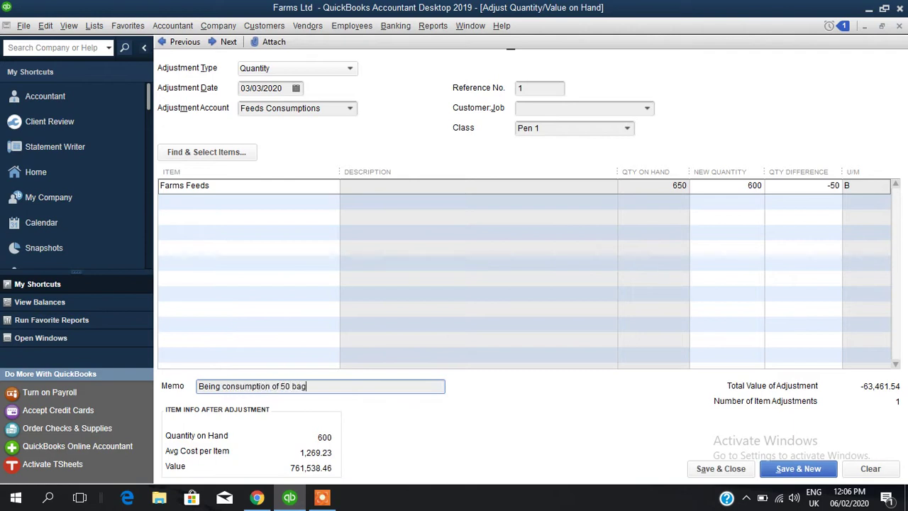
type("s")
type("eeds")
left_click(720, 469)
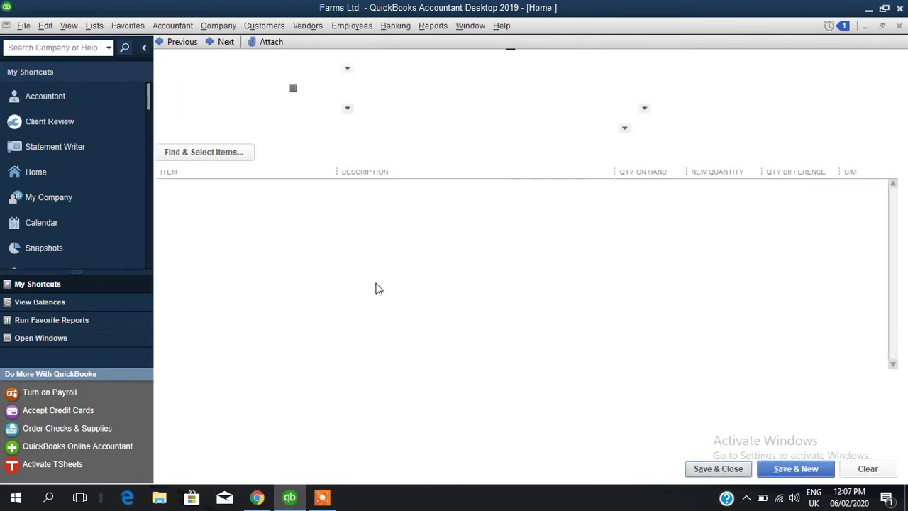
Run the Inventory Valuation Summary for all dates again to check the Farms Feeds quantity after the adjustment
left_click(433, 26)
mouse_move(525, 227)
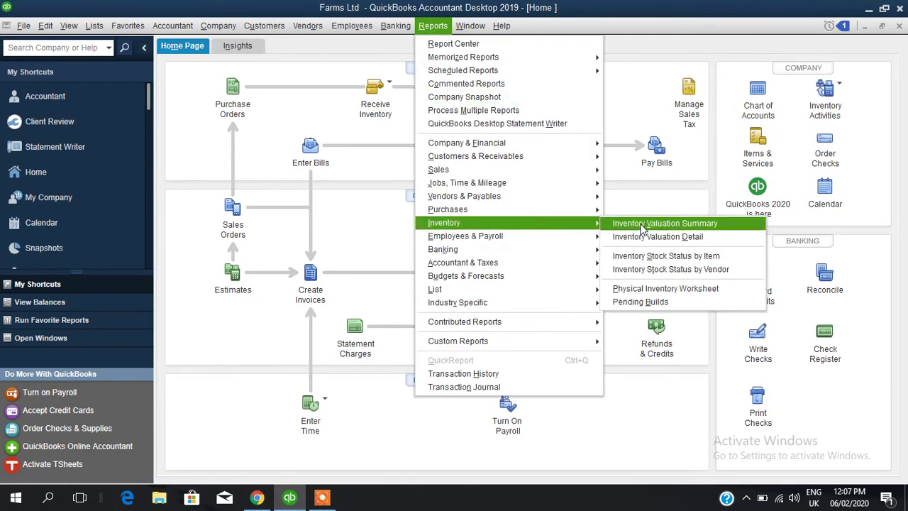
left_click(639, 224)
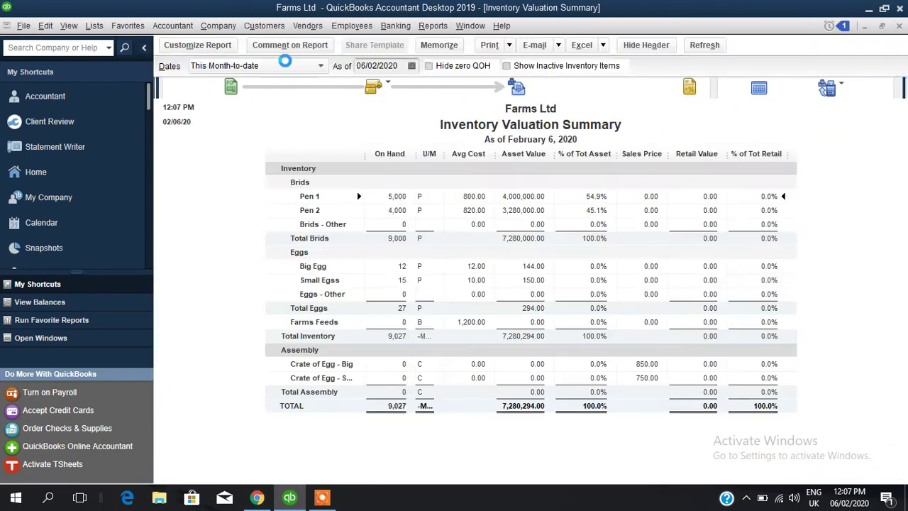
left_click(298, 65)
left_click(276, 86)
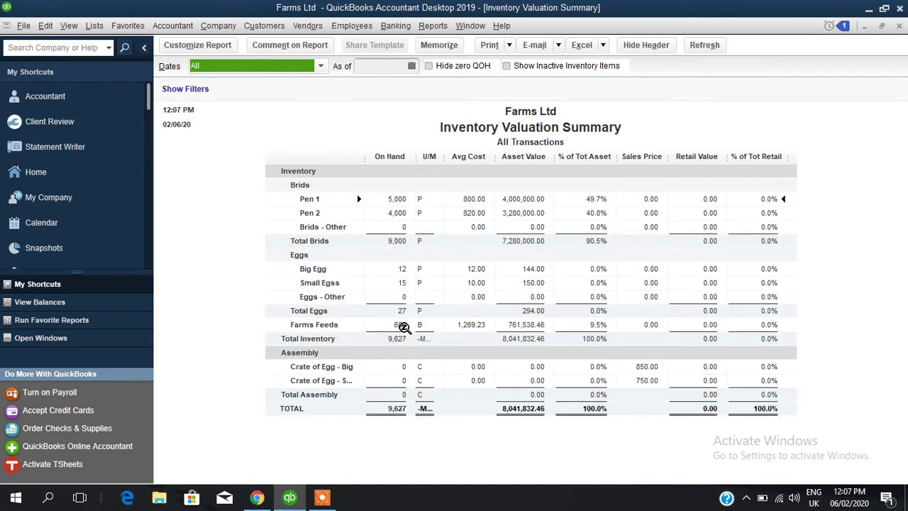
Run the standard Profit & Loss report for all dates to check the feeds consumption cost
left_click(435, 28)
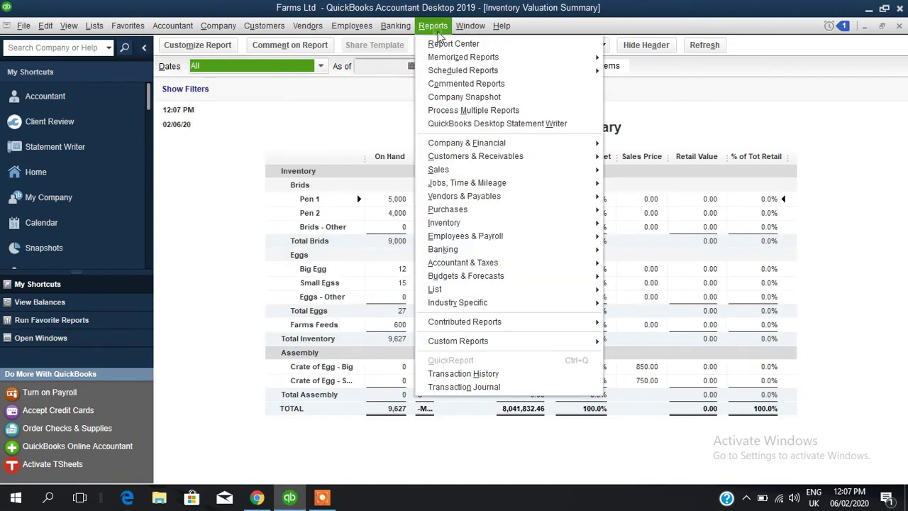
mouse_move(498, 144)
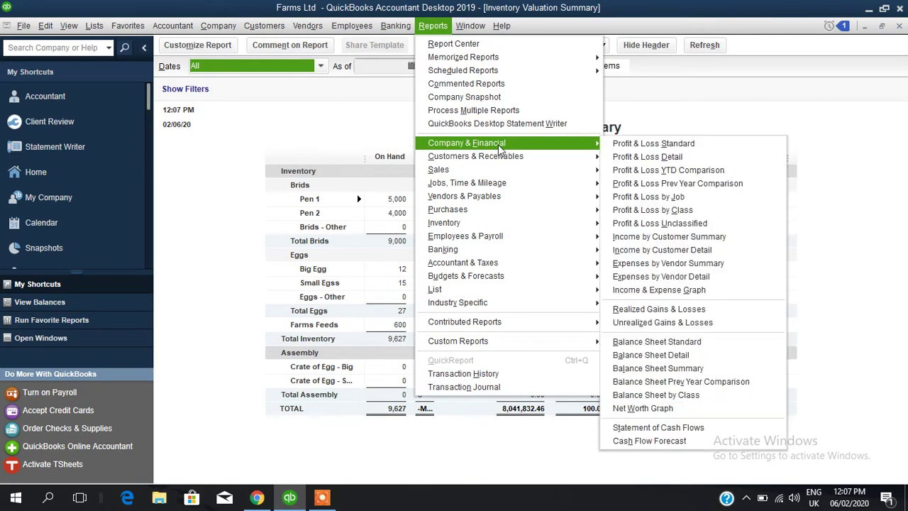
left_click(646, 141)
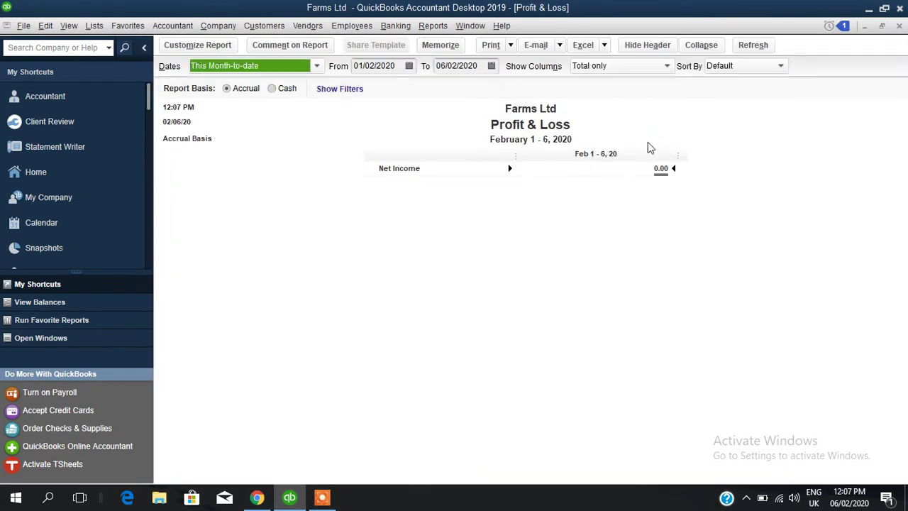
left_click(319, 66)
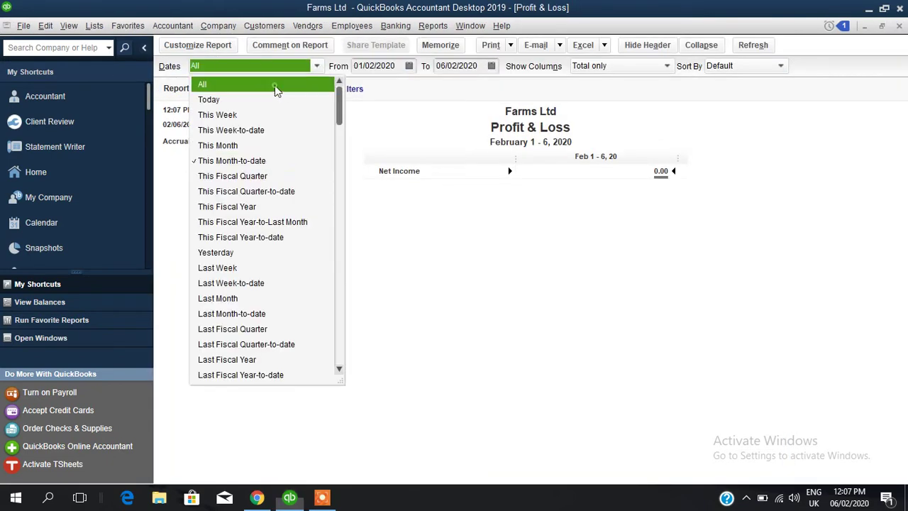
left_click(283, 85)
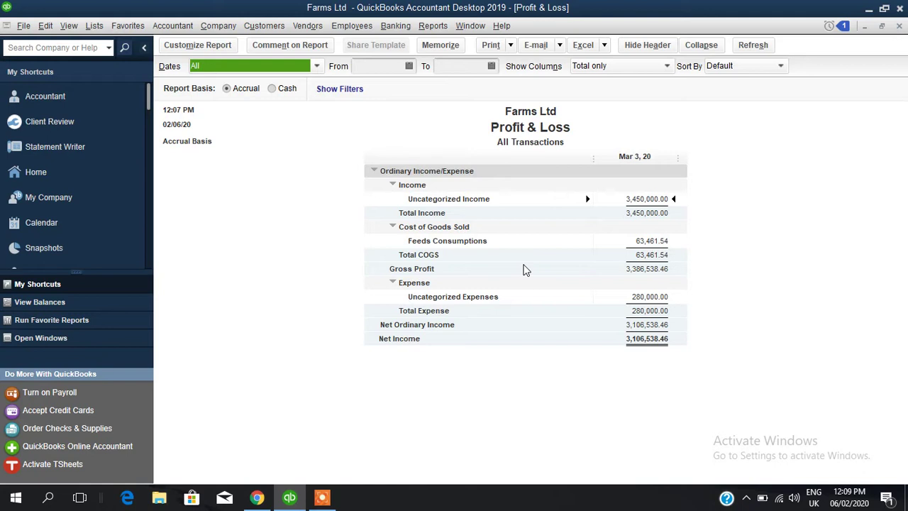
View the Profit & Loss report on a cash basis and return it to the accrual basis
left_click(524, 268)
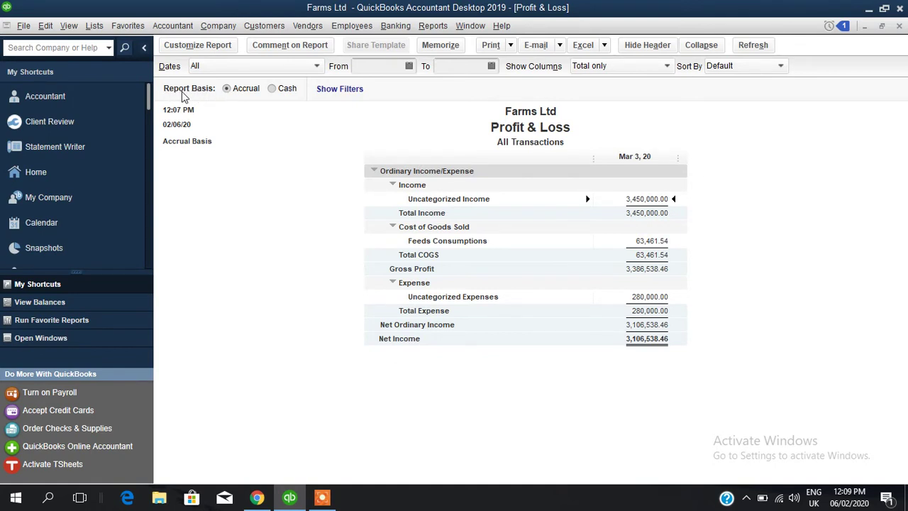
left_click(270, 88)
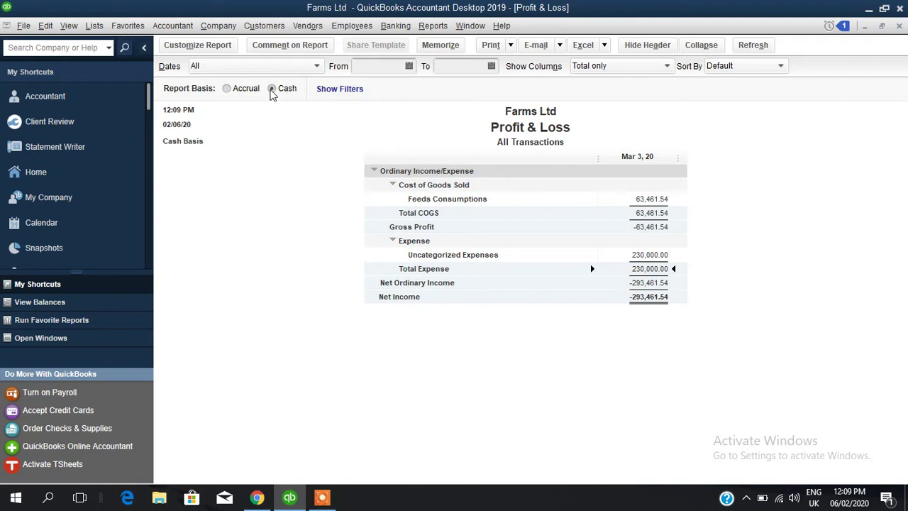
left_click(227, 89)
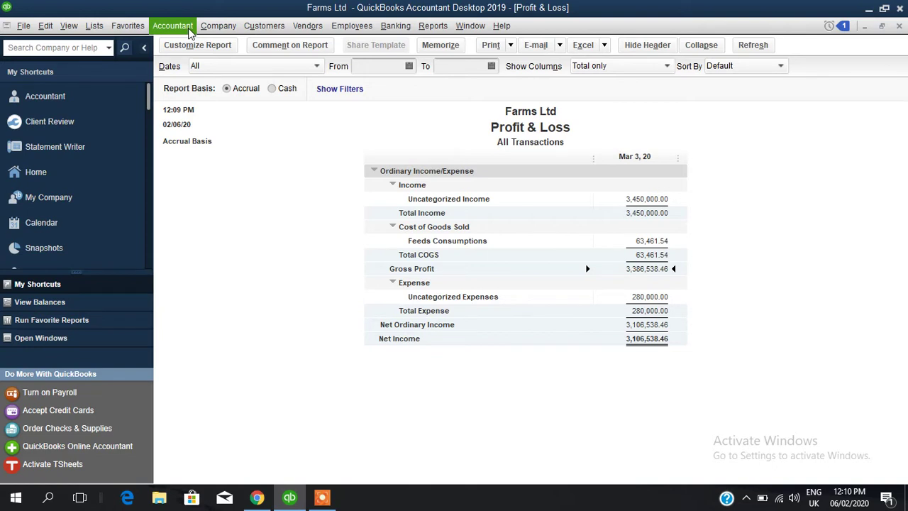
Open a blank new customer form from the Customer Center and go to its opening balance field
left_click(276, 27)
left_click(285, 44)
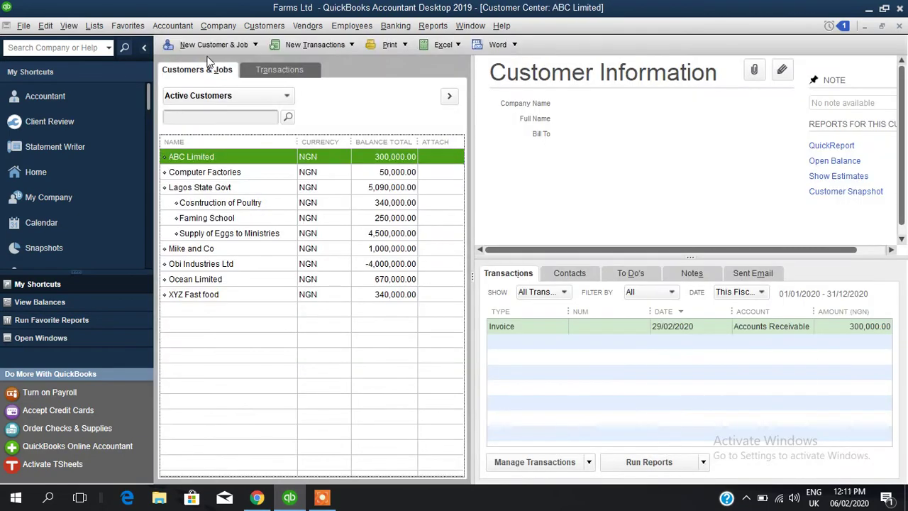
left_click(213, 44)
left_click(211, 62)
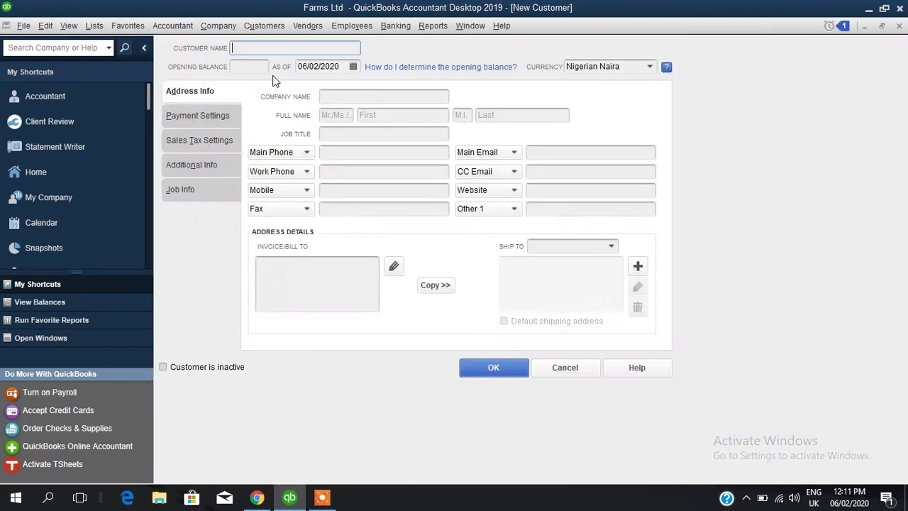
left_click(254, 68)
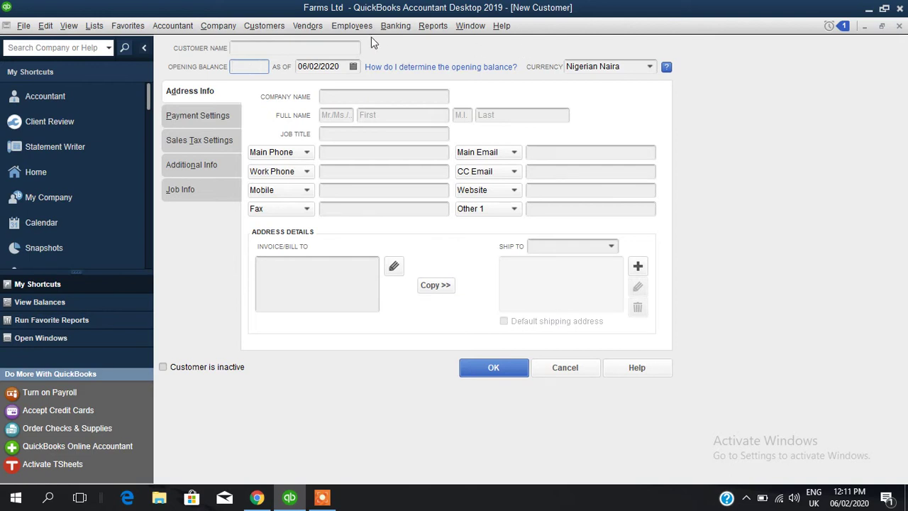
Start a general journal entry with a 6,000 debit to Accounts Receivable for customer ABC Limited
left_click(220, 27)
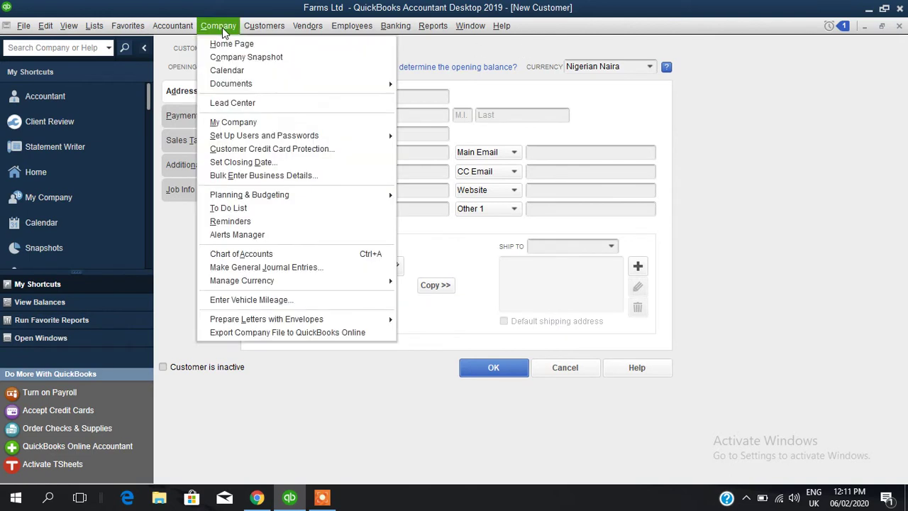
left_click(301, 268)
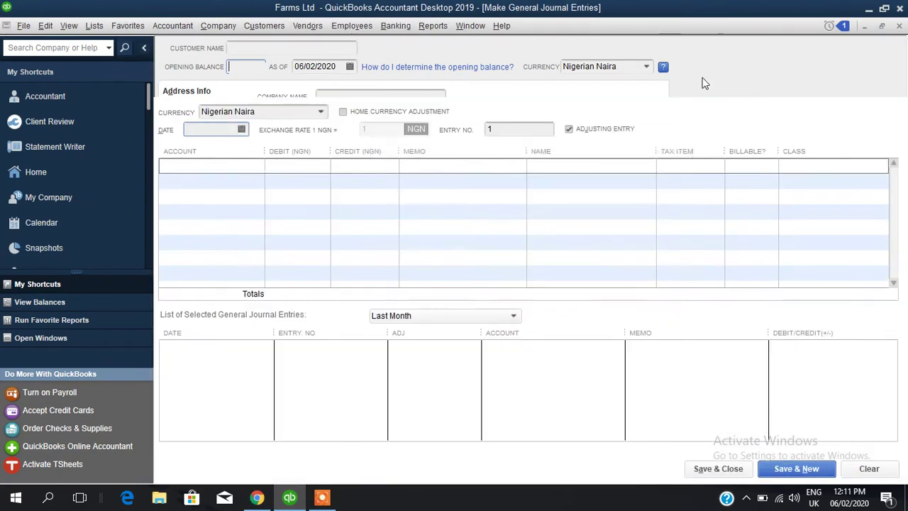
left_click(688, 134)
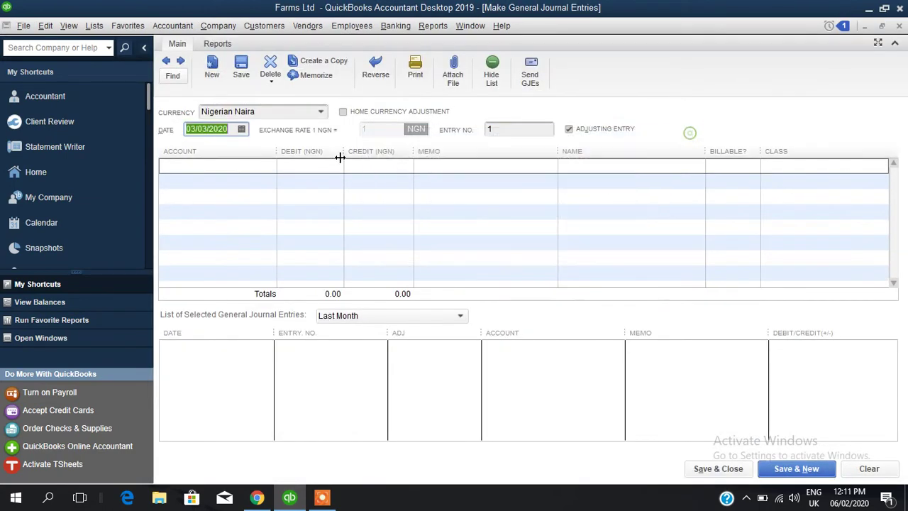
left_click(268, 166)
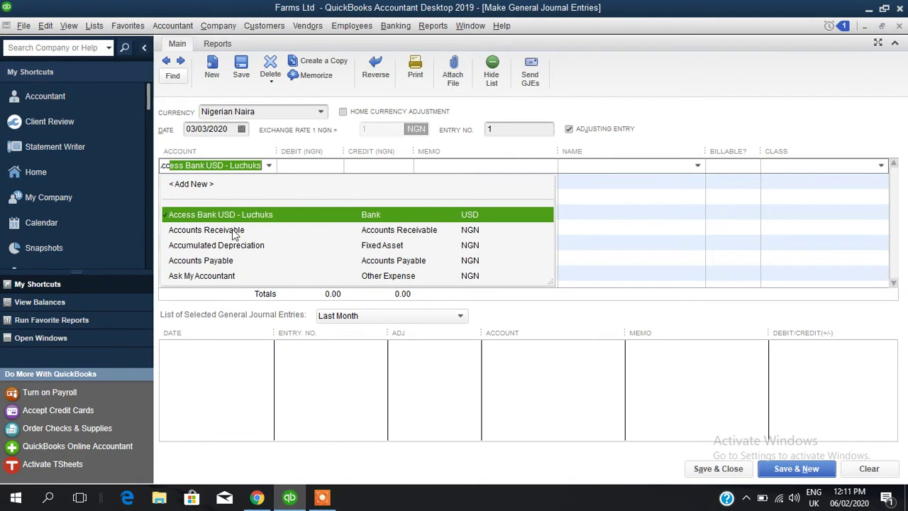
left_click(233, 230)
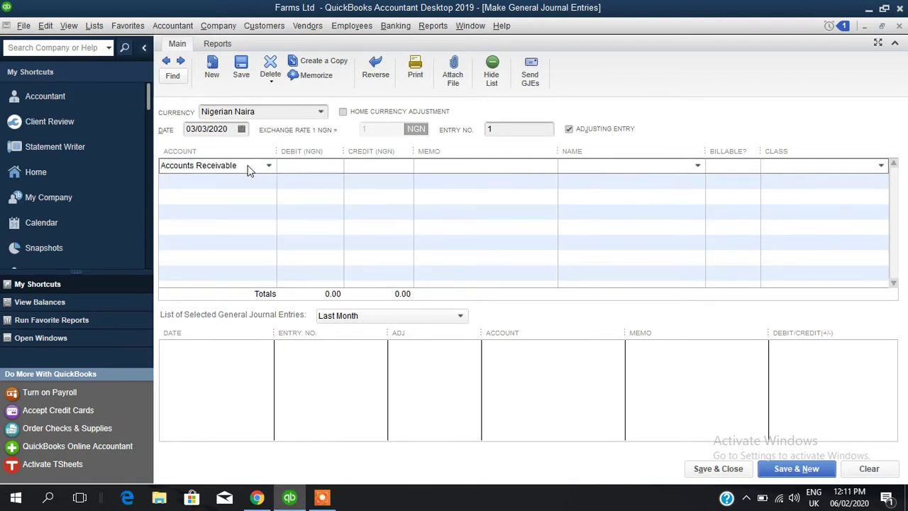
left_click(698, 166)
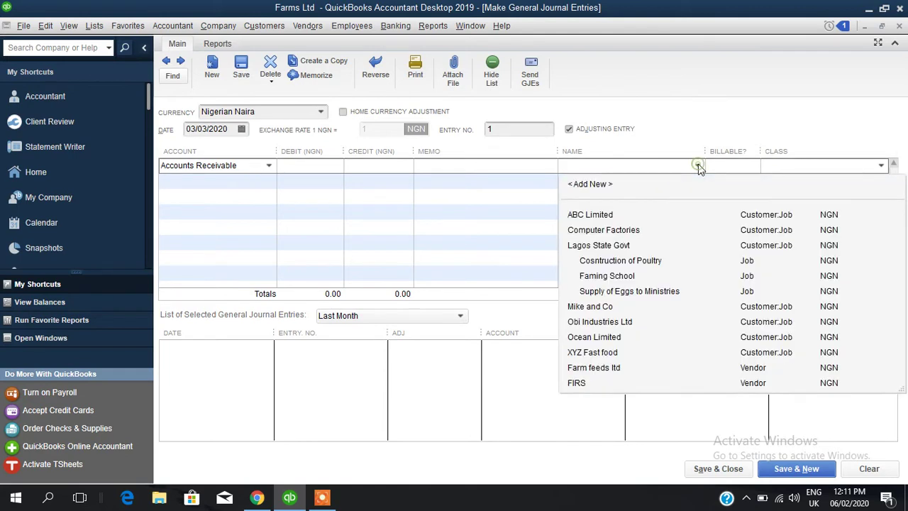
left_click(608, 216)
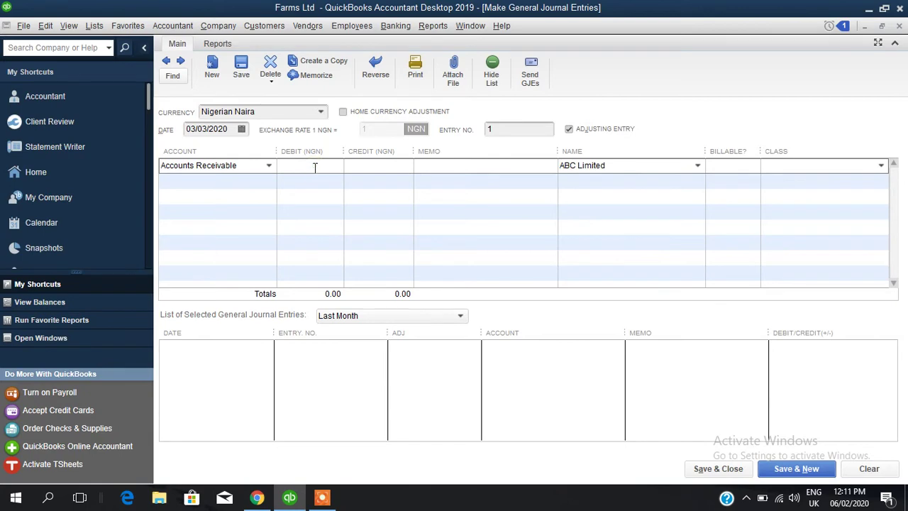
type("6000")
Add a second journal line debiting Accounts Receivable 70,000 for customer Computer Factories
left_click(201, 183)
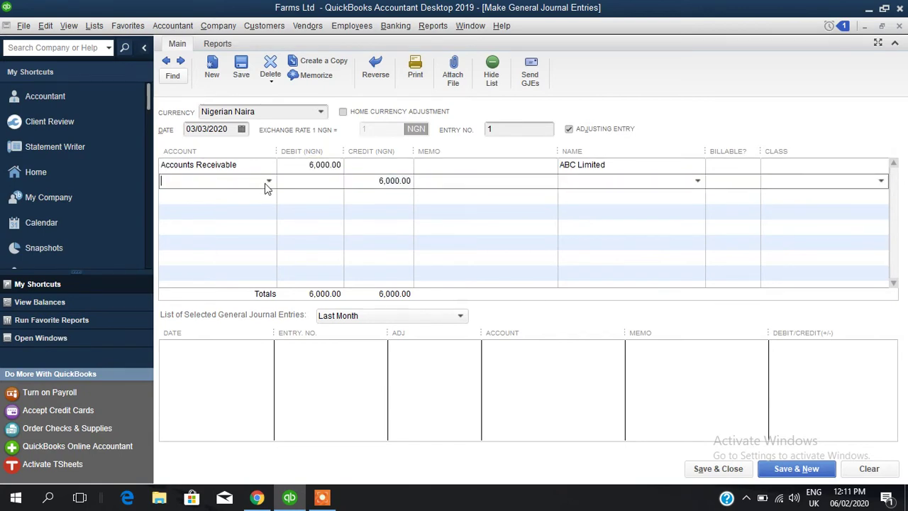
type("accc")
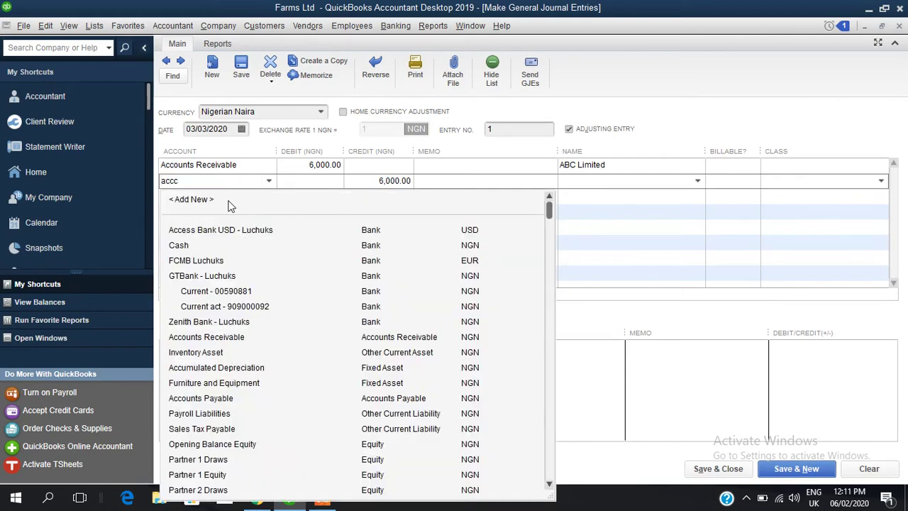
key("BackSpace")
left_click(232, 246)
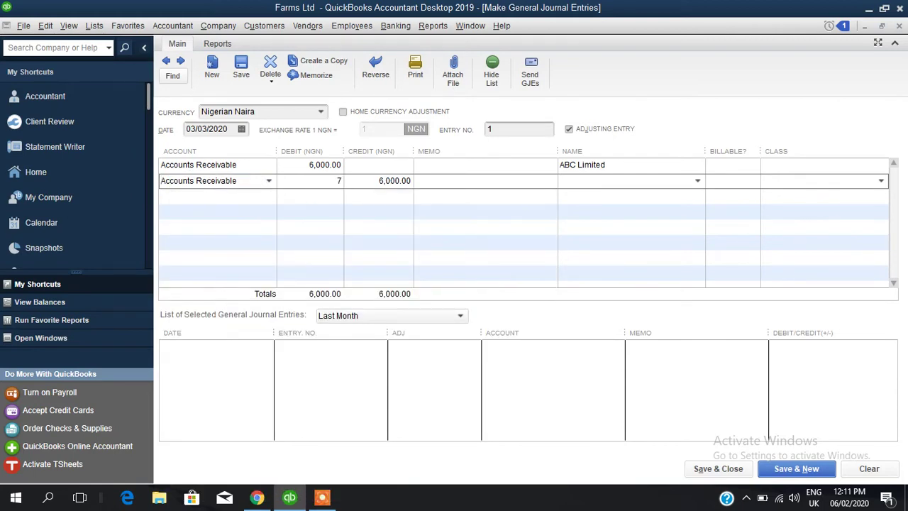
type("7.00 -")
key("Escape")
type("70000")
left_click(363, 194)
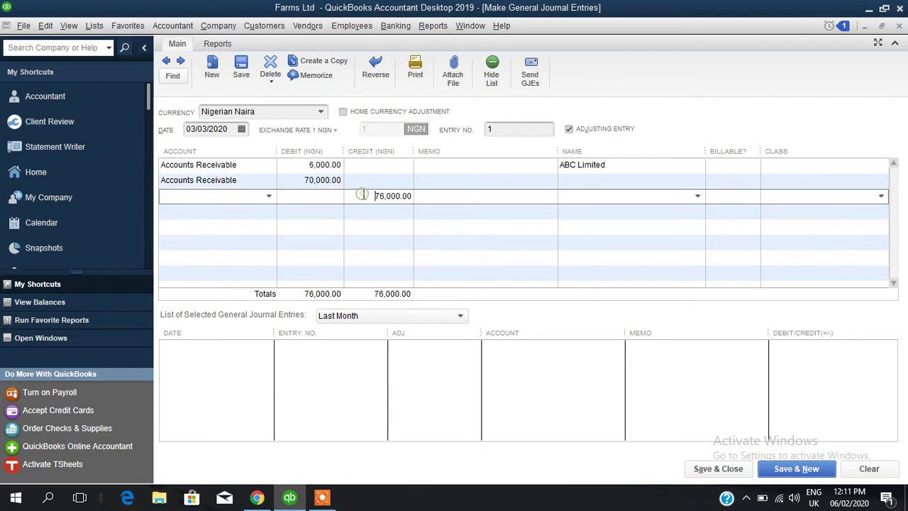
left_click(584, 182)
left_click(696, 180)
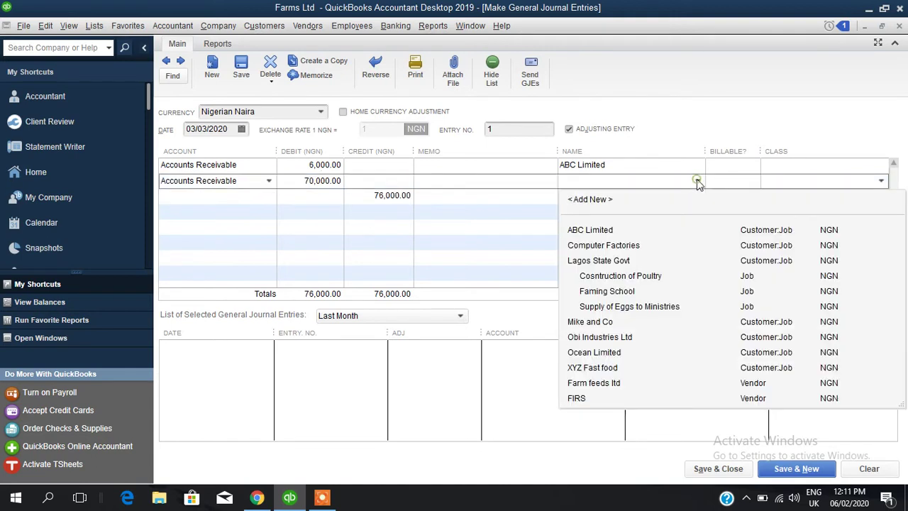
left_click(624, 246)
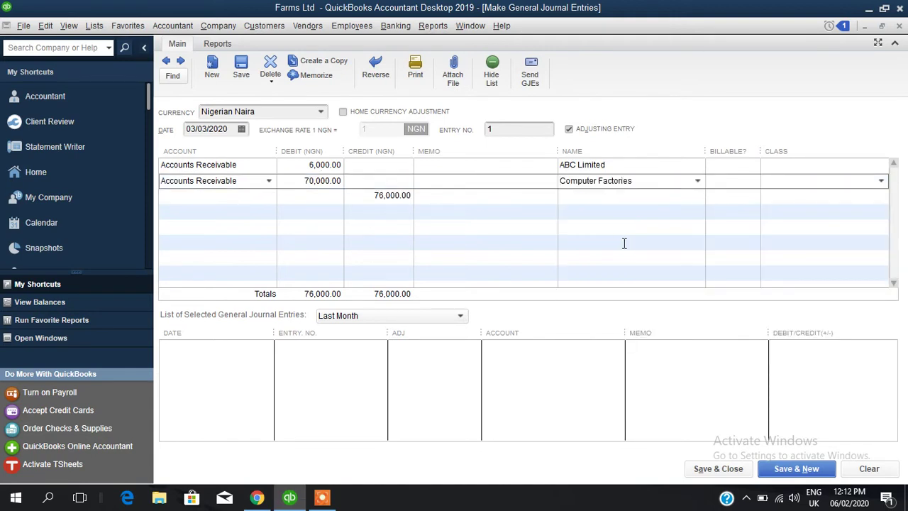
Assign the balancing 76,000 credit line of the journal entry to Opening Balance Equity
left_click(191, 200)
type("Opening Balance Equity")
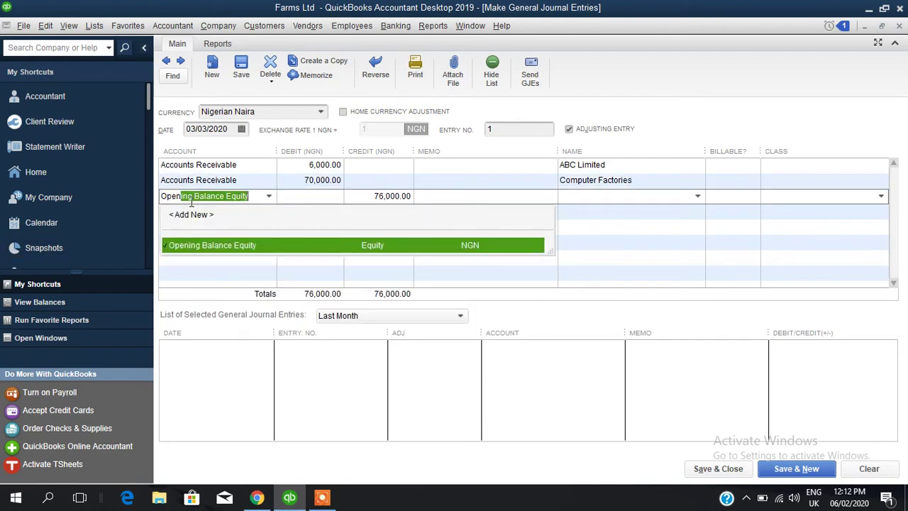
left_click(222, 247)
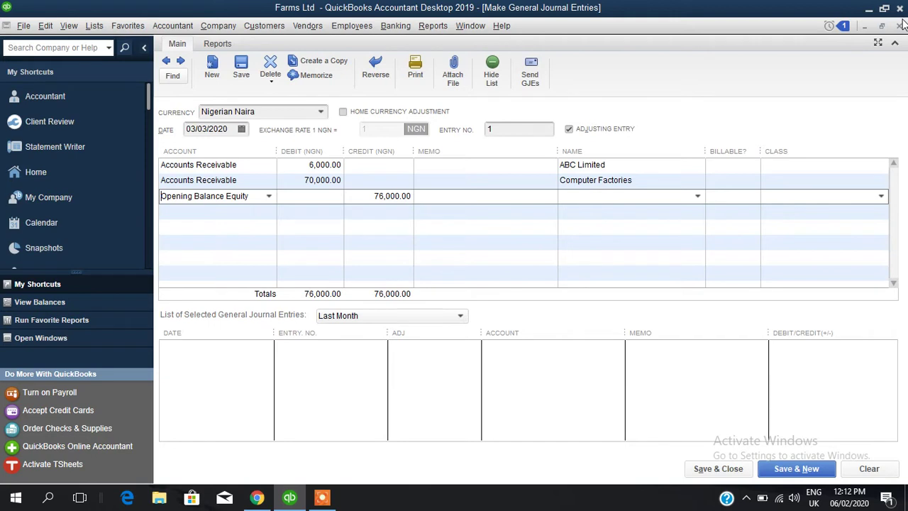
Close the blank New Customer form and bring the Profit & Loss report back to full size
left_click(322, 501)
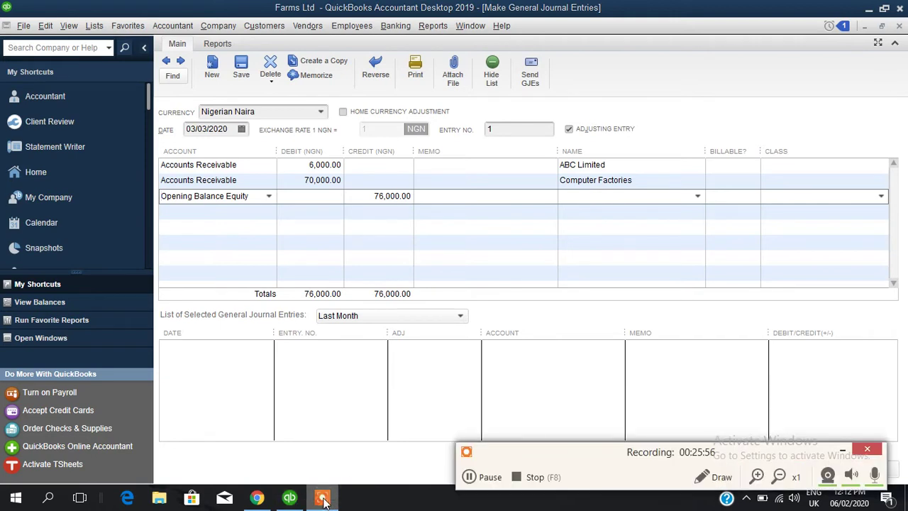
left_click(866, 26)
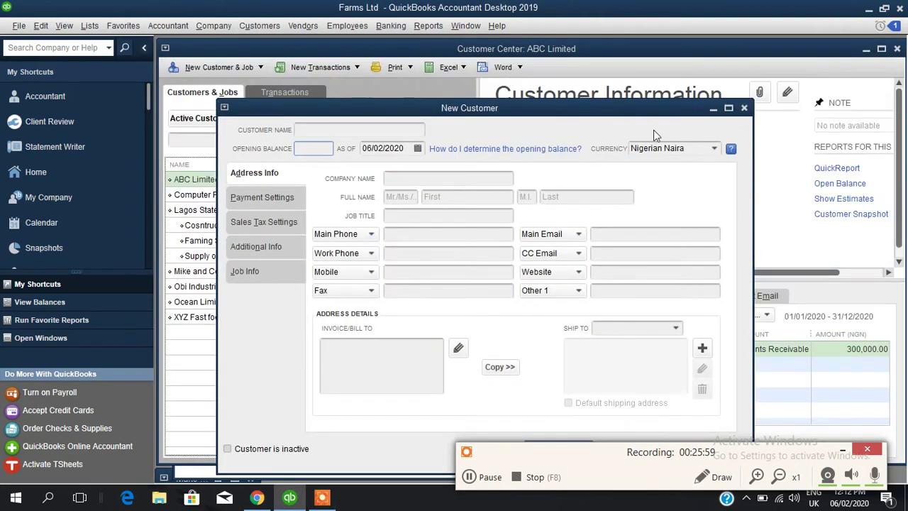
left_click(744, 108)
left_click(867, 48)
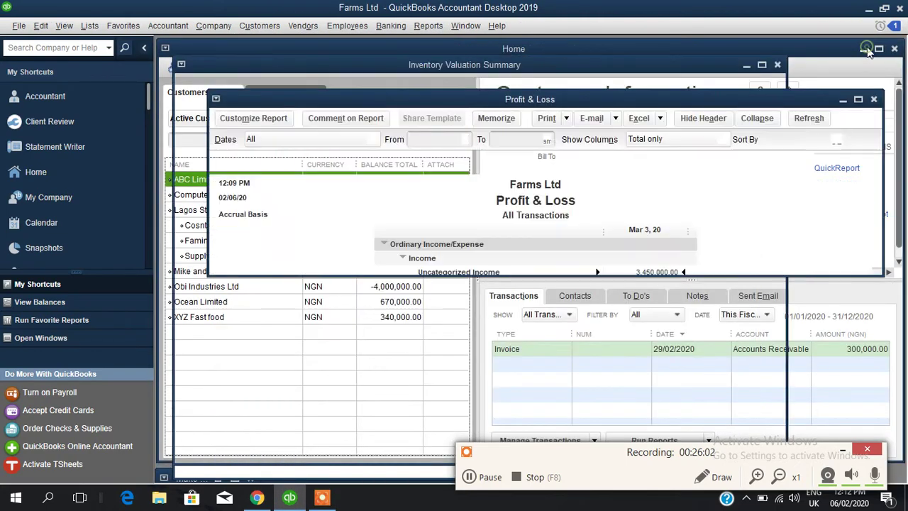
left_click(857, 101)
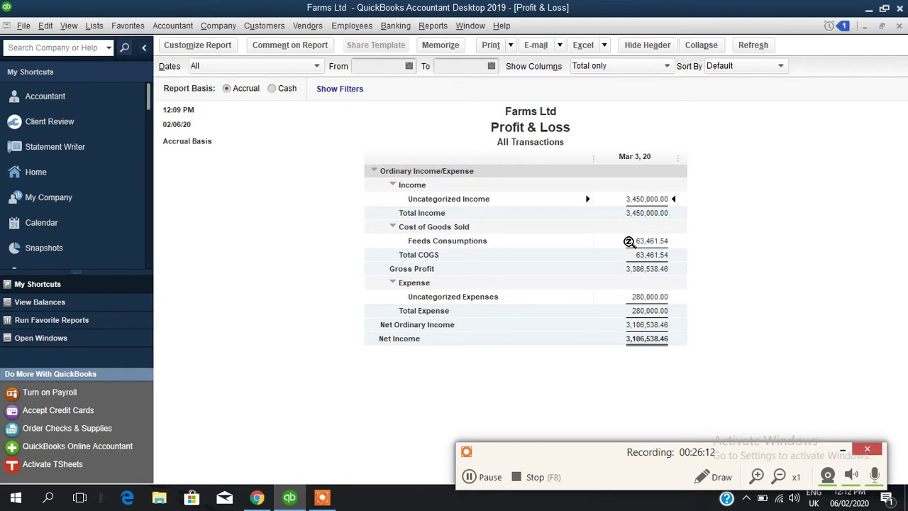
View the inventory activities options on the home page and return to the unsaved general journal entry
left_click(37, 172)
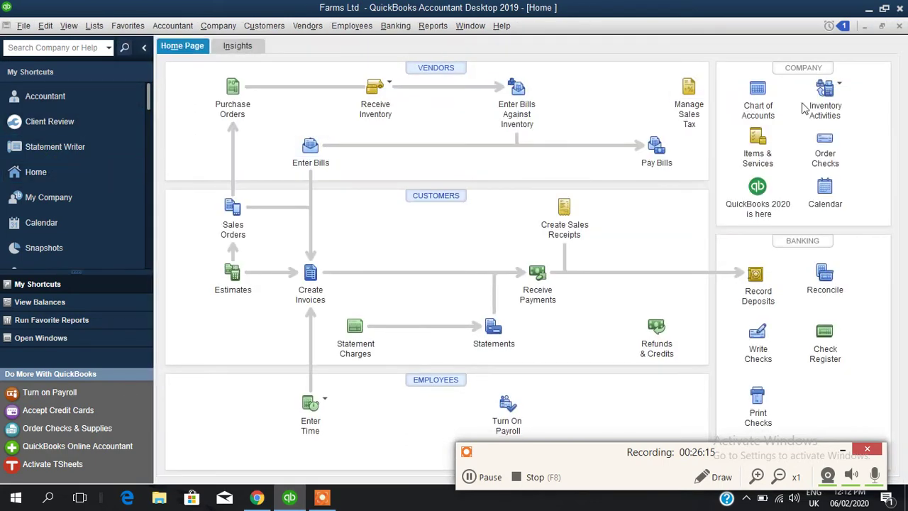
left_click(839, 88)
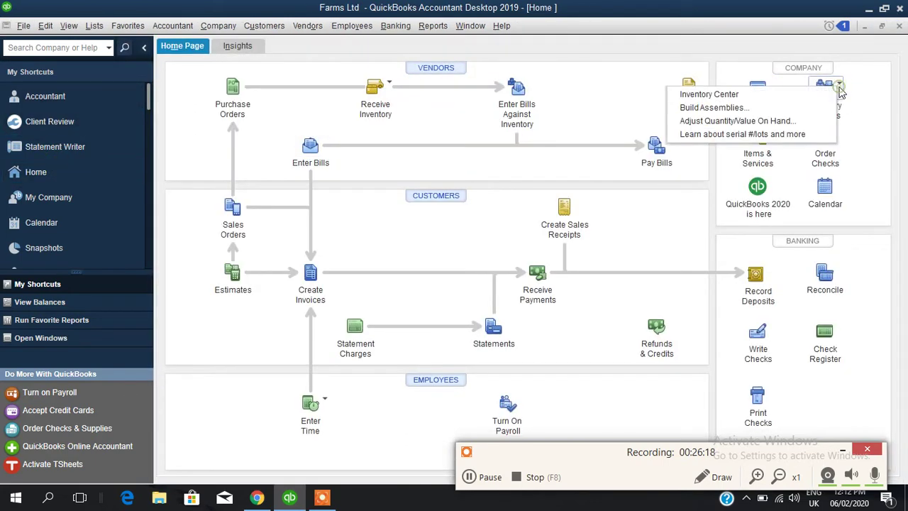
left_click(860, 97)
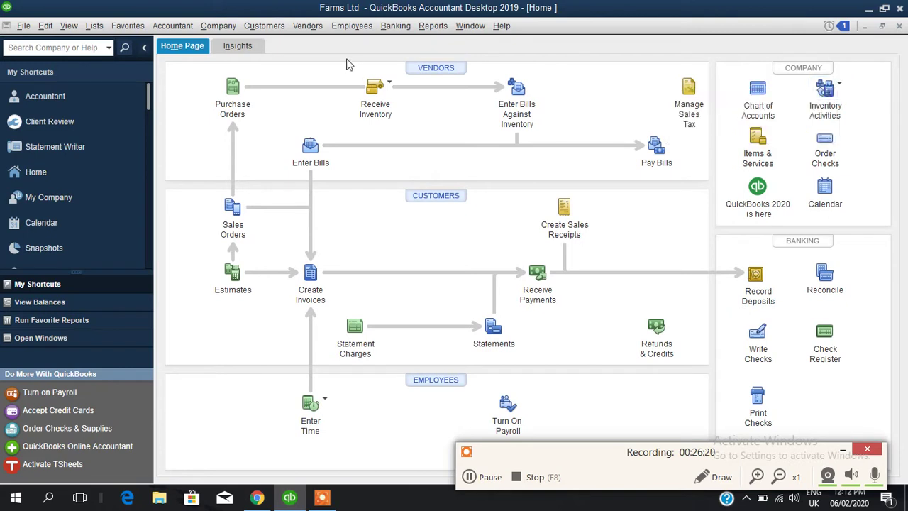
left_click(227, 29)
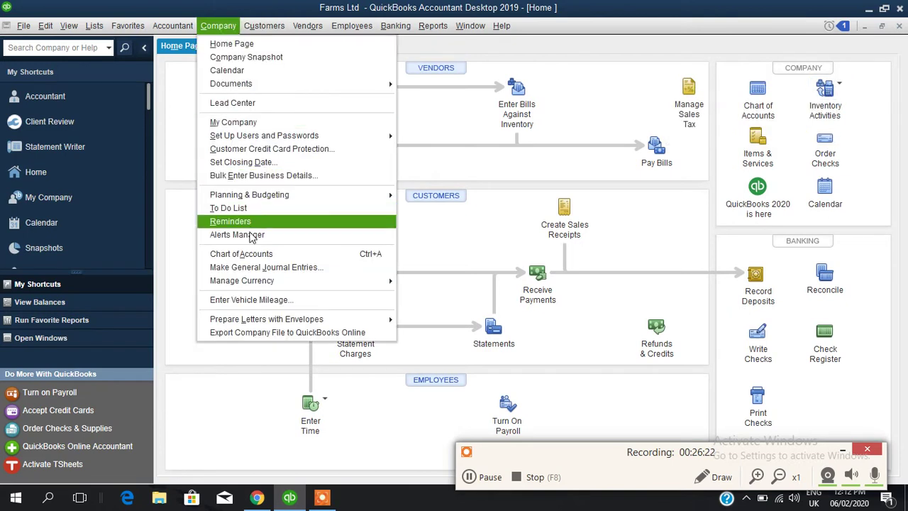
left_click(252, 273)
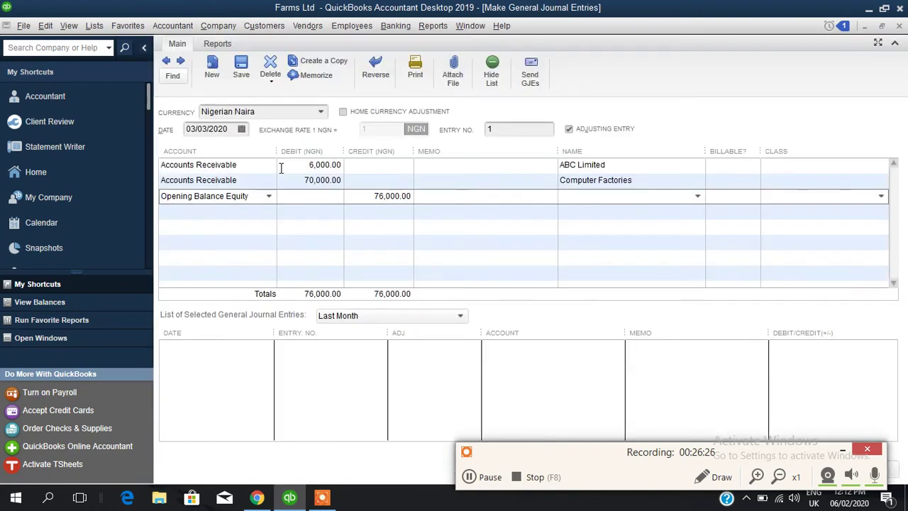
Close the general journal entry holding the customer opening balances without recording it
left_click(899, 25)
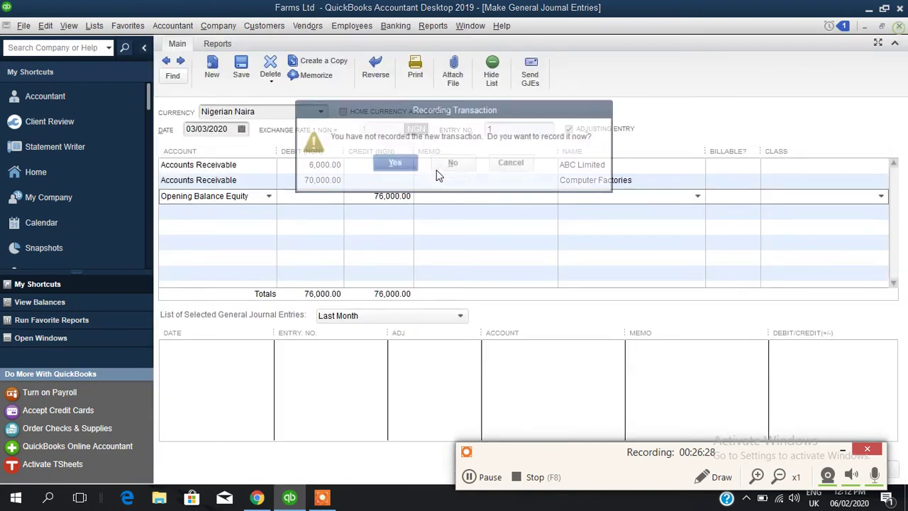
left_click(442, 165)
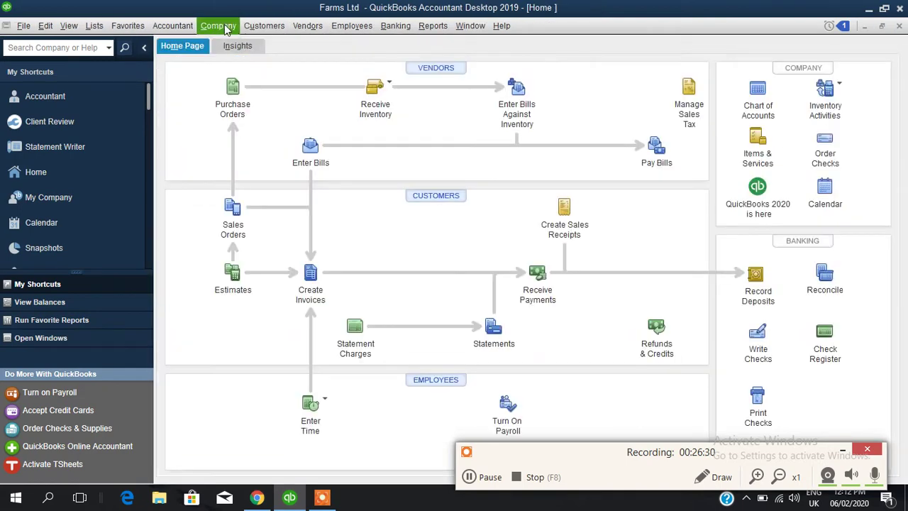
Open a blank general journal entry to review its account, debit, credit and name columns, and close it without entering anything
left_click(226, 27)
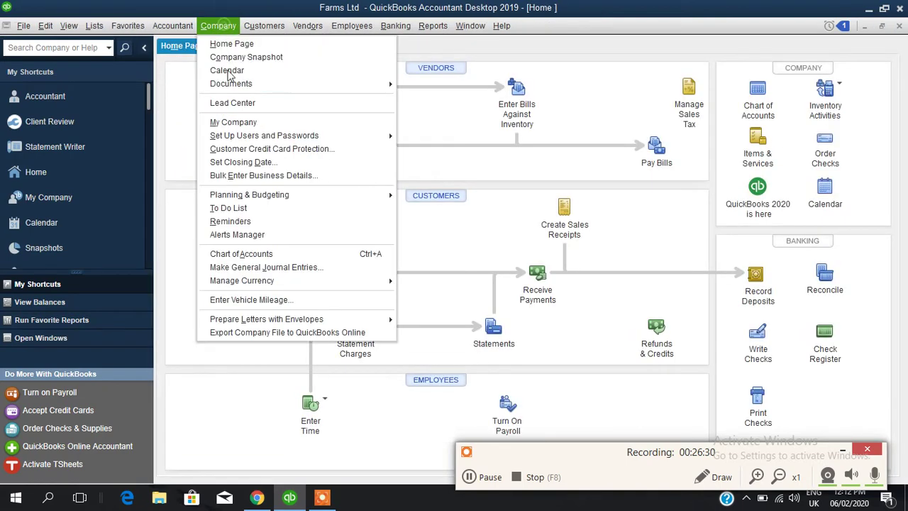
left_click(283, 269)
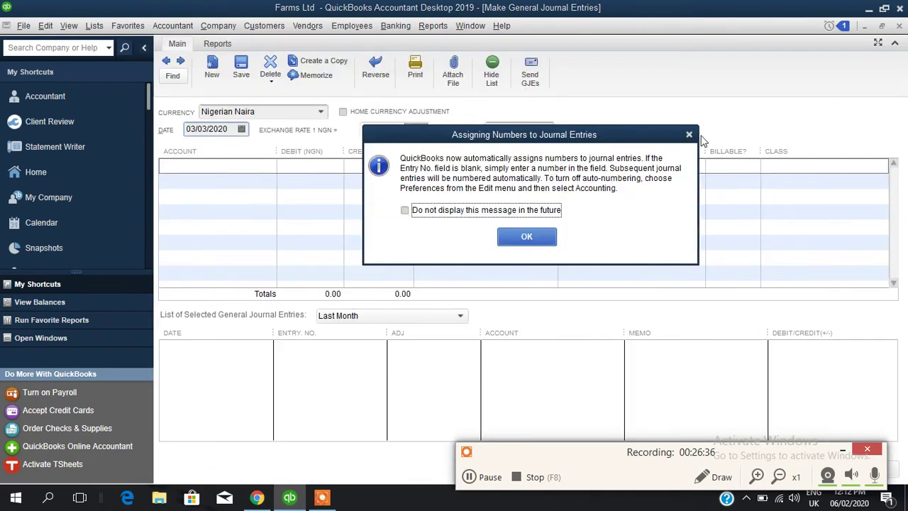
left_click(526, 236)
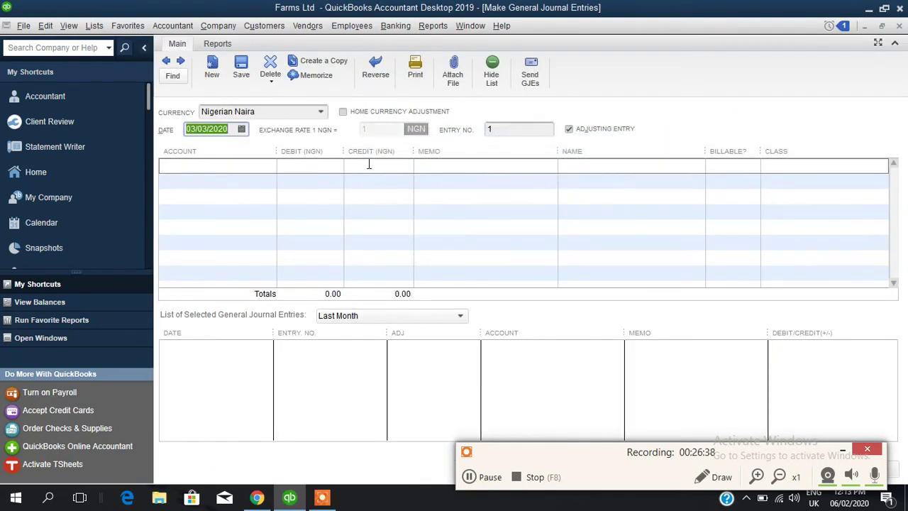
left_click(358, 164)
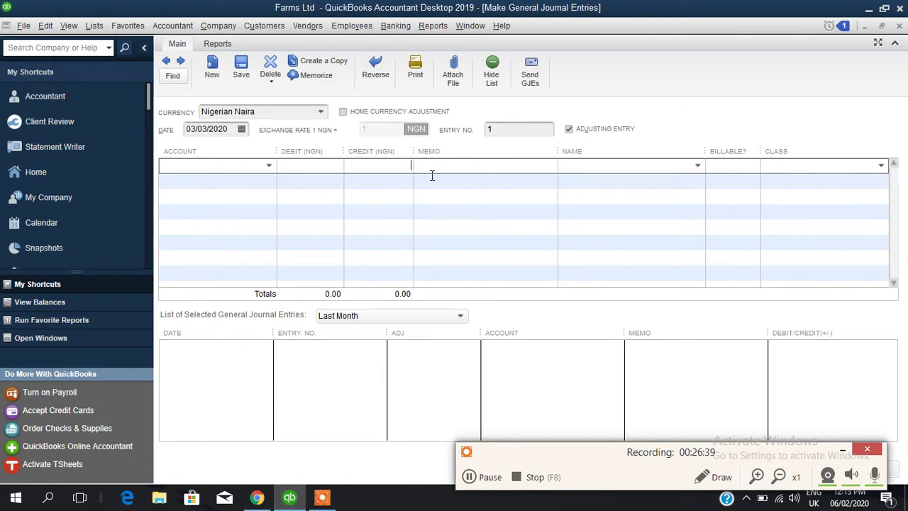
left_click(618, 165)
left_click(838, 451)
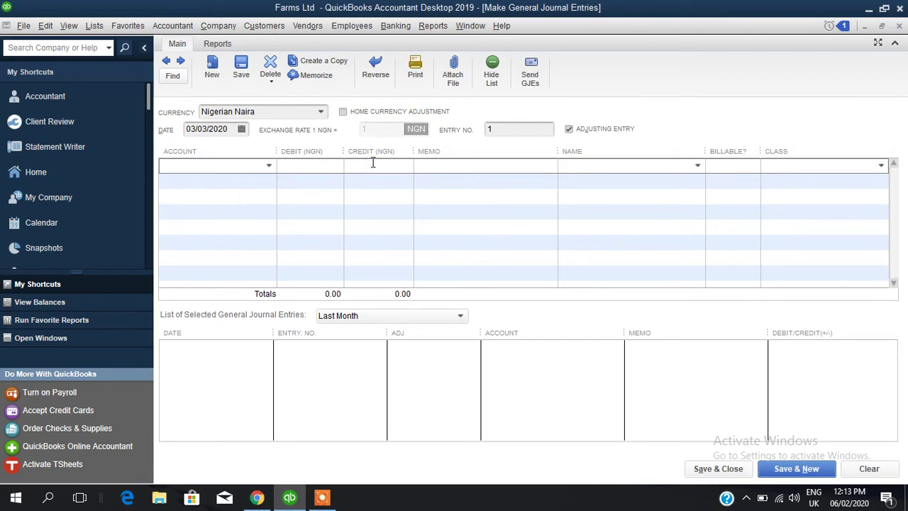
left_click(257, 181)
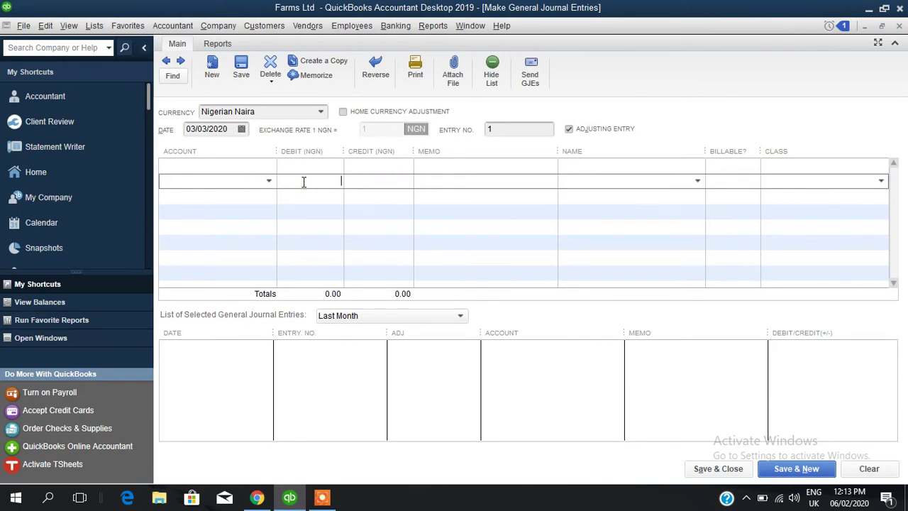
left_click(900, 25)
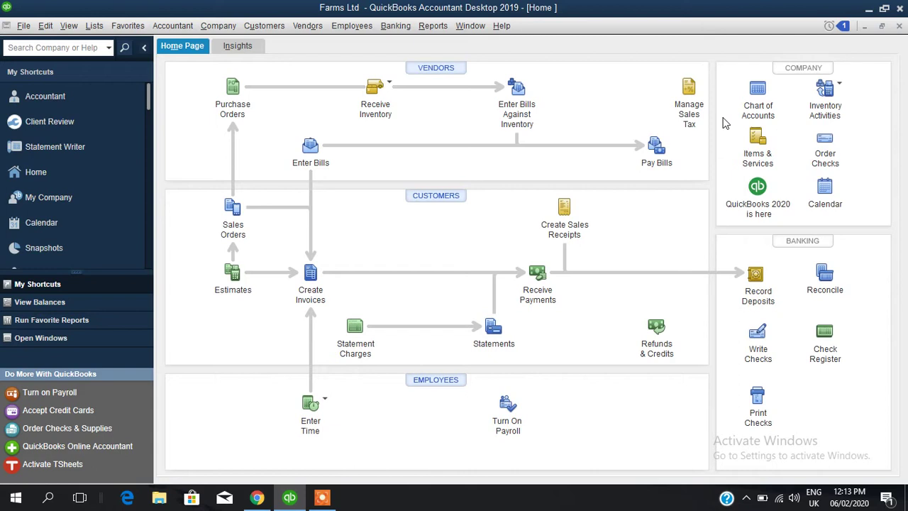
Run the Profit & Loss by Class report for all dates and examine the figures for Pen 1
left_click(433, 26)
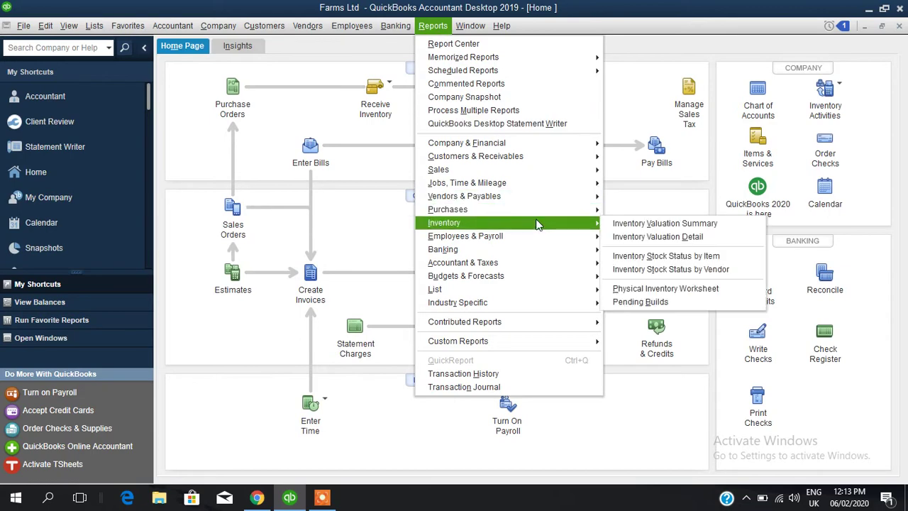
mouse_move(557, 145)
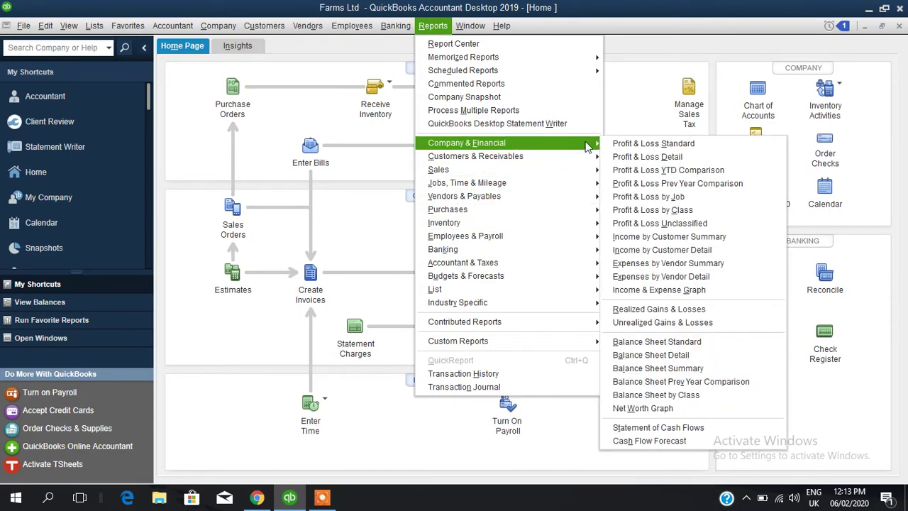
left_click(677, 210)
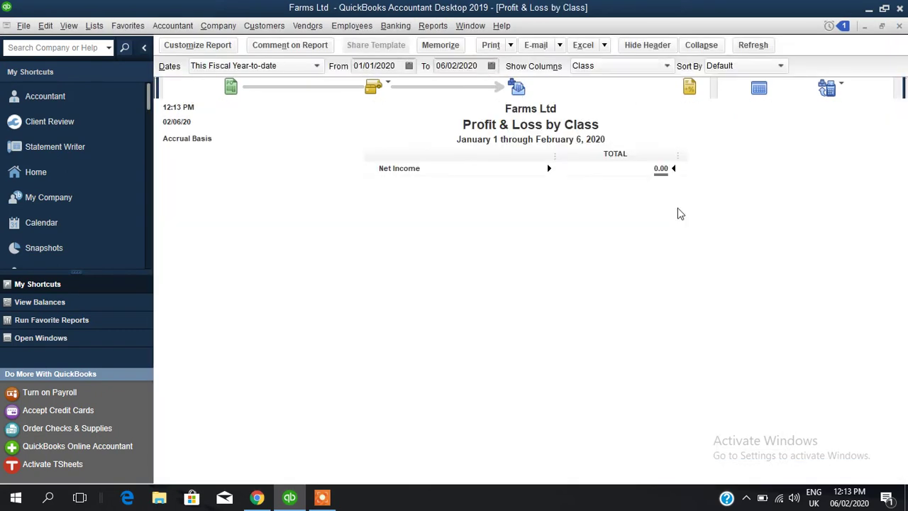
left_click(317, 65)
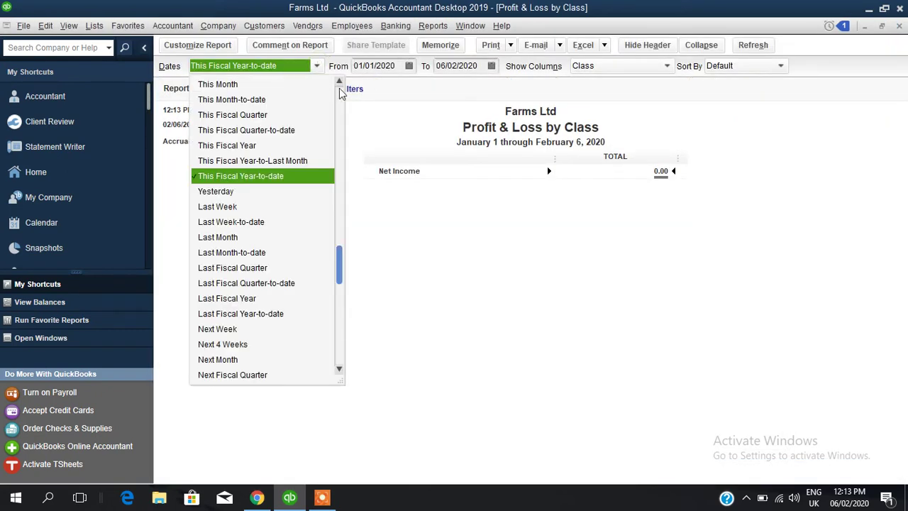
left_click(288, 86)
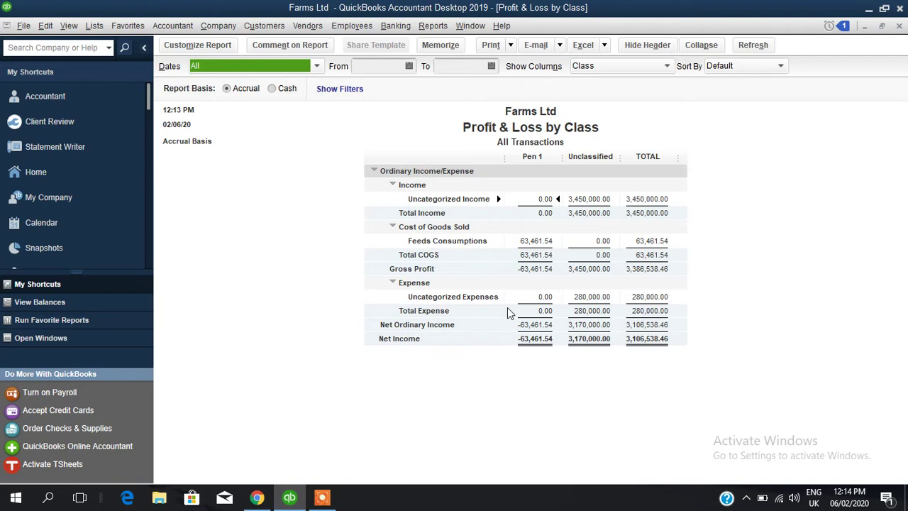
Close the Profit & Loss by Class report without memorizing its modified settings
left_click(899, 26)
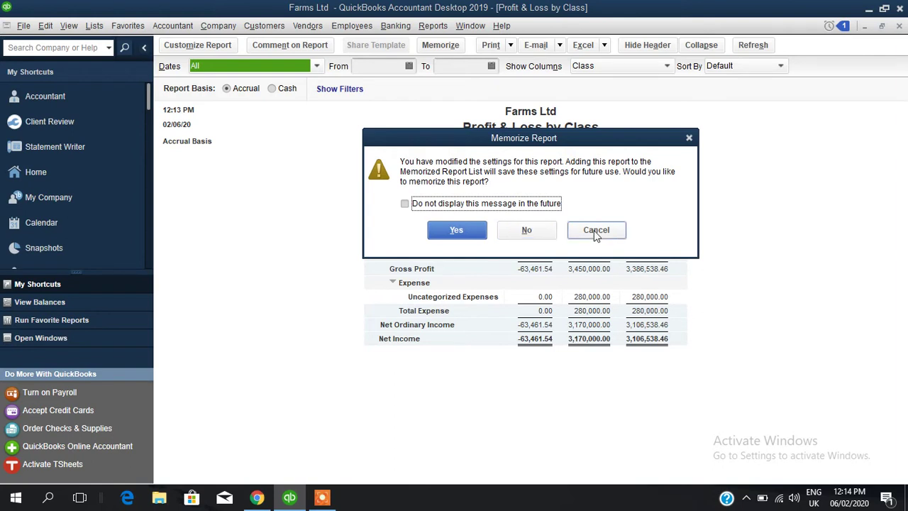
left_click(592, 231)
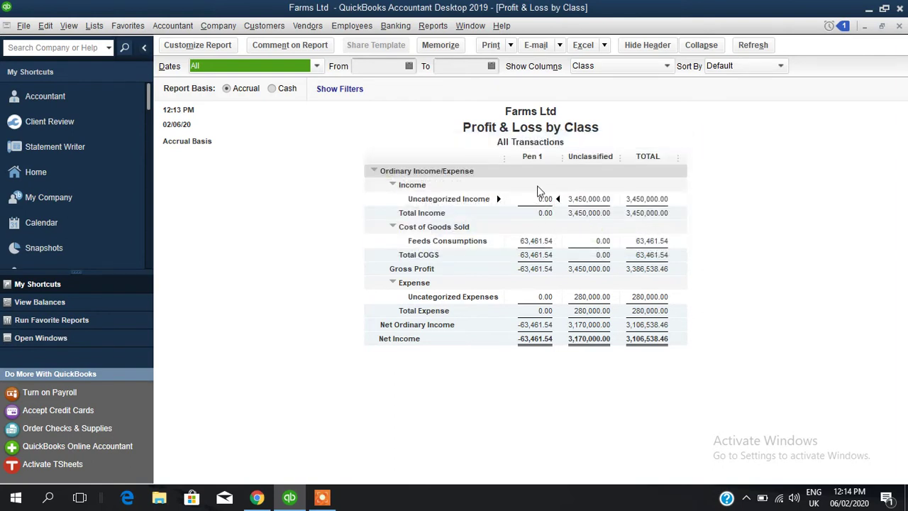
left_click(900, 26)
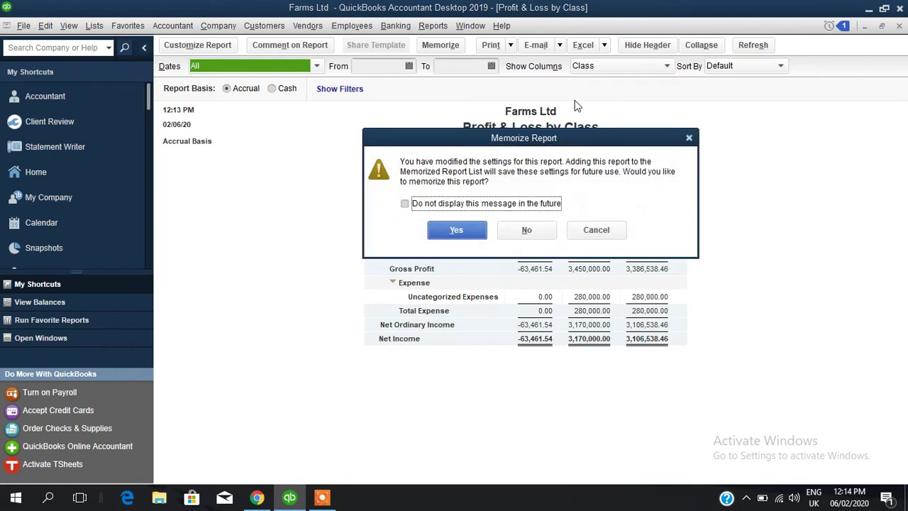
left_click(526, 229)
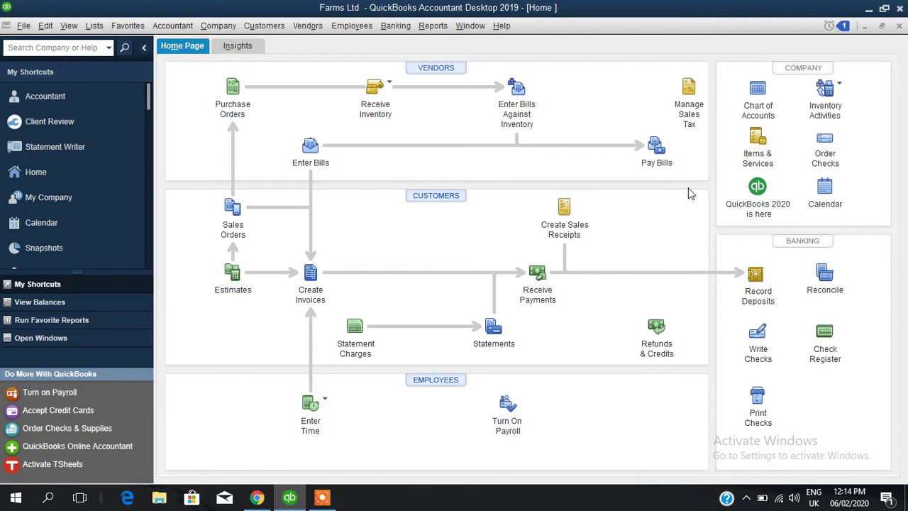
left_click(837, 96)
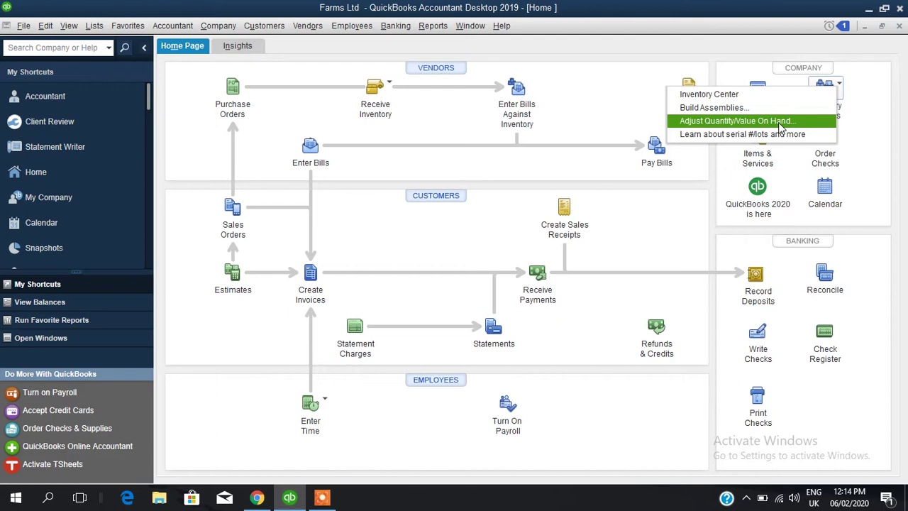
left_click(635, 104)
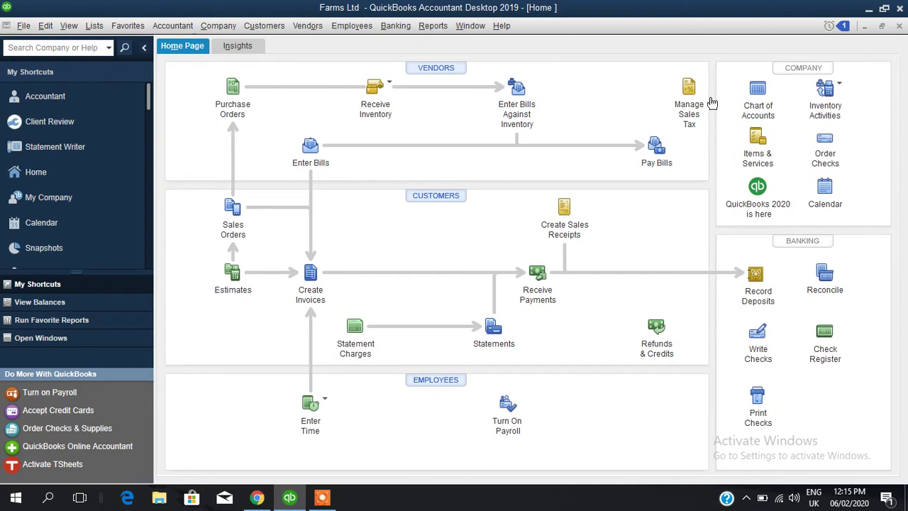
Run the Inventory Valuation Summary for all dates, examine the stock on hand, and close the report without memorizing it
left_click(433, 26)
mouse_move(500, 186)
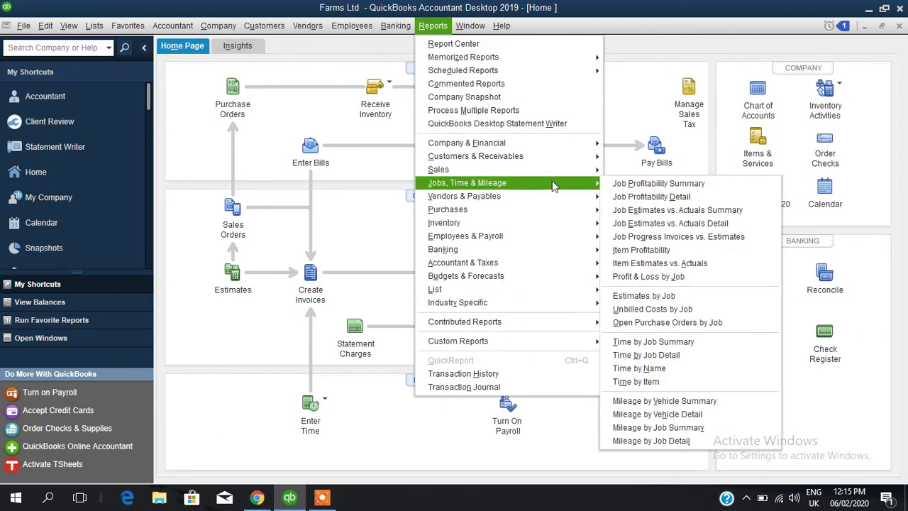
mouse_move(543, 224)
left_click(618, 226)
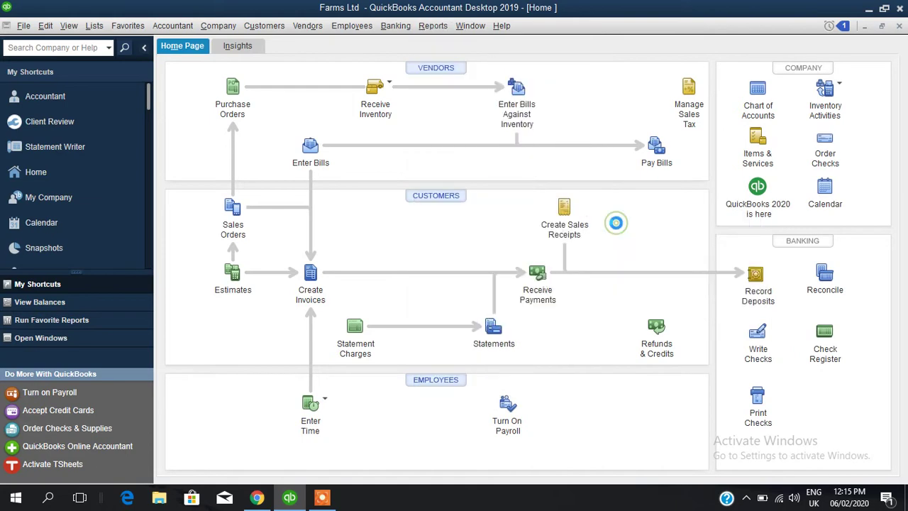
left_click(303, 68)
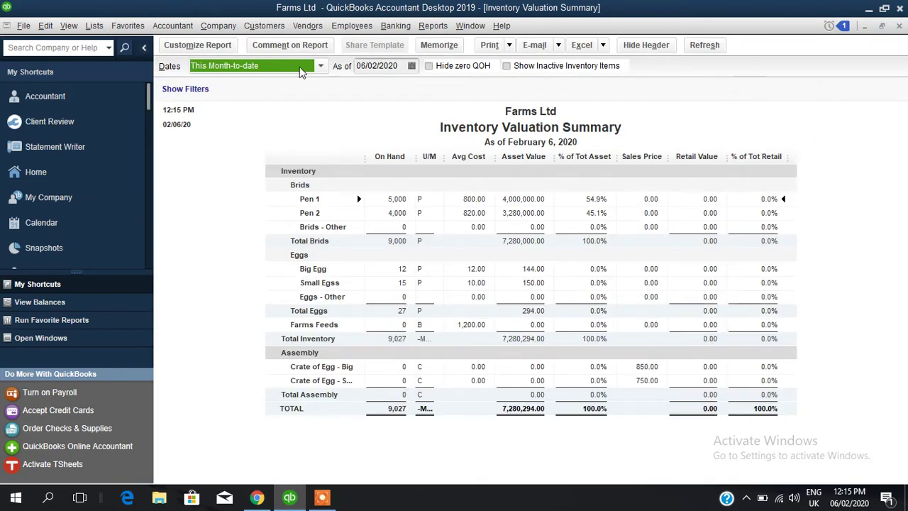
left_click(276, 81)
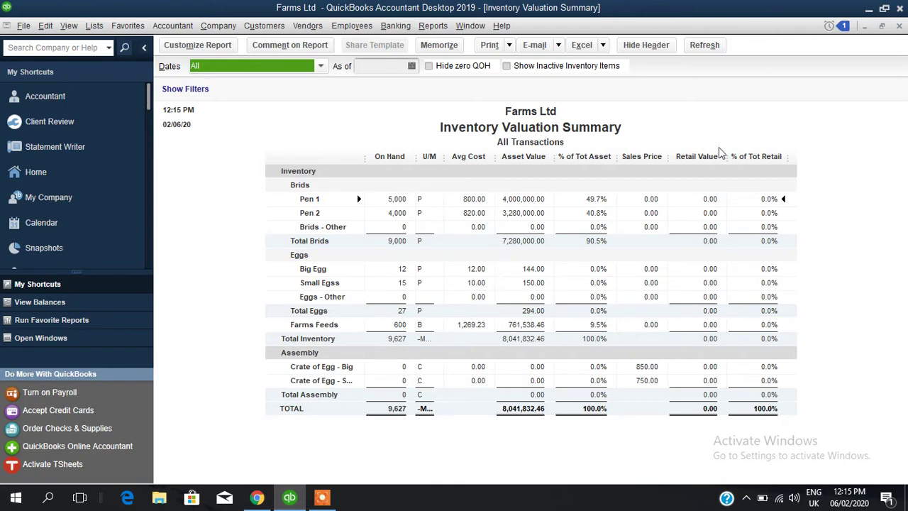
left_click(899, 25)
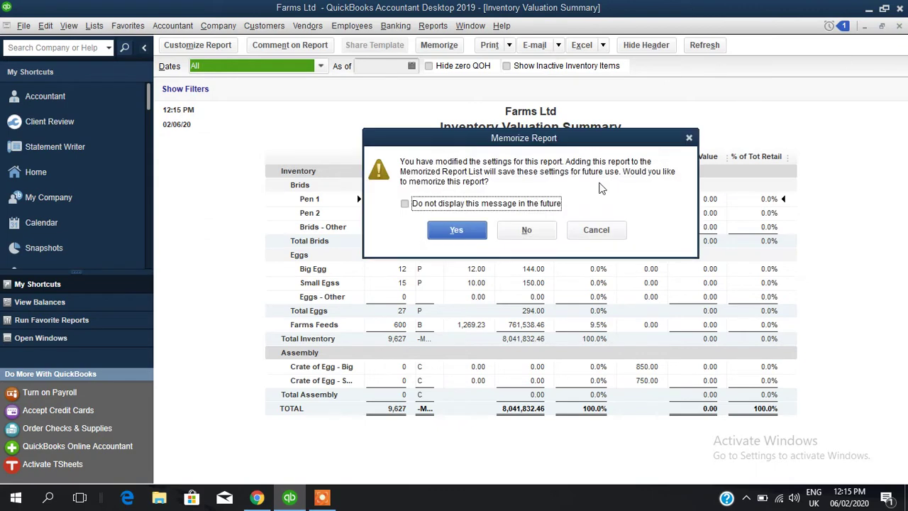
left_click(529, 230)
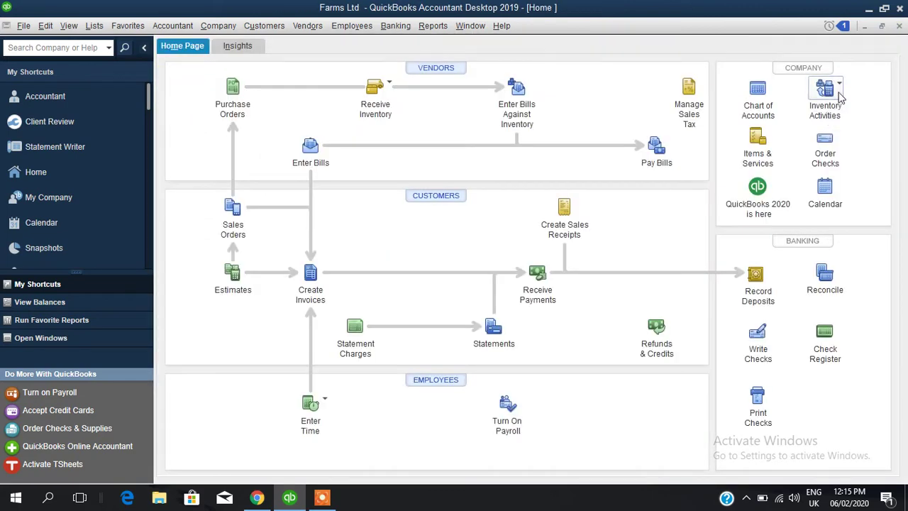
Start a quantity adjustment of inventory on hand and add lines for the items Eggs:Big Egg and Eggs:Small Egss
left_click(839, 88)
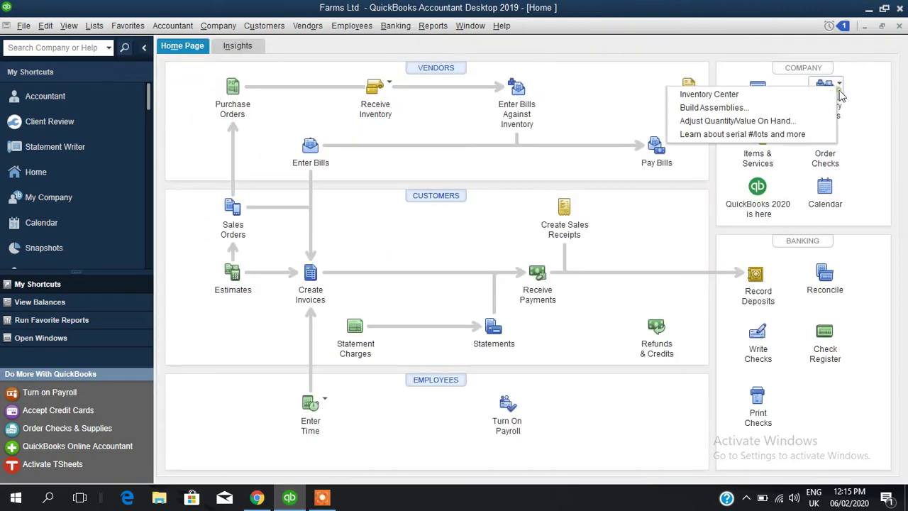
left_click(800, 121)
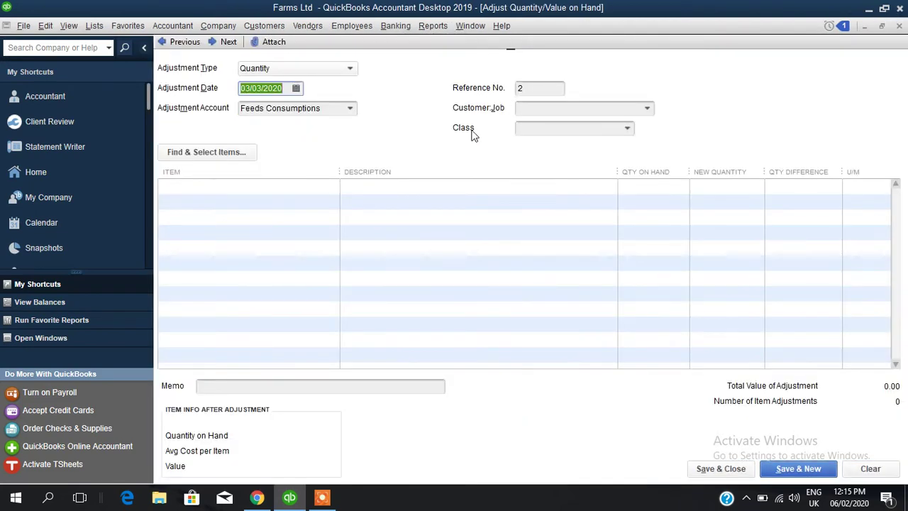
left_click(276, 186)
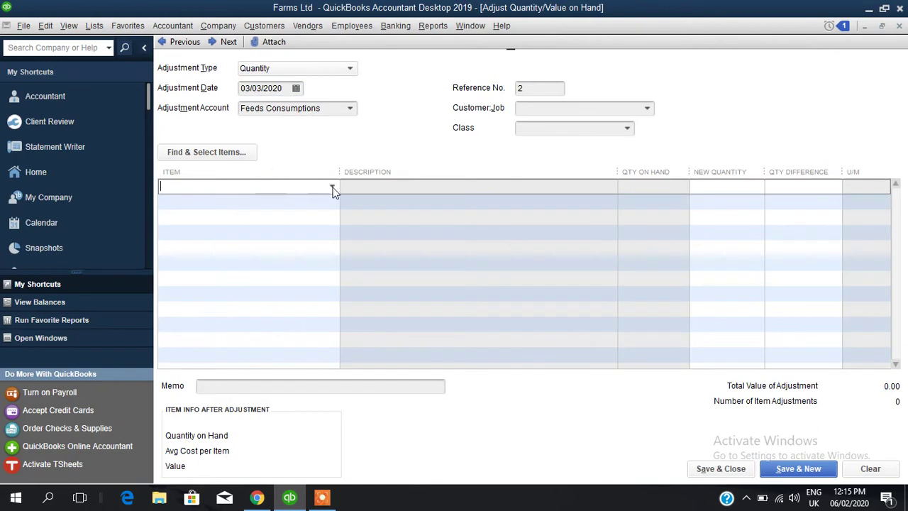
left_click(332, 186)
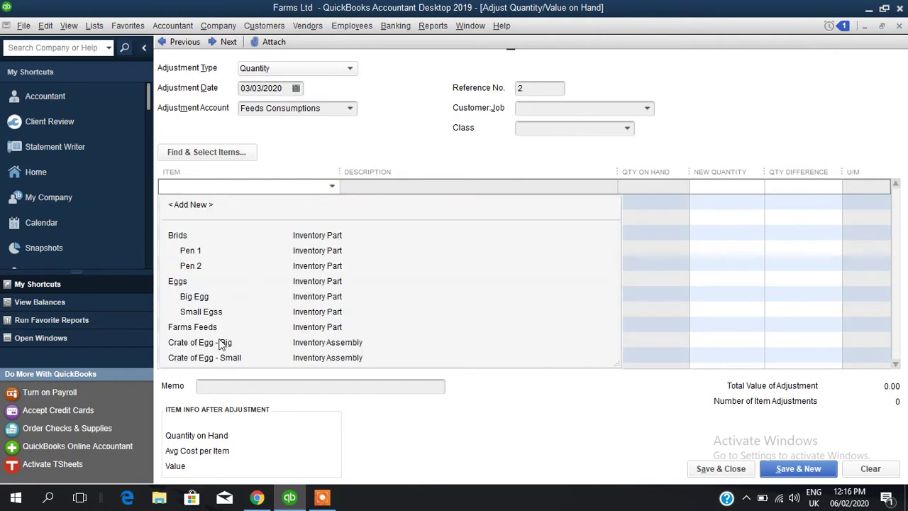
left_click(210, 298)
left_click(266, 205)
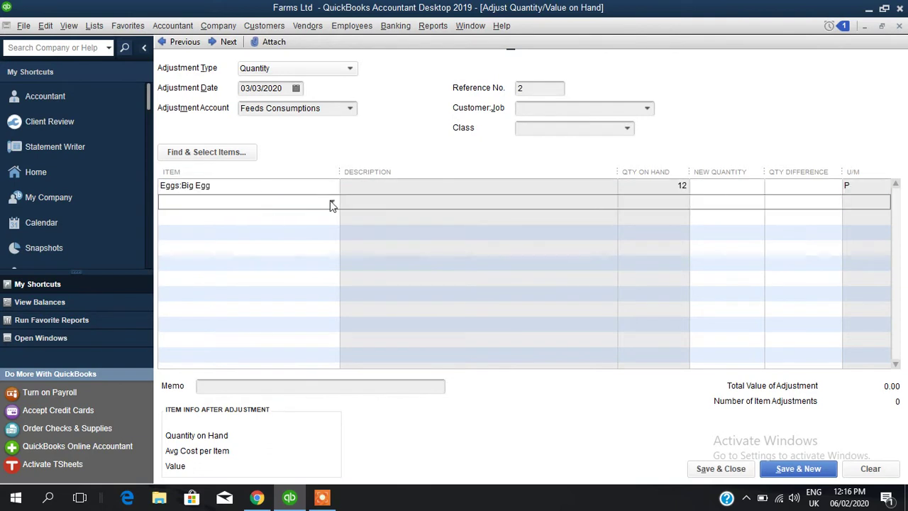
left_click(331, 201)
left_click(222, 327)
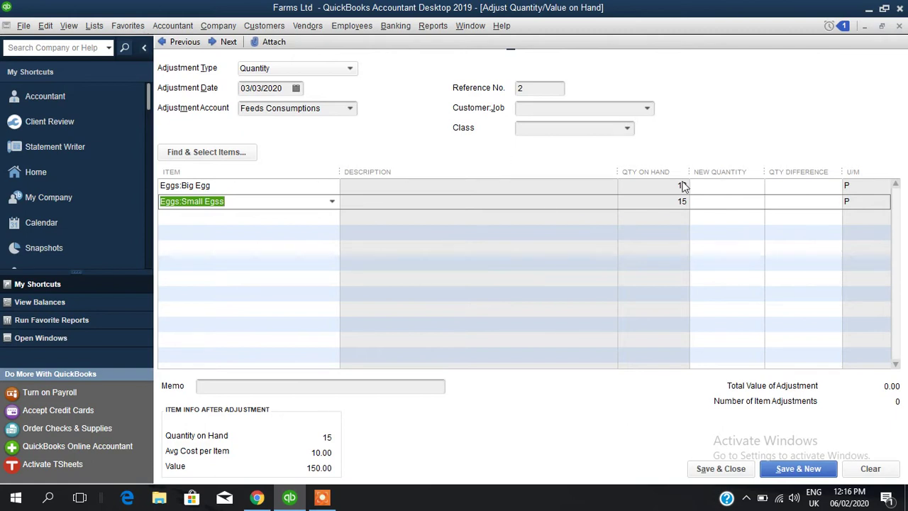
Enter quantity differences of 700 for Big Egg and 500 for Small Egss, and activate the adjustment's Class field
left_click(782, 186)
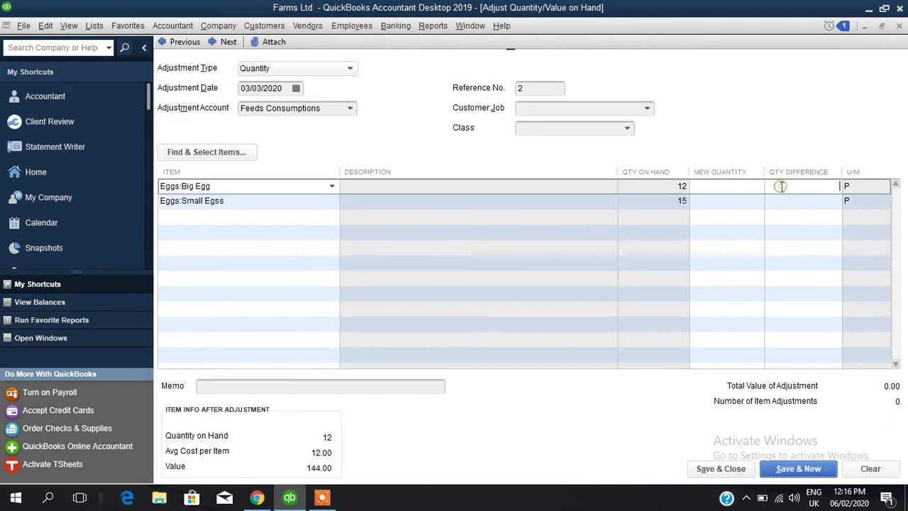
type("700")
left_click(822, 205)
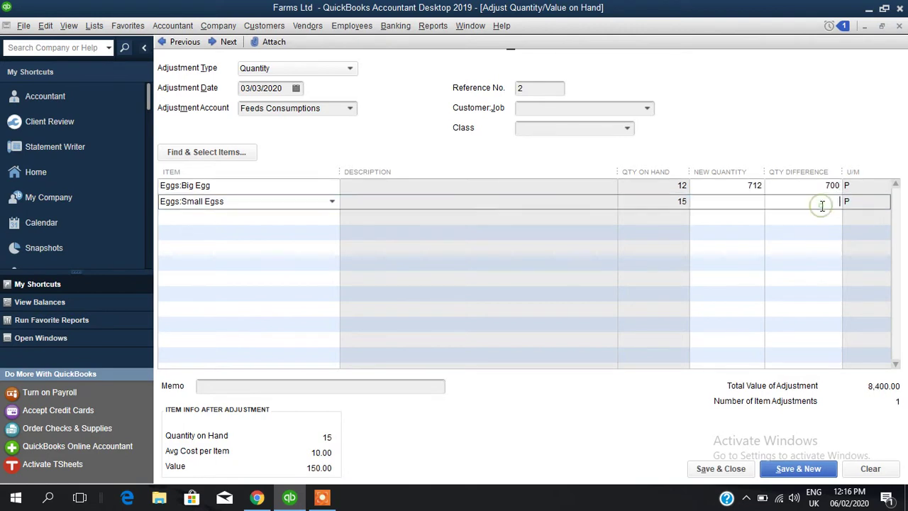
type("500")
left_click(609, 128)
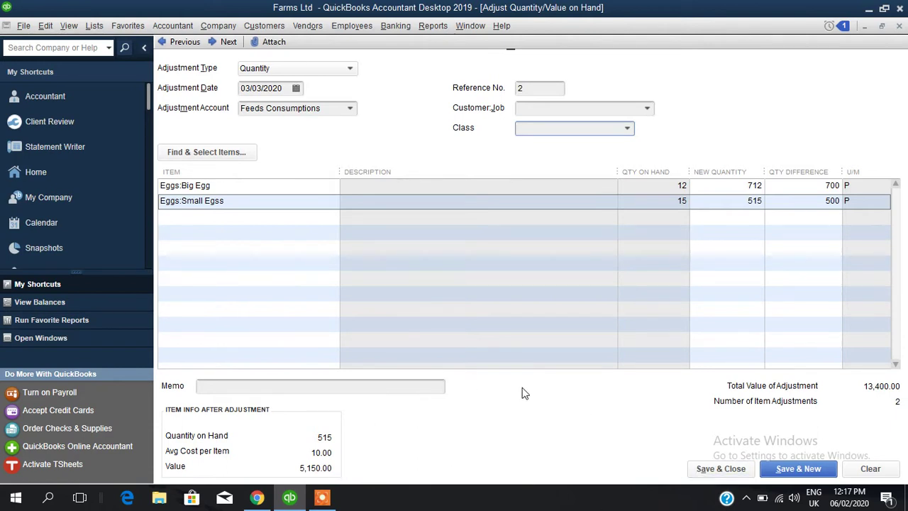
Set the egg adjustment's account to Opening Balance Equity in place of Feeds Consumptions
left_click(368, 381)
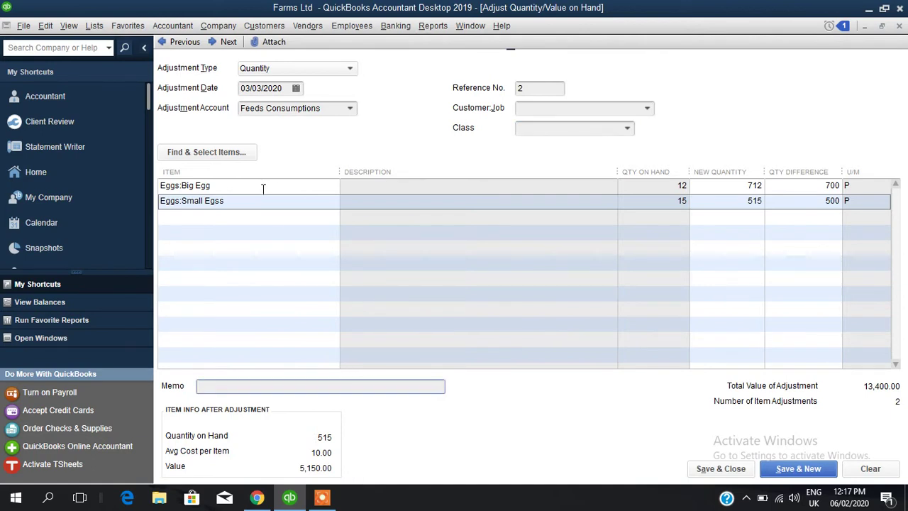
left_click(350, 110)
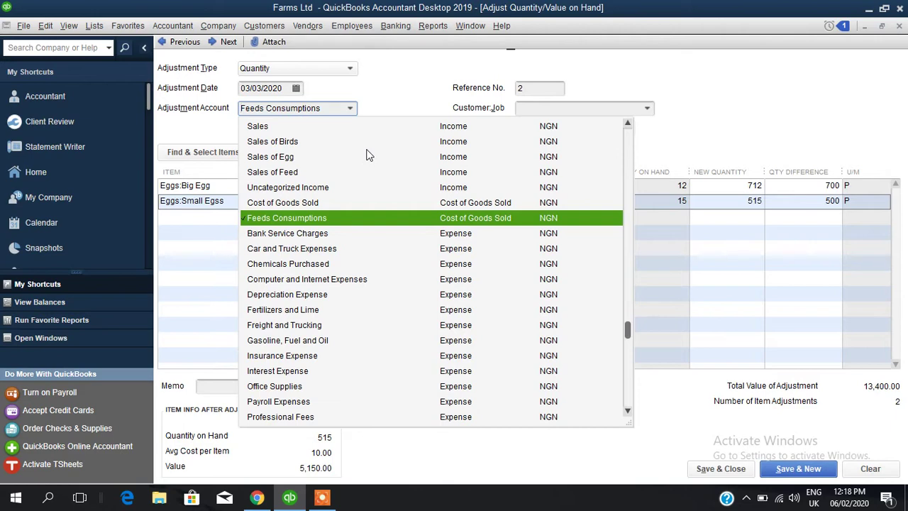
left_click_drag(325, 109, 227, 107)
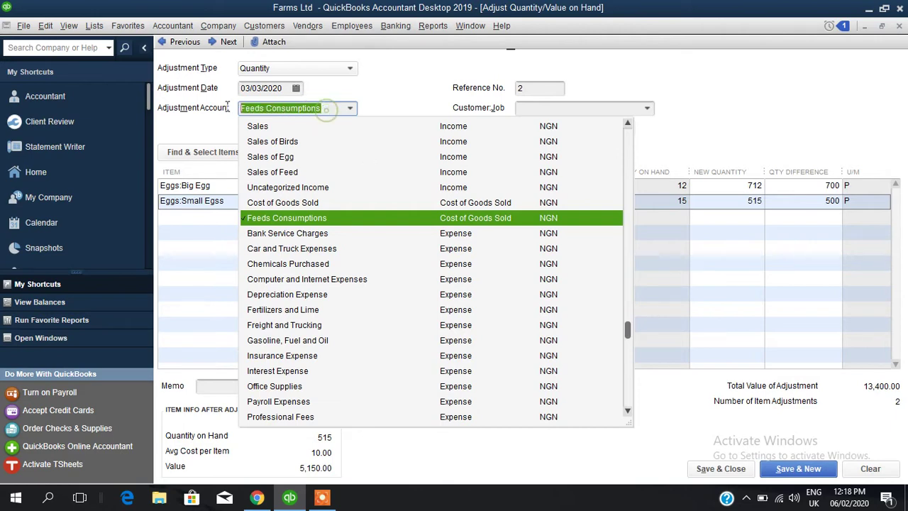
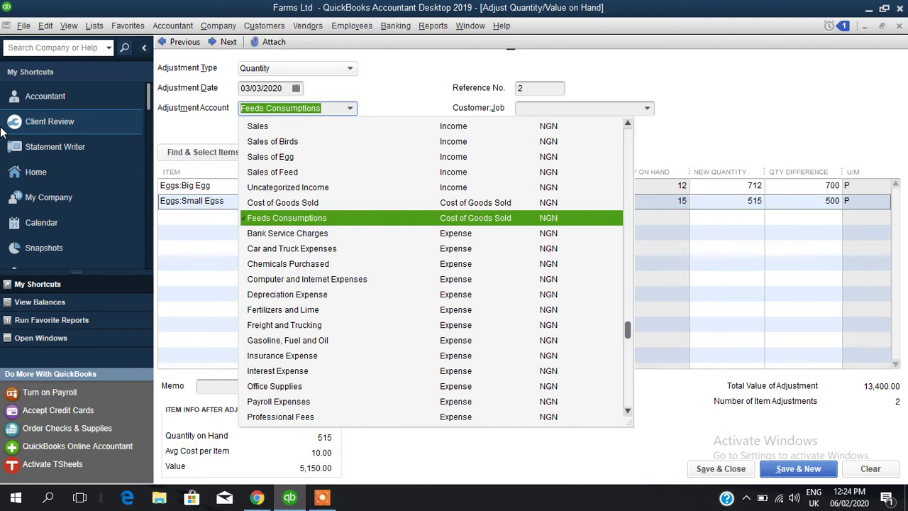
type("Opening Balance Equity")
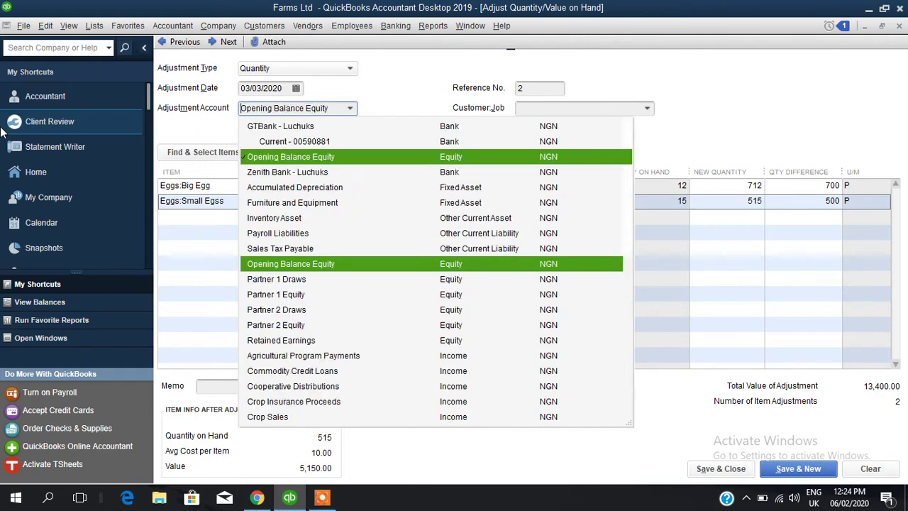
left_click(334, 160)
left_click(495, 229)
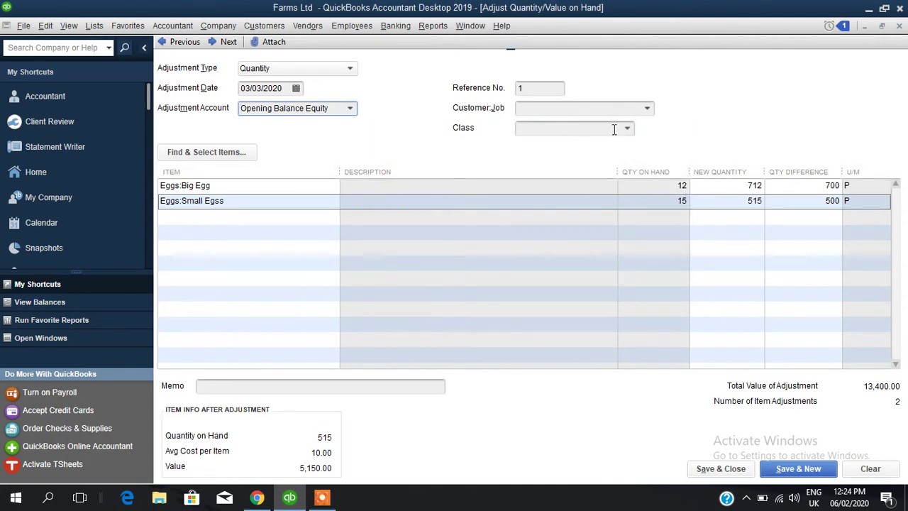
Assign class Pen 1 to the egg adjustment, date it 03/03/2020, and save and close it
left_click(596, 128)
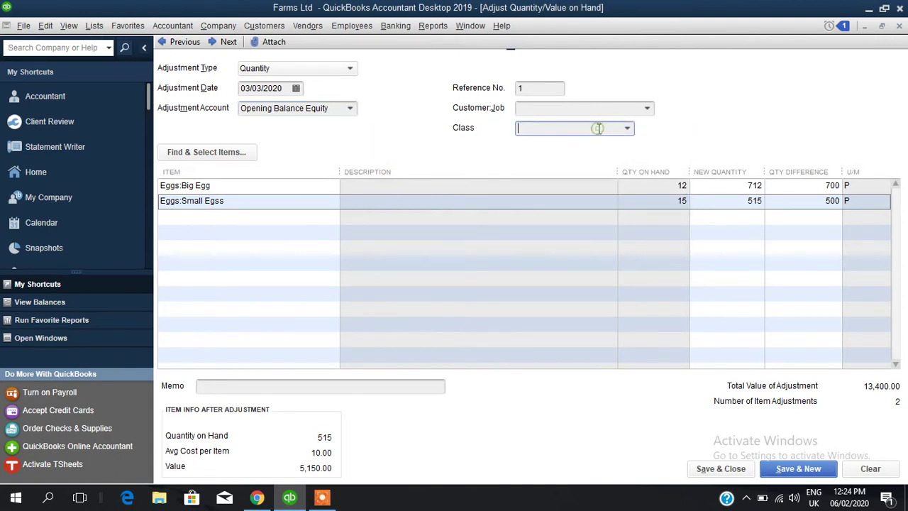
left_click(602, 110)
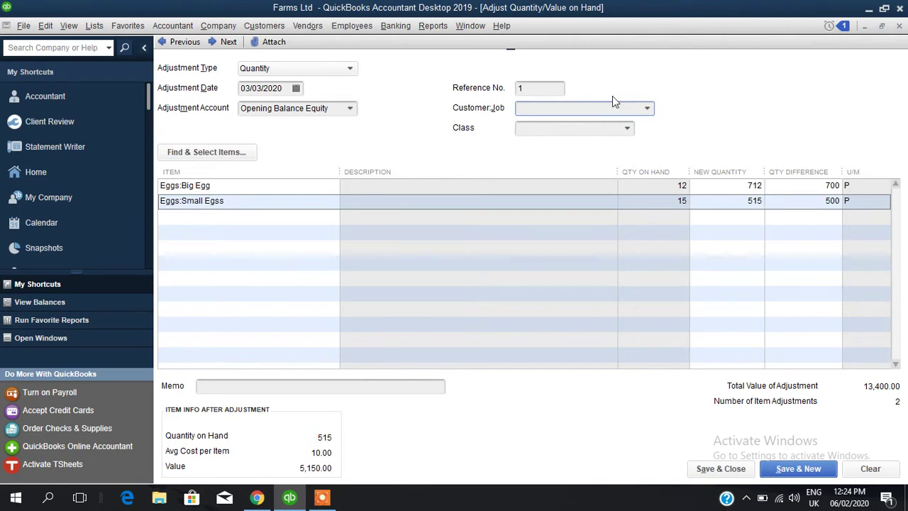
left_click(628, 128)
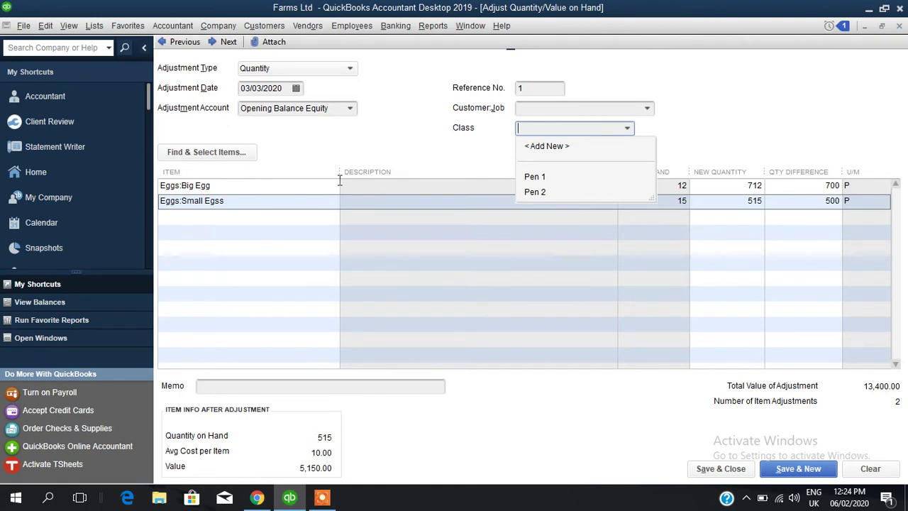
left_click(536, 177)
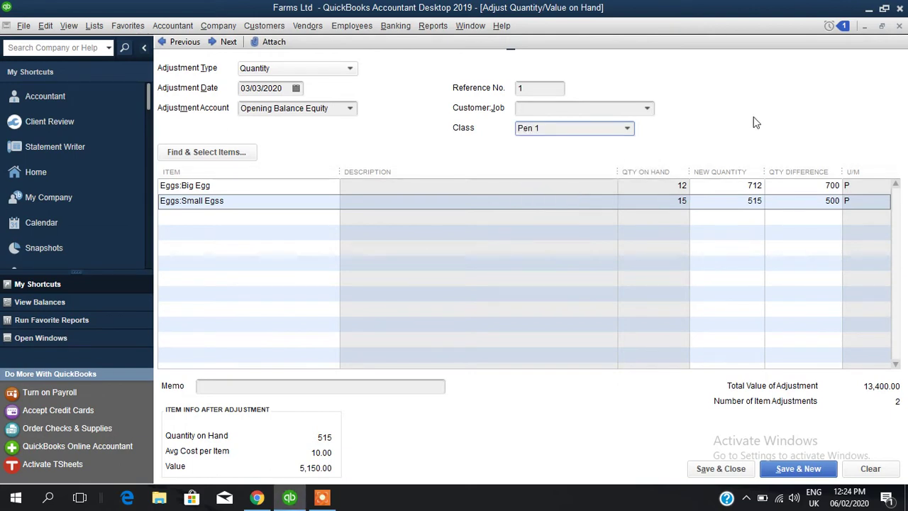
left_click(296, 88)
left_click(286, 155)
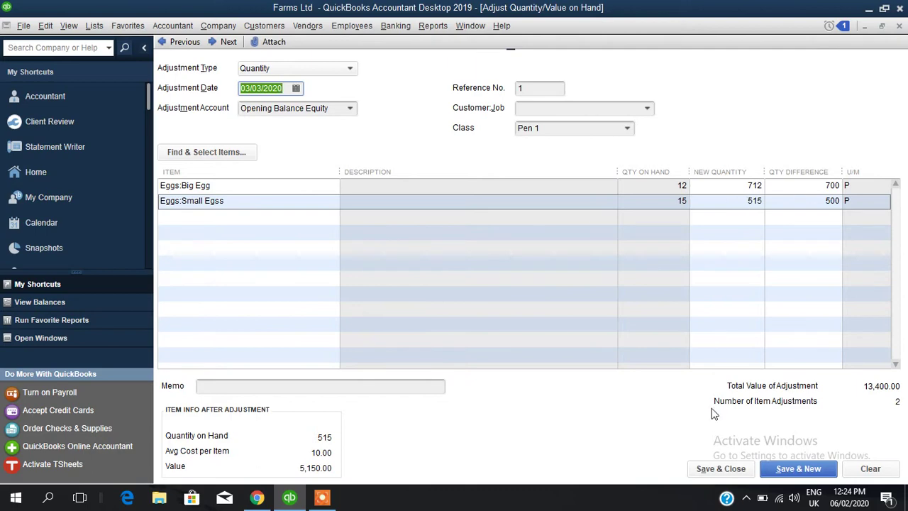
left_click(718, 469)
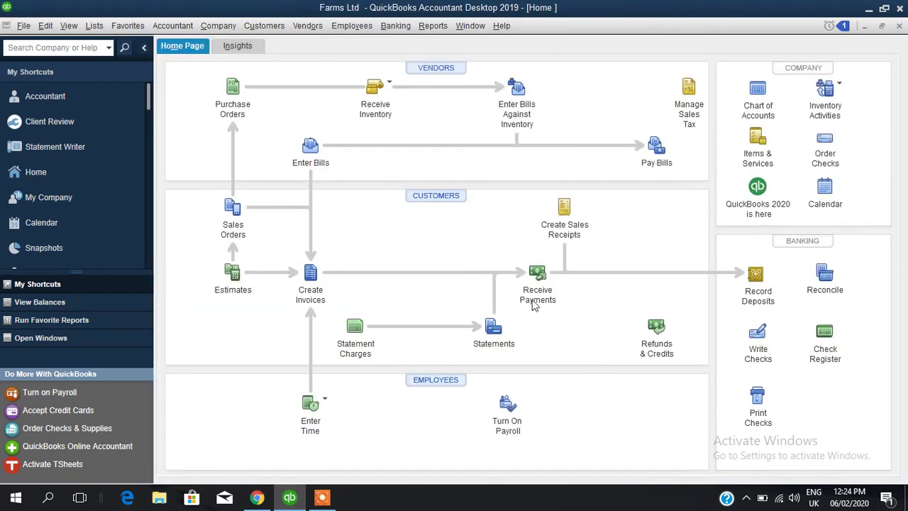
Run the Inventory Valuation Summary with its default dates, check the egg stock, and close the report
left_click(434, 27)
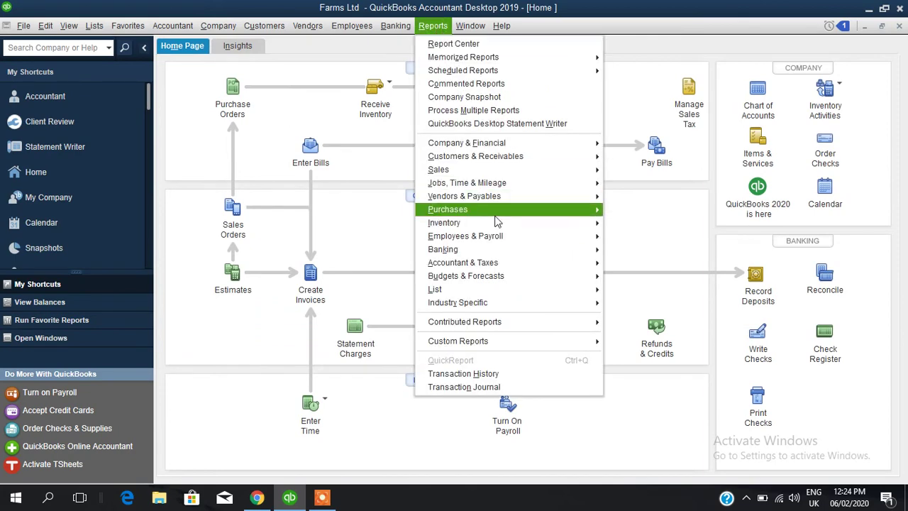
mouse_move(494, 221)
left_click(622, 224)
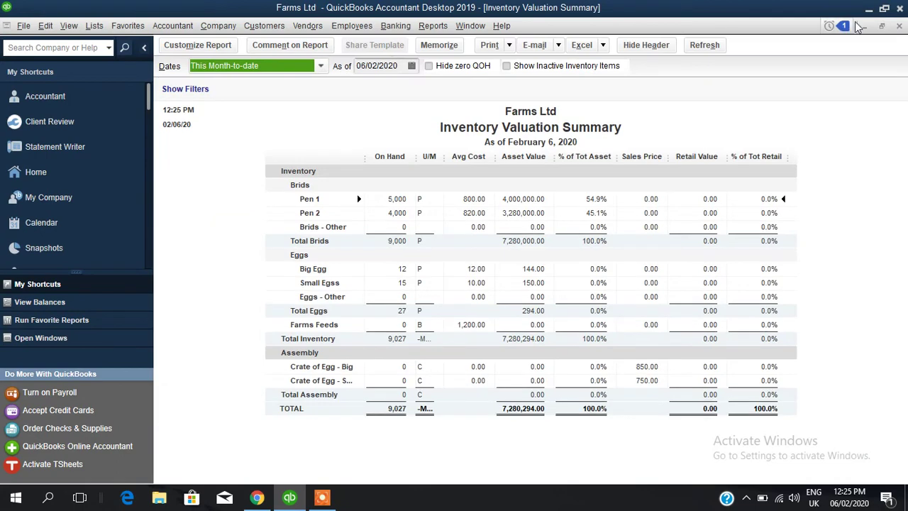
left_click(900, 27)
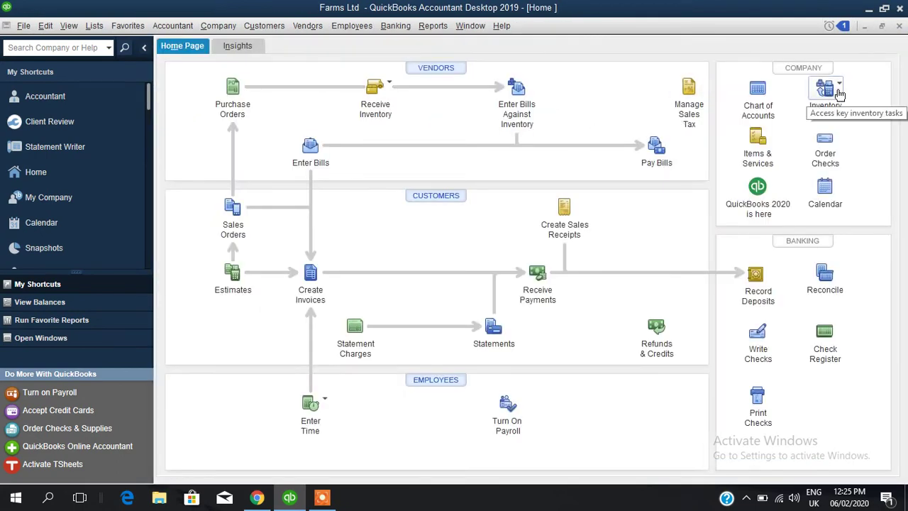
Reopen the previously saved quantity adjustment, review its date, account, class and egg quantities, and close it
left_click(840, 94)
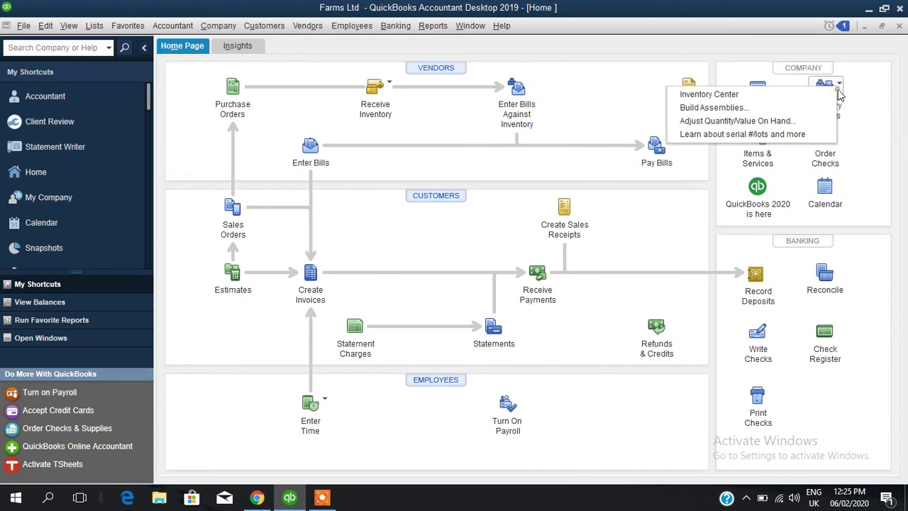
left_click(779, 119)
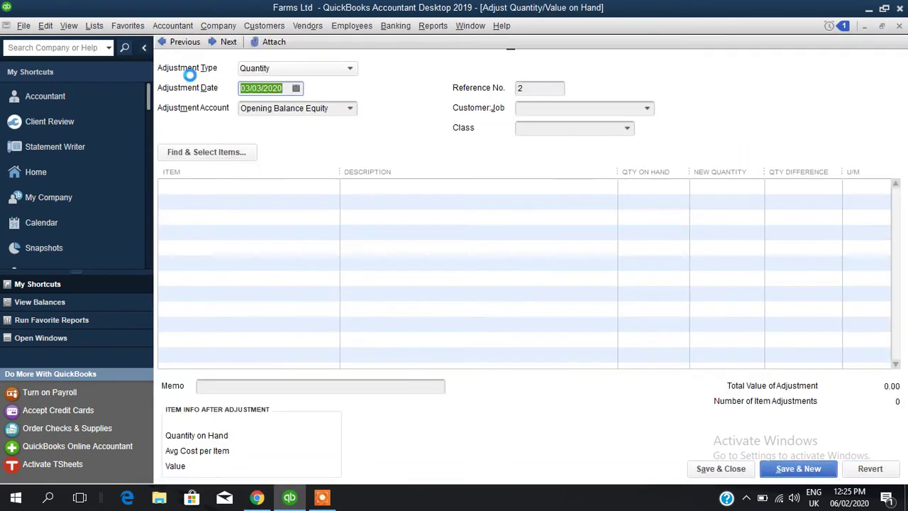
left_click(165, 42)
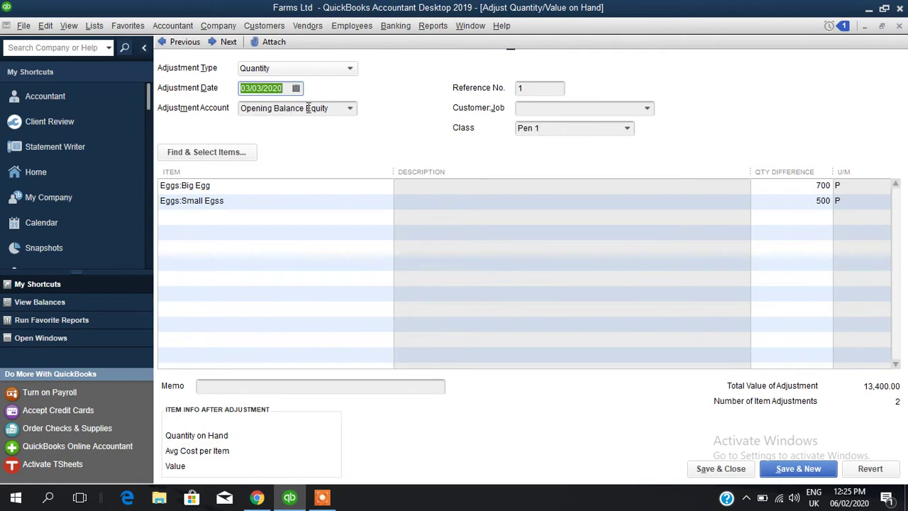
left_click(899, 26)
Run the Inventory Valuation Summary for all dates and examine the quantities and values of the egg items
left_click(434, 25)
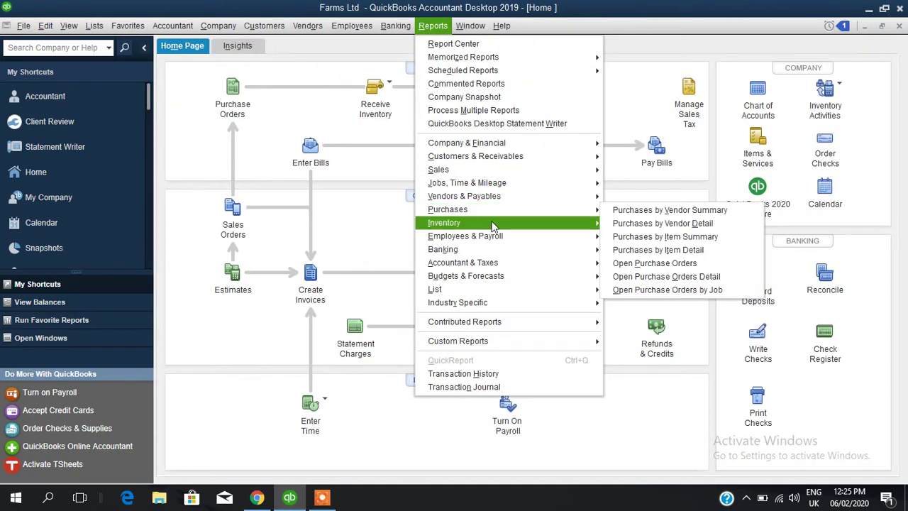
mouse_move(495, 226)
left_click(615, 225)
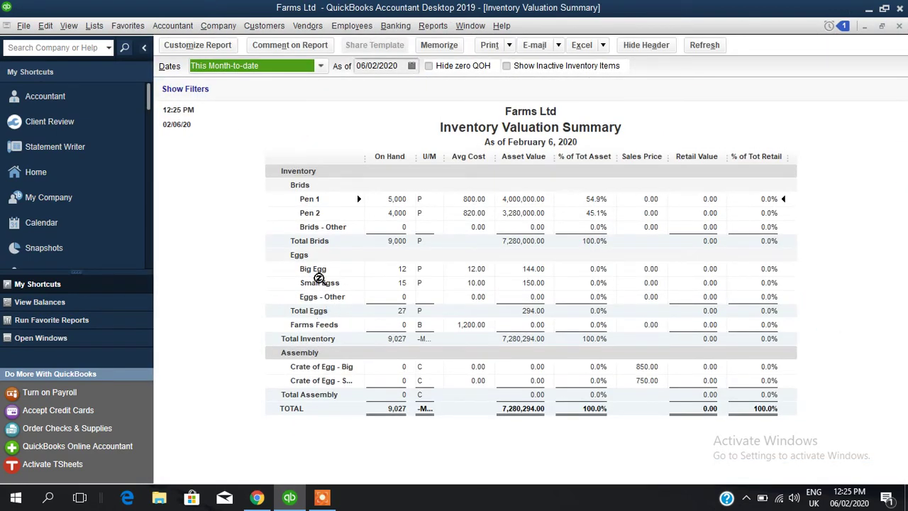
left_click(309, 68)
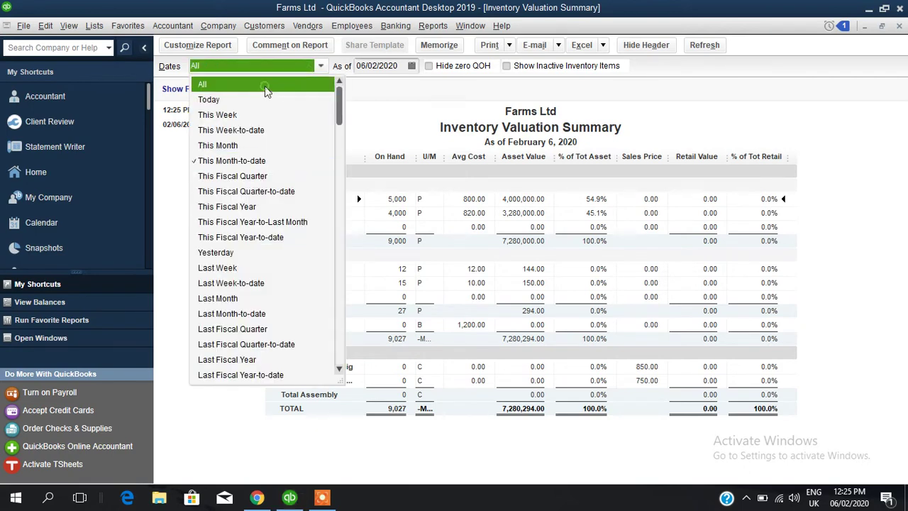
left_click(266, 86)
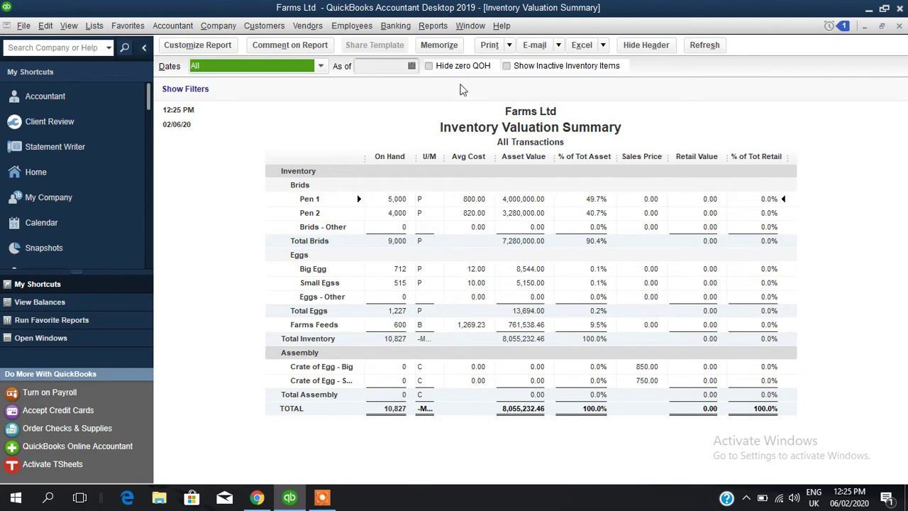
Run the Profit & Loss Standard report for all dates and examine its income and cost accounts
left_click(433, 26)
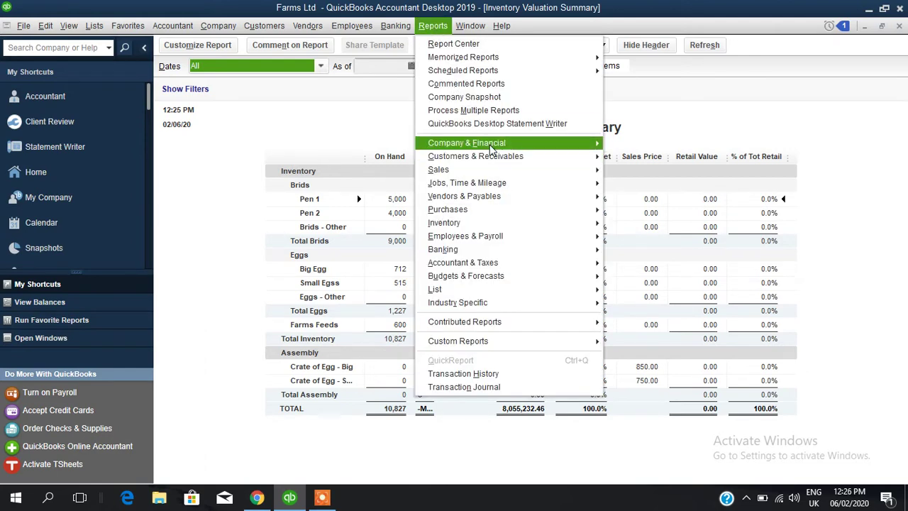
mouse_move(493, 145)
left_click(654, 144)
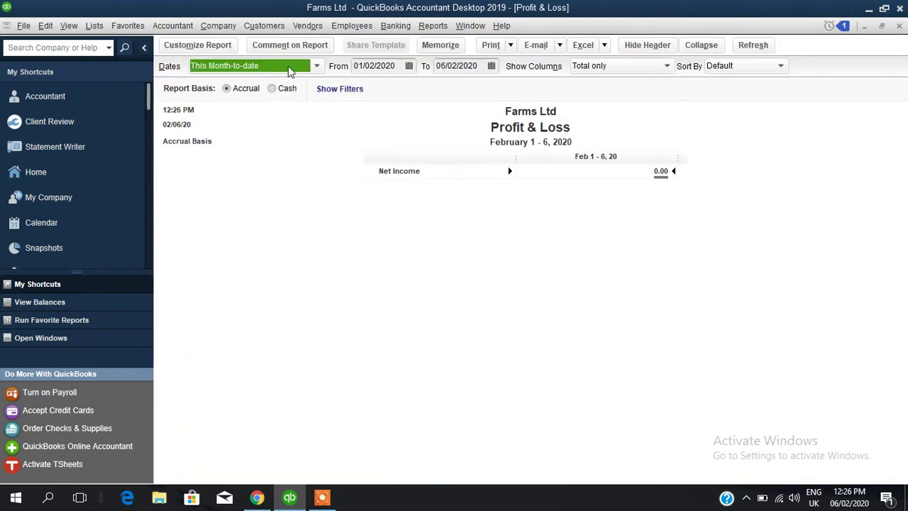
left_click(282, 68)
left_click(248, 85)
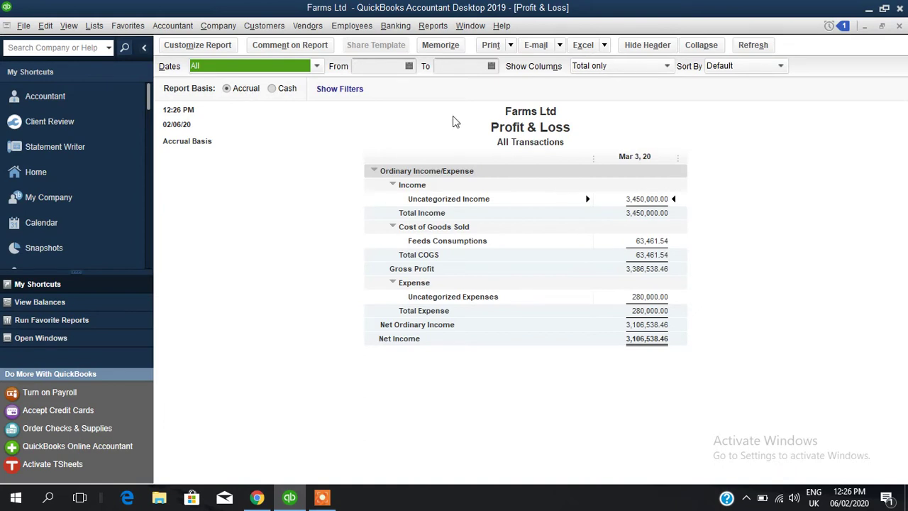
Run the Balance Sheet Standard report for all dates and examine its assets, liabilities and equity
left_click(433, 26)
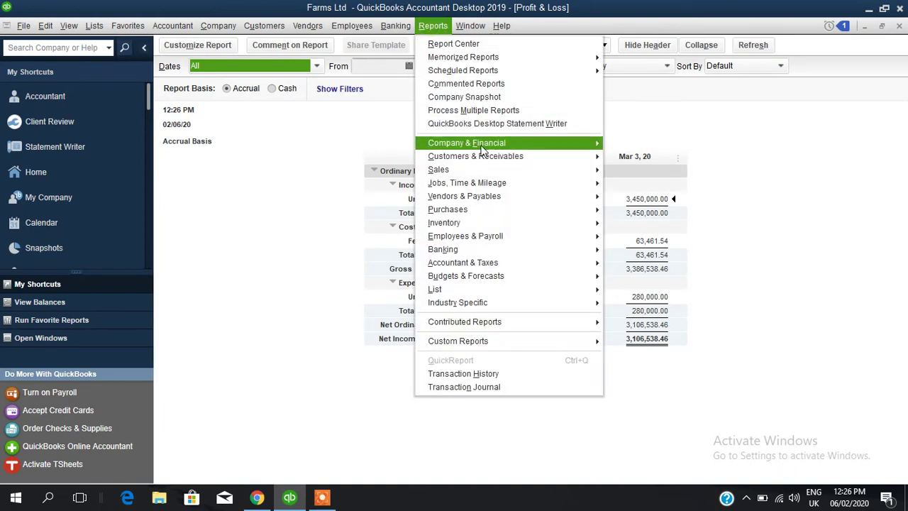
mouse_move(496, 144)
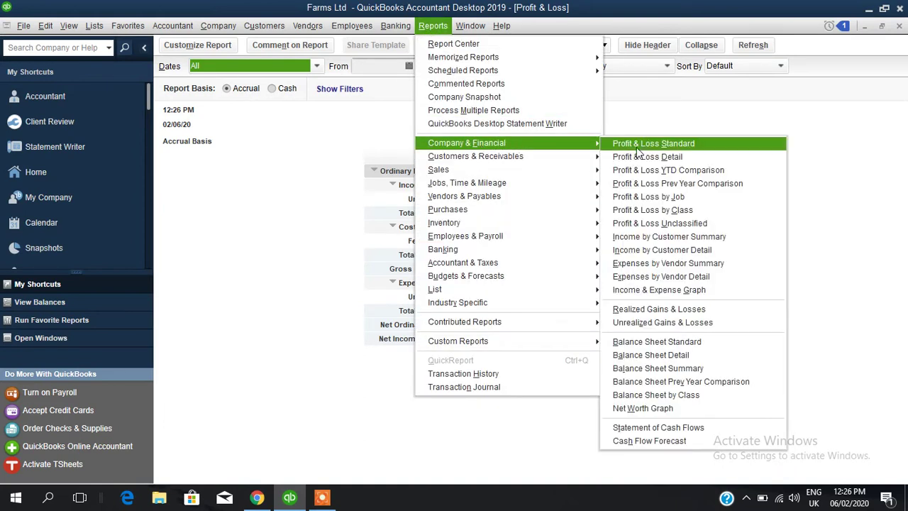
left_click(687, 343)
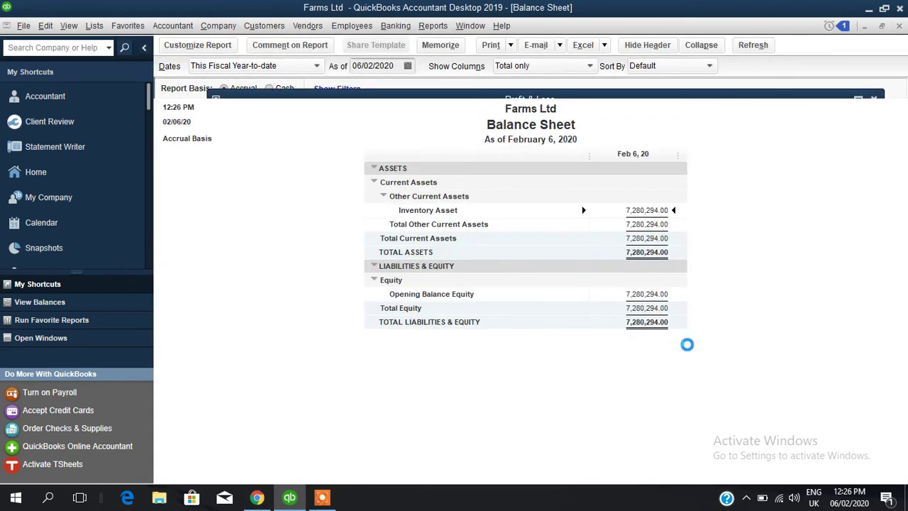
left_click(291, 67)
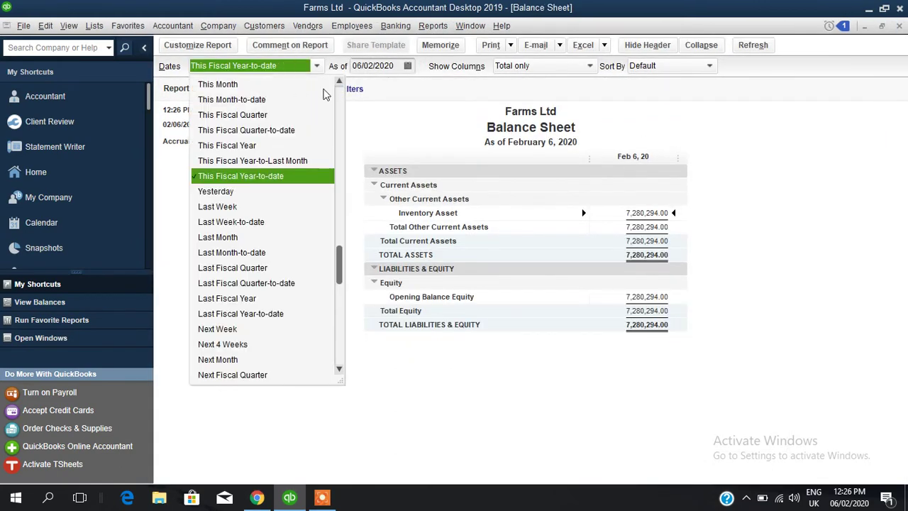
scroll(339, 95, "up", 2)
left_click(288, 84)
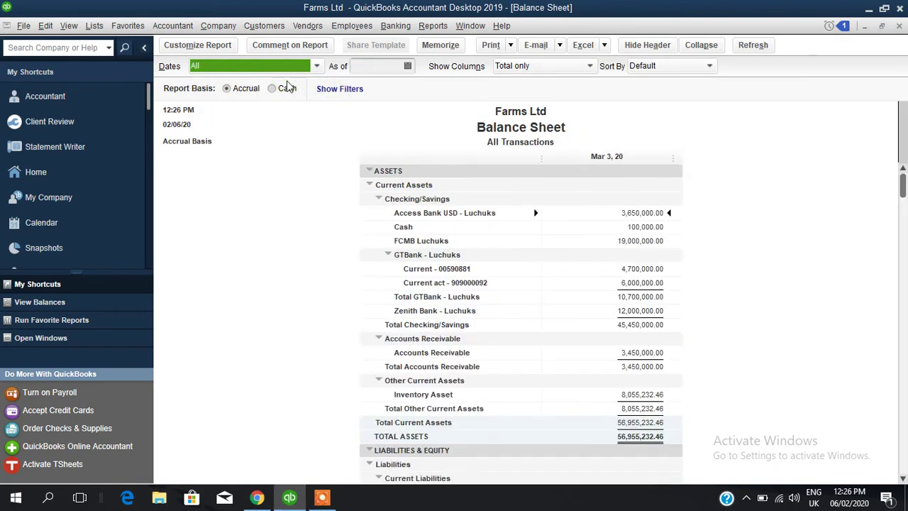
left_click_drag(903, 188, 904, 448)
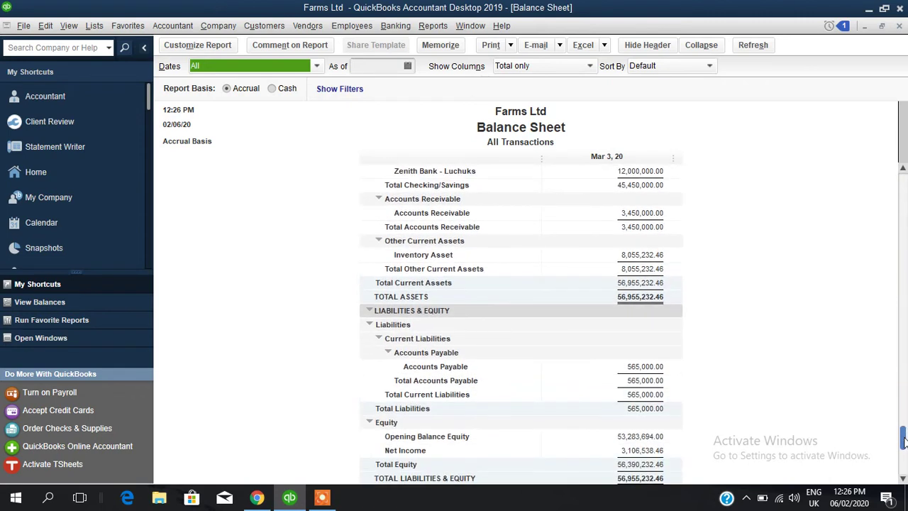
Drill into the Balance Sheet's Inventory Asset amount, list its transactions for all dates, and widen the Debit column
left_click(637, 255)
double_click(637, 256)
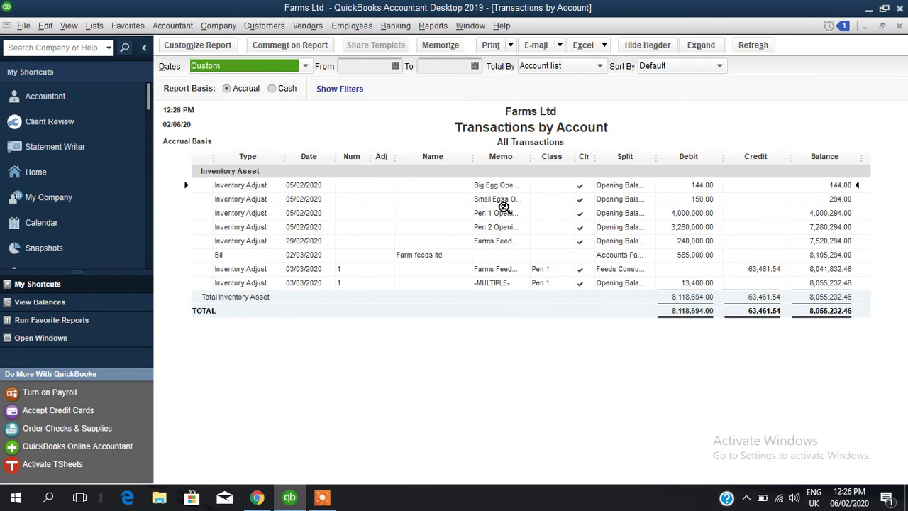
left_click(255, 67)
scroll(298, 89, "up", 2)
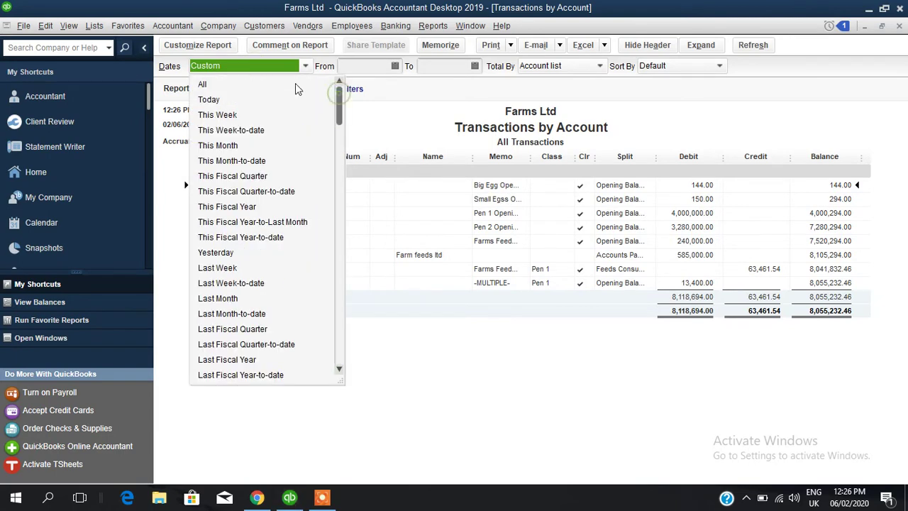
left_click(298, 84)
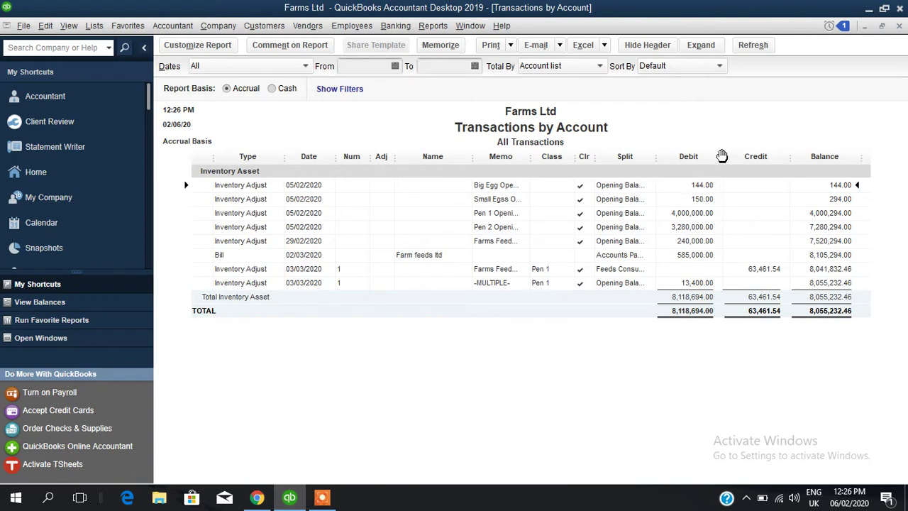
left_click_drag(724, 156, 775, 153)
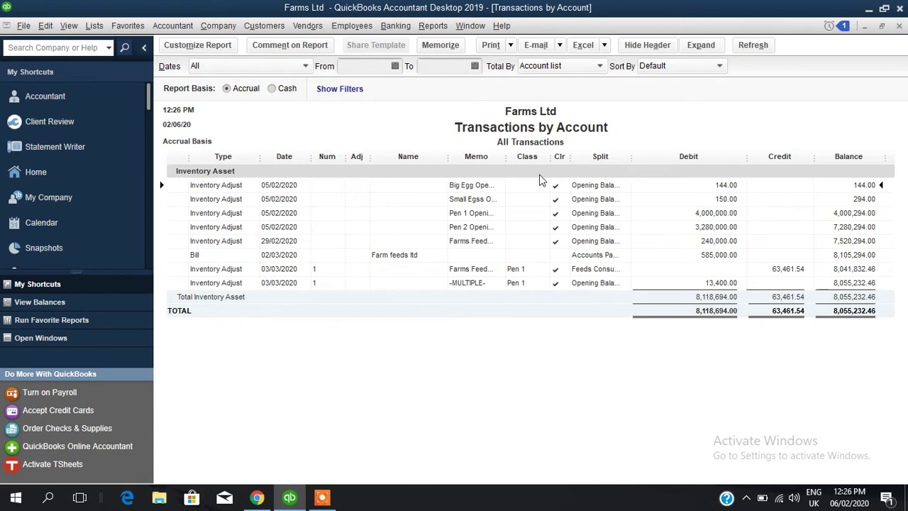
Review the Big Egg opening, Pen 1 opening and Pen 1 egg production adjustments from the transaction list, then close the report without memorizing it
double_click(486, 184)
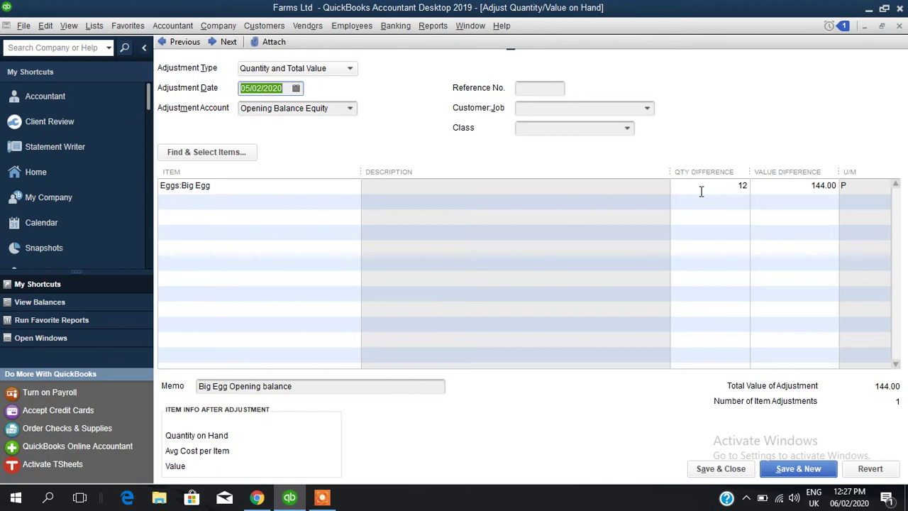
left_click(900, 26)
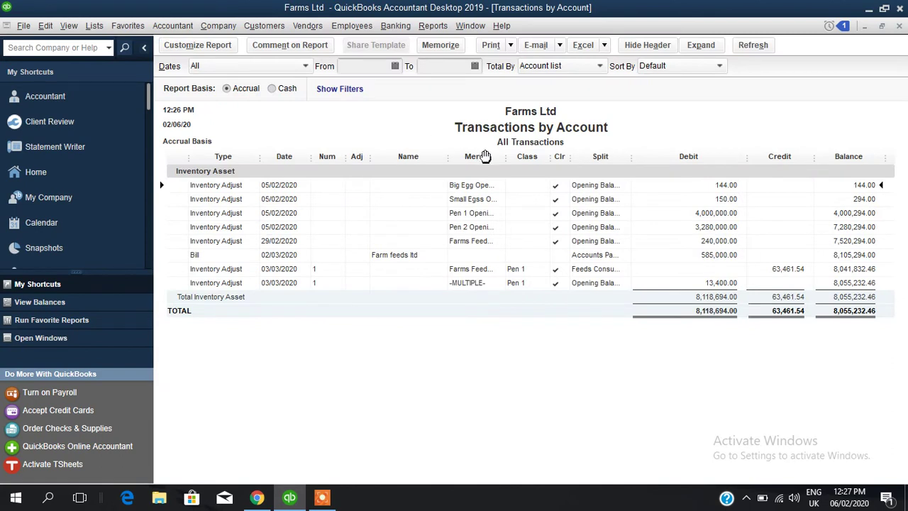
double_click(479, 213)
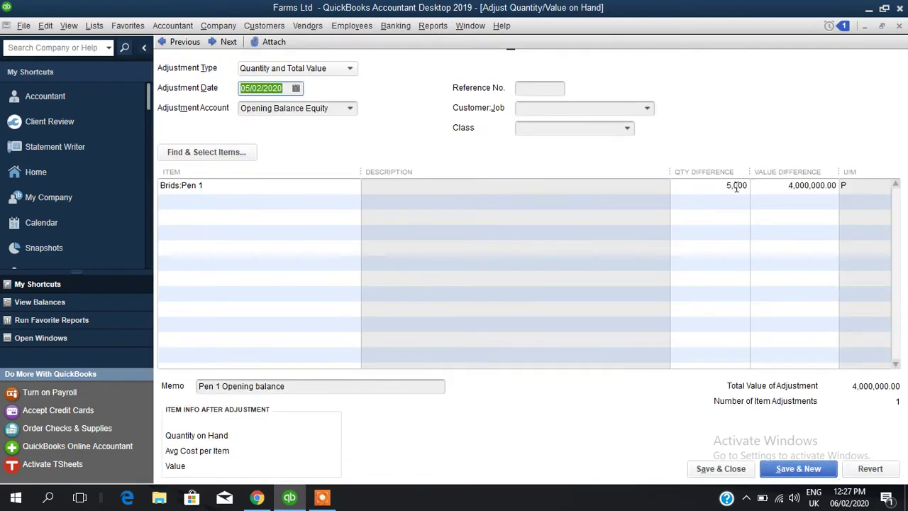
left_click(900, 25)
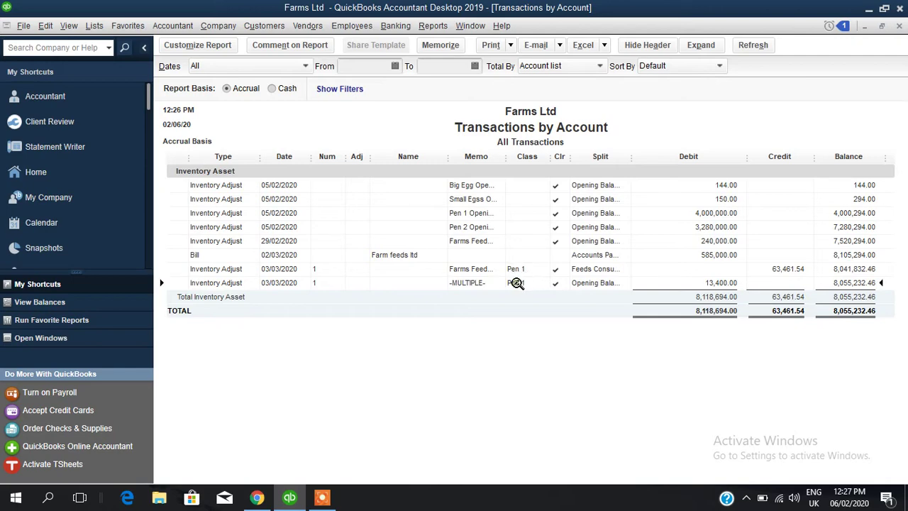
double_click(516, 282)
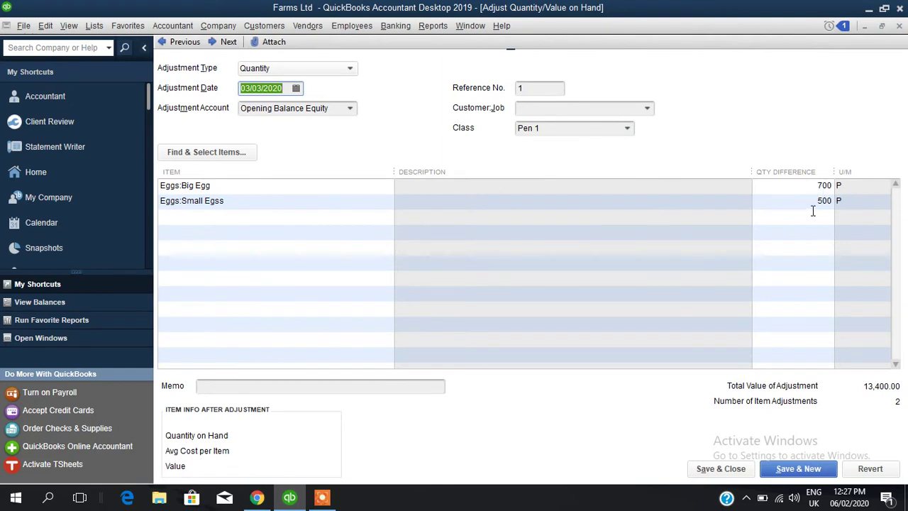
left_click(899, 27)
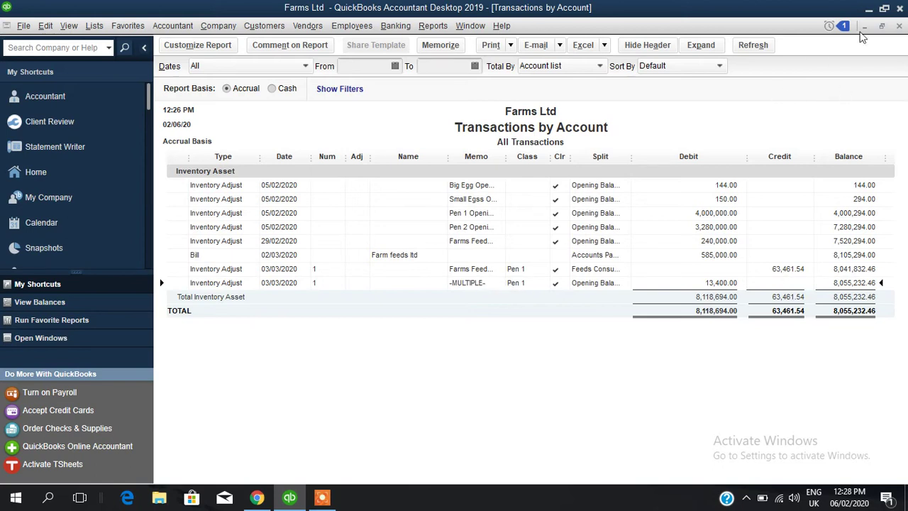
left_click(900, 25)
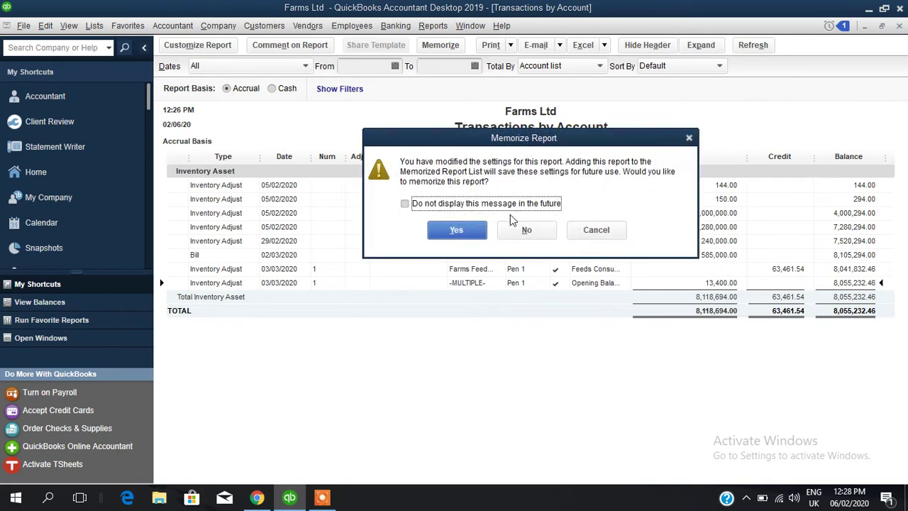
left_click(525, 231)
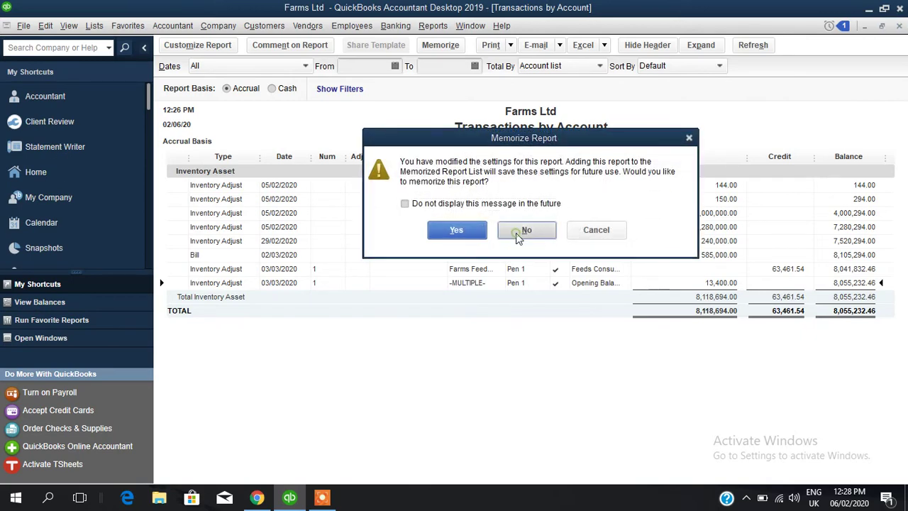
Open the quantity adjustment form, review the previous adjustment of big and small eggs for Pen 1, and close it
left_click(103, 172)
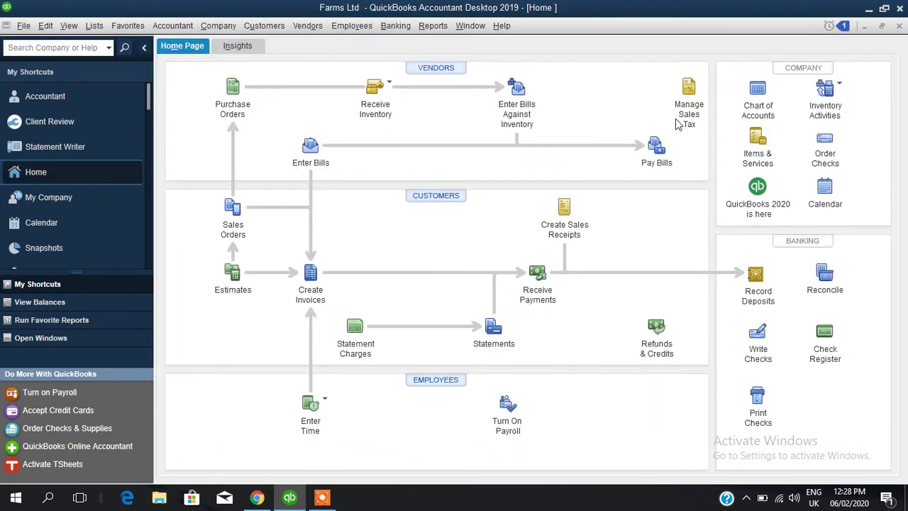
left_click(837, 86)
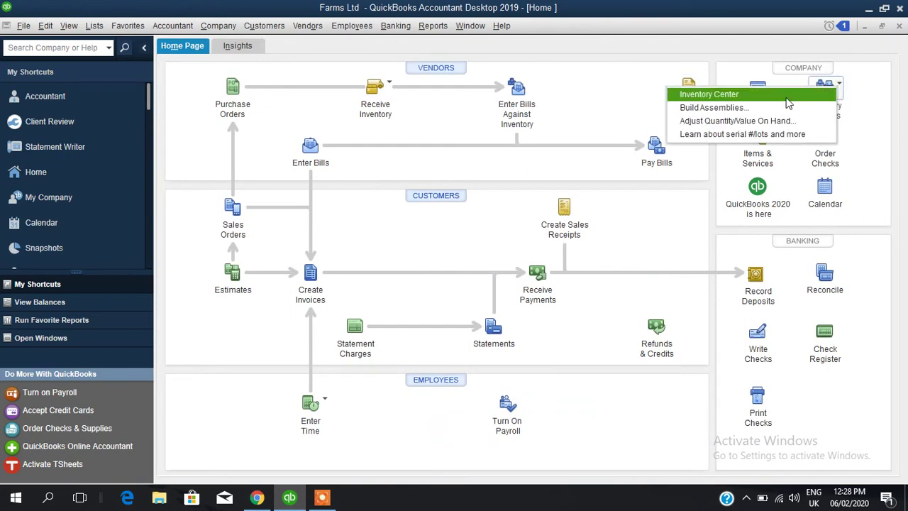
left_click(772, 120)
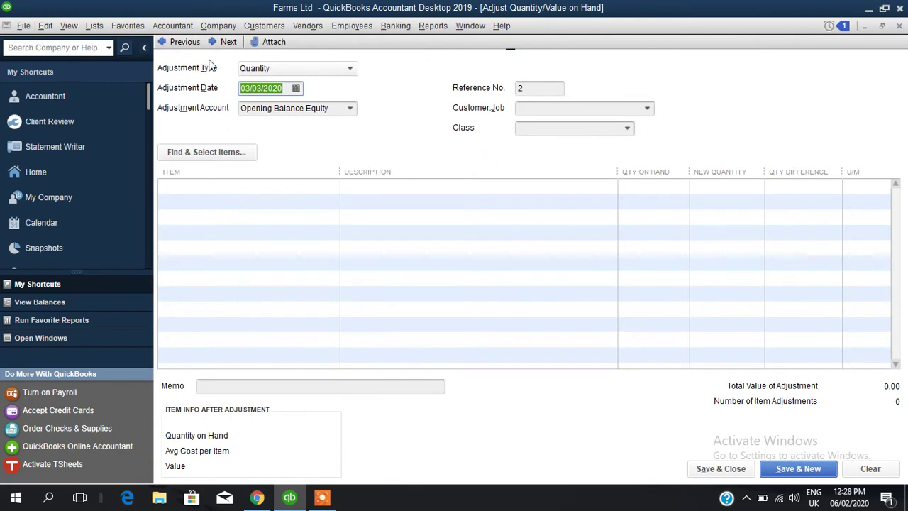
left_click(185, 44)
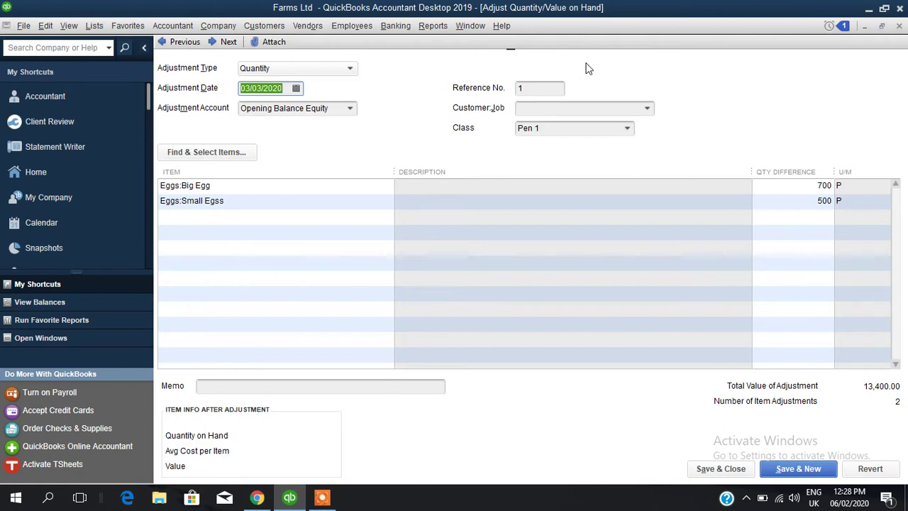
left_click(900, 27)
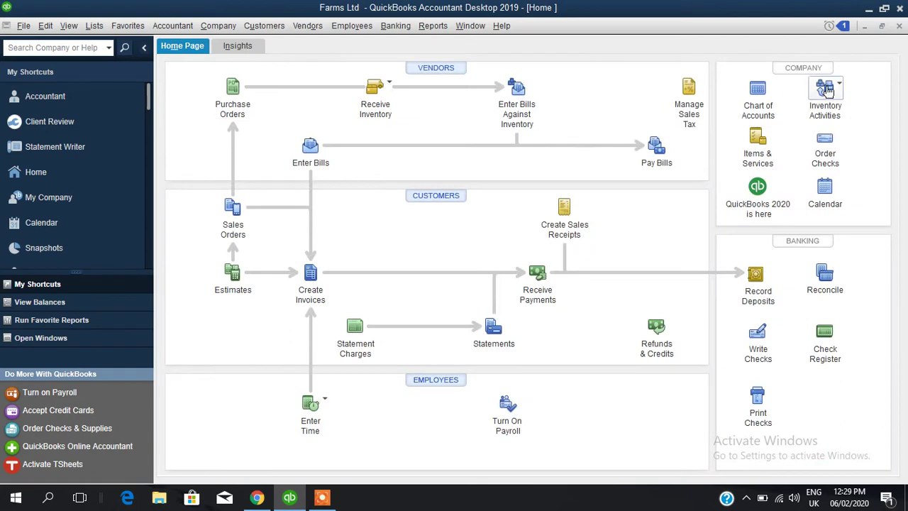
Check the liabilities and equity section of the Balance Sheet, then run the Inventory Valuation Summary
left_click(899, 26)
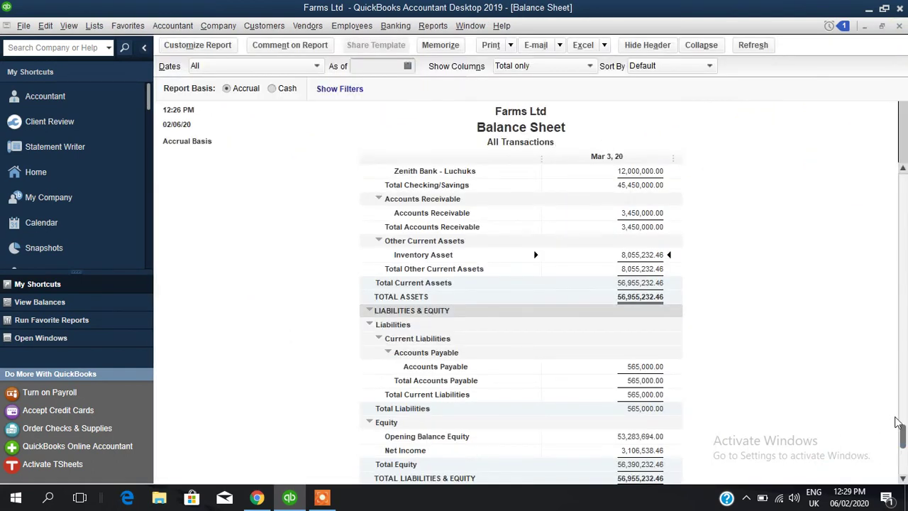
left_click_drag(903, 434, 903, 461)
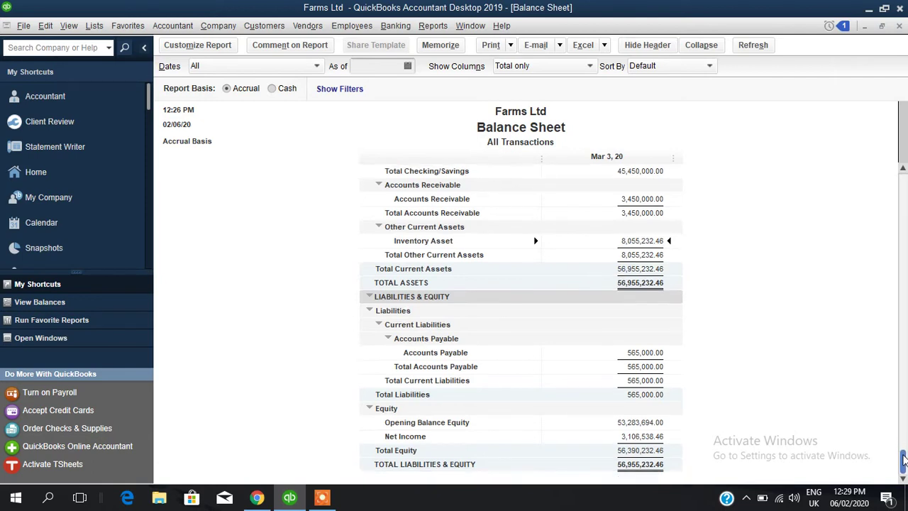
left_click(433, 25)
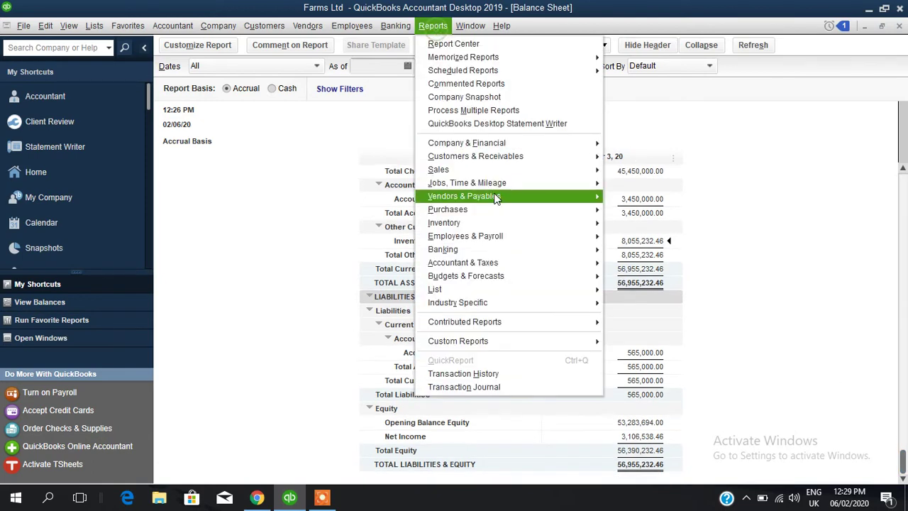
mouse_move(535, 223)
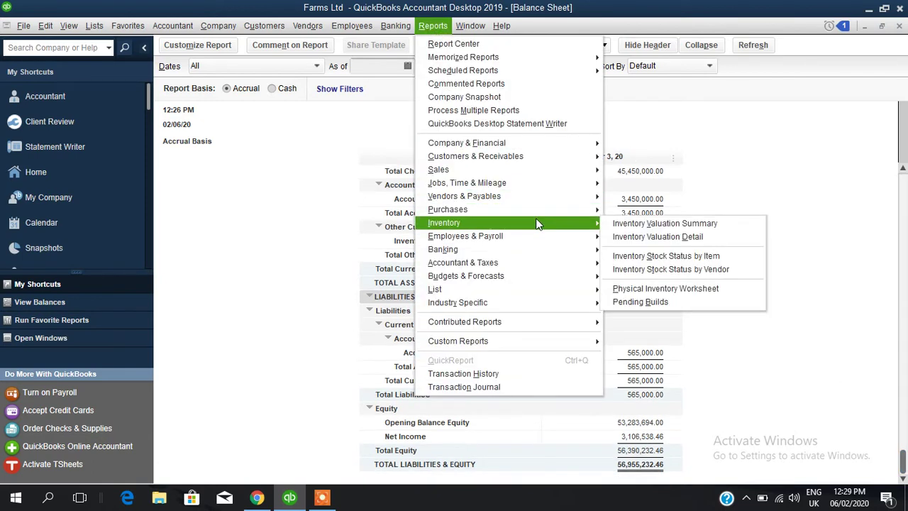
left_click(652, 224)
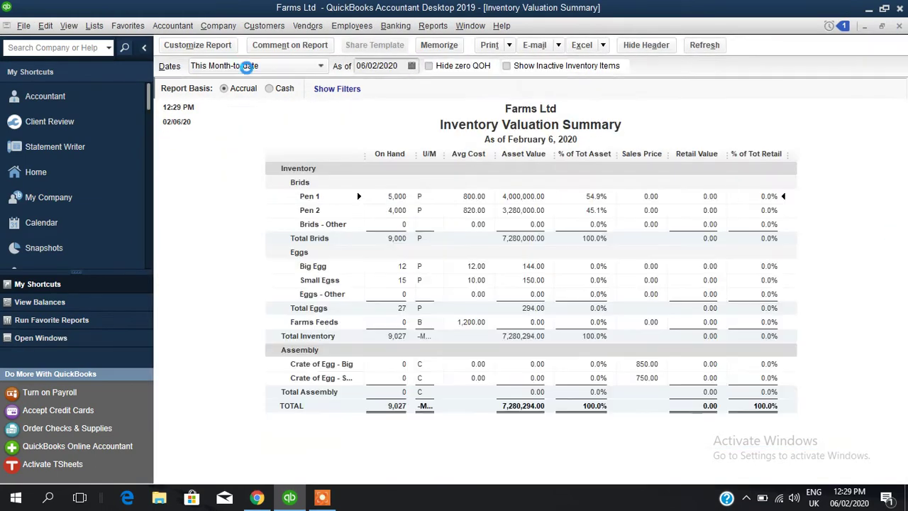
left_click(246, 66)
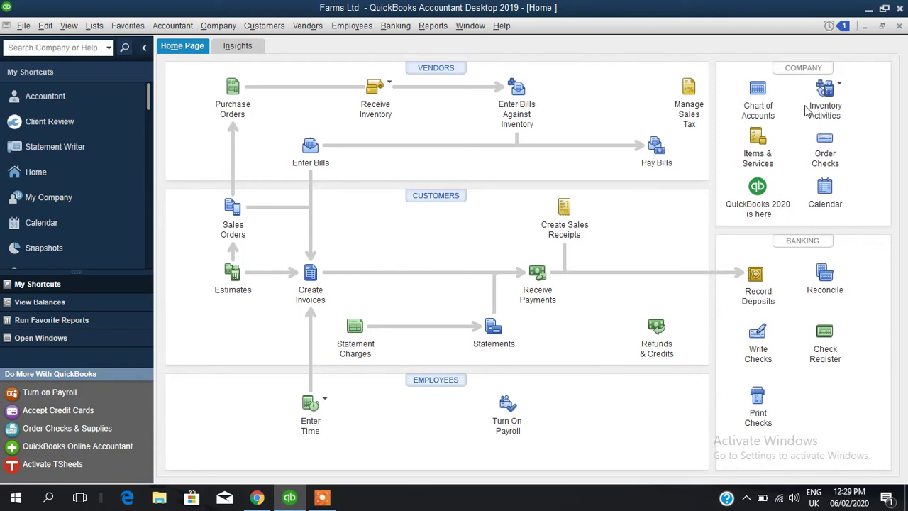
Start a new assembly build and choose Crate of Egg - Big as the assembly item
left_click(841, 85)
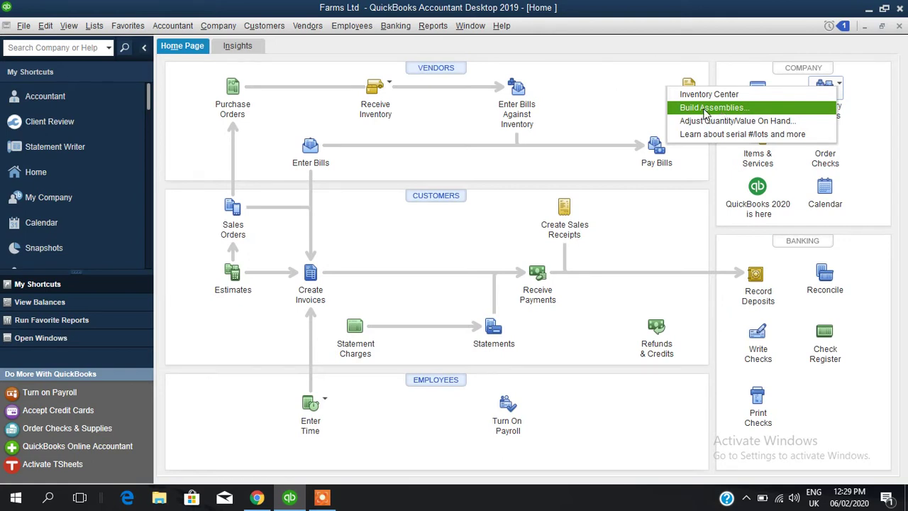
left_click(706, 108)
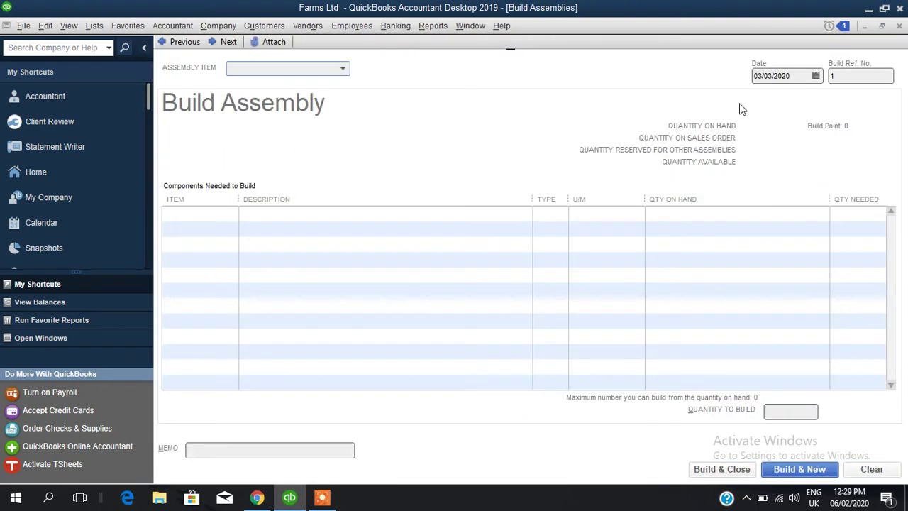
left_click(344, 69)
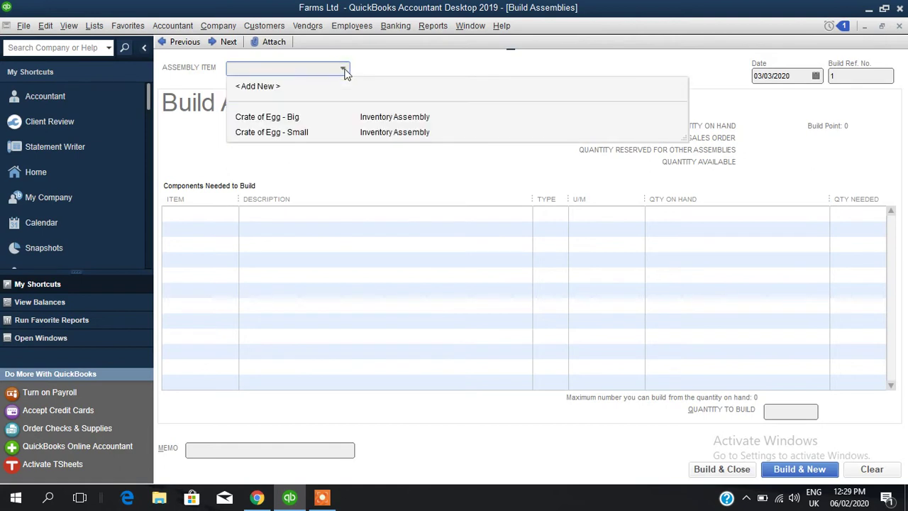
left_click(280, 122)
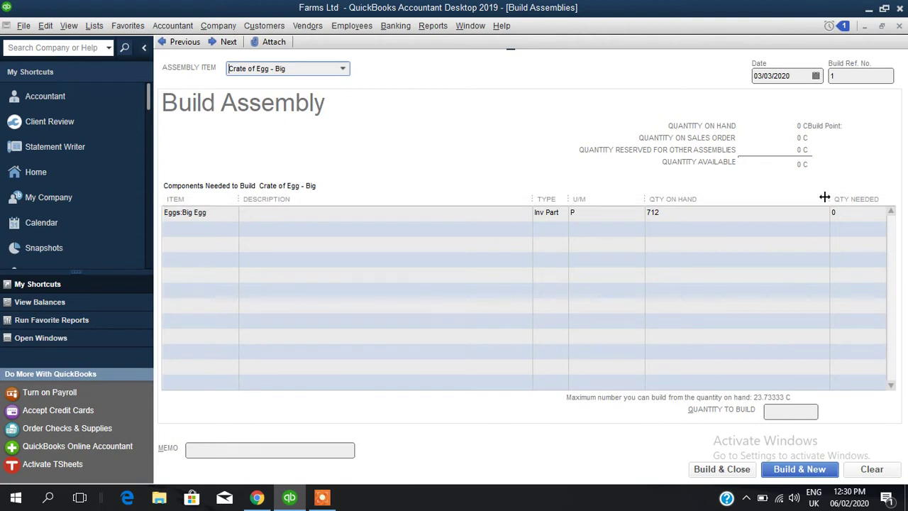
Try a quantity to build of 30 for the big egg crates, without making the build pending
left_click(779, 413)
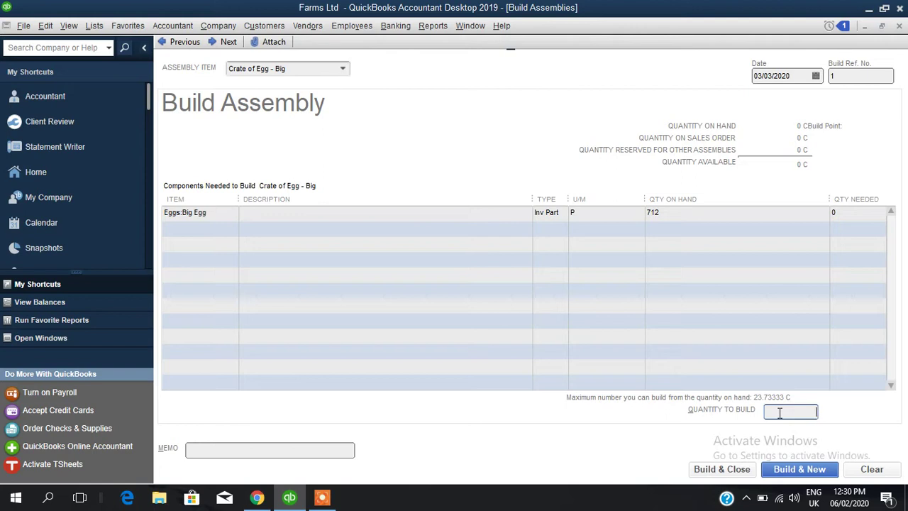
type("30")
left_click(858, 80)
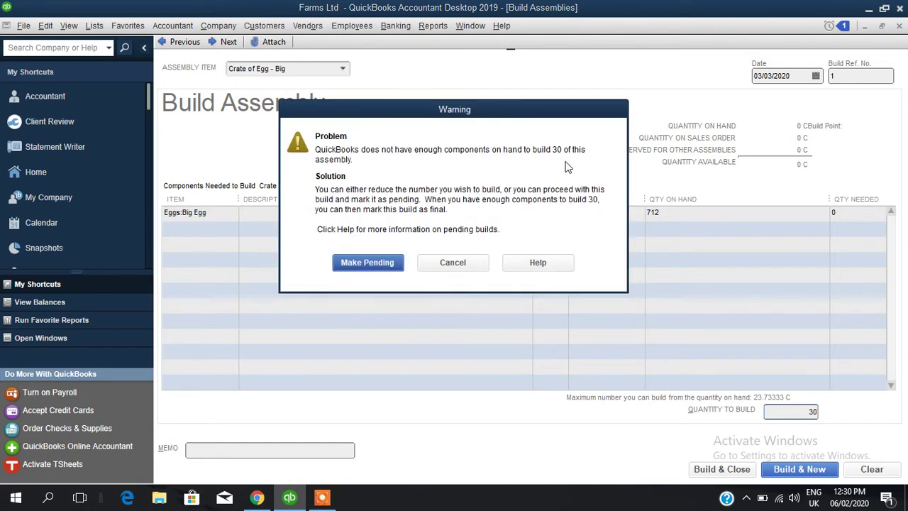
left_click(446, 262)
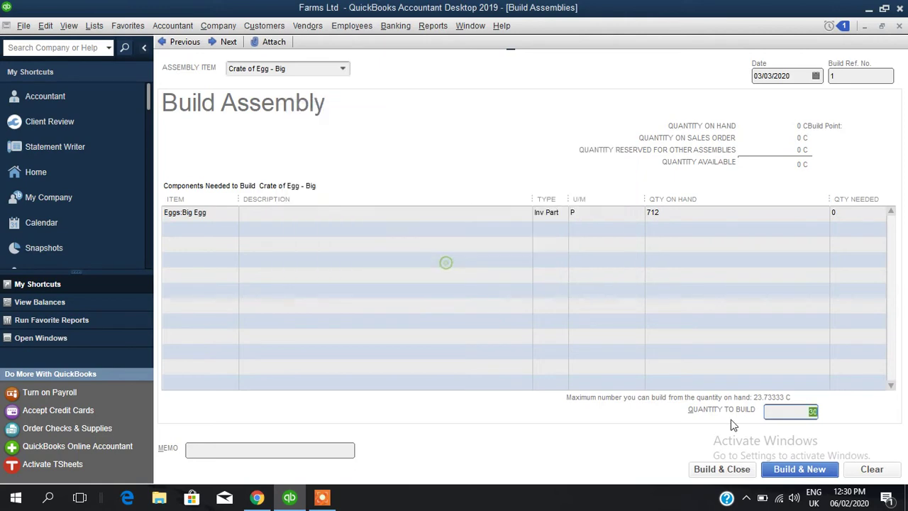
Set the quantity to build to 20 for the big egg crates
type("20")
left_click(852, 75)
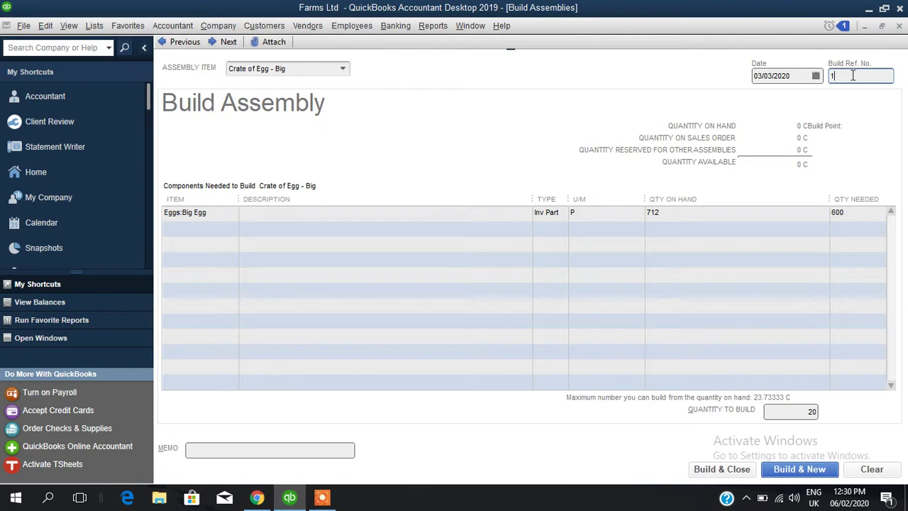
key("alt+shift")
Try 23 as the quantity of big egg crates to build, then restore it to 20
left_click(794, 415)
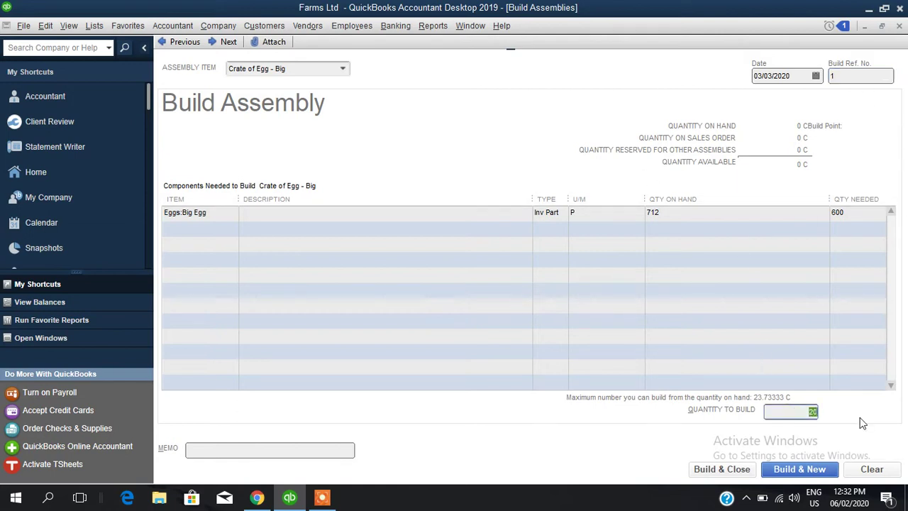
key("BackSpace")
type("23")
left_click(849, 76)
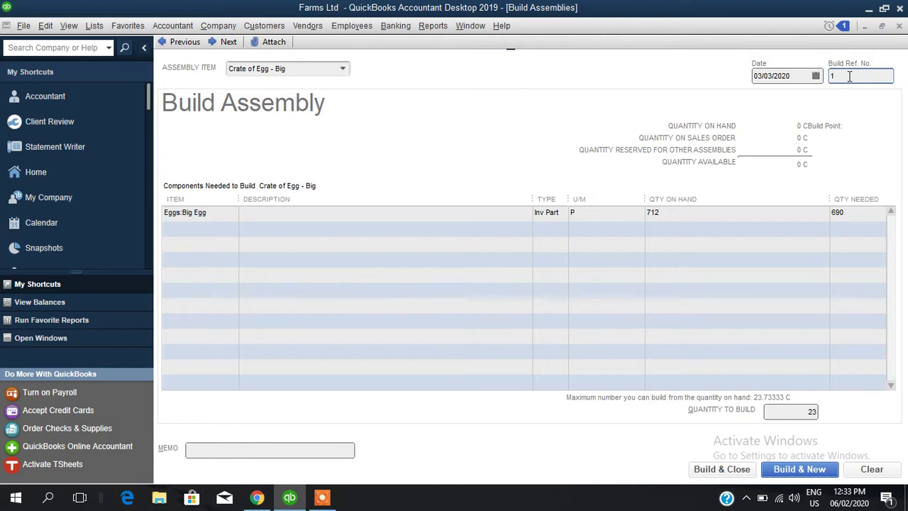
left_click(798, 409)
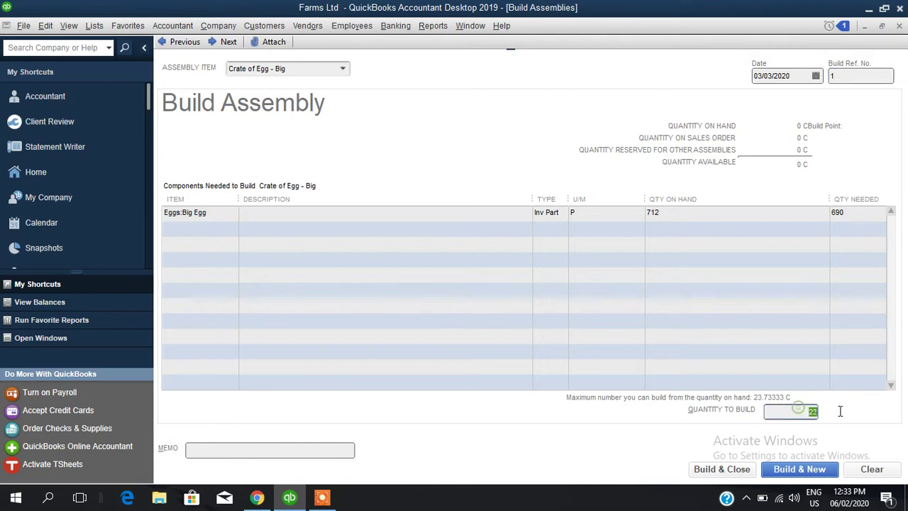
type("20")
left_click(858, 79)
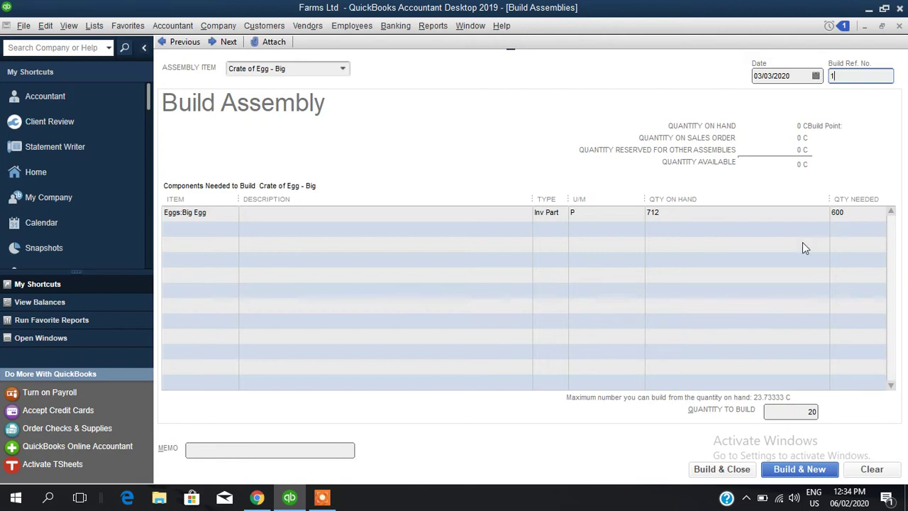
left_click(802, 410)
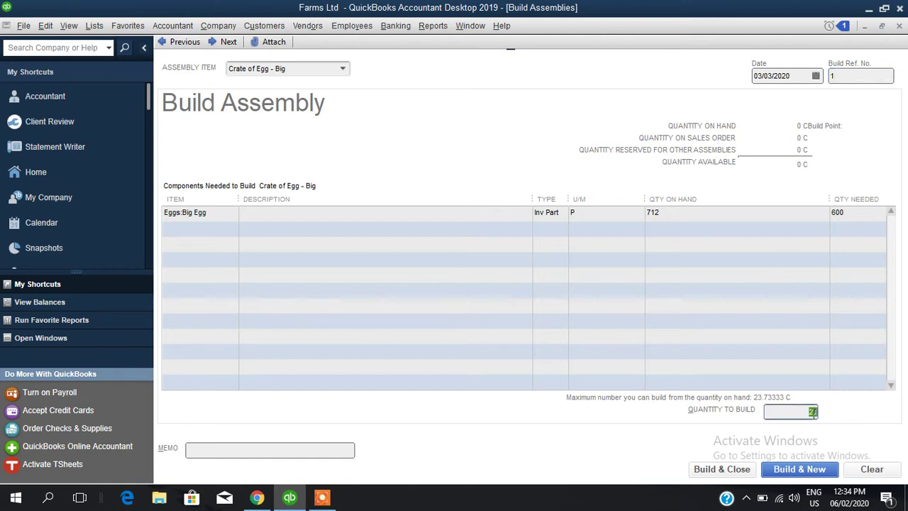
left_click(808, 411)
Set the assembly build date to 04/03/2020
left_click(816, 75)
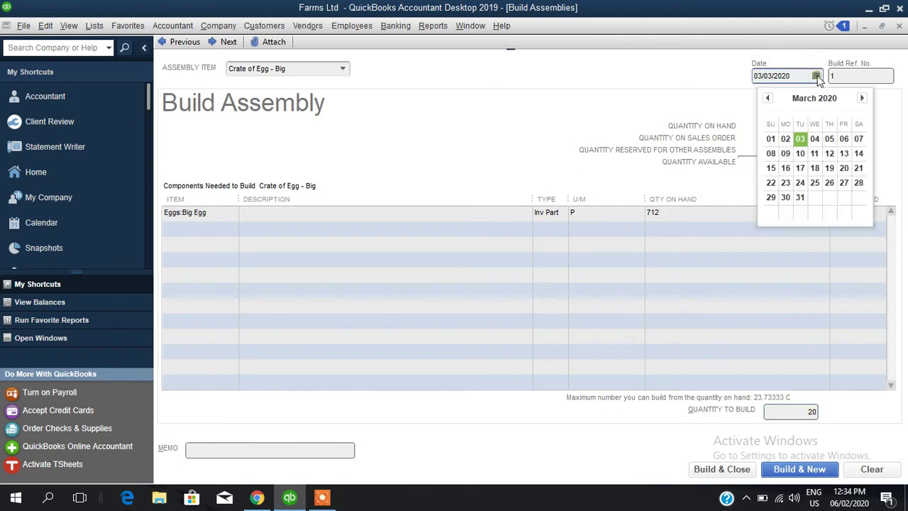
left_click(815, 139)
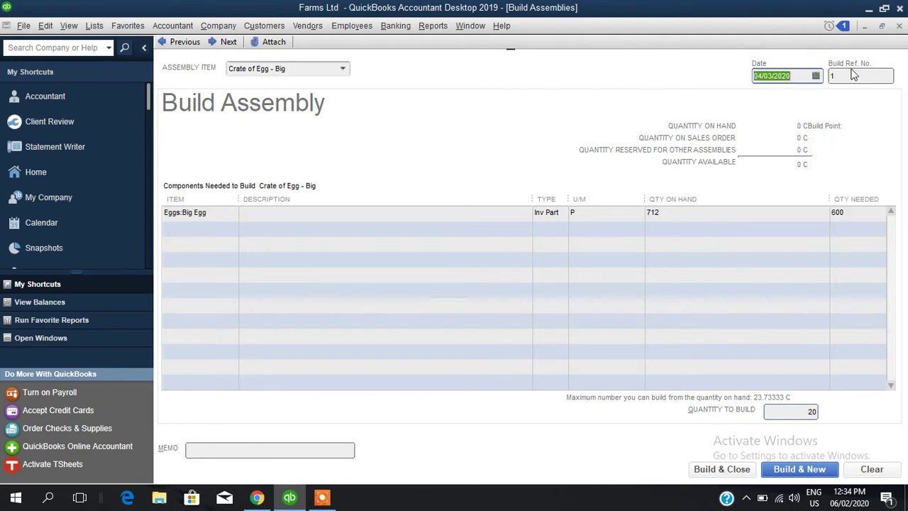
left_click(851, 75)
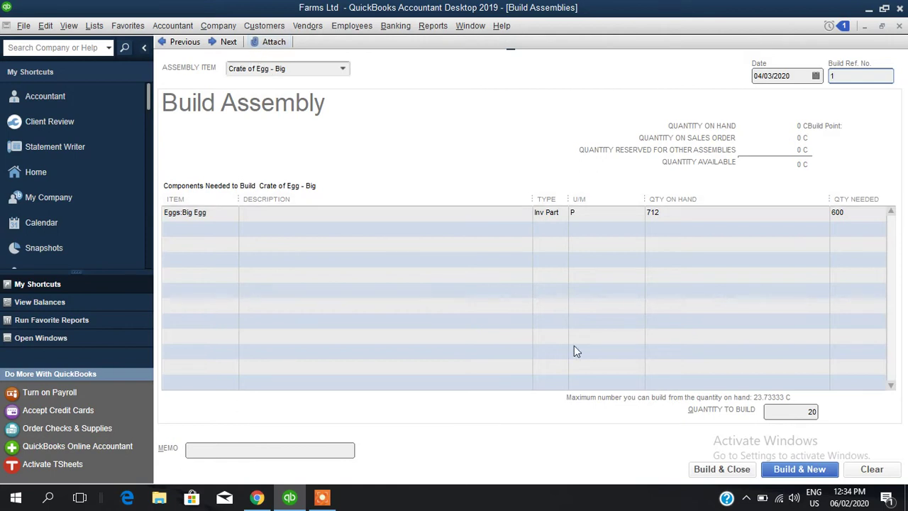
Build the 20 big egg crates and close the assembly form
left_click(723, 472)
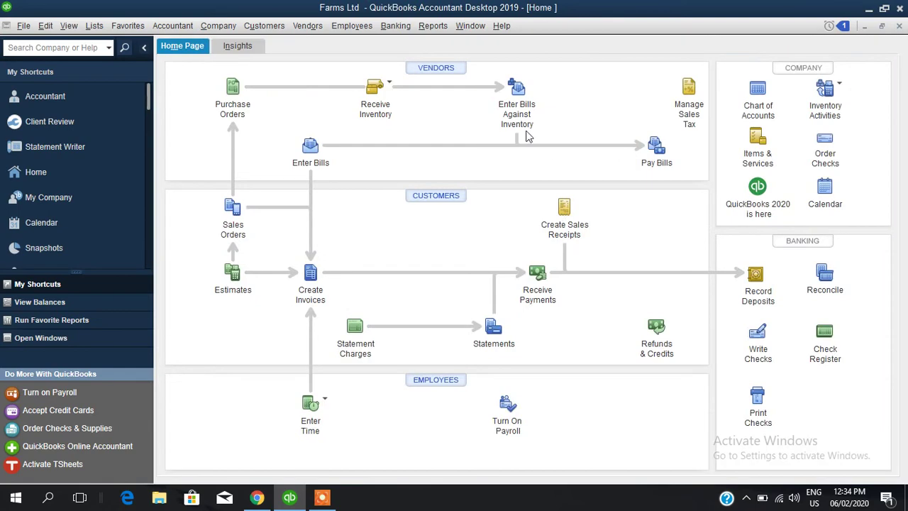
Open the Inventory Valuation Summary report for all dates to check the big egg crates and remaining eggs
left_click(438, 28)
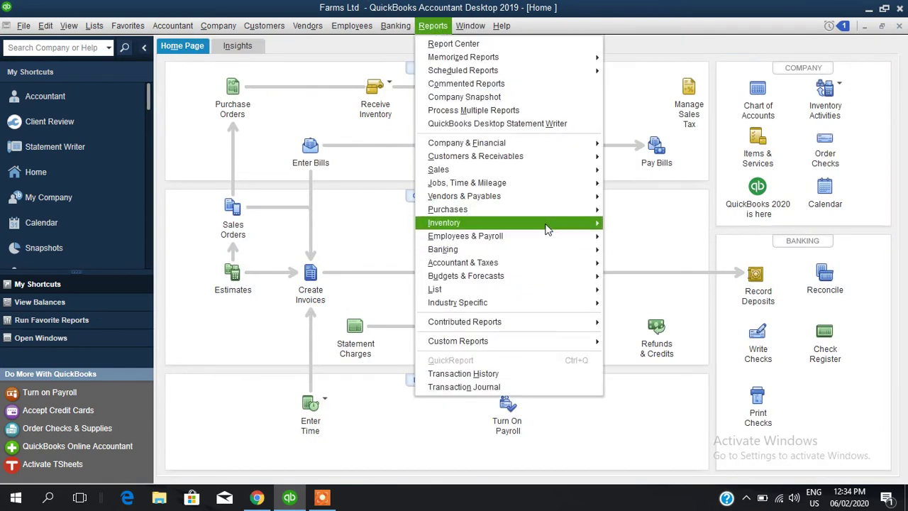
mouse_move(548, 229)
left_click(639, 223)
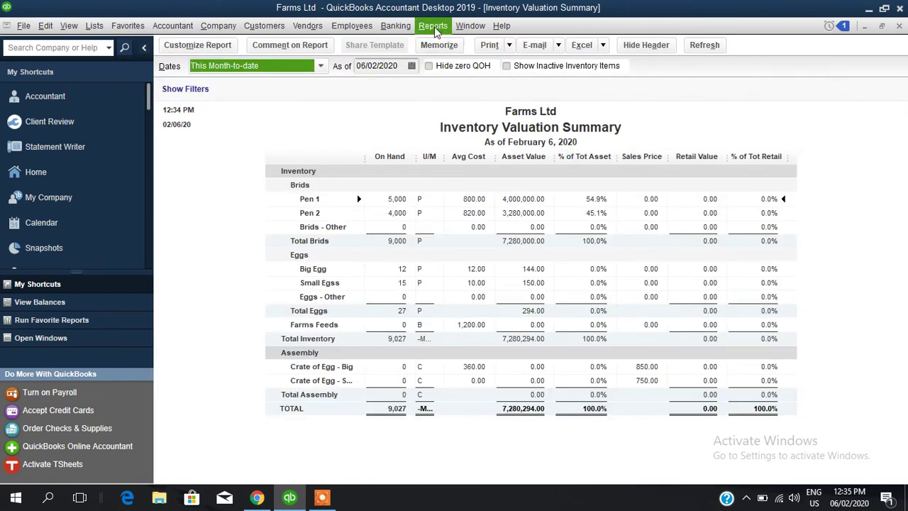
left_click(434, 27)
left_click(314, 65)
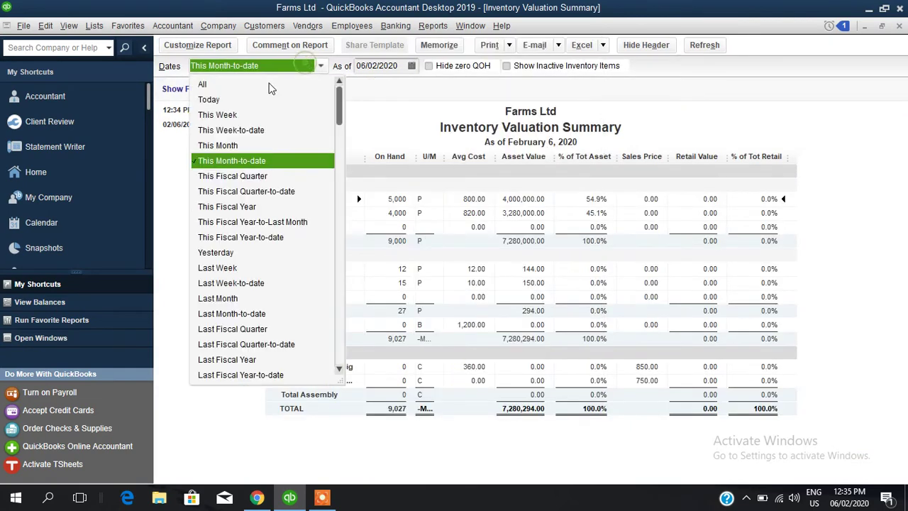
left_click(267, 81)
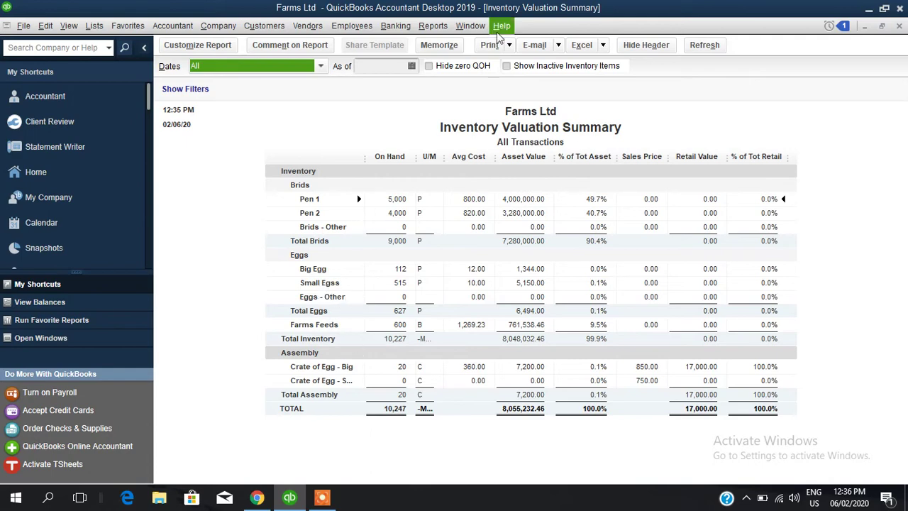
Build 17 units of the Crate of Egg - Small assembly and close the assembly form
left_click(37, 173)
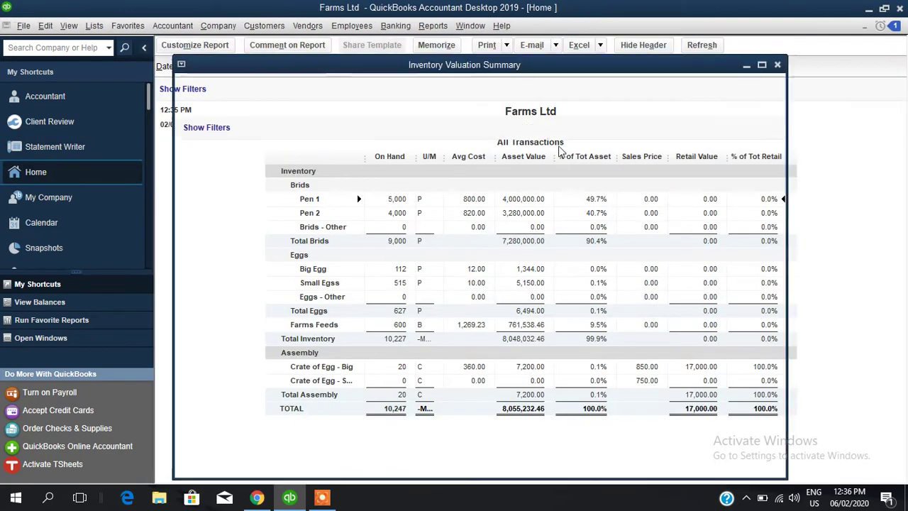
left_click(825, 92)
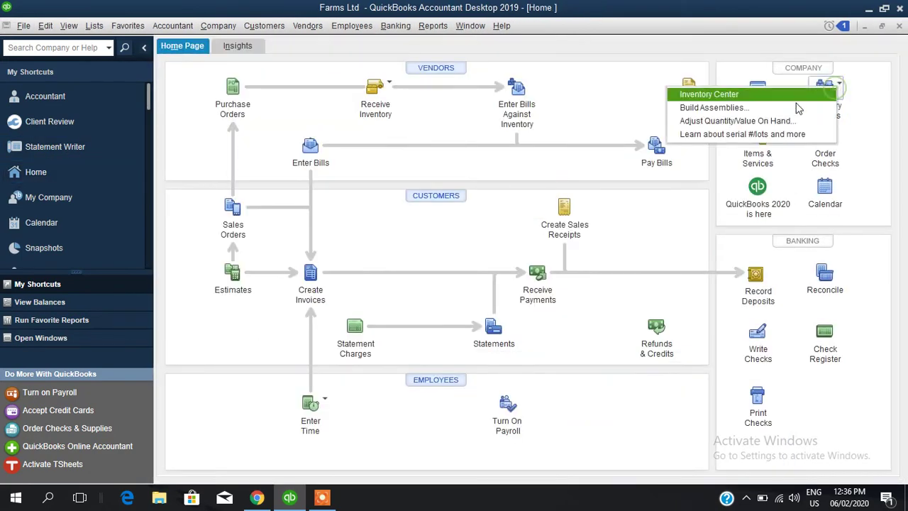
left_click(768, 107)
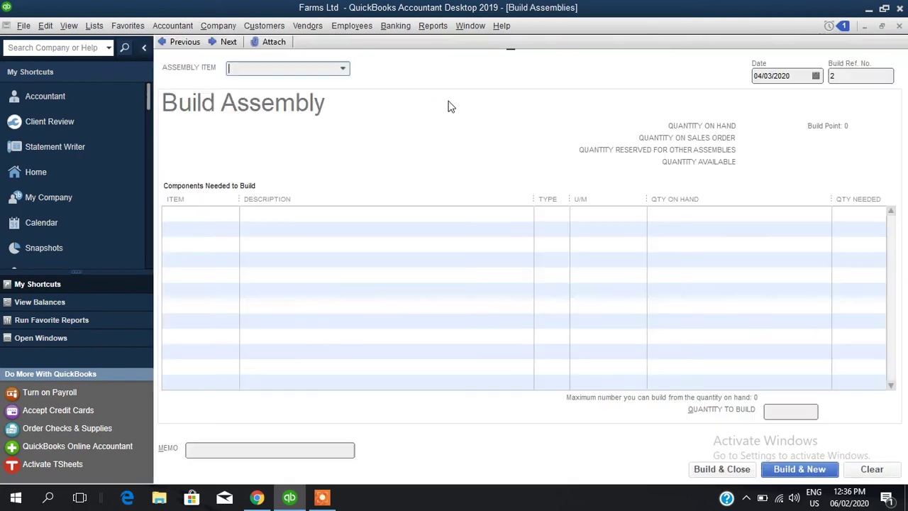
left_click(344, 69)
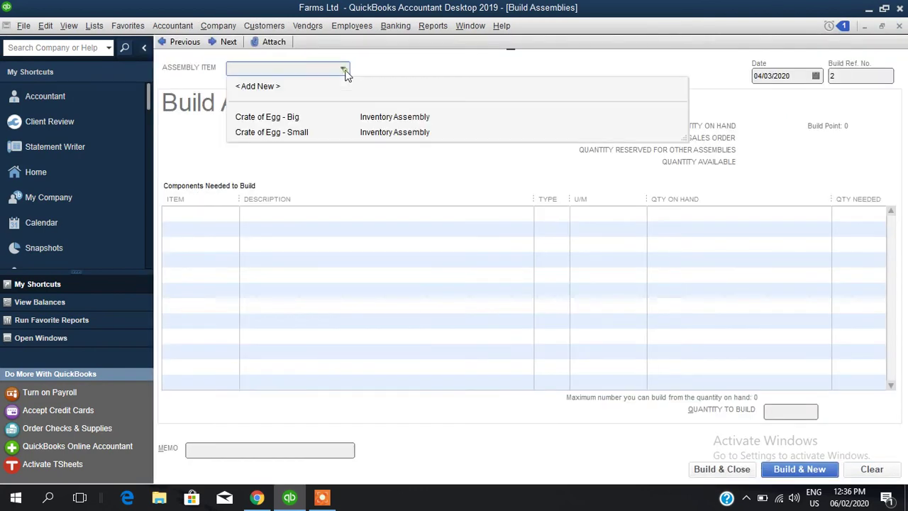
left_click(292, 132)
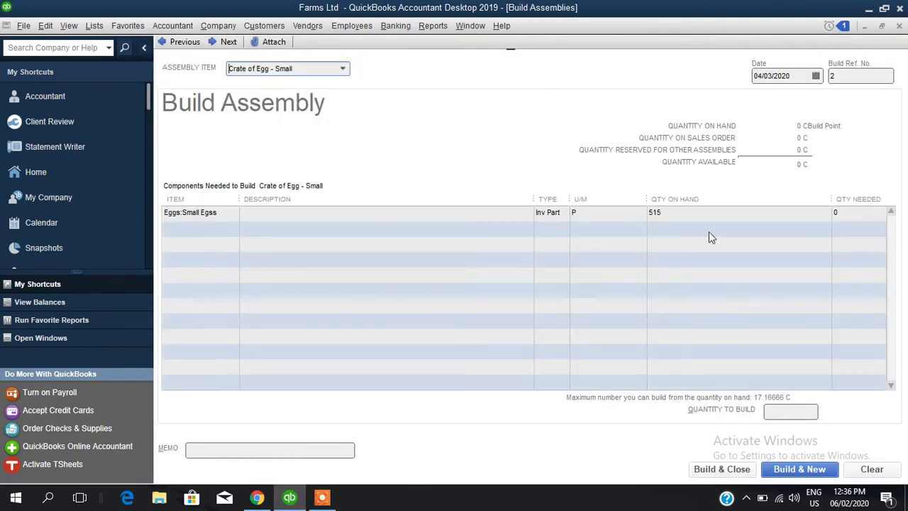
left_click(787, 413)
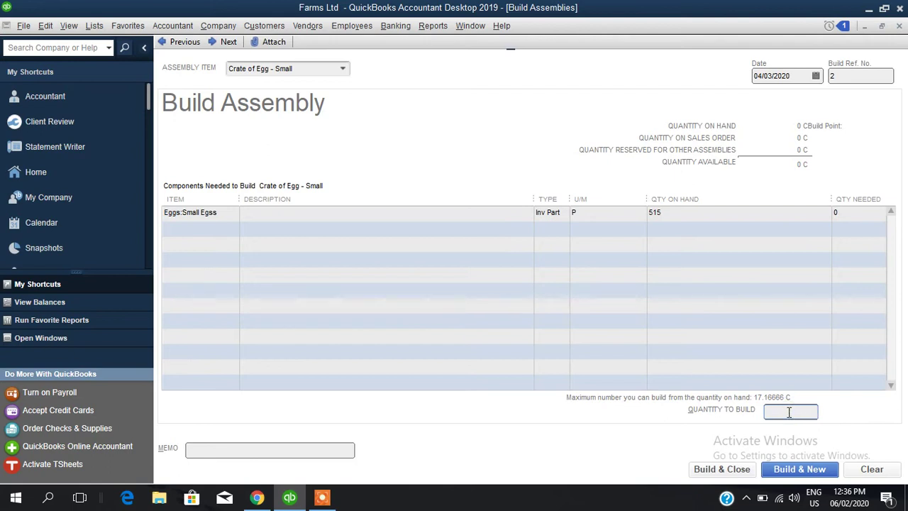
type("17")
left_click(848, 75)
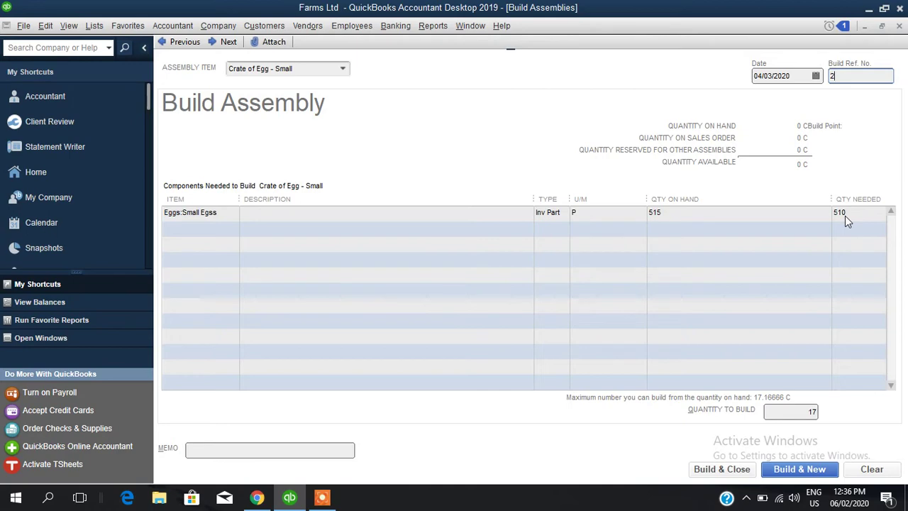
left_click(715, 470)
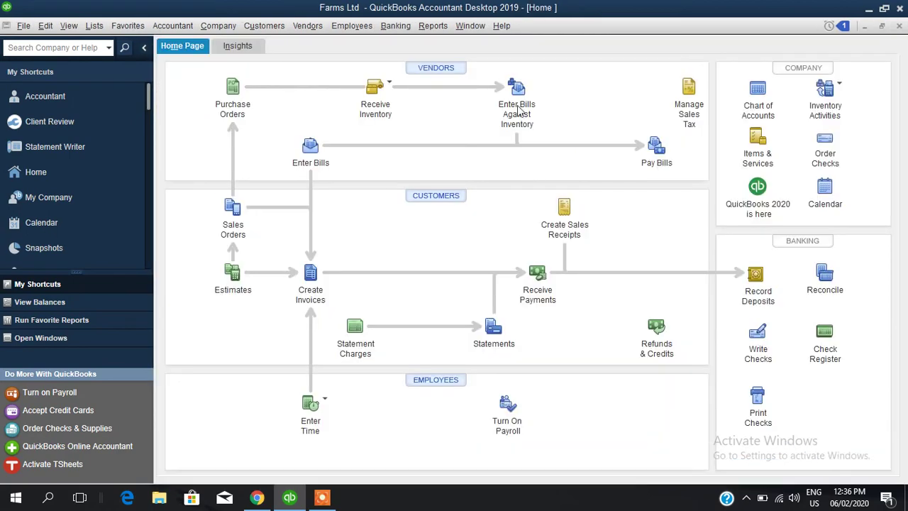
Reopen the Inventory Valuation Summary report for all dates to check the small egg crates
left_click(434, 25)
mouse_move(501, 222)
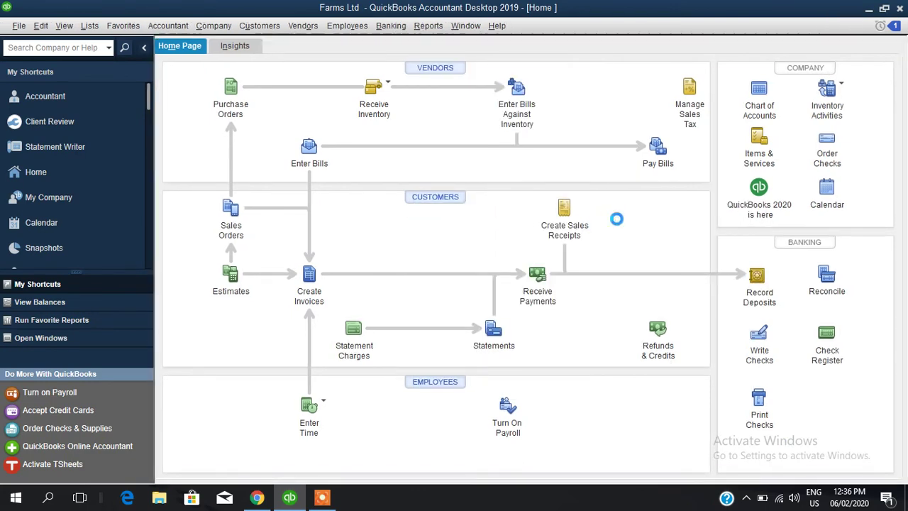
left_click(259, 68)
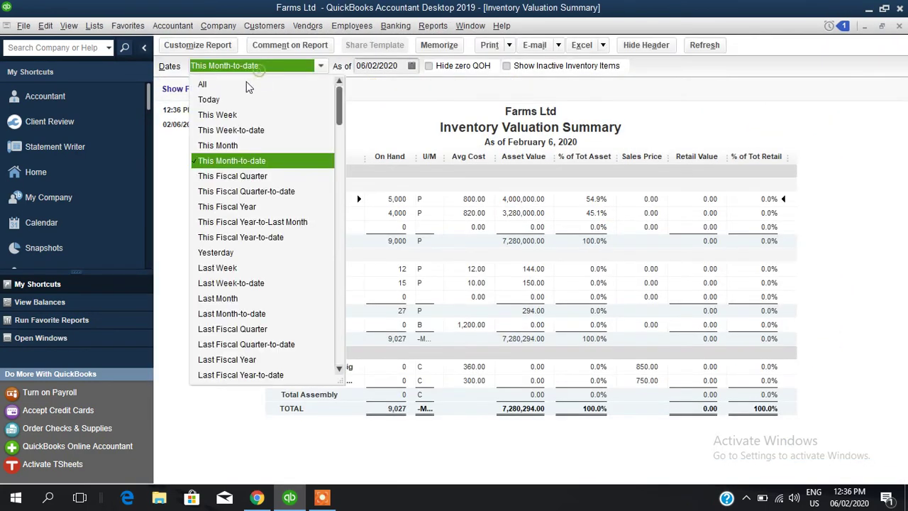
left_click(247, 83)
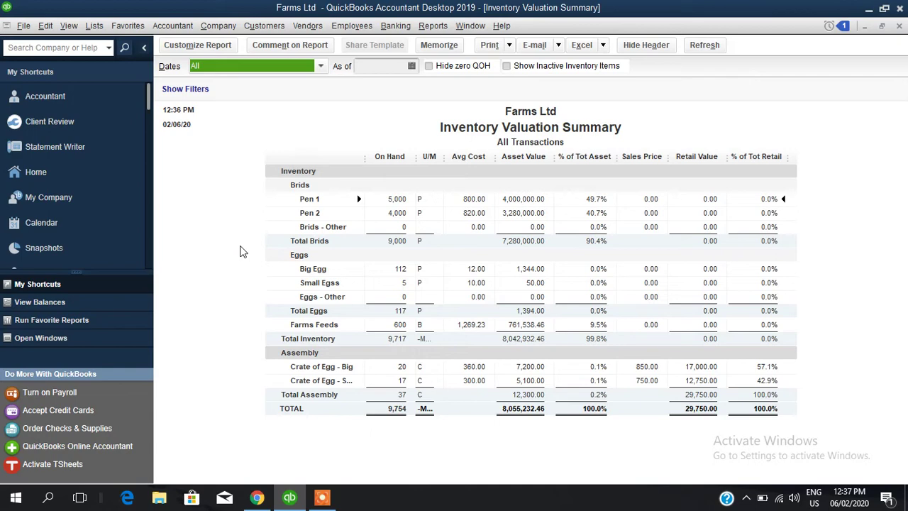
Start a new invoice for the customer ABC Limited
left_click(74, 173)
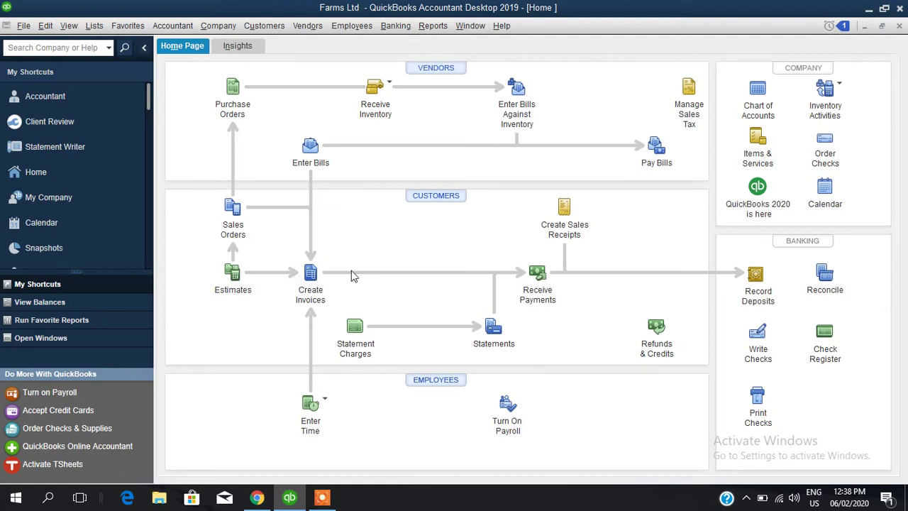
left_click(312, 275)
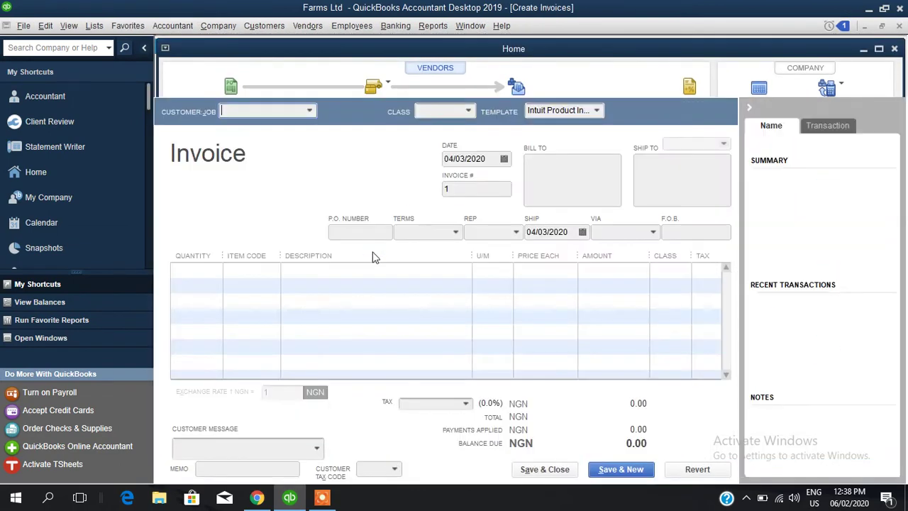
left_click(309, 110)
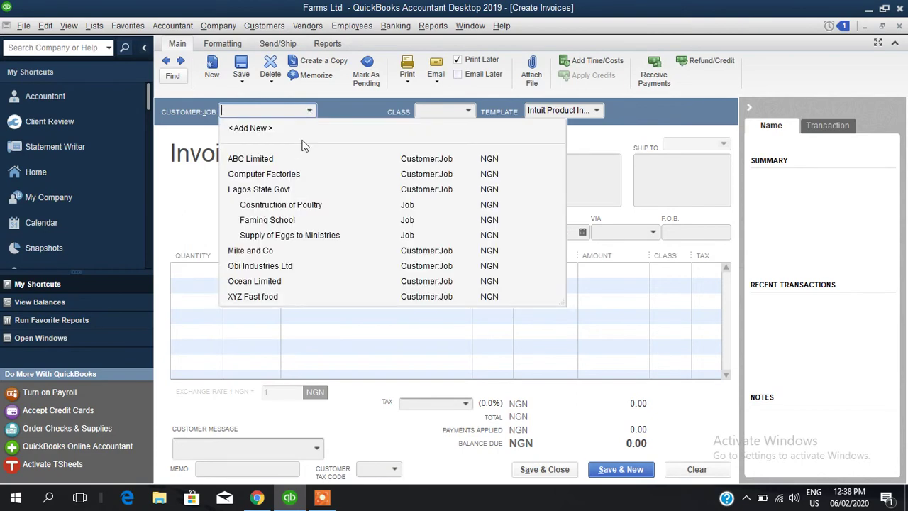
left_click(261, 161)
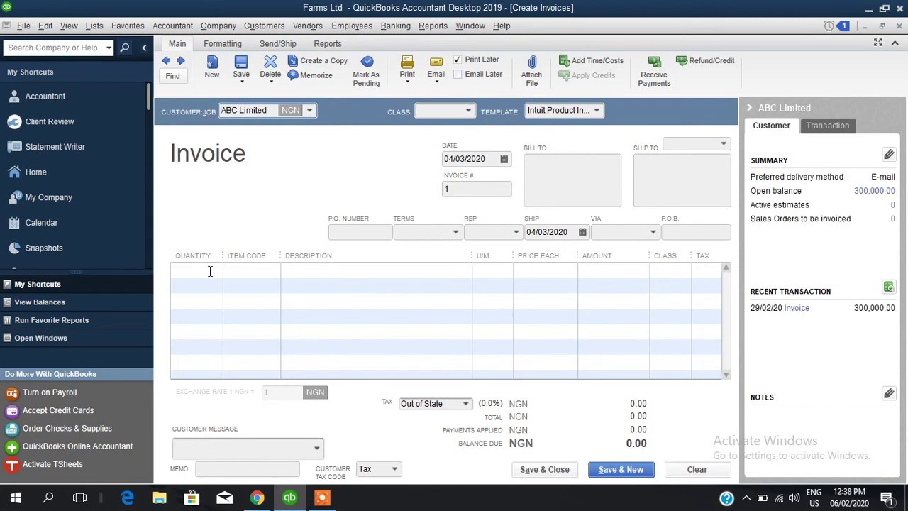
Add 5 units of Crate of Egg - Big to the invoice, checking the item's current availability
left_click(210, 271)
left_click(274, 271)
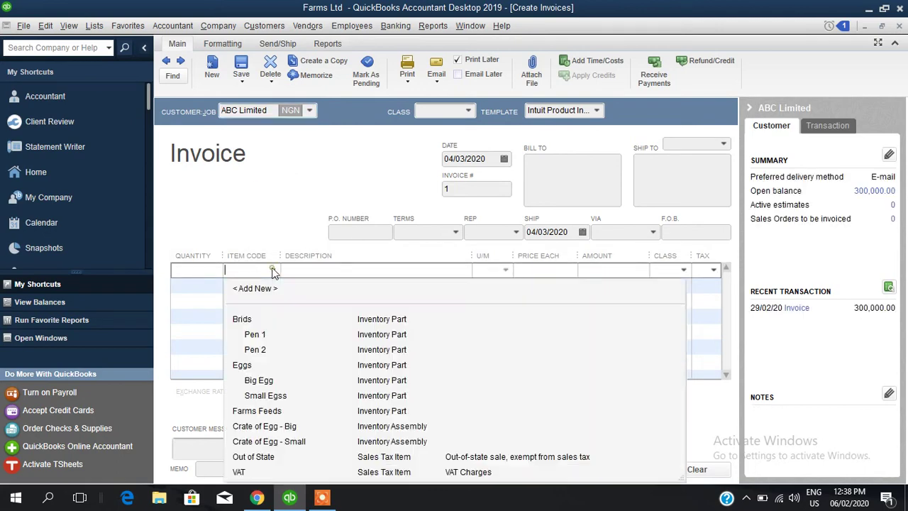
left_click(268, 427)
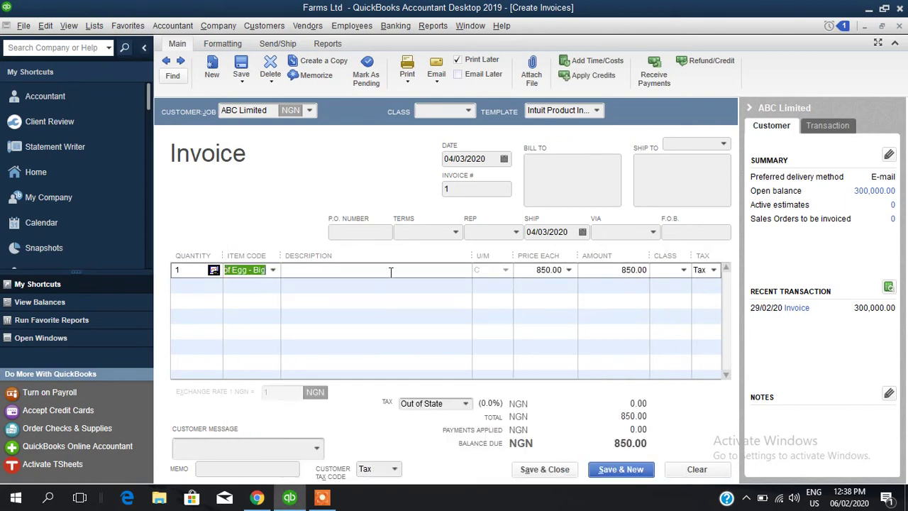
left_click(213, 271)
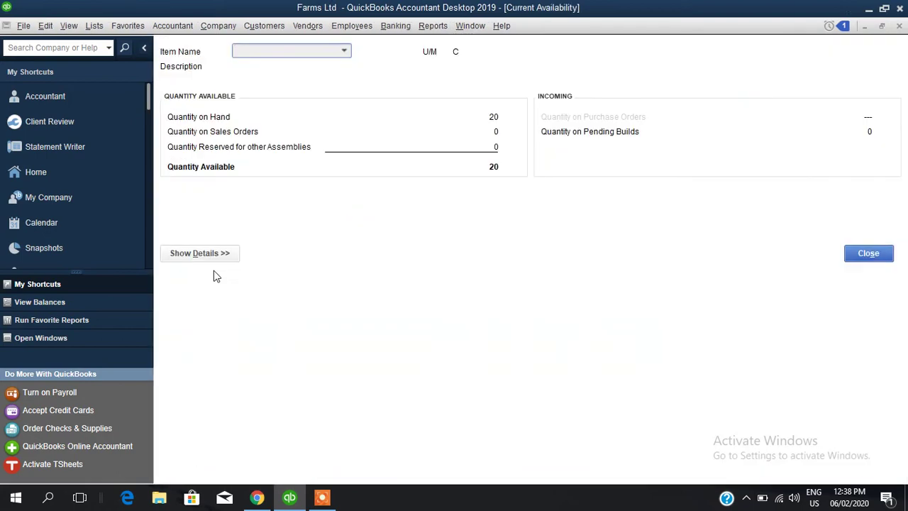
left_click(874, 257)
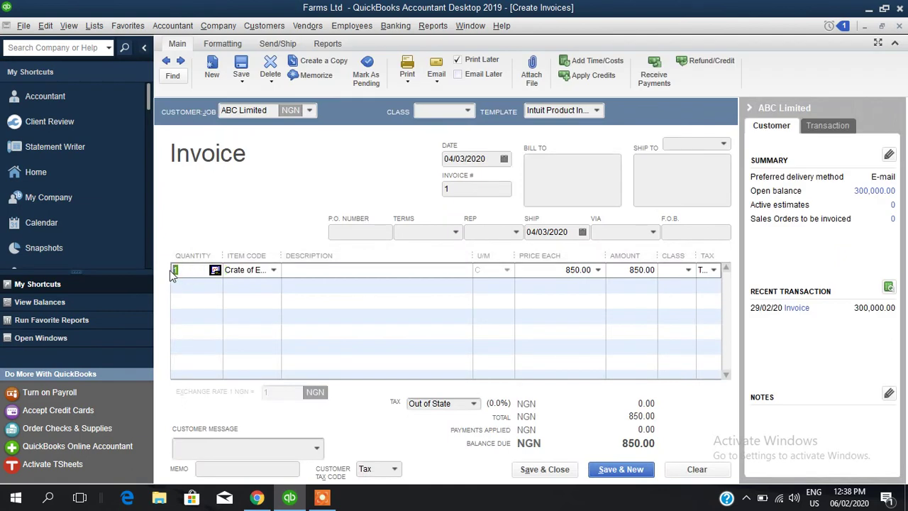
type("5")
left_click(334, 268)
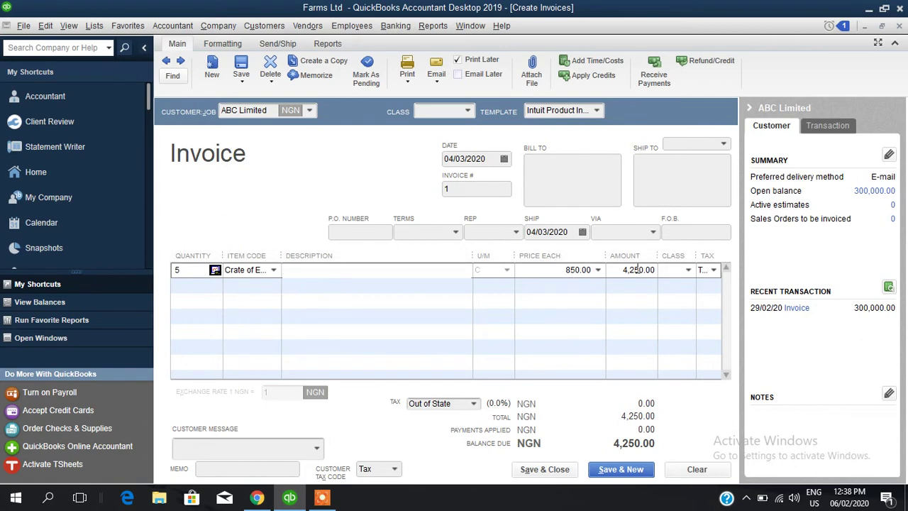
Apply VAT to the taxable crate line and set the invoice's payment terms to Net 15
left_click(713, 269)
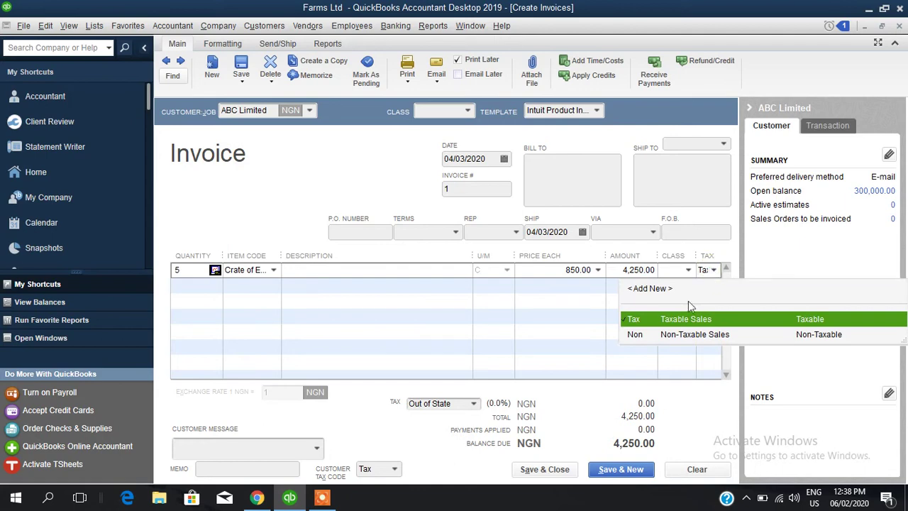
left_click(680, 322)
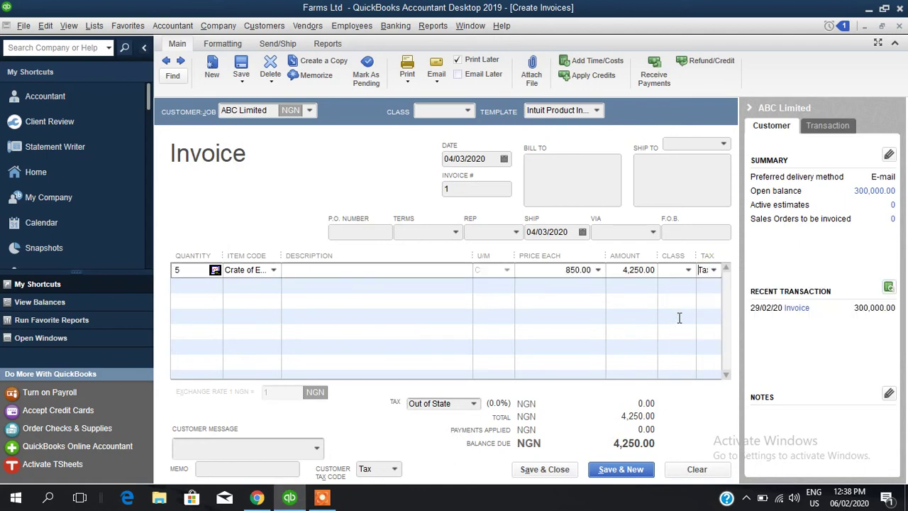
left_click(473, 404)
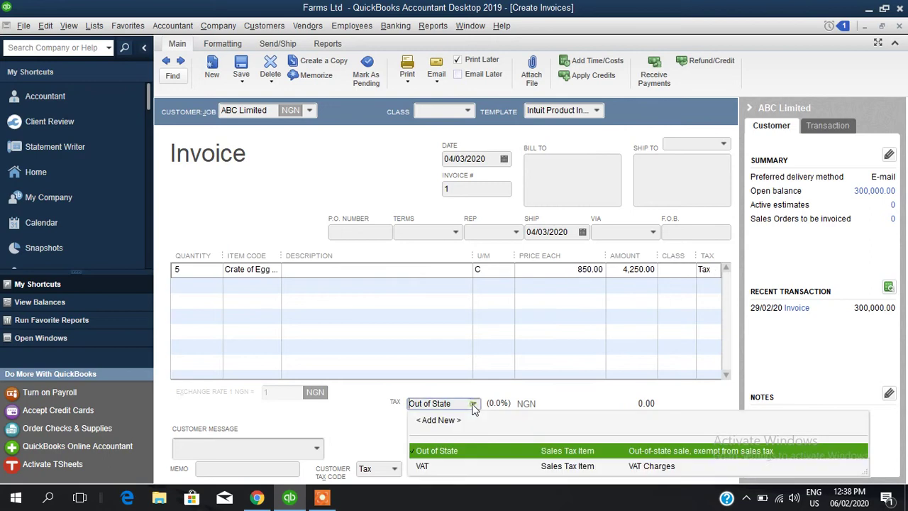
left_click(441, 468)
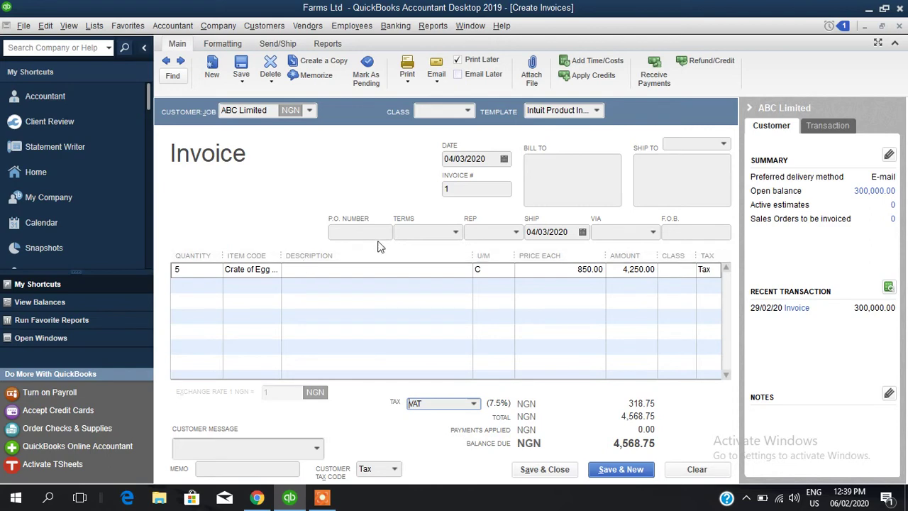
left_click(456, 233)
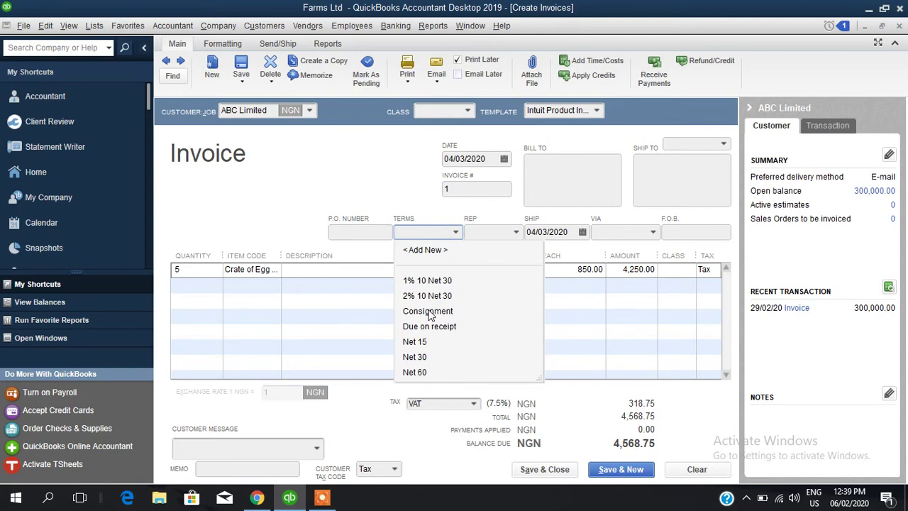
left_click(425, 342)
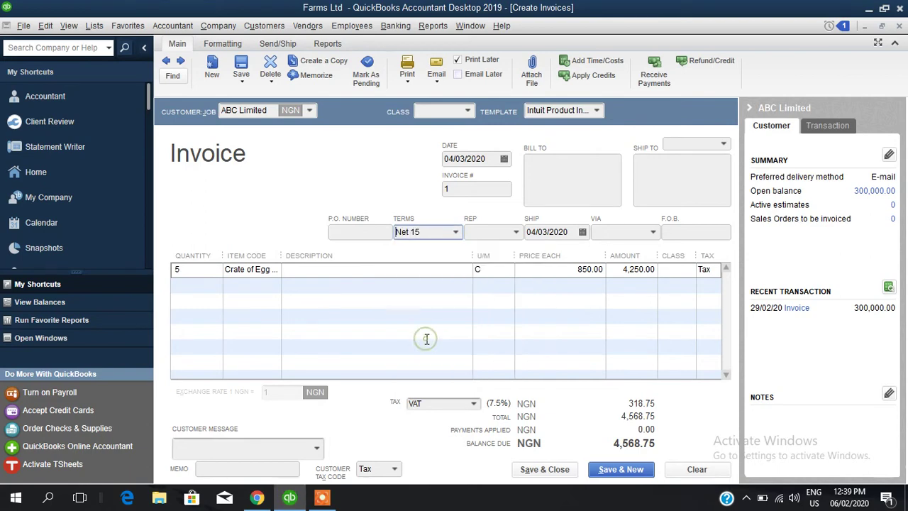
Add a new sales rep to the invoice, entering the rep's name and quick-adding it in Nigerian Naira with name type Other
left_click(485, 232)
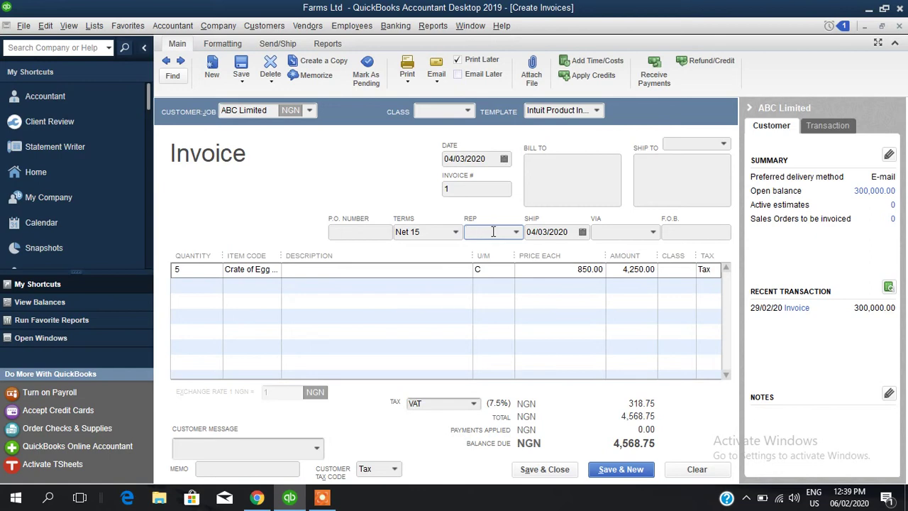
left_click(516, 233)
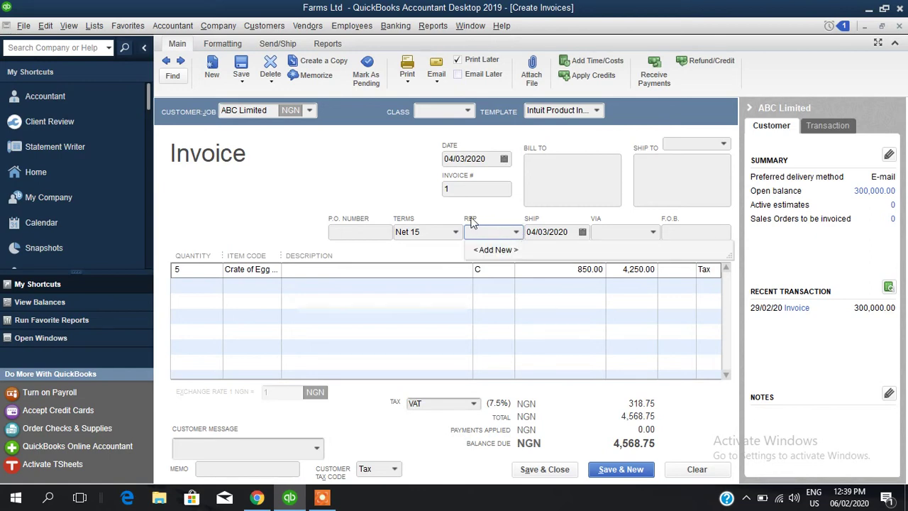
left_click(494, 252)
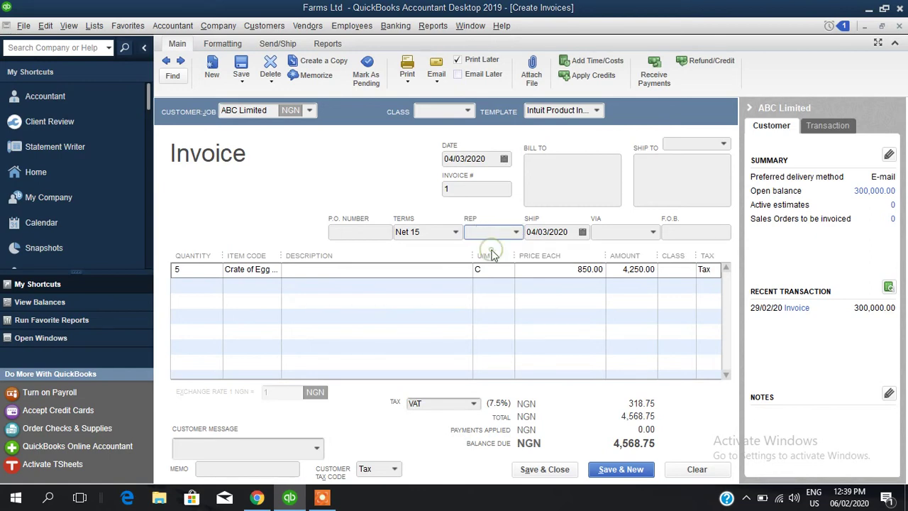
type("Am")
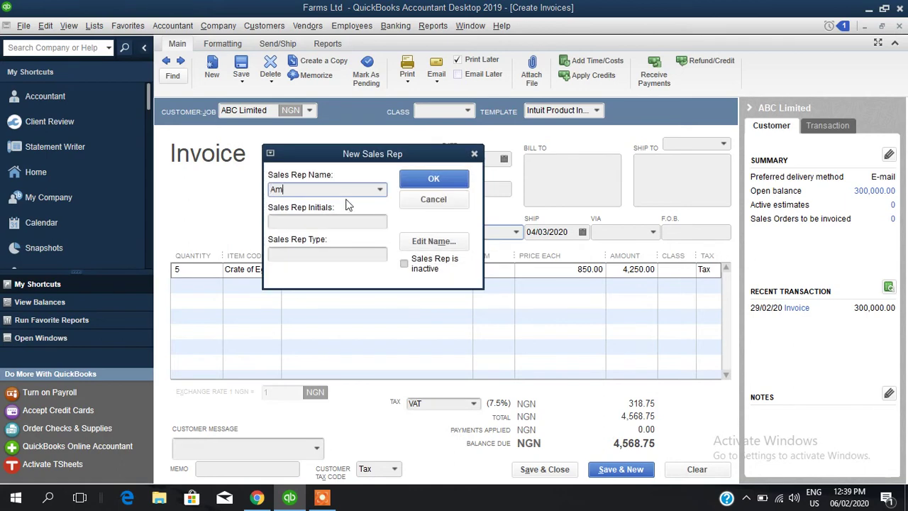
type("aka")
left_click(331, 222)
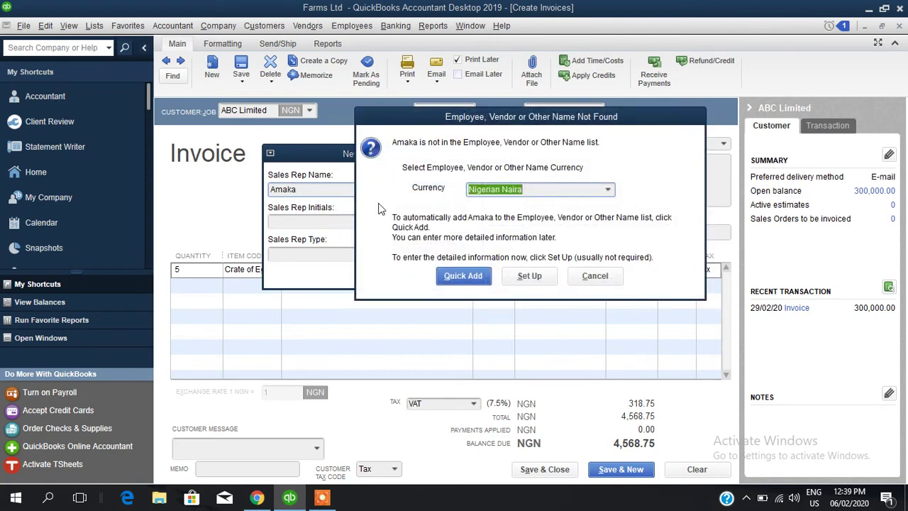
left_click(481, 278)
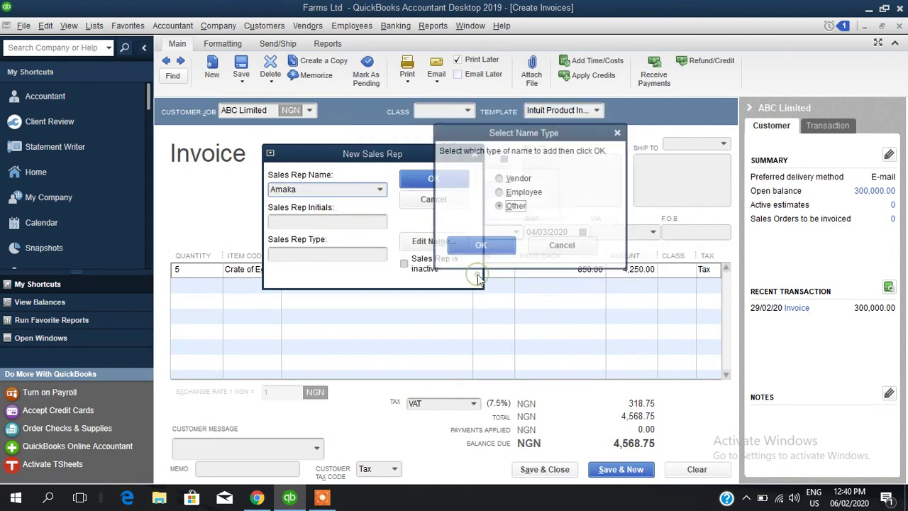
left_click(493, 247)
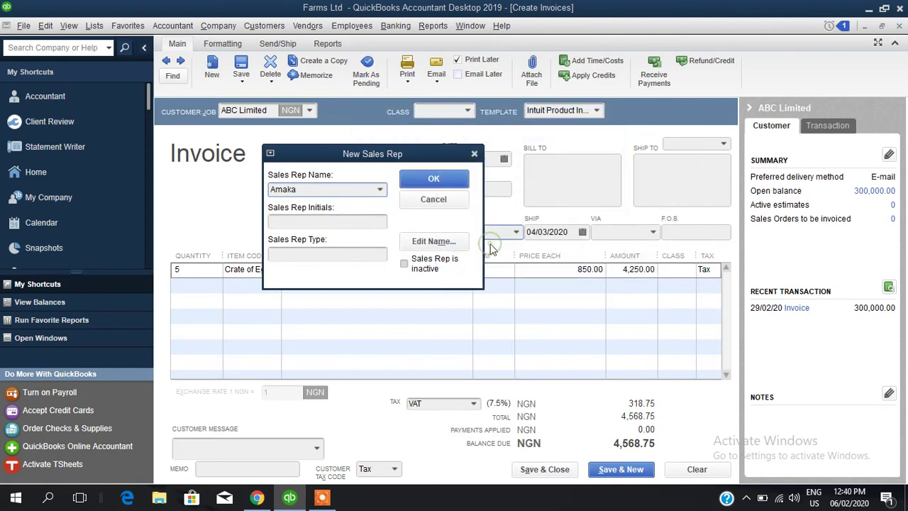
left_click(433, 178)
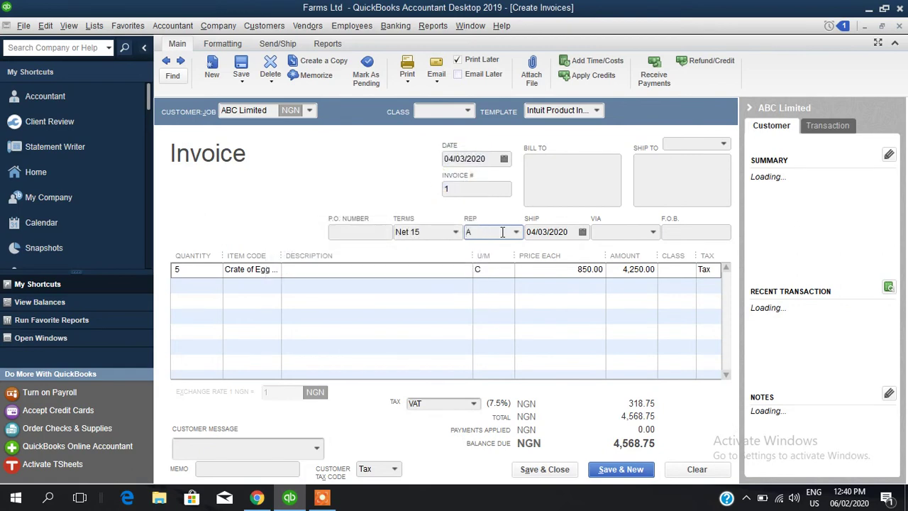
left_click(434, 27)
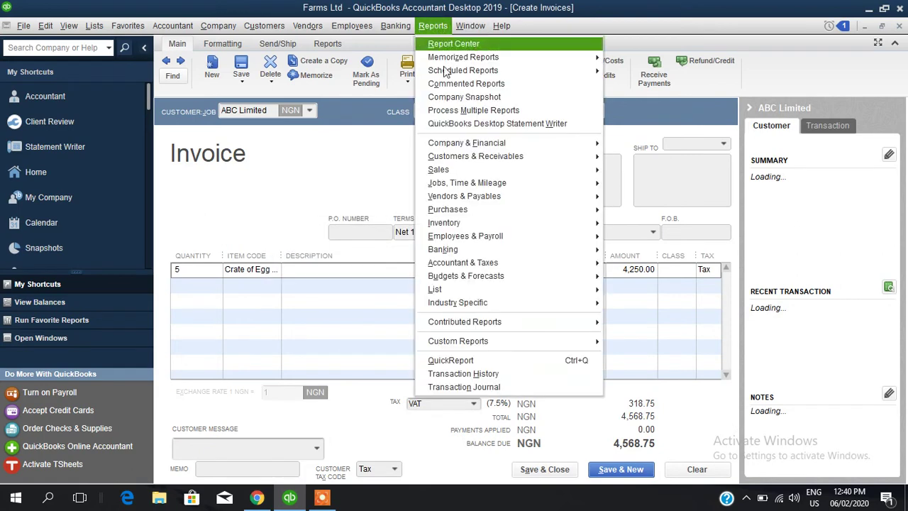
mouse_move(481, 154)
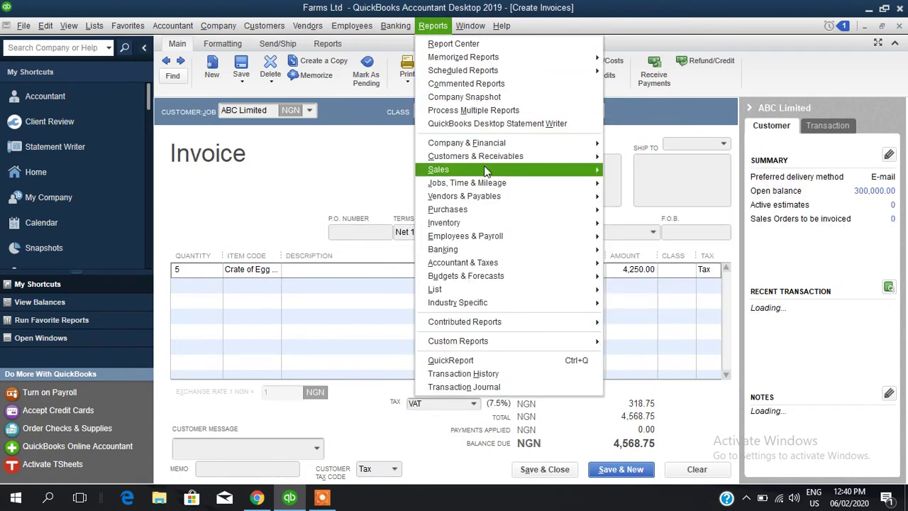
mouse_move(451, 171)
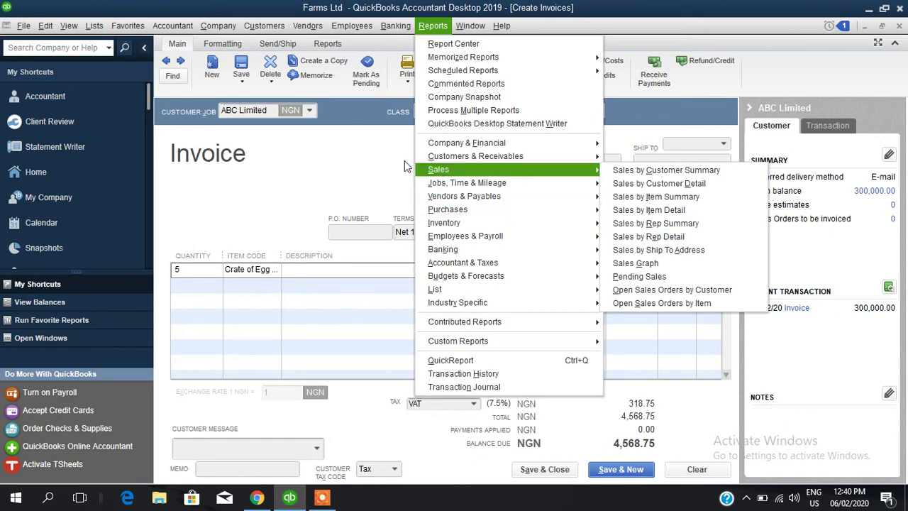
left_click(405, 165)
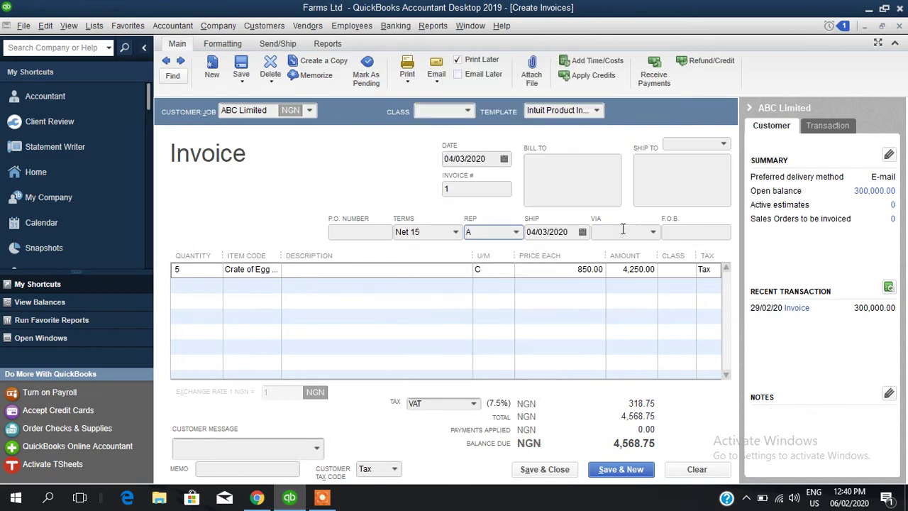
Assign the class Pen 1 to the ABC Limited invoice
left_click(624, 234)
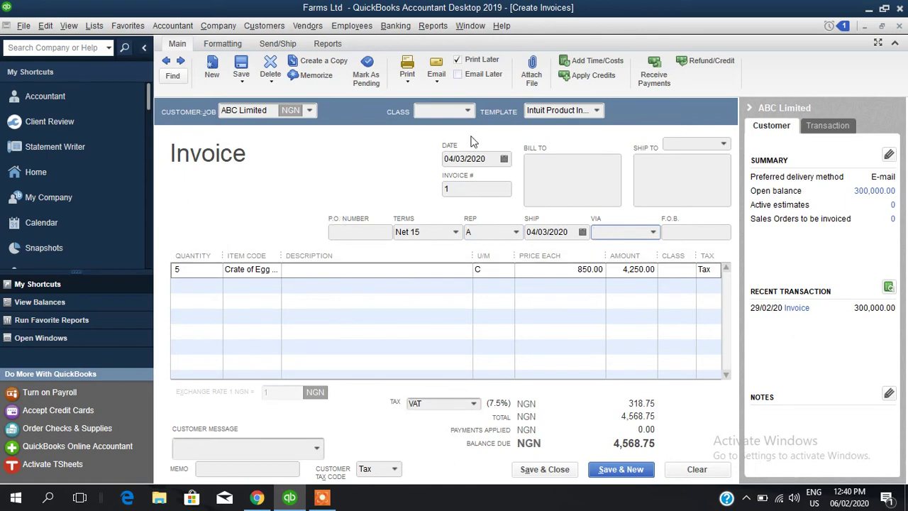
left_click(468, 111)
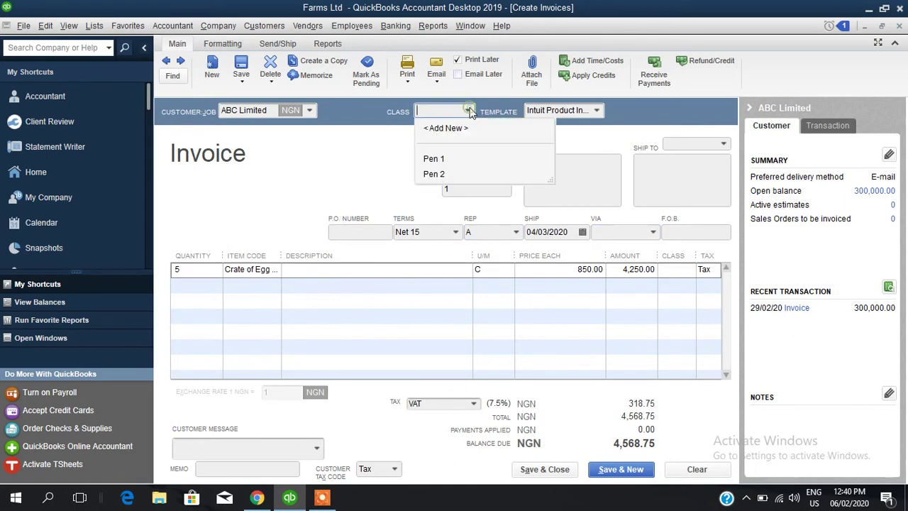
left_click(433, 159)
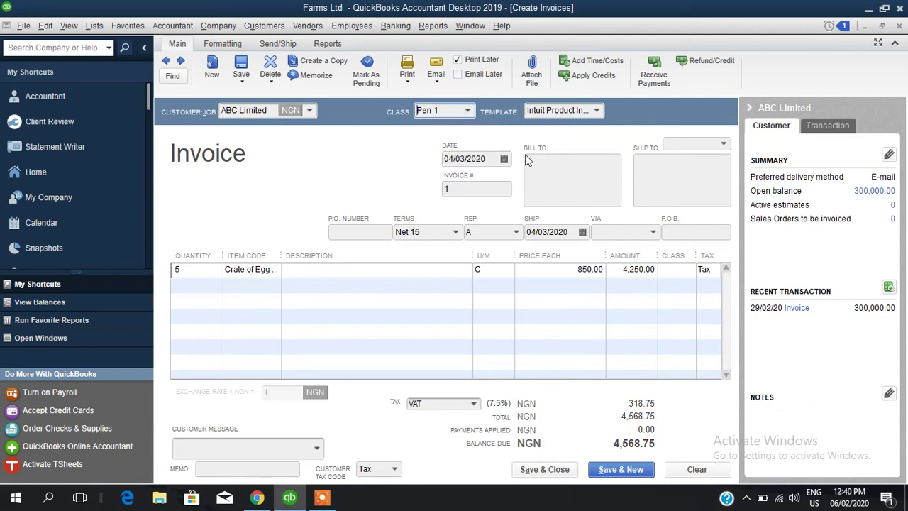
Save and close the ABC Limited invoice, making the customer's changed details permanent and leaving the line item without a class
left_click(537, 469)
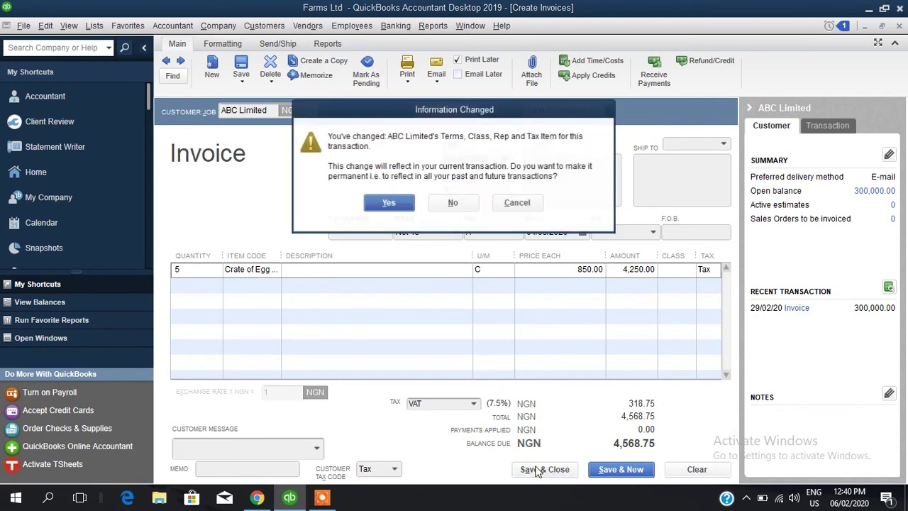
left_click(390, 204)
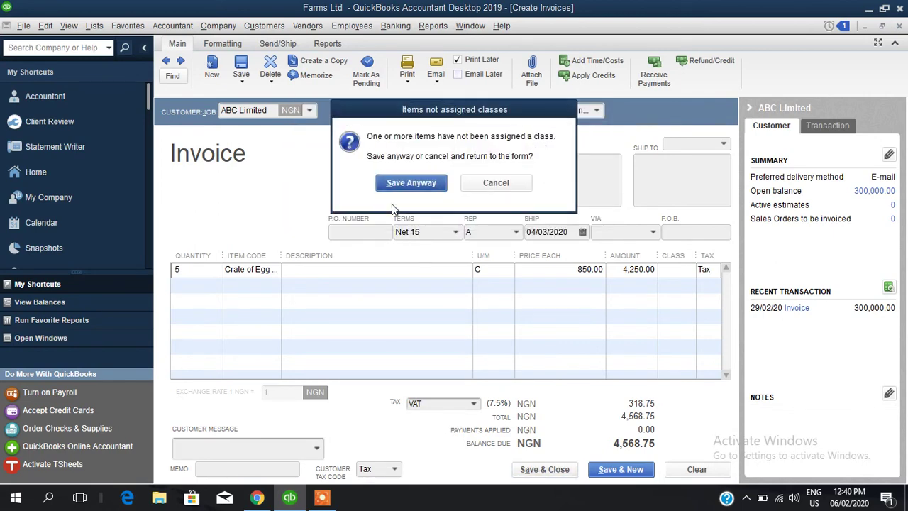
left_click(401, 182)
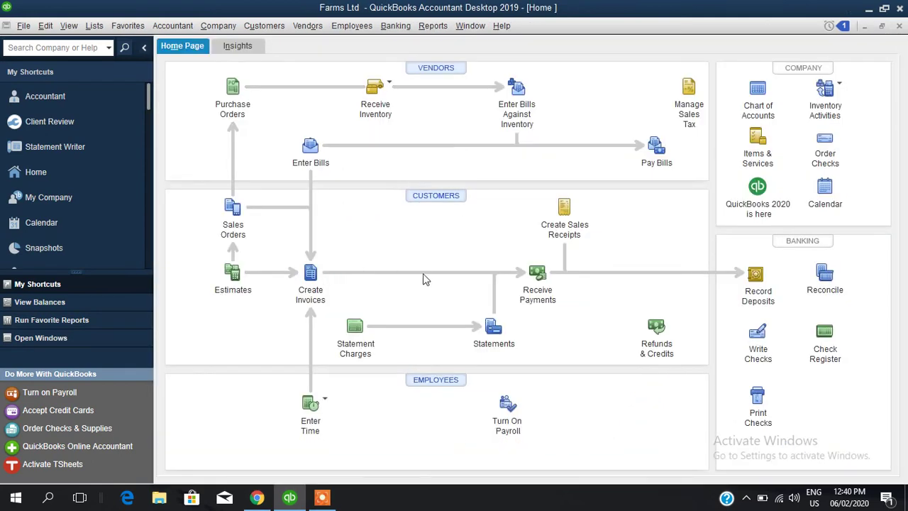
Review the Profit & Loss Standard report for all dates and close it without memorizing it
left_click(433, 28)
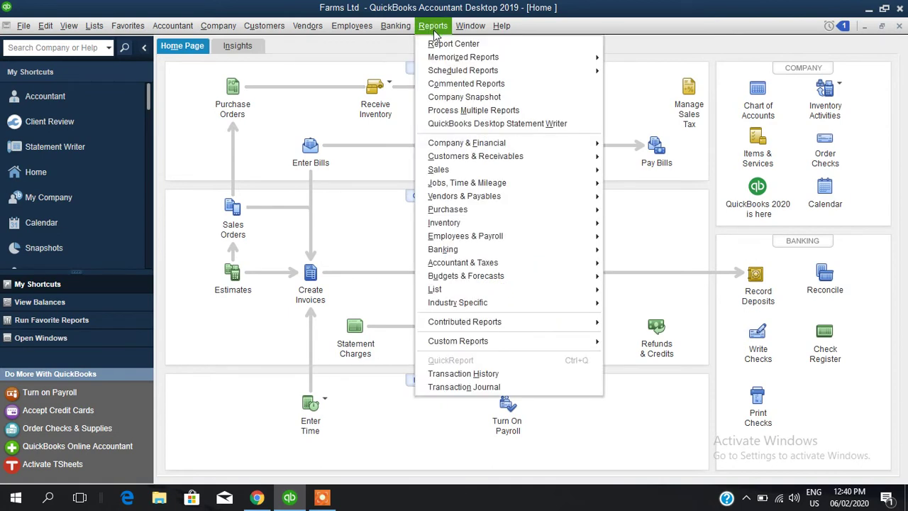
mouse_move(500, 144)
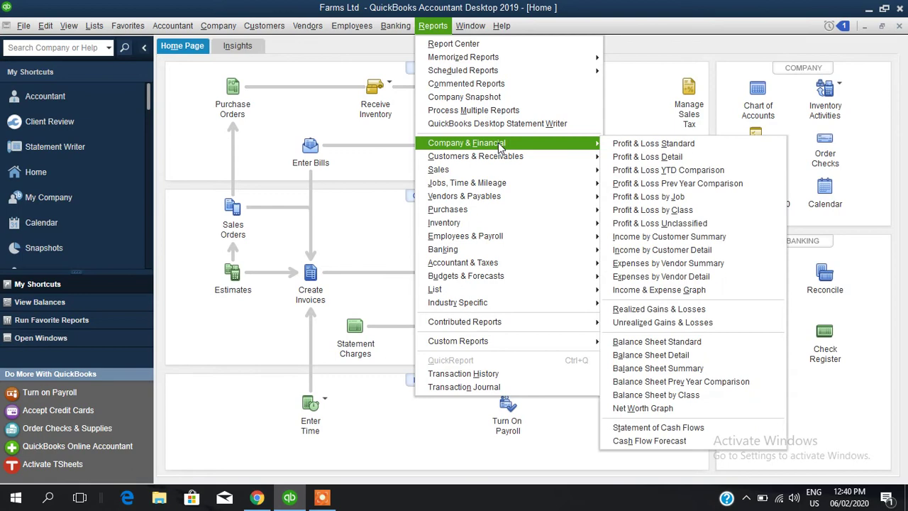
left_click(629, 144)
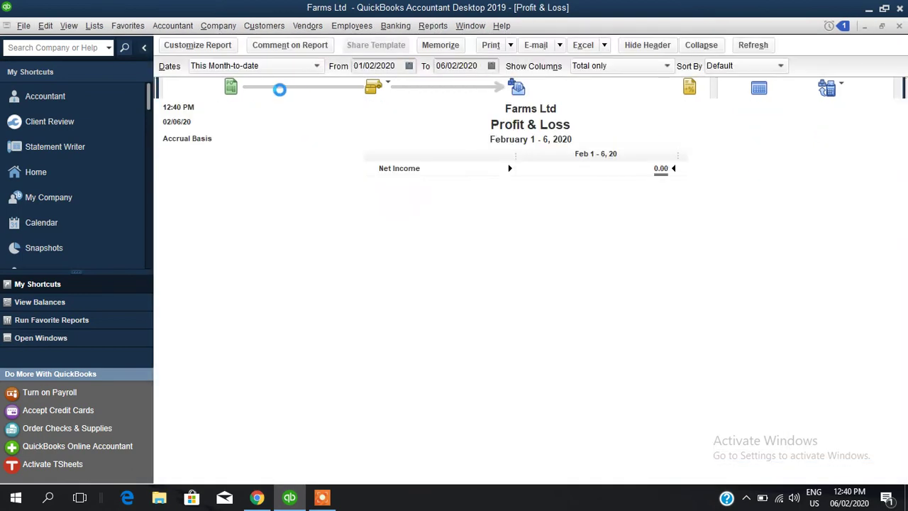
left_click(244, 68)
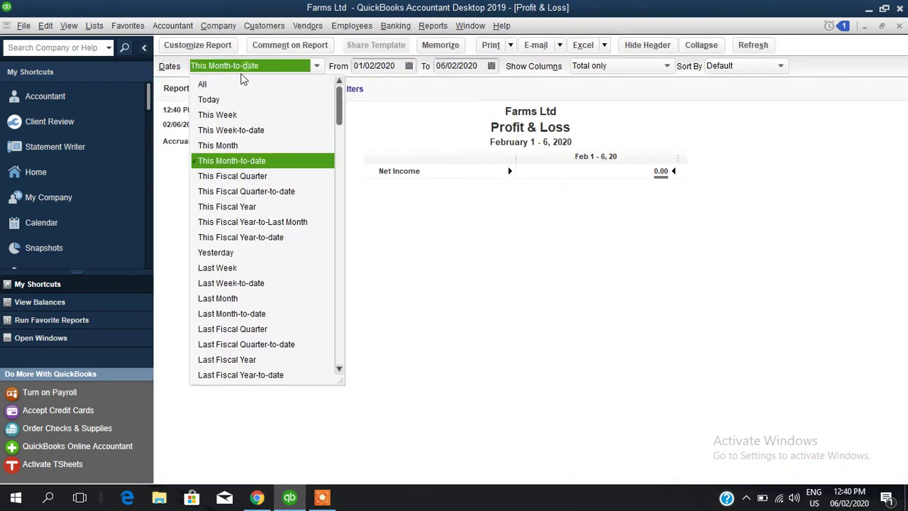
left_click(233, 85)
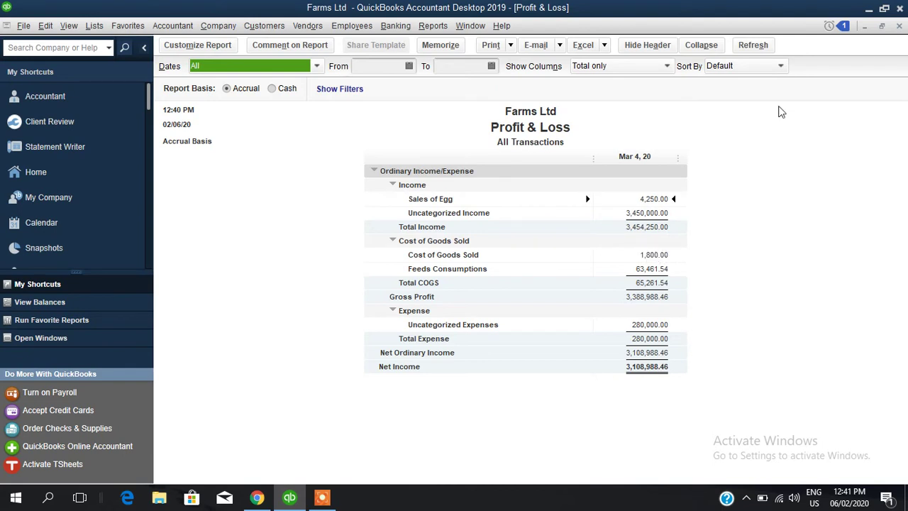
left_click(900, 26)
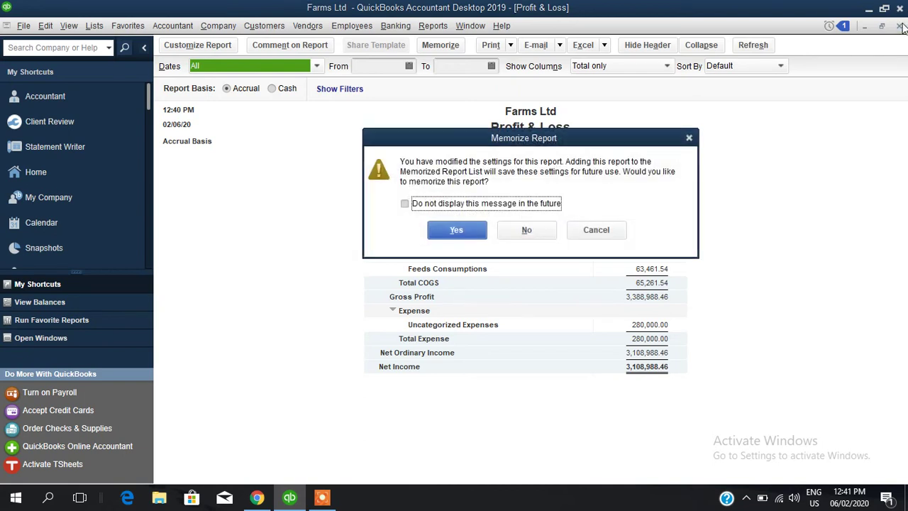
left_click(525, 231)
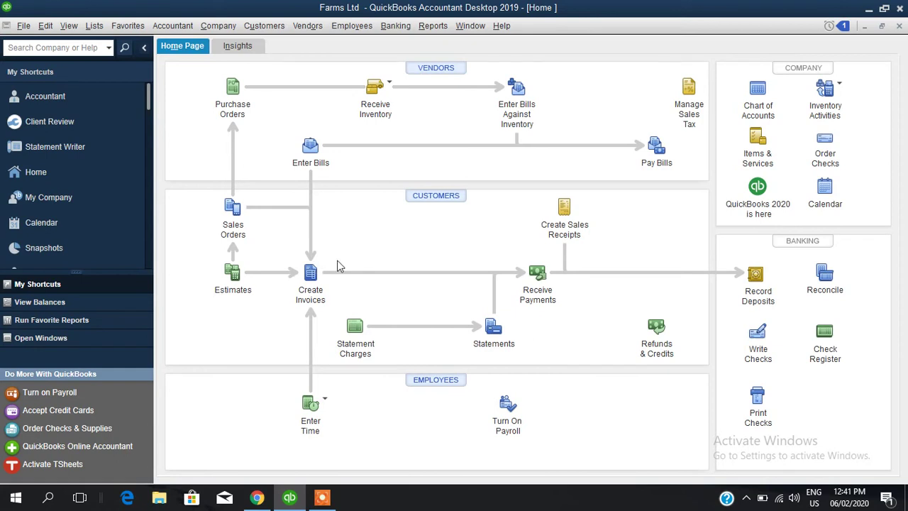
Check the customer payment form for a deposit account choice and close the form
left_click(540, 274)
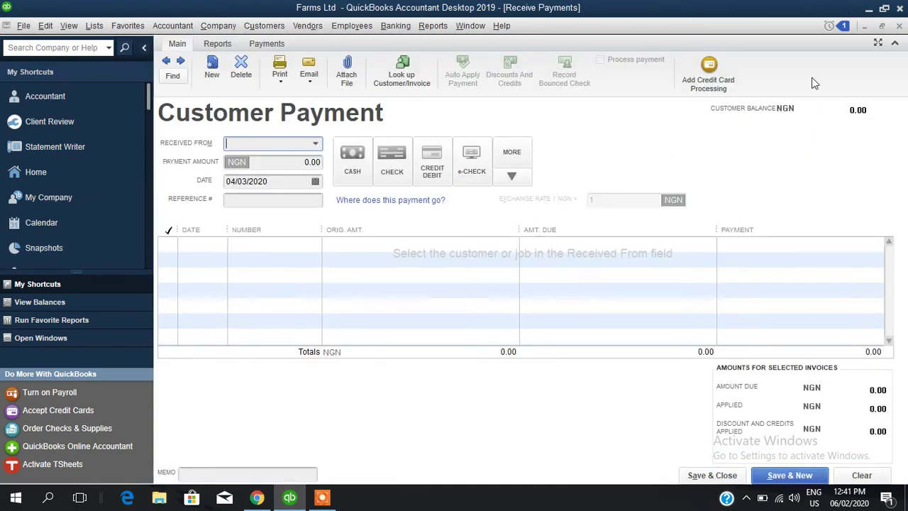
left_click(899, 27)
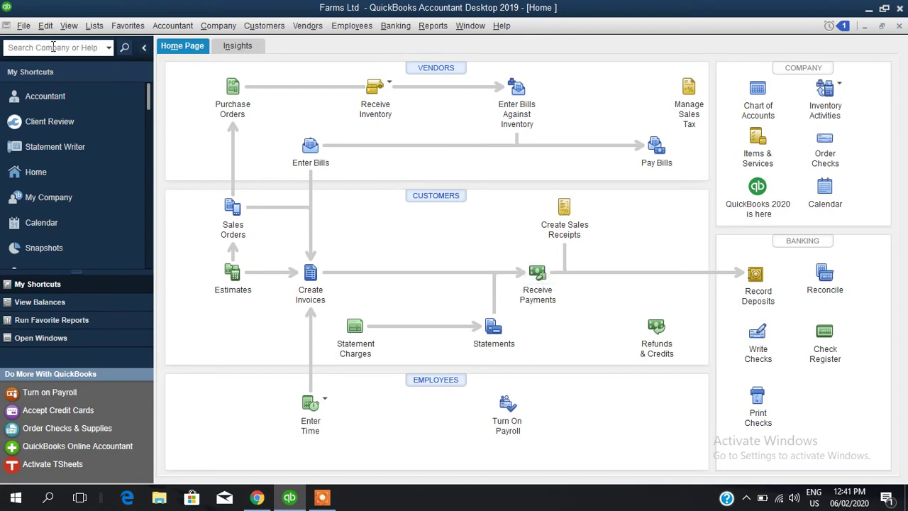
Turn off Use Undeposited Funds as a default deposit to account in the company payment preferences, accepting the closure of open windows
left_click(46, 27)
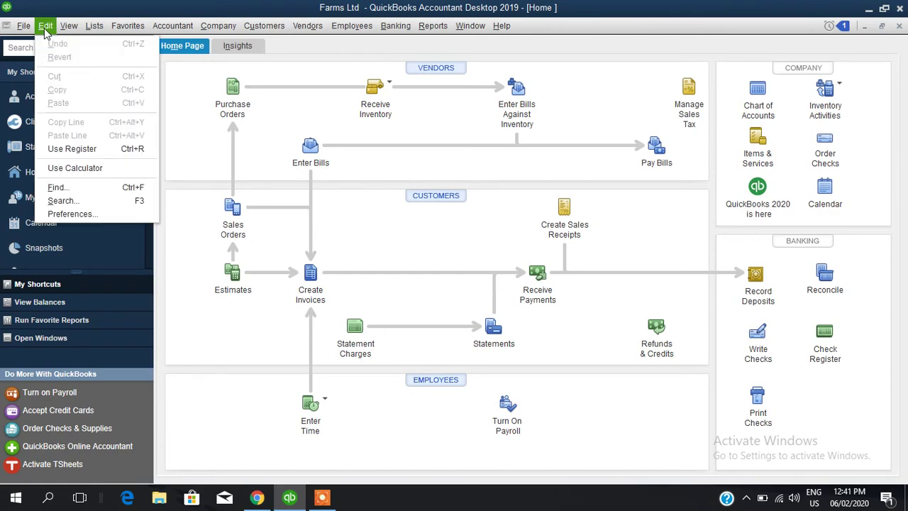
left_click(90, 215)
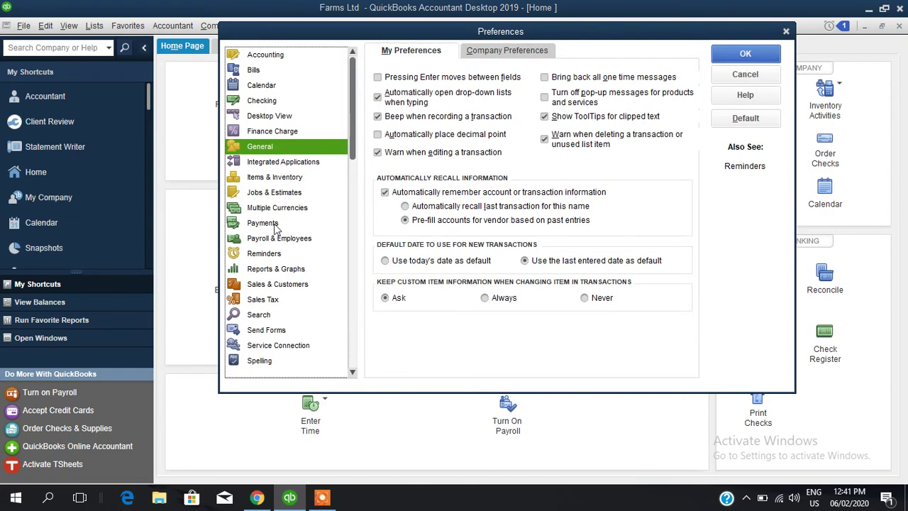
left_click(276, 224)
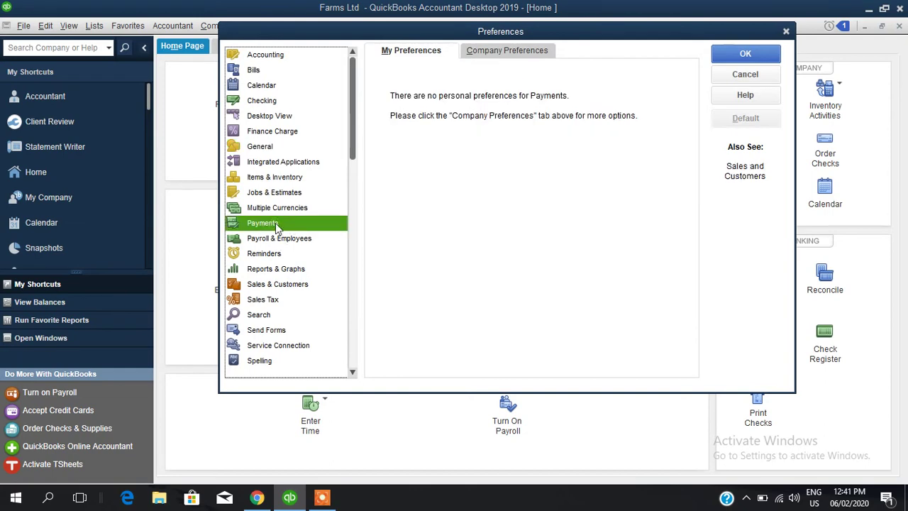
left_click(491, 53)
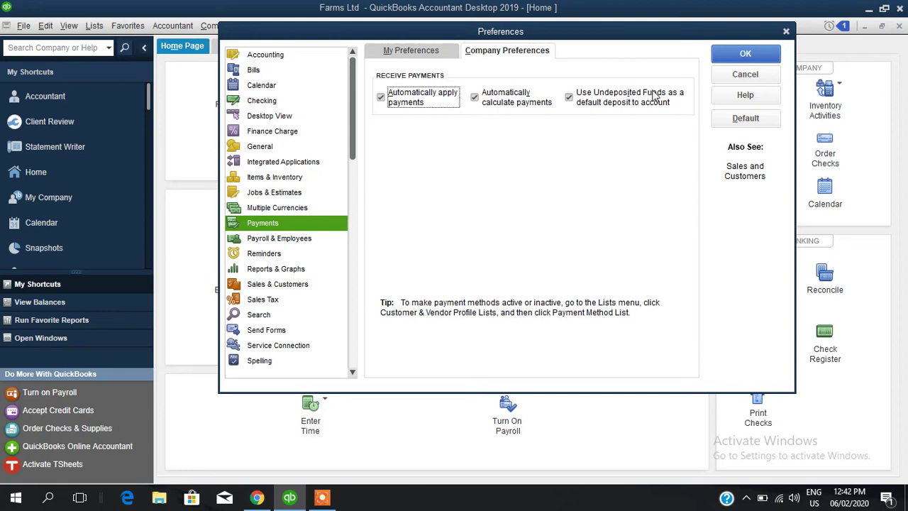
left_click(571, 99)
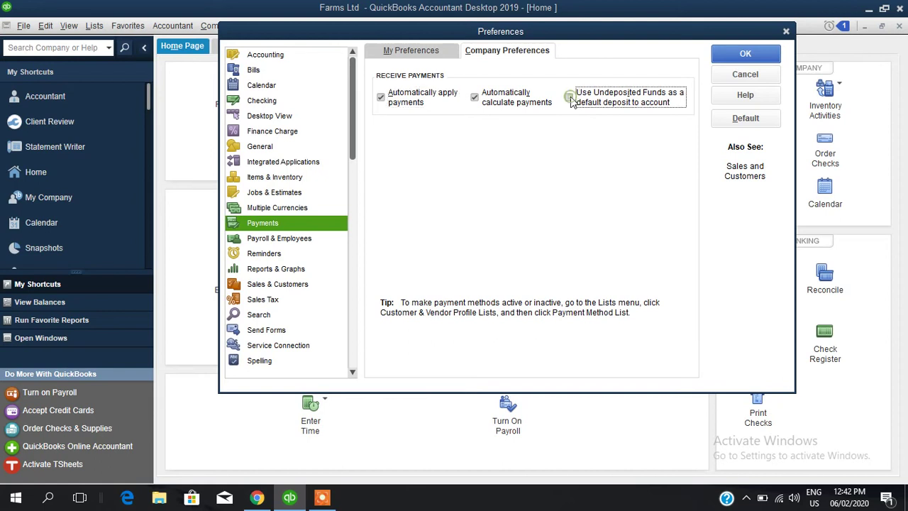
left_click(730, 60)
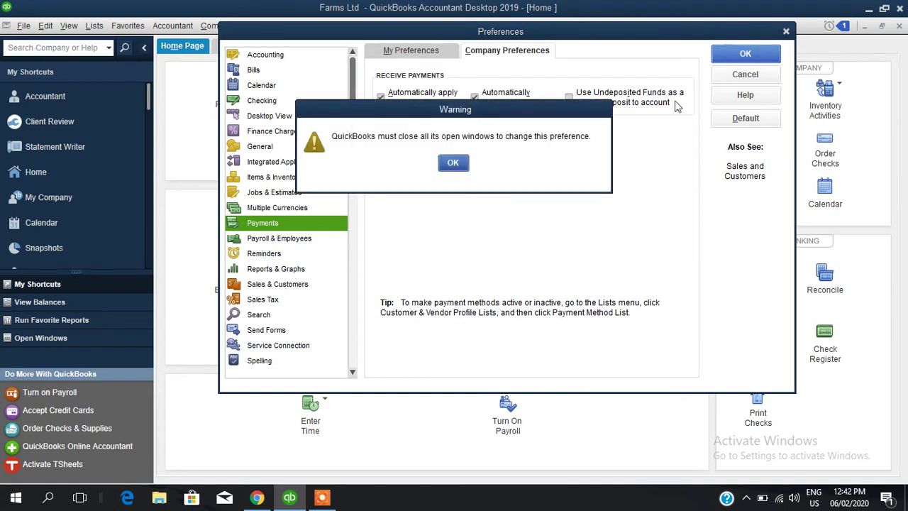
left_click(447, 162)
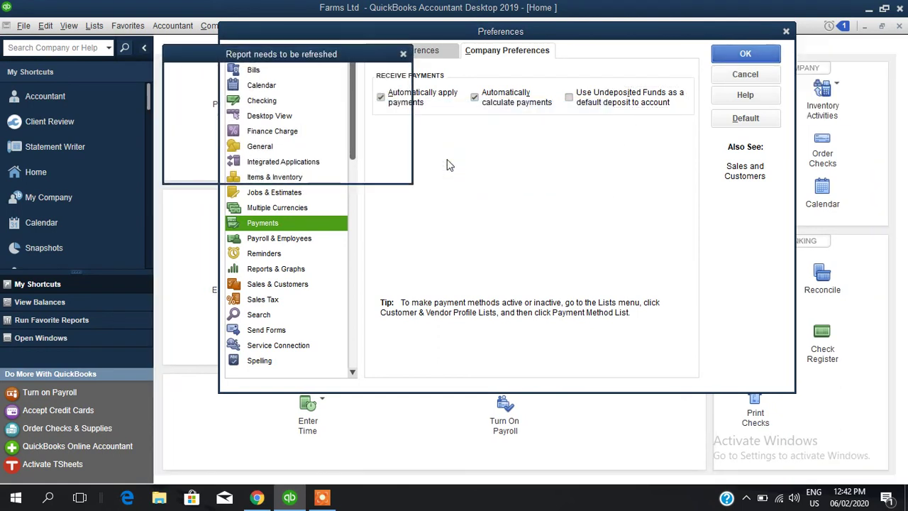
Close the open inventory valuation, balance sheet and profit and loss reports without refreshing or memorizing them, cancelling at the last Profit & Loss report
left_click(328, 158)
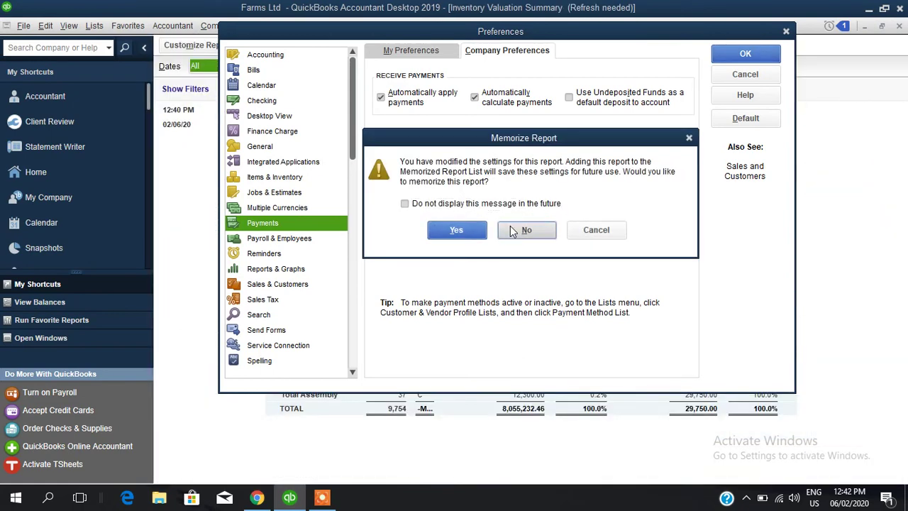
left_click(512, 229)
left_click(314, 157)
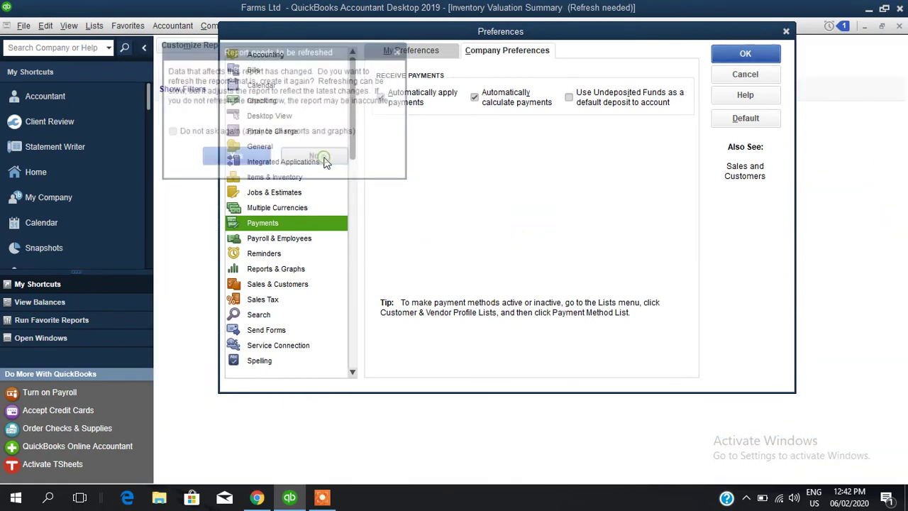
left_click(547, 232)
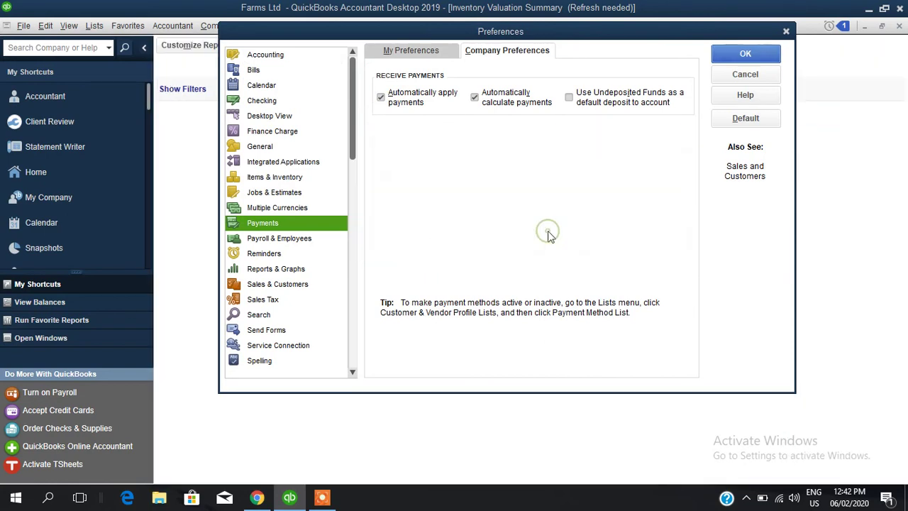
left_click(313, 154)
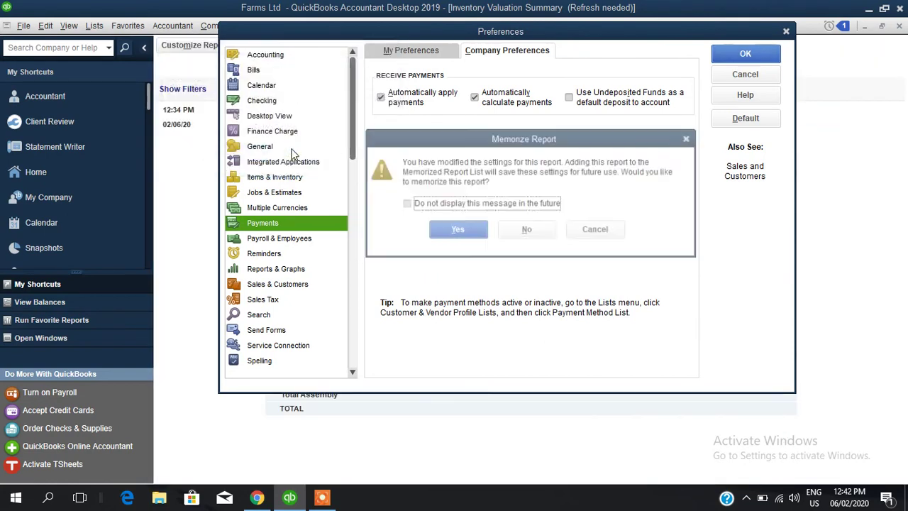
left_click(537, 240)
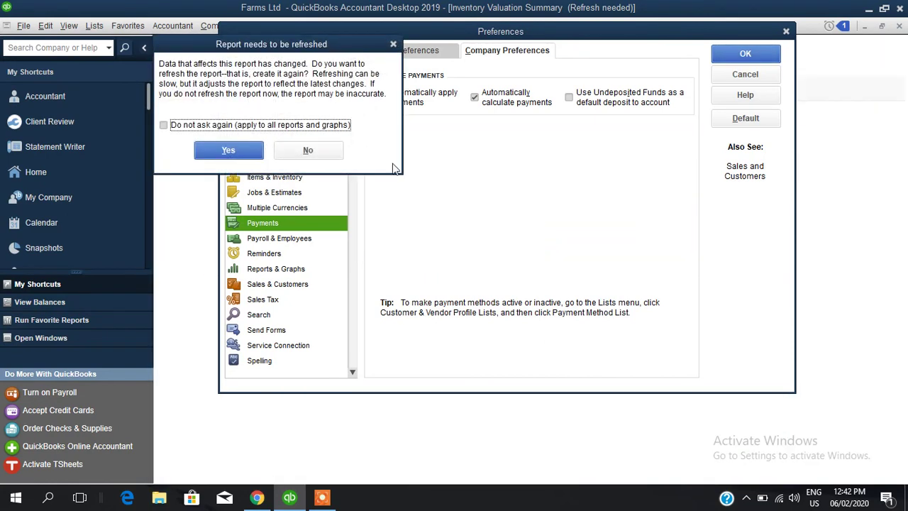
left_click(308, 151)
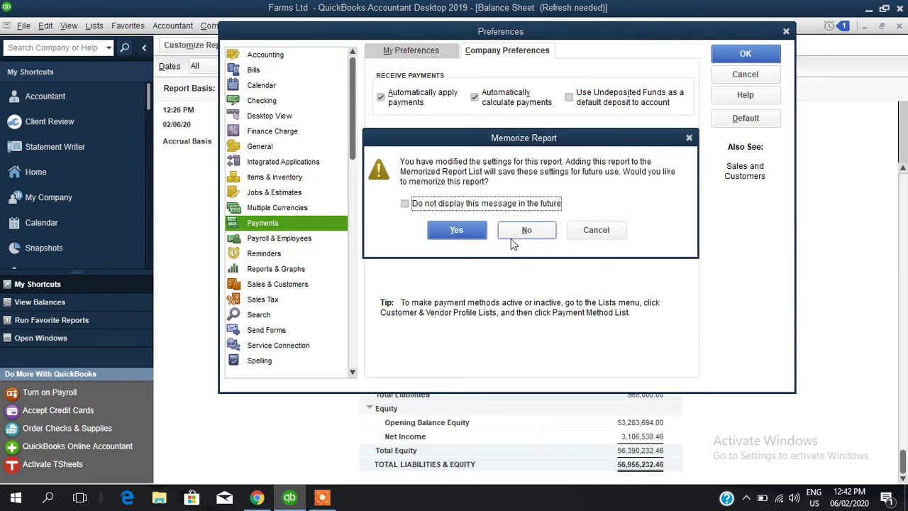
left_click(516, 235)
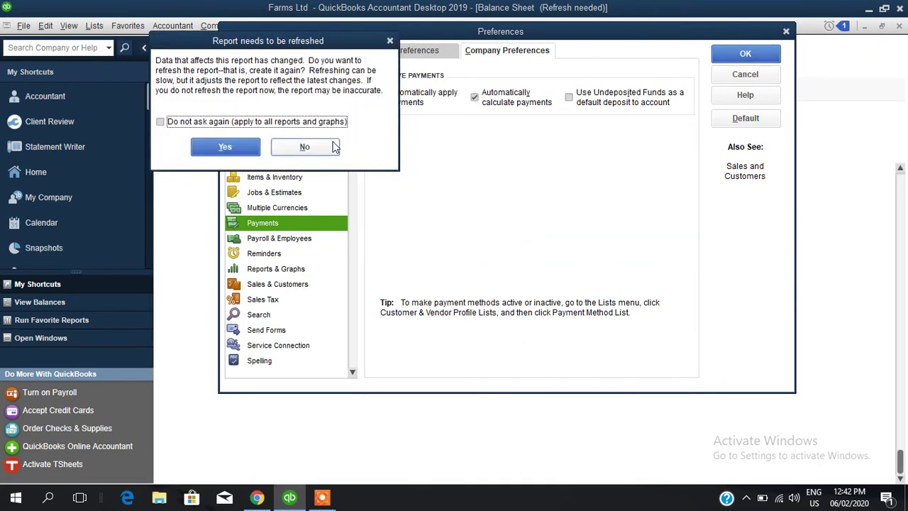
left_click(327, 145)
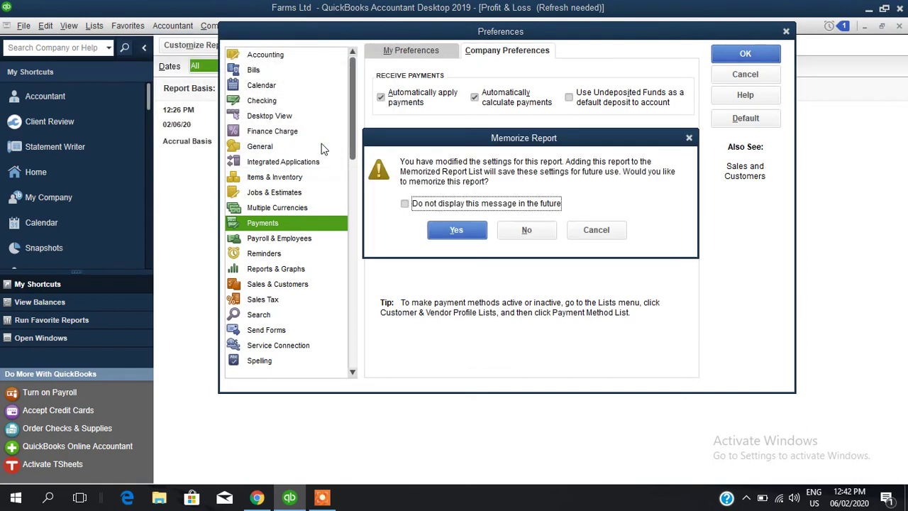
left_click(457, 230)
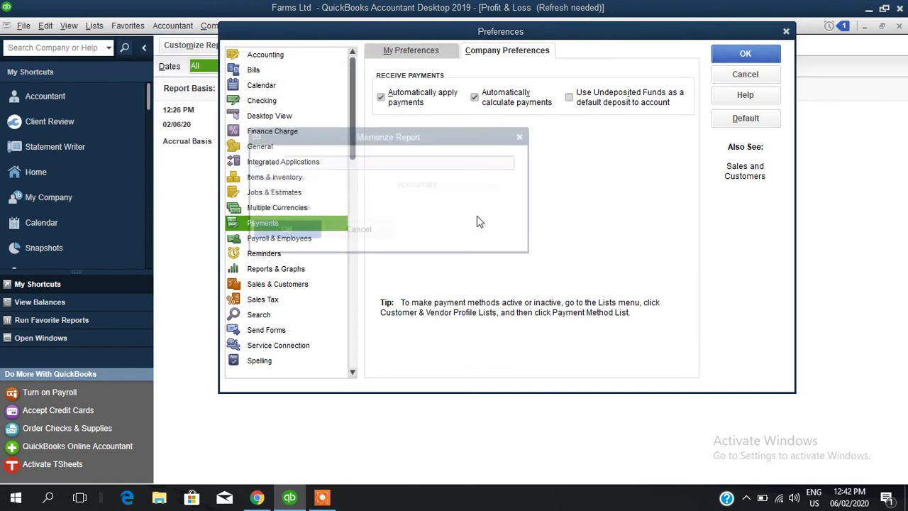
left_click(359, 230)
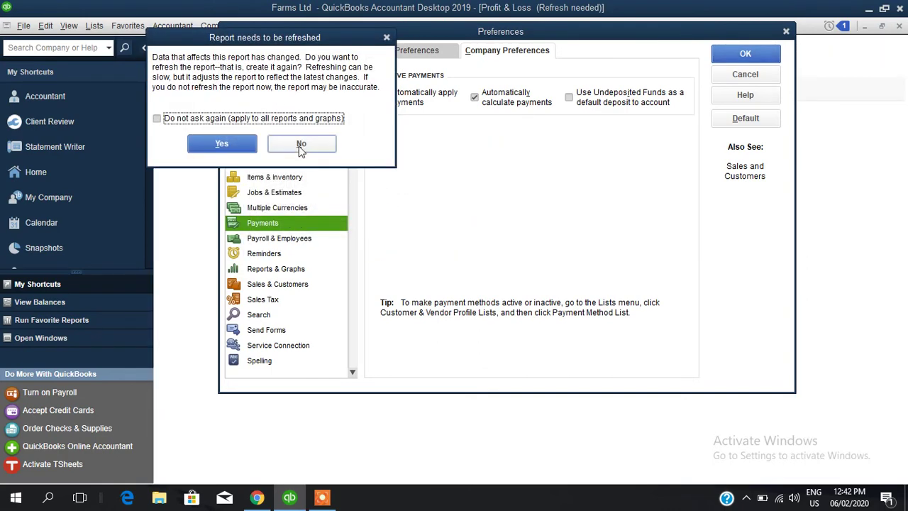
left_click(301, 143)
left_click(531, 227)
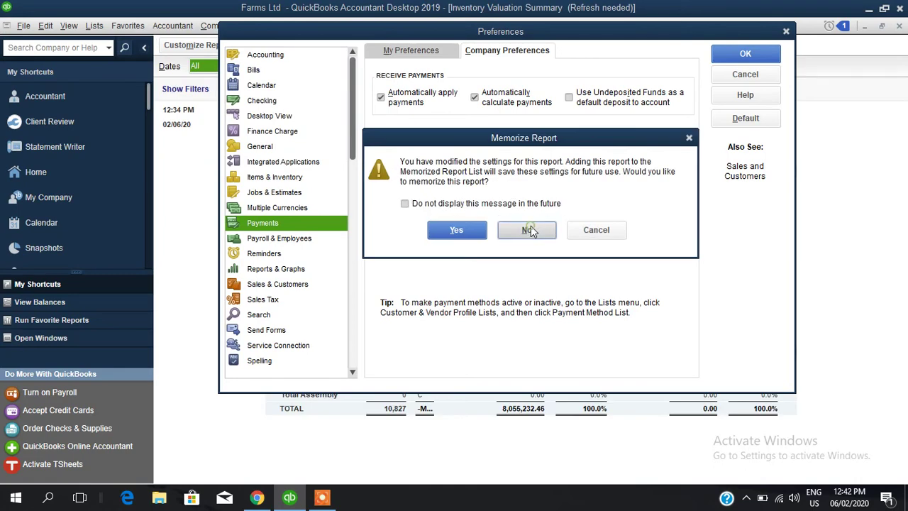
left_click(298, 140)
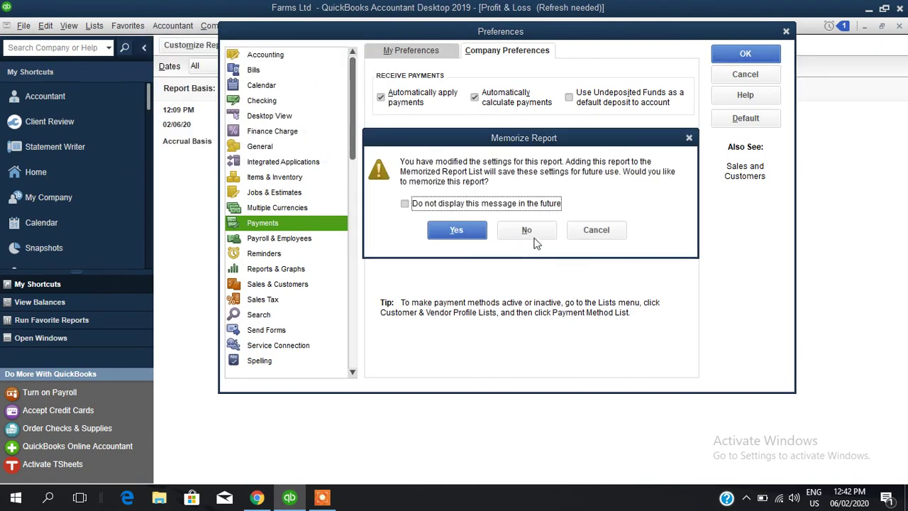
left_click(596, 230)
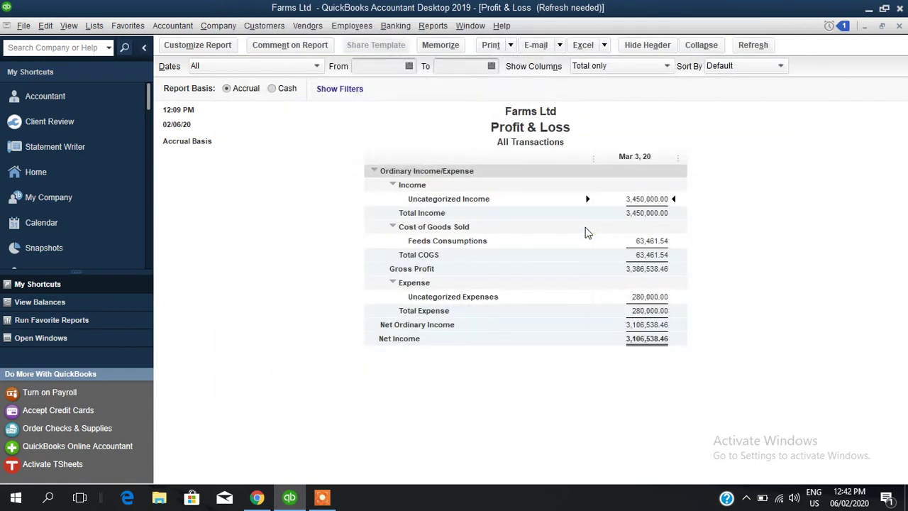
Start a customer payment received from ABC Limited and apply it to both open invoices, 300,000.00 and 4,568.75
left_click(60, 173)
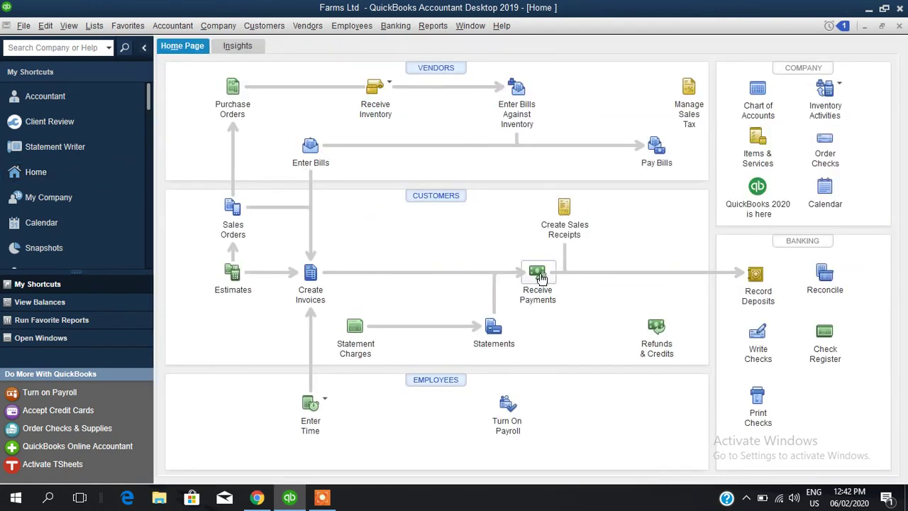
left_click(539, 277)
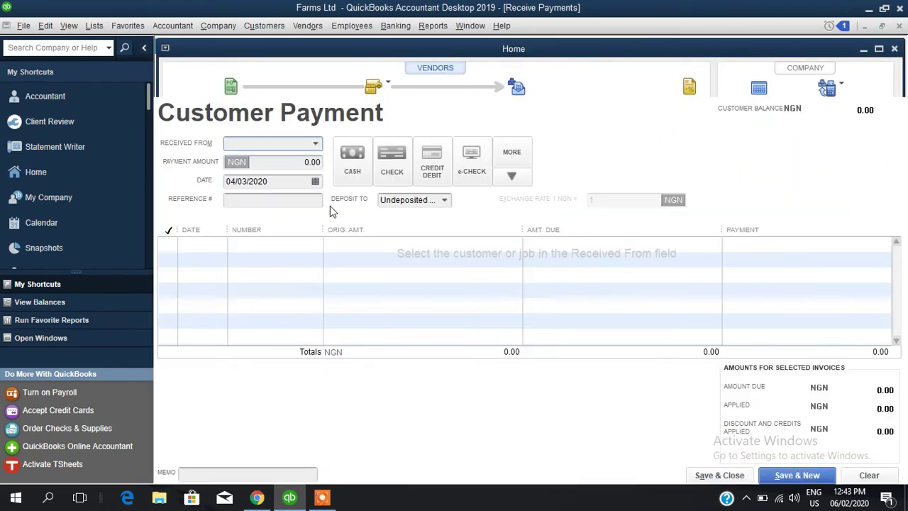
left_click(445, 201)
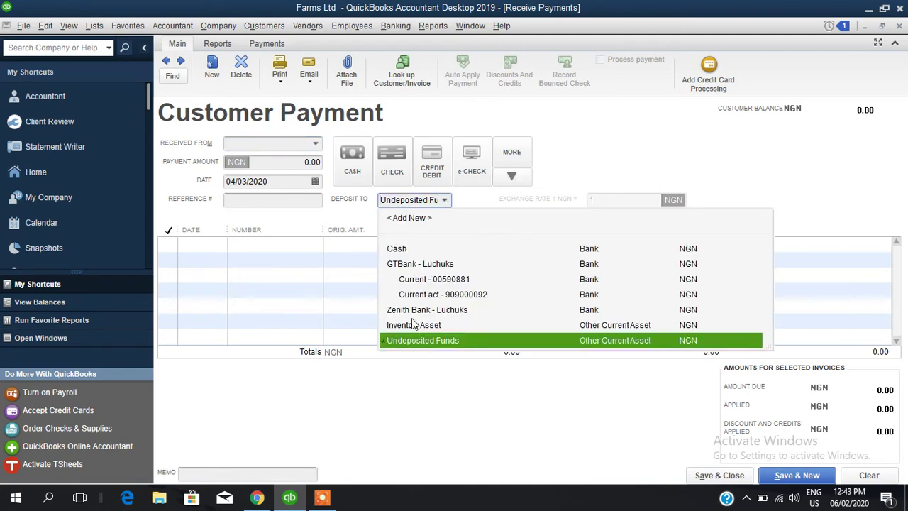
left_click(317, 145)
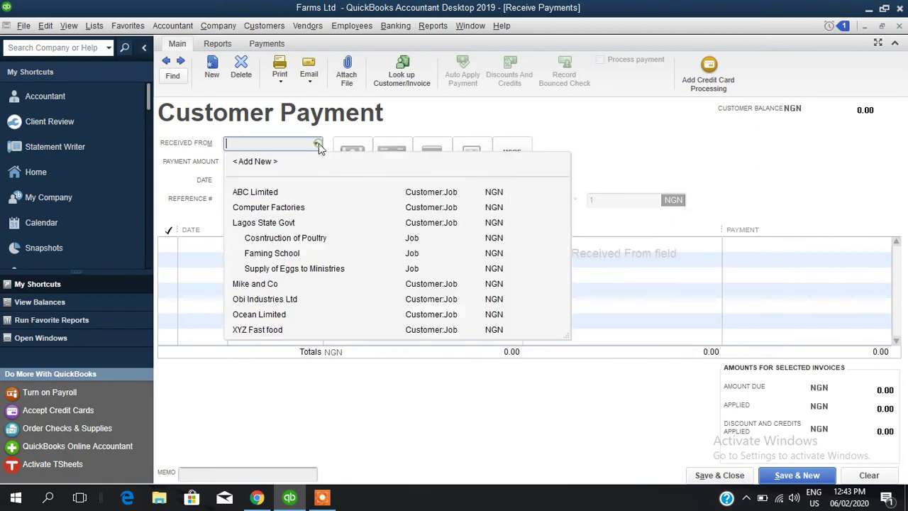
left_click(270, 191)
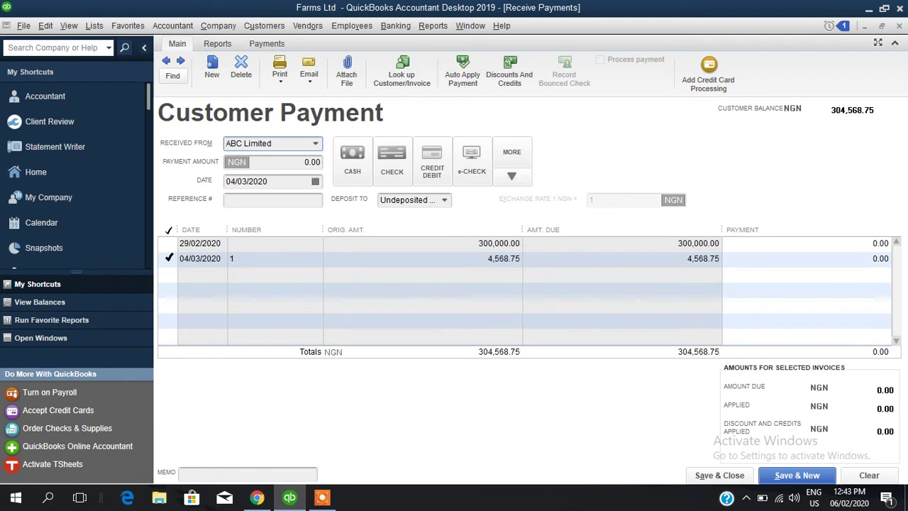
left_click(169, 258)
left_click(496, 242)
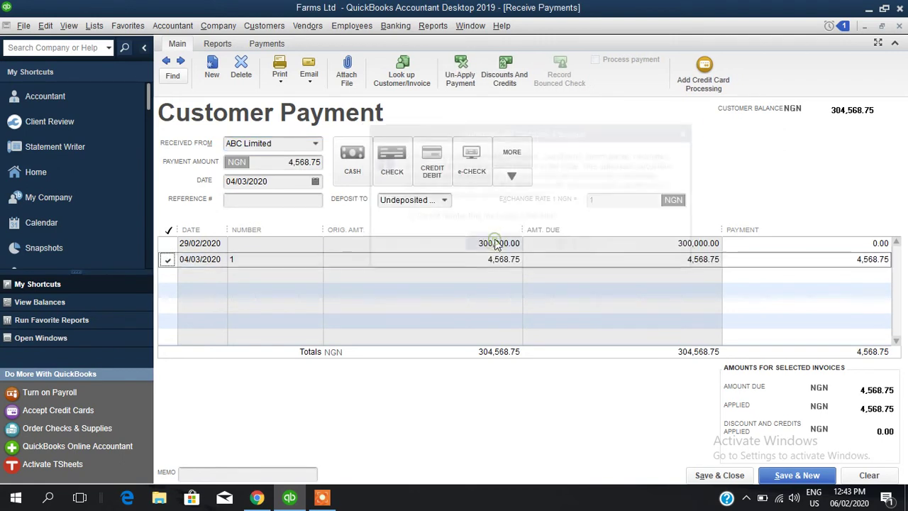
left_click(167, 243)
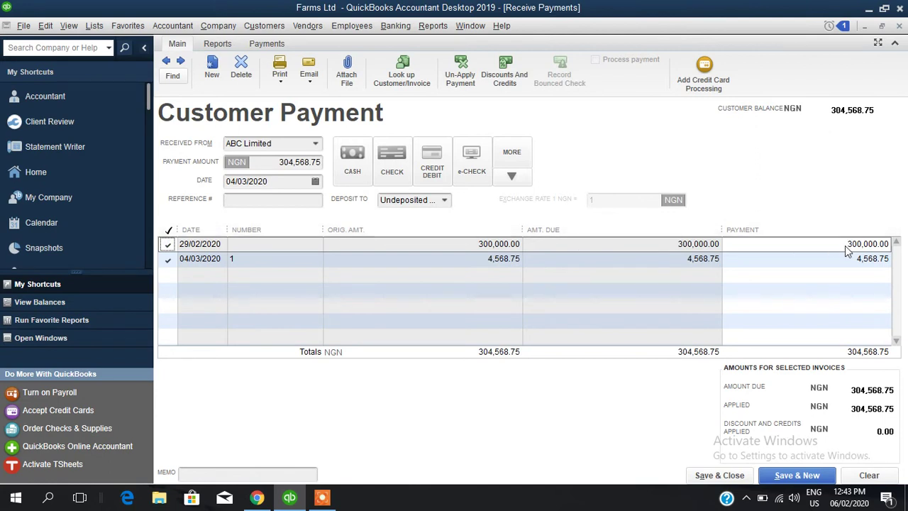
Set the ABC Limited payment to deposit to the Cash account, then save and close it
left_click(446, 201)
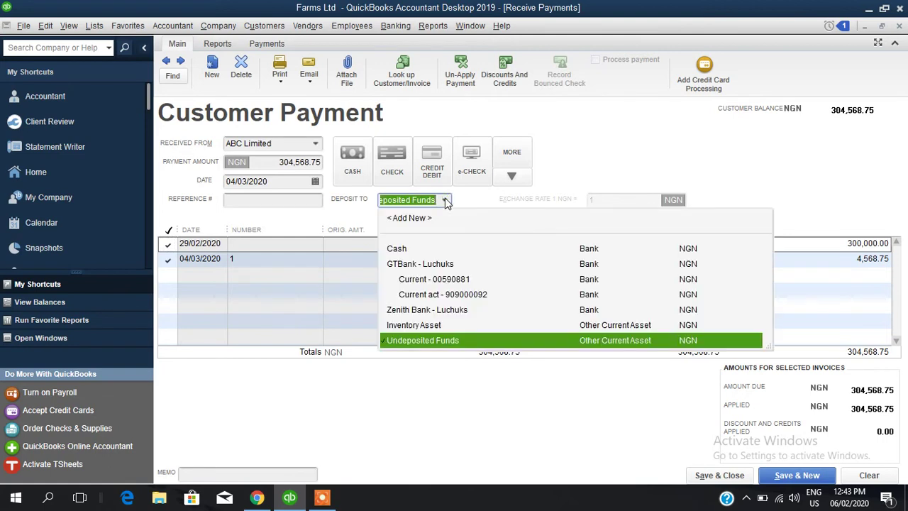
left_click(397, 249)
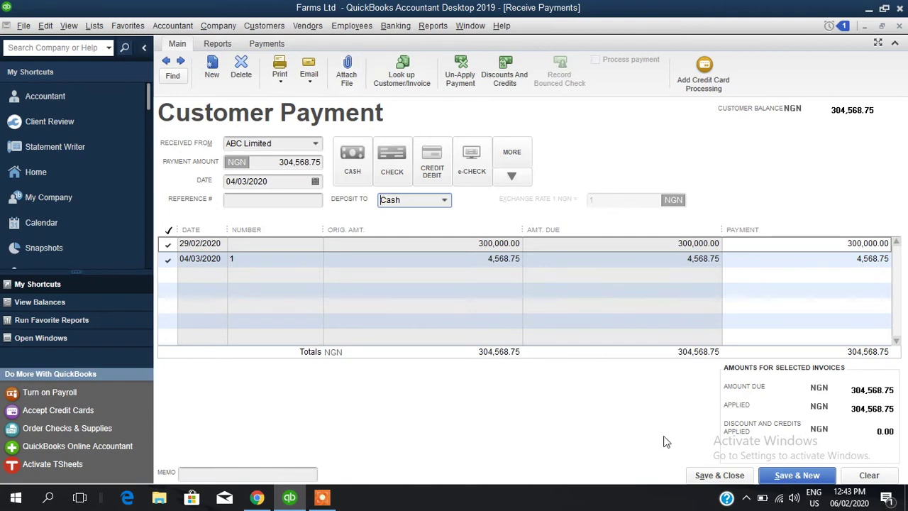
left_click(712, 476)
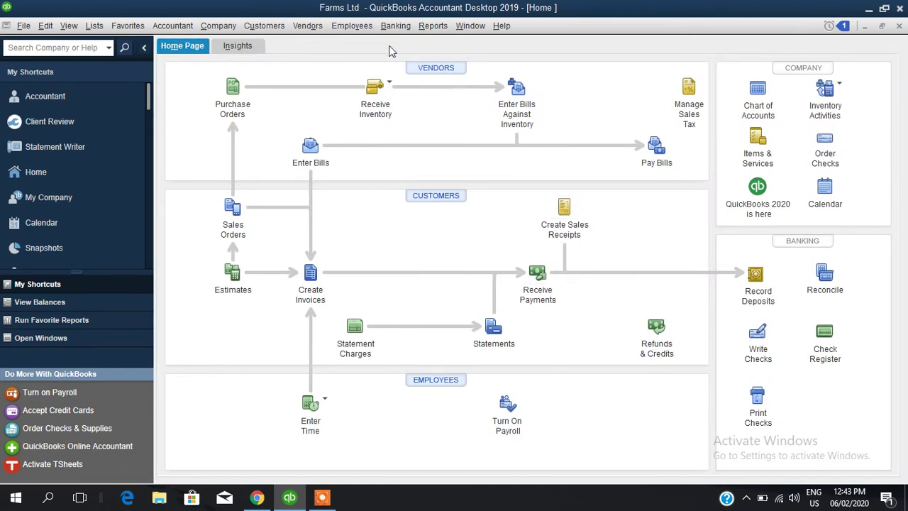
Review the Cash account register for the ABC Limited payment and close the register
left_click(401, 27)
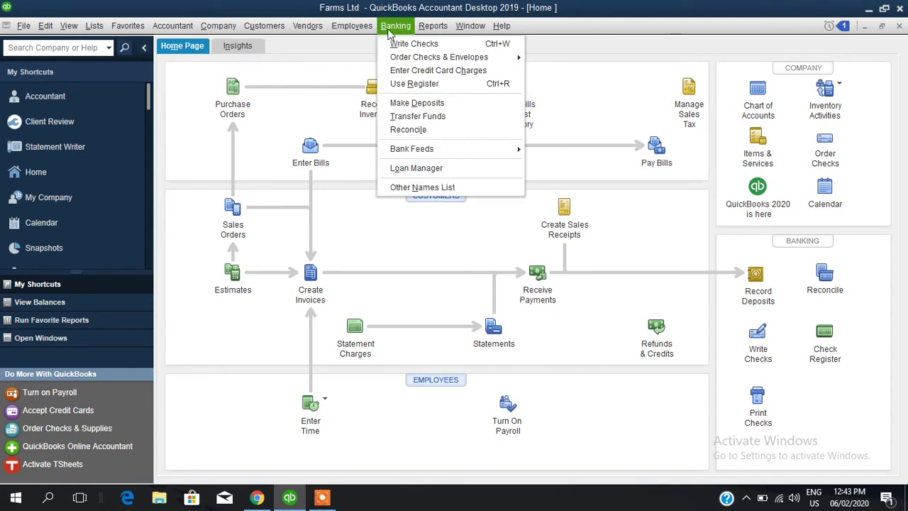
left_click(403, 84)
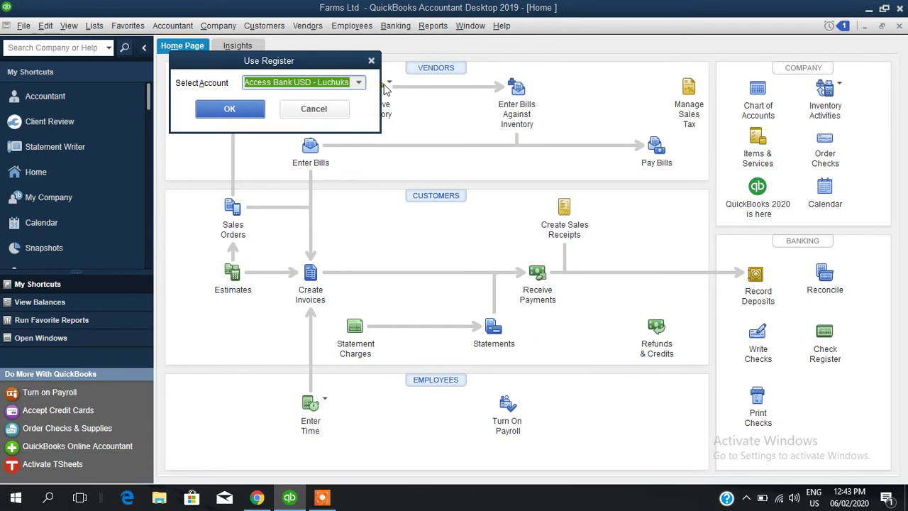
left_click(360, 84)
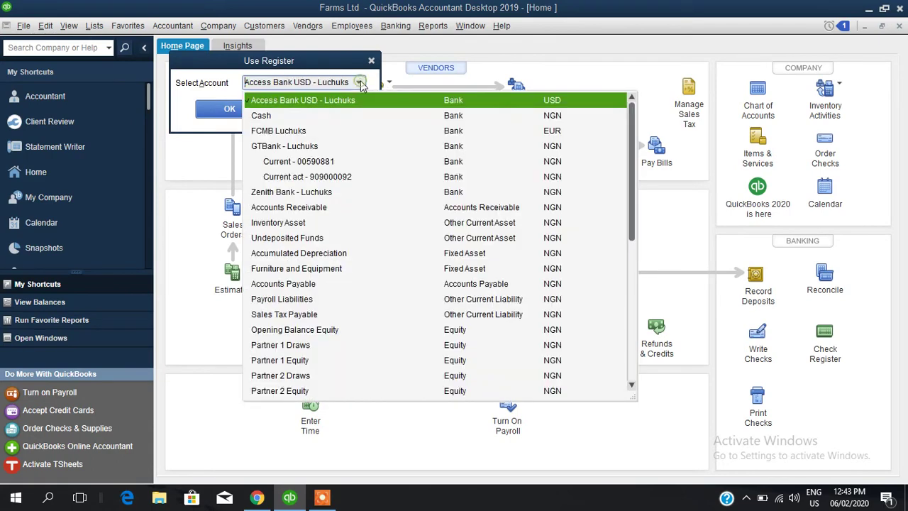
left_click(282, 118)
left_click(245, 110)
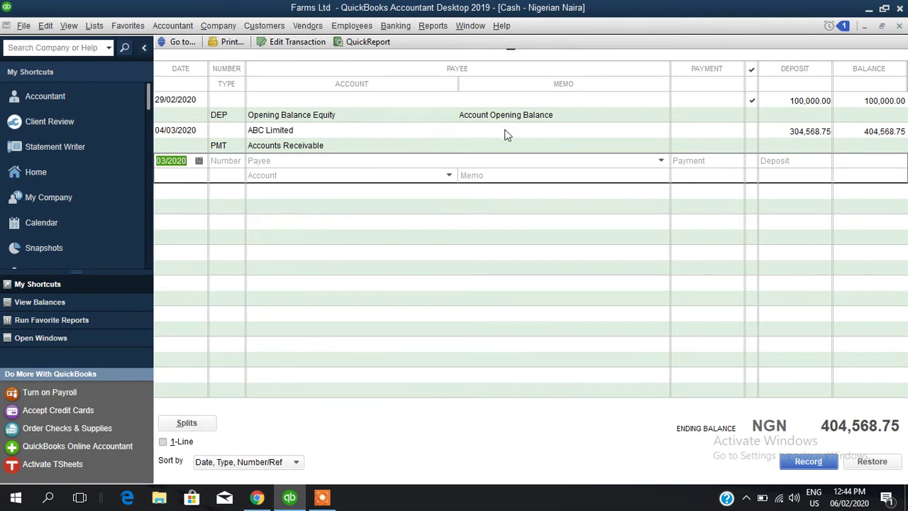
left_click(900, 26)
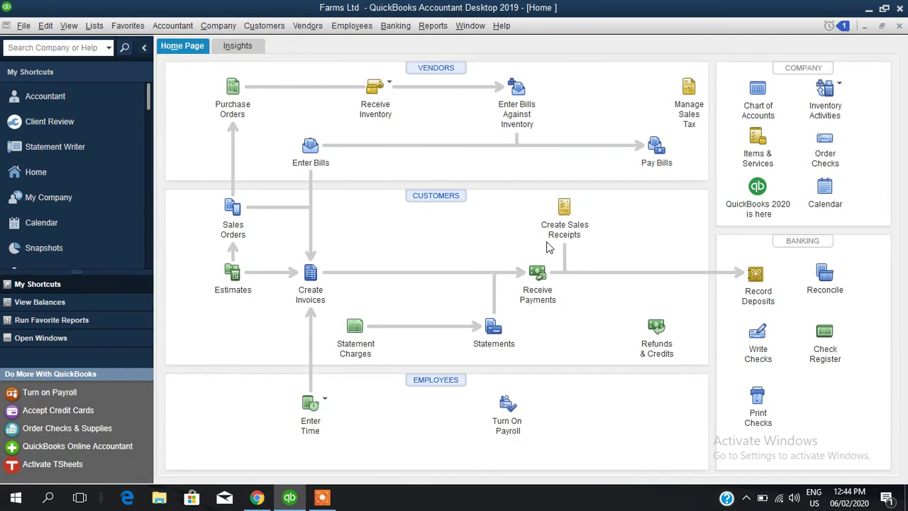
Start a funds transfer from Cash to the first current sub-account under GTBank - Luchuks
left_click(395, 26)
left_click(426, 116)
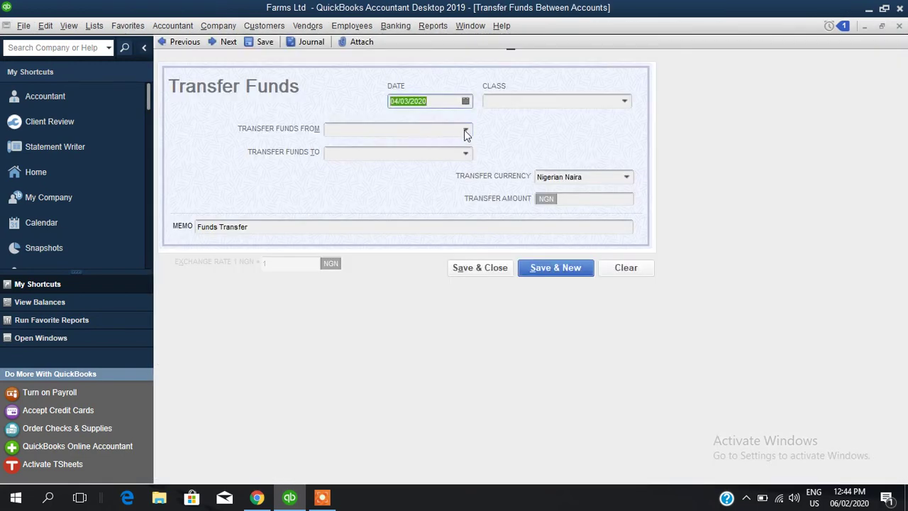
left_click(465, 131)
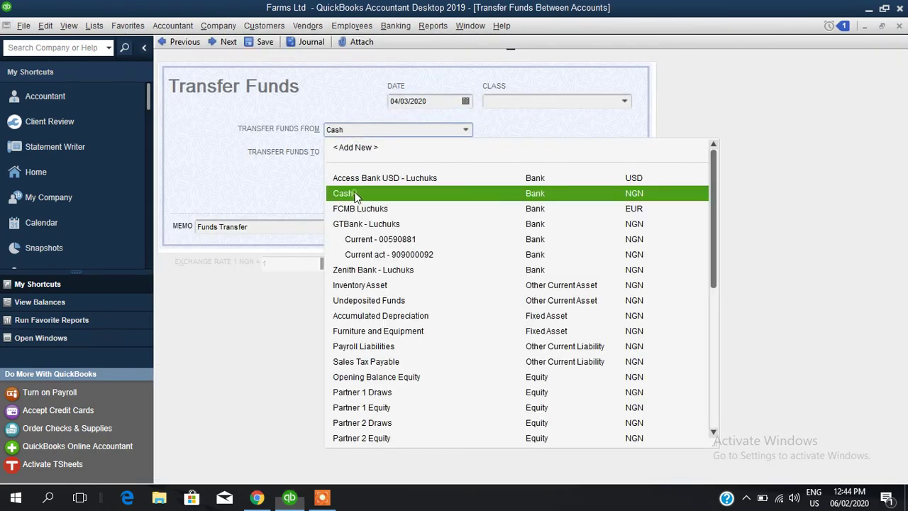
left_click(356, 195)
left_click(465, 153)
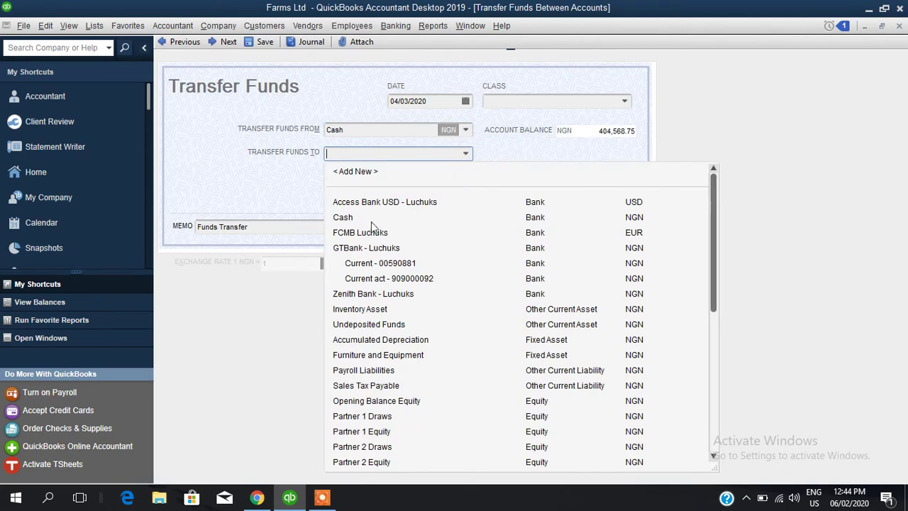
left_click(401, 263)
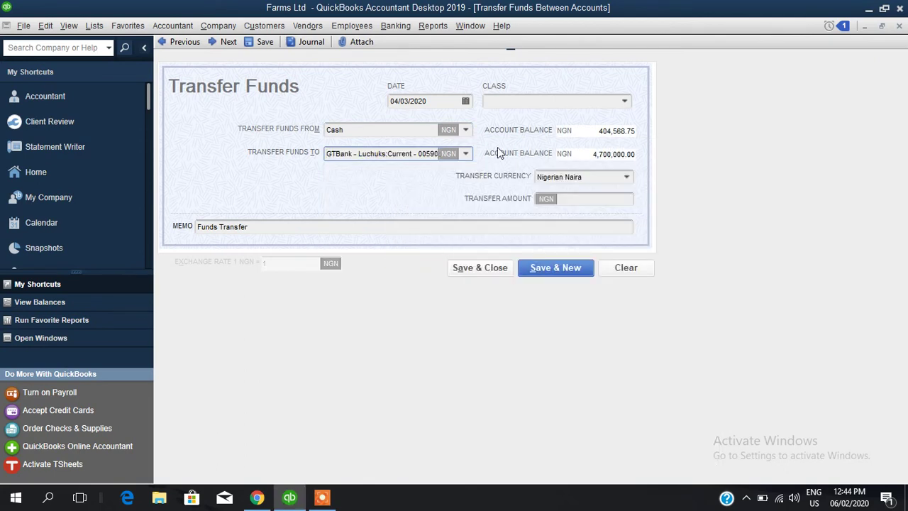
Set the transfer amount to 300,000.00 and save and close the transfer without assigning a class
left_click(575, 200)
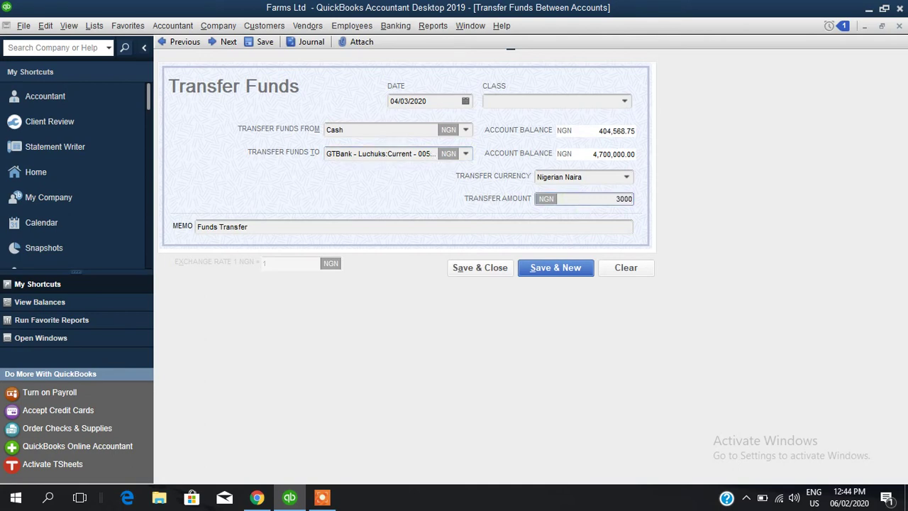
left_click(543, 228)
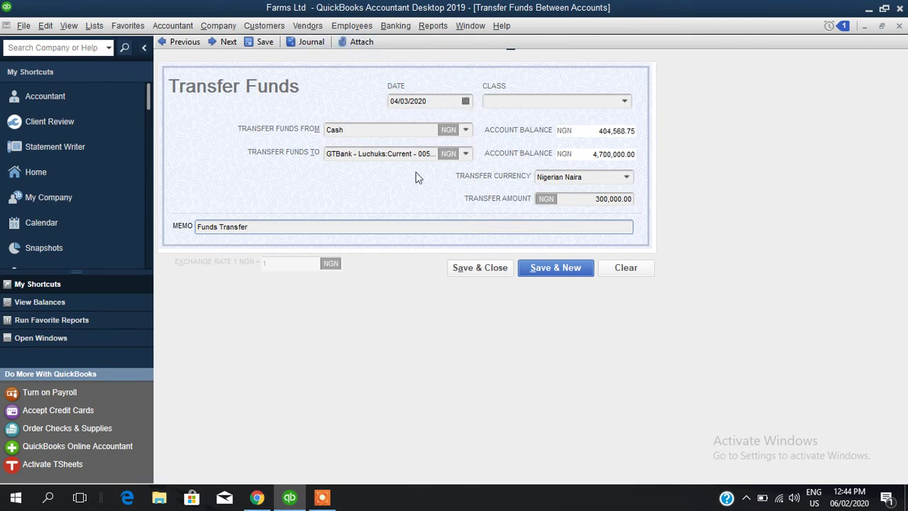
left_click(483, 274)
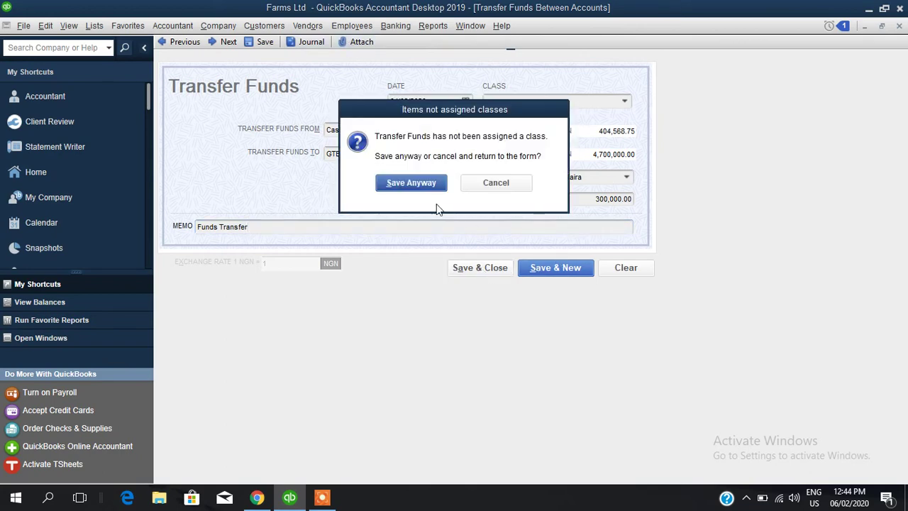
left_click(407, 184)
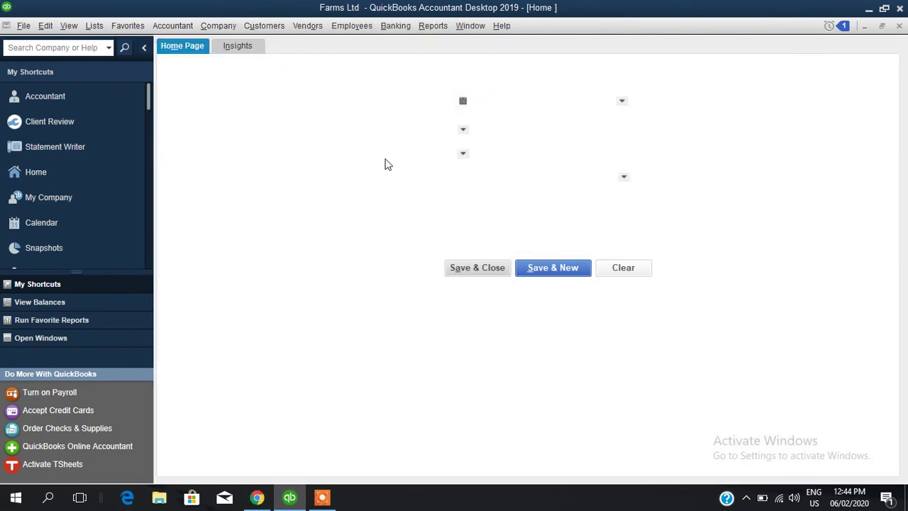
Review the register of the first GTBank - Luchuks current sub-account for the transferred funds and close it
left_click(400, 36)
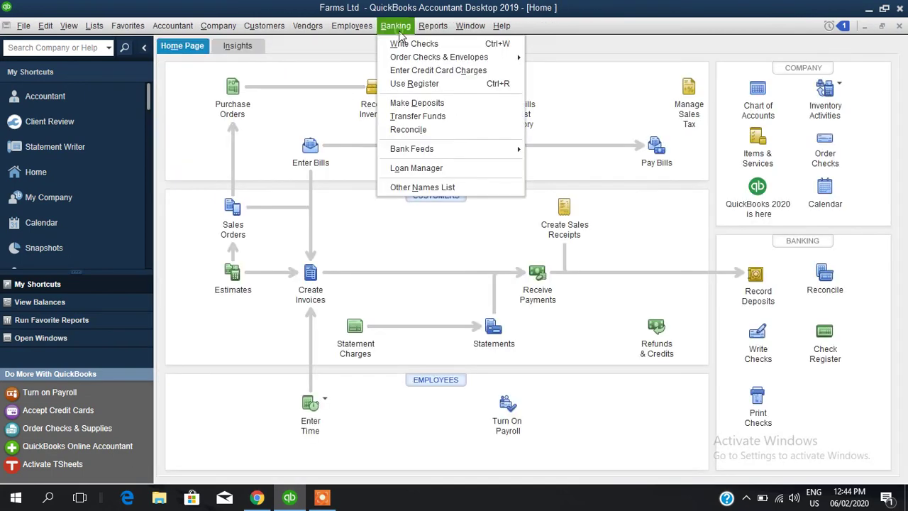
left_click(447, 87)
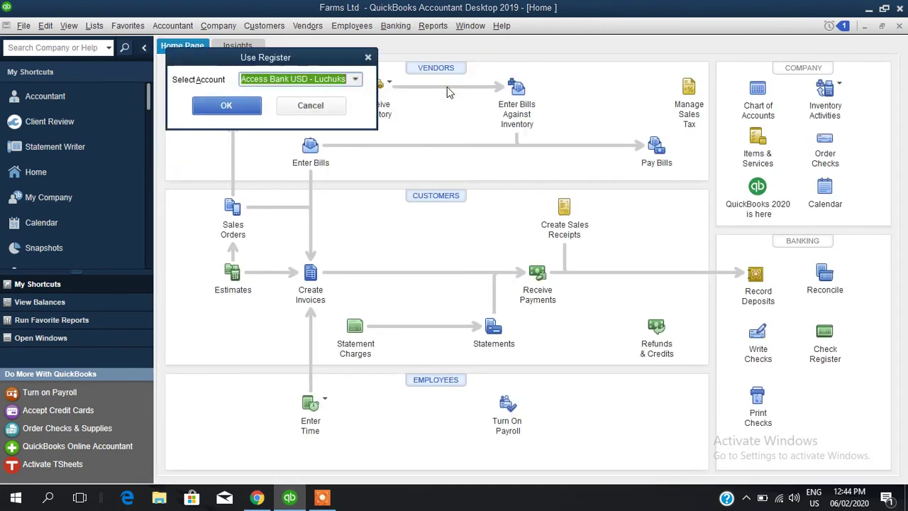
left_click(359, 80)
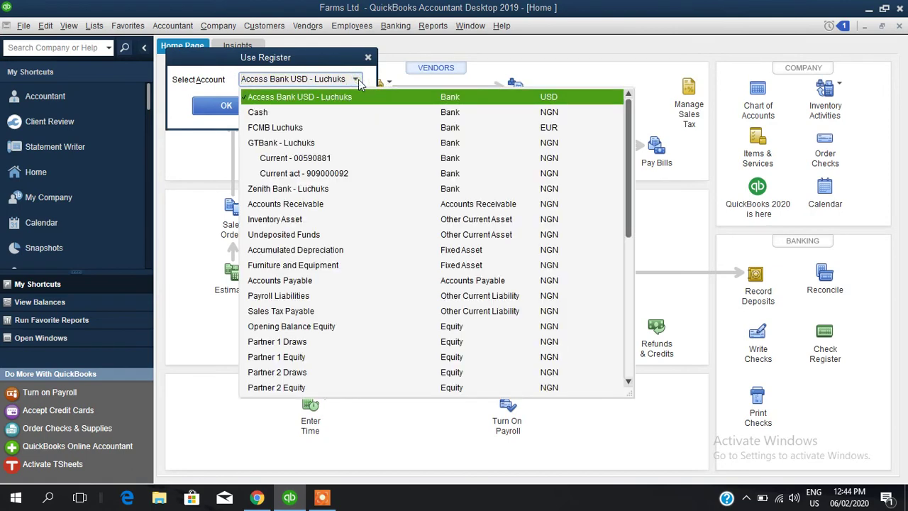
left_click(304, 158)
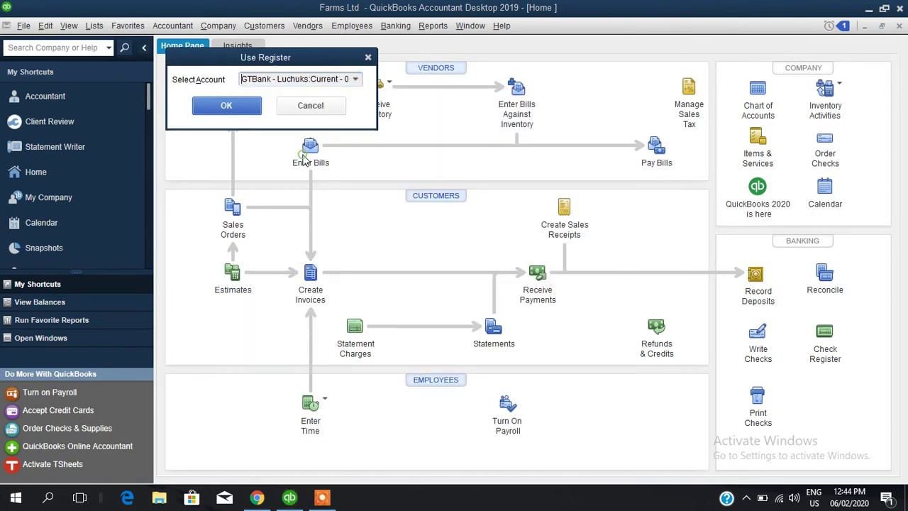
left_click(237, 106)
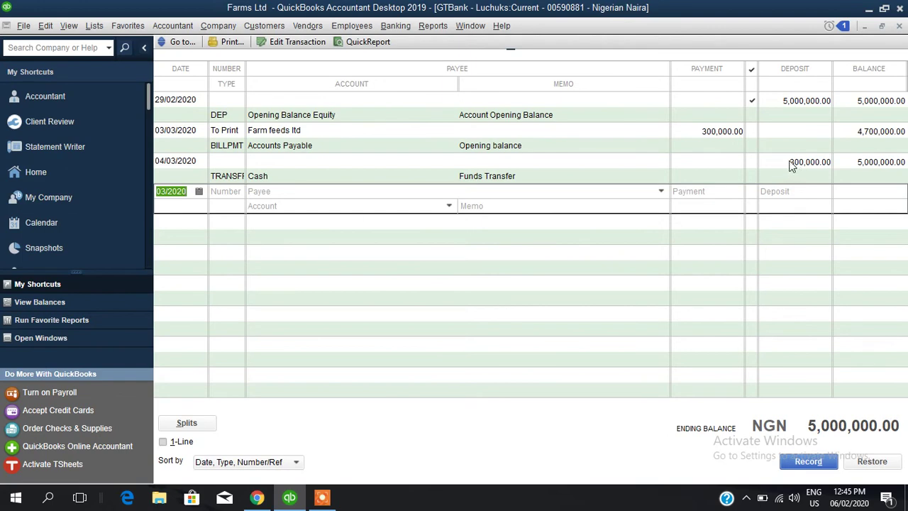
left_click(901, 26)
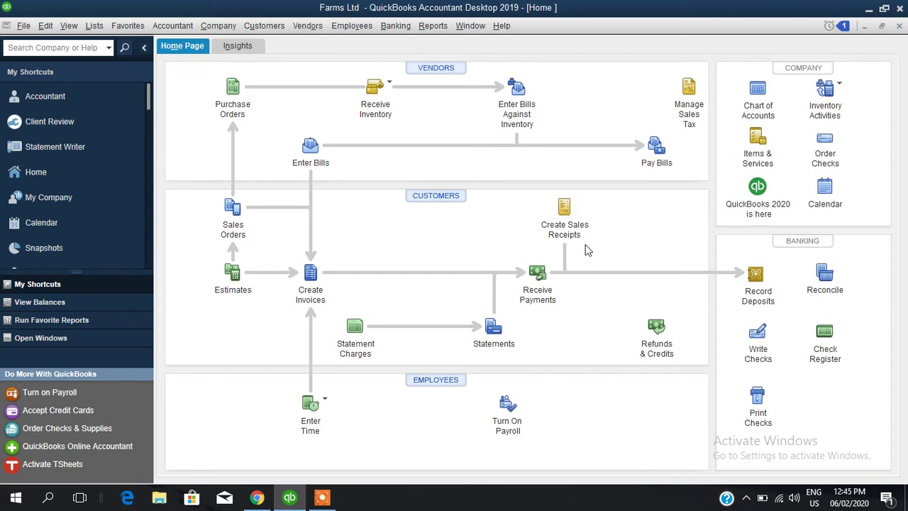
Start a sales receipt, try Cash as its deposit account, and settle on the first GTBank - Luchuks current sub-account
left_click(565, 211)
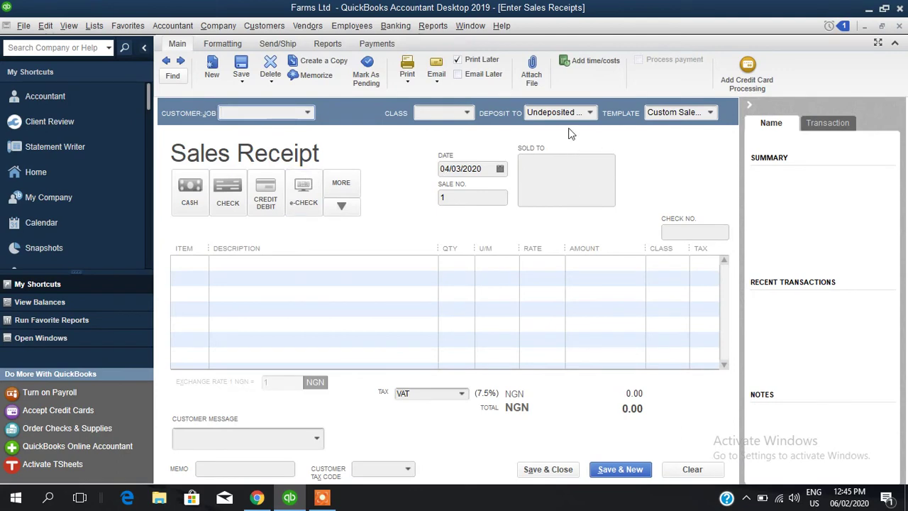
left_click(592, 112)
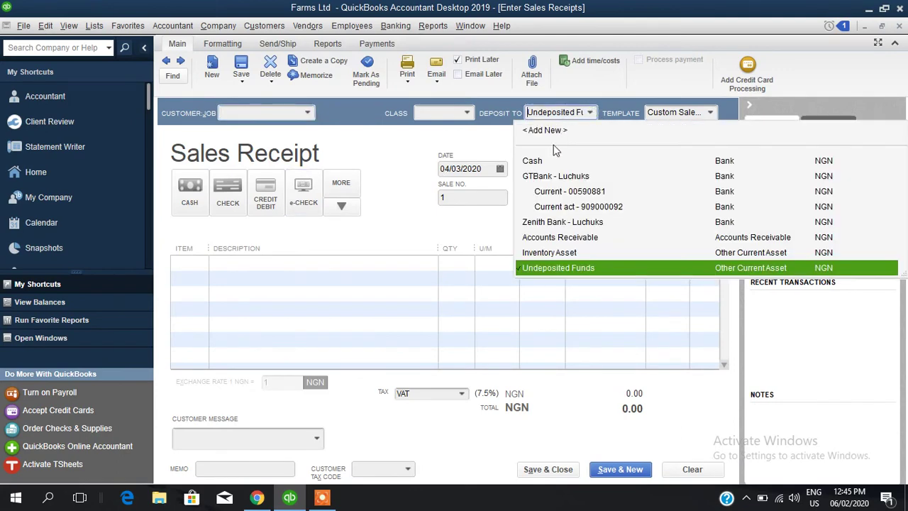
left_click(542, 162)
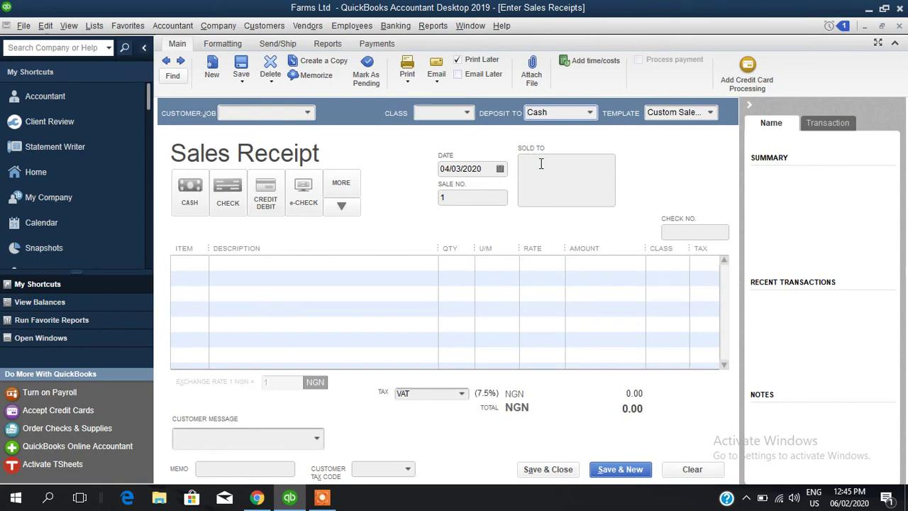
left_click(590, 112)
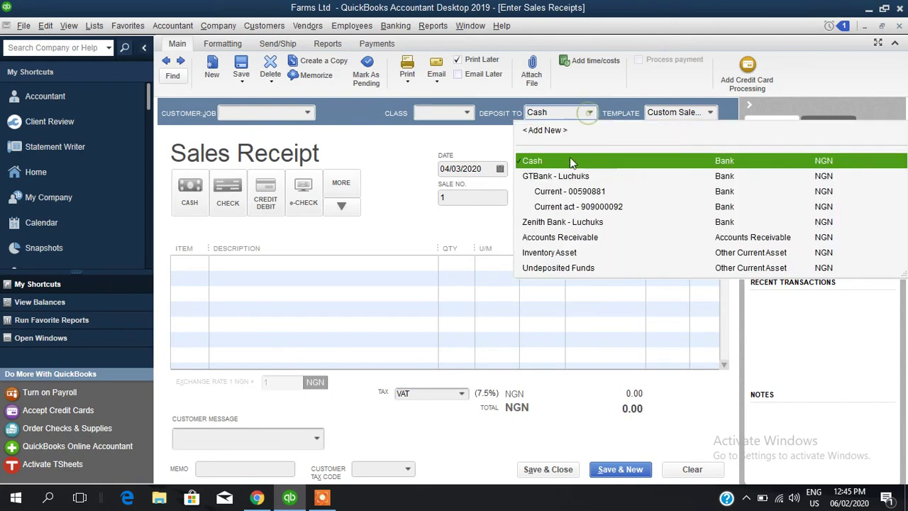
left_click(569, 194)
left_click(593, 110)
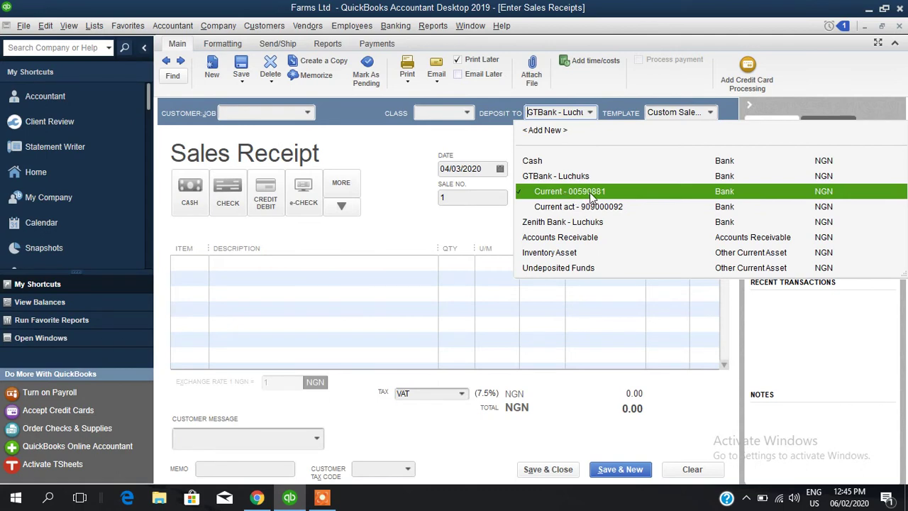
left_click(590, 192)
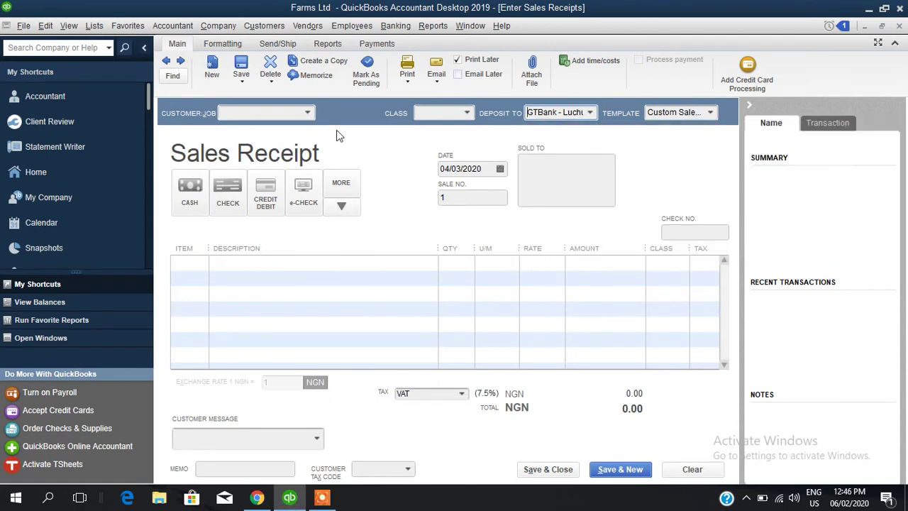
Set Mike and Co as the customer on the sales receipt
left_click(309, 115)
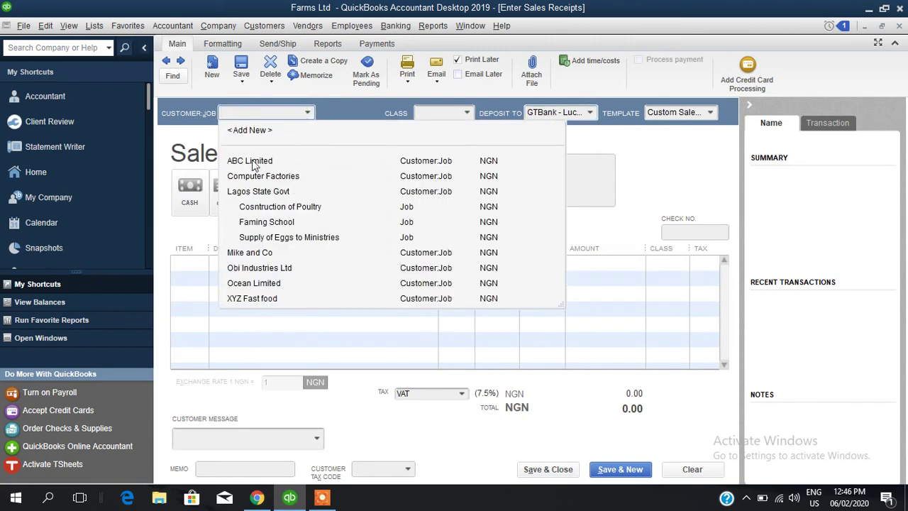
left_click(256, 253)
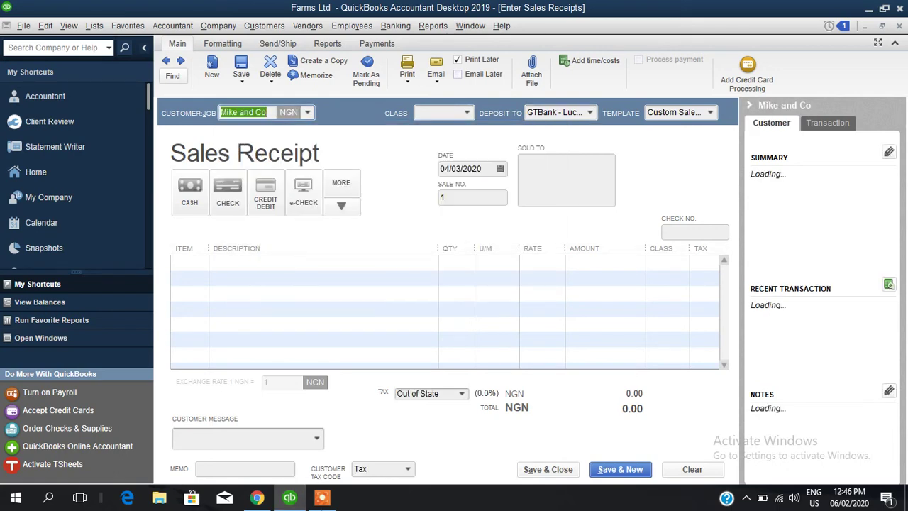
left_click(322, 497)
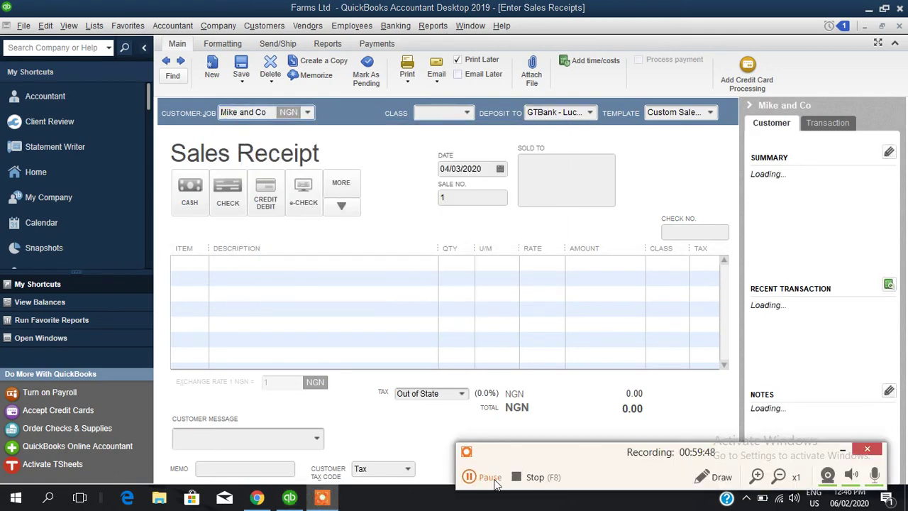
left_click(490, 477)
left_click(490, 477)
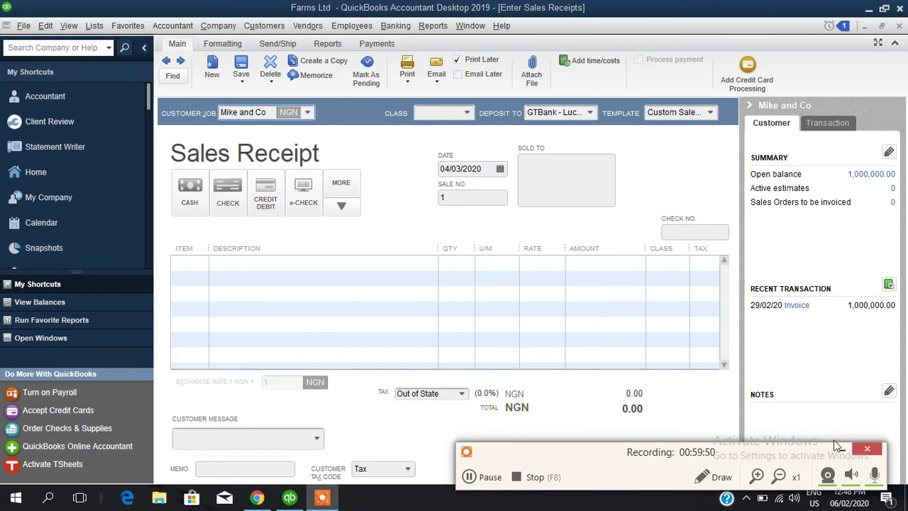
Enter Crate of Egg - Small as the receipt's first line item and check its current stock availability
left_click(197, 265)
left_click(197, 266)
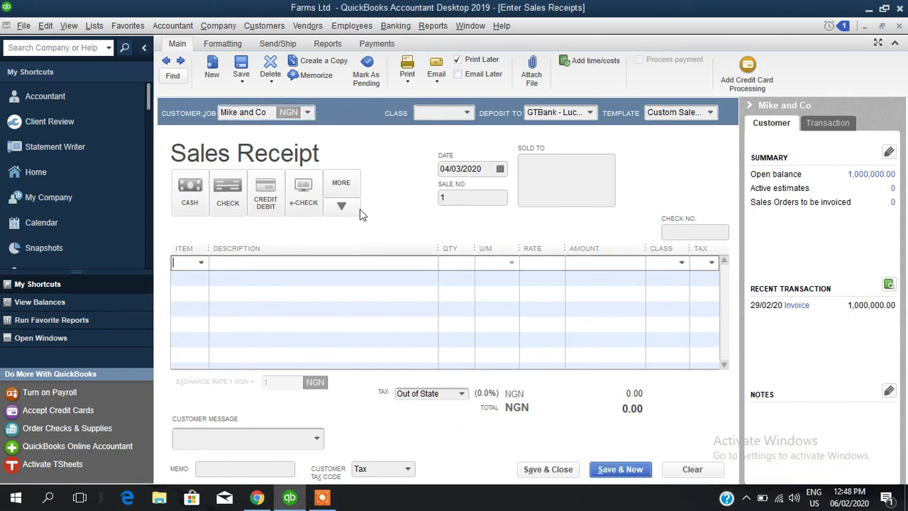
left_click(202, 262)
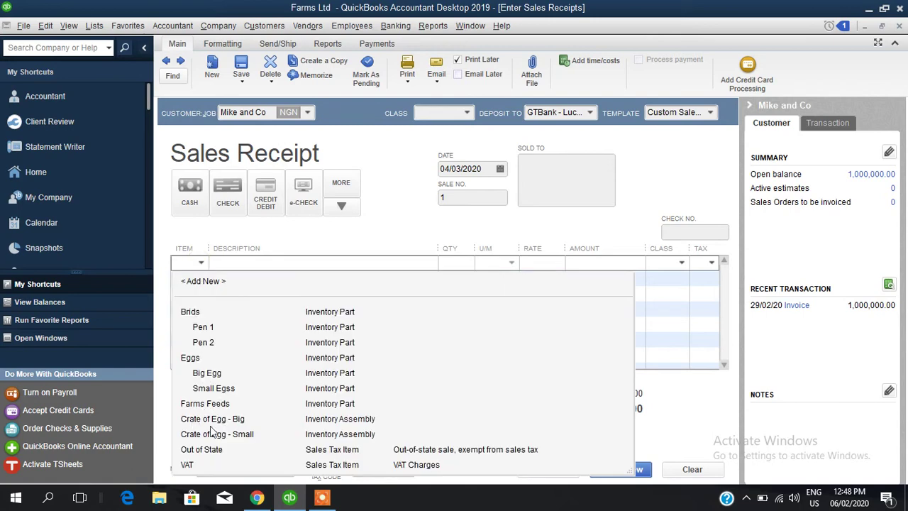
left_click(215, 436)
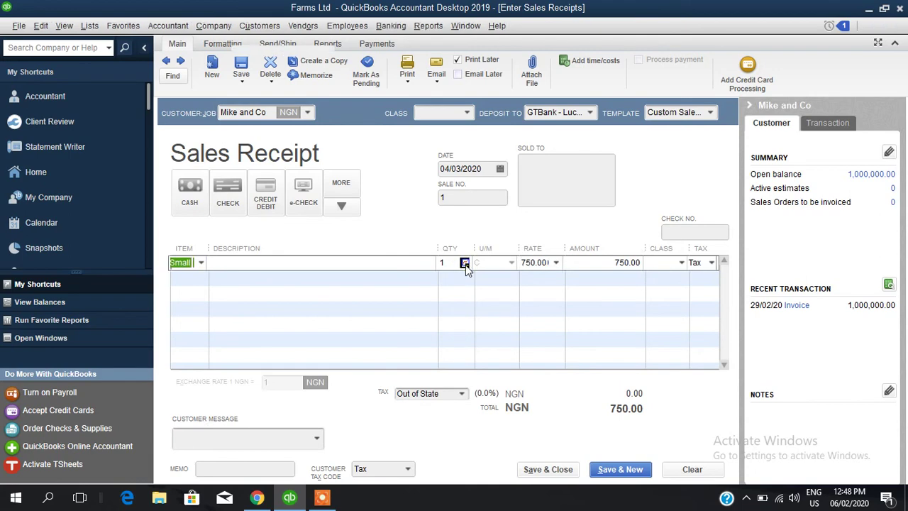
left_click(467, 263)
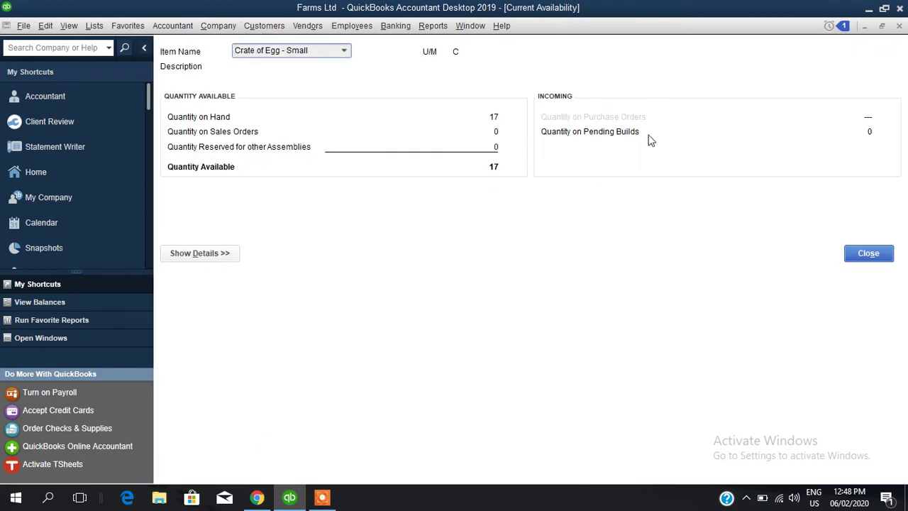
left_click(899, 25)
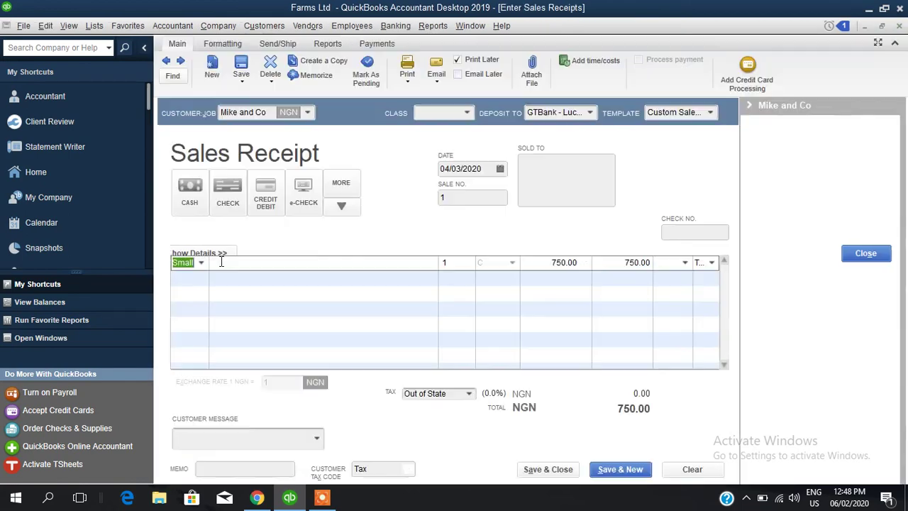
left_click(201, 262)
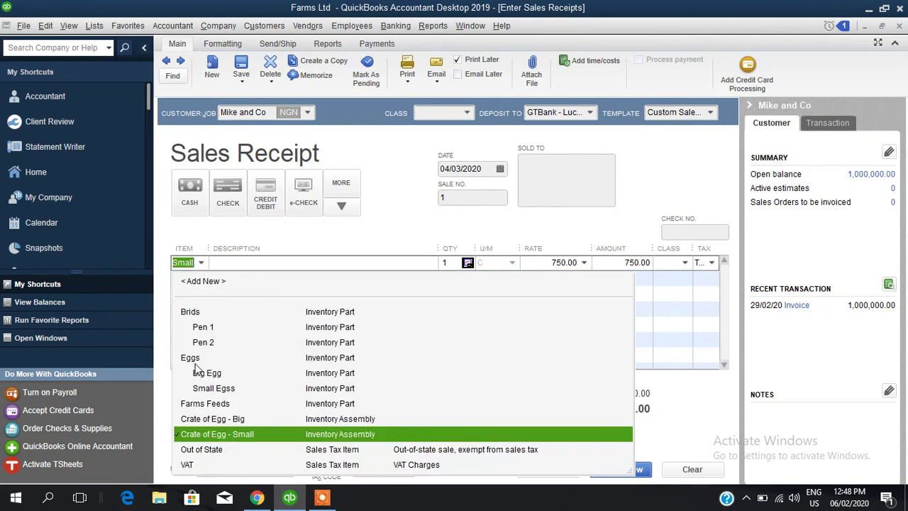
left_click(239, 434)
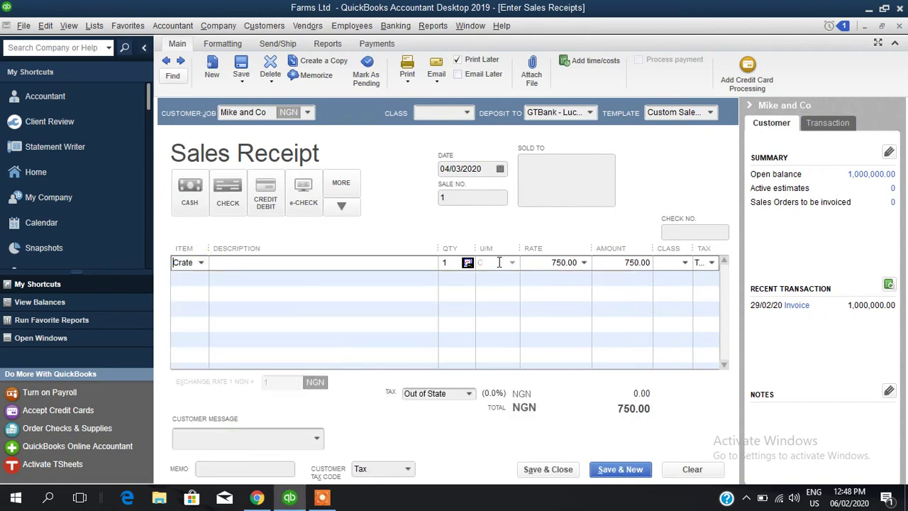
Set the egg crate line's quantity to 10 and leave its class blank
left_click(440, 262)
type("10")
left_click(532, 268)
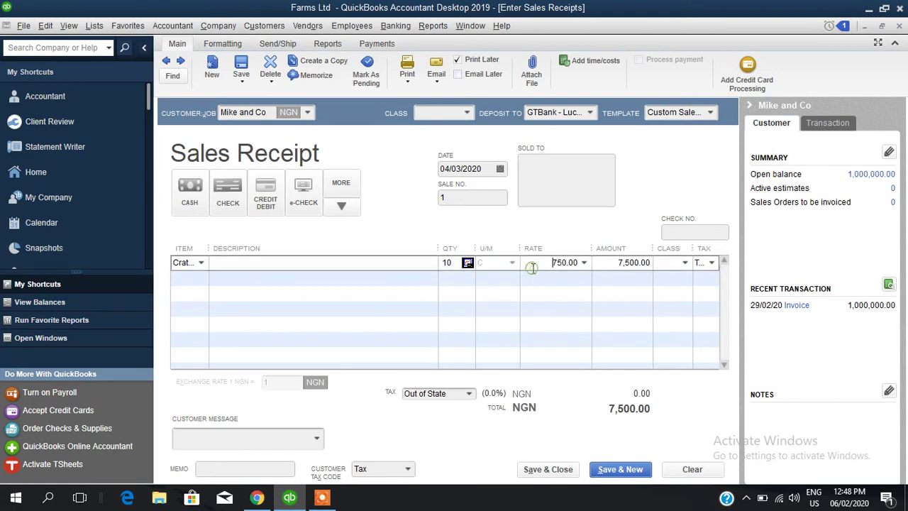
left_click(684, 265)
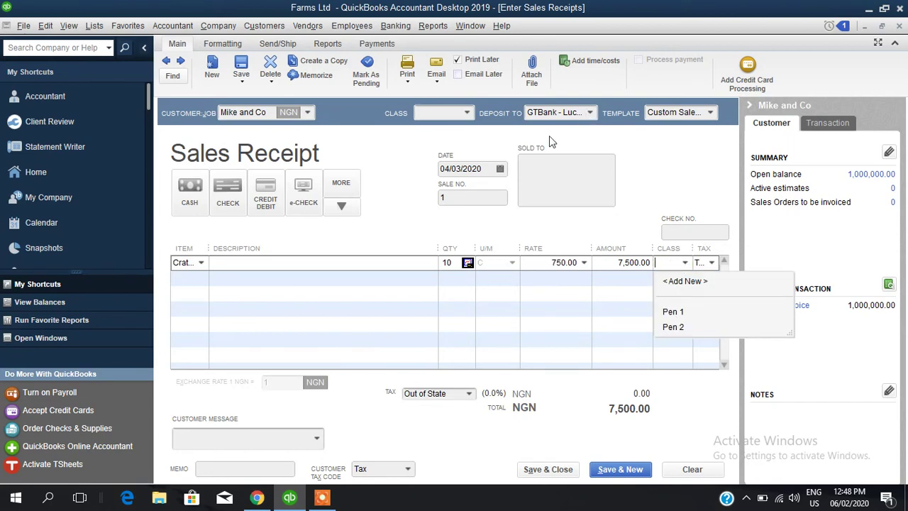
left_click(565, 176)
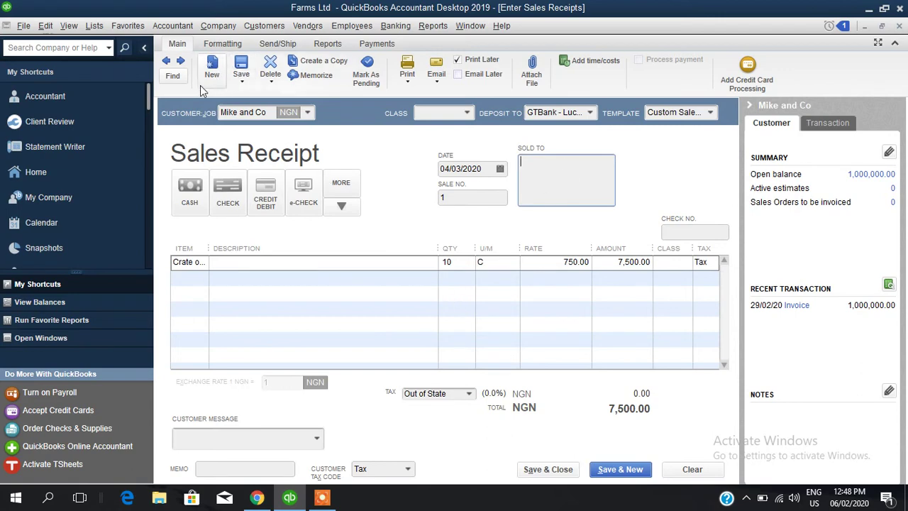
Preview the printed sales receipt, examine its header and line items enlarged, and close the preview
left_click(408, 85)
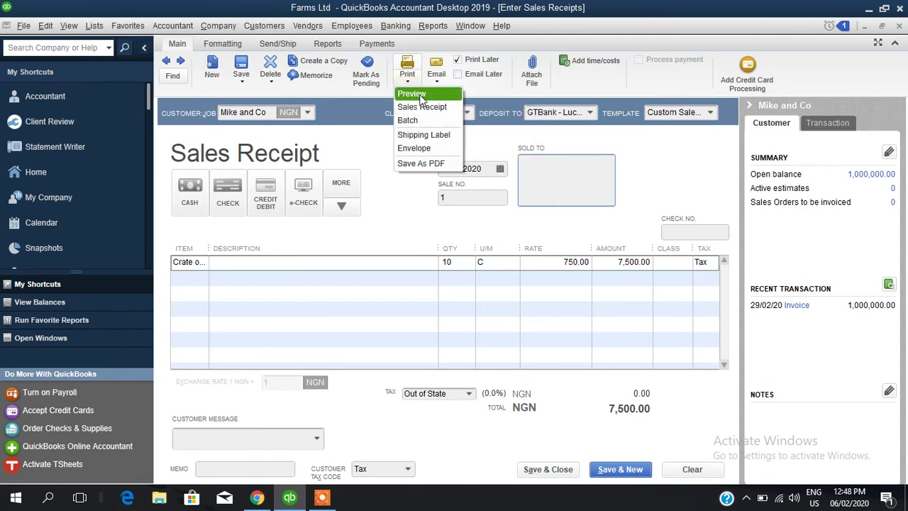
left_click(419, 94)
left_click(419, 106)
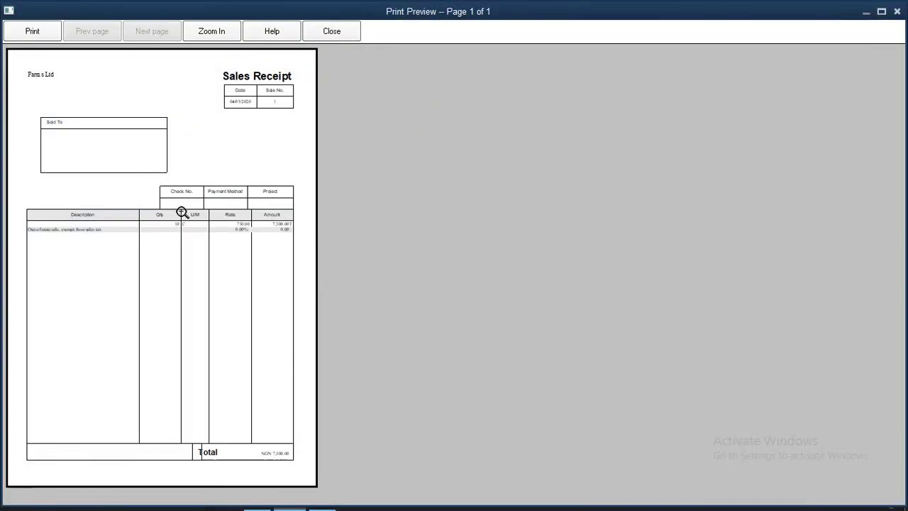
left_click(212, 195)
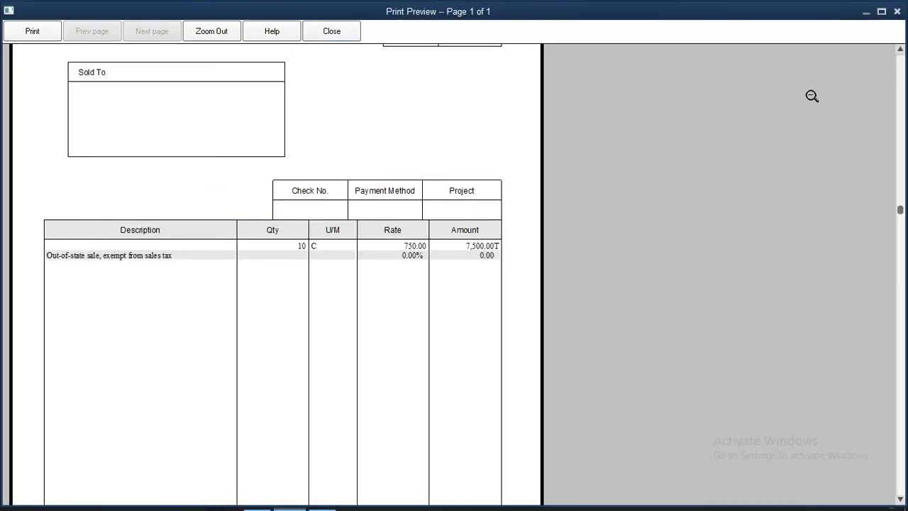
left_click(900, 62)
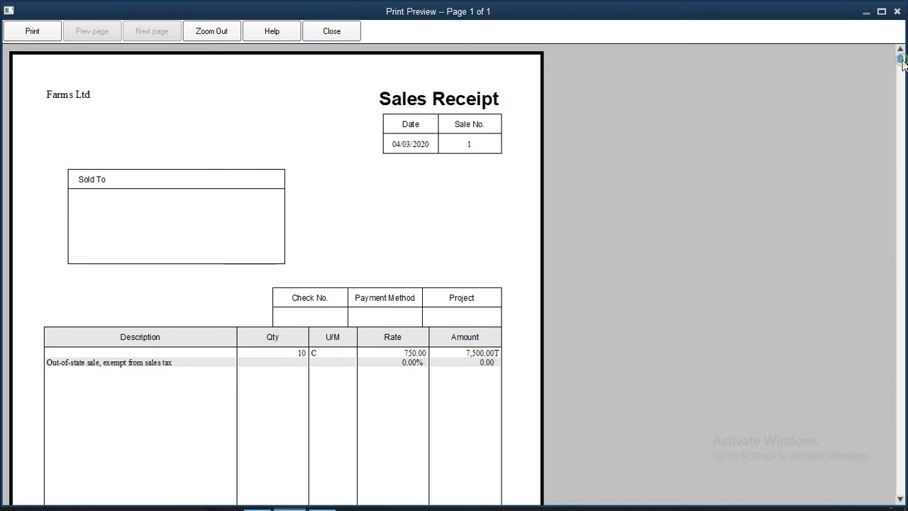
left_click(355, 31)
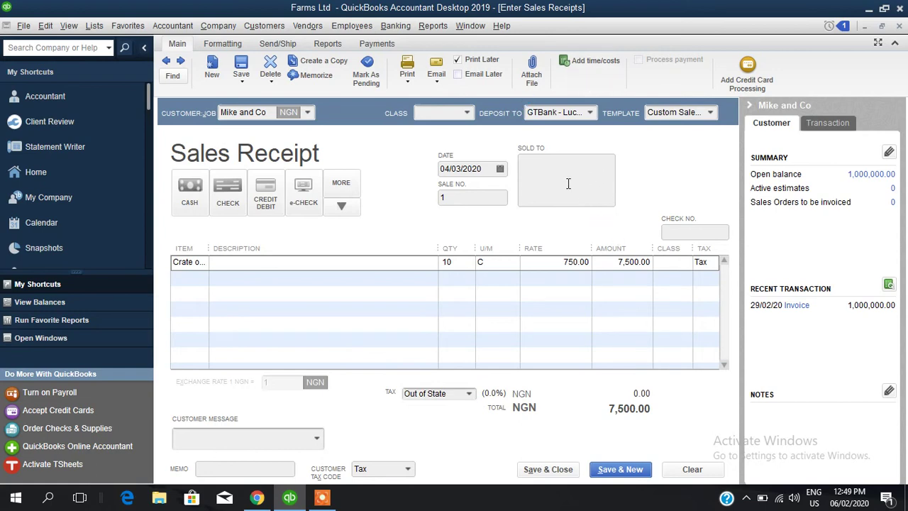
Save and close the sales receipt without assigning a class to its item
left_click(543, 471)
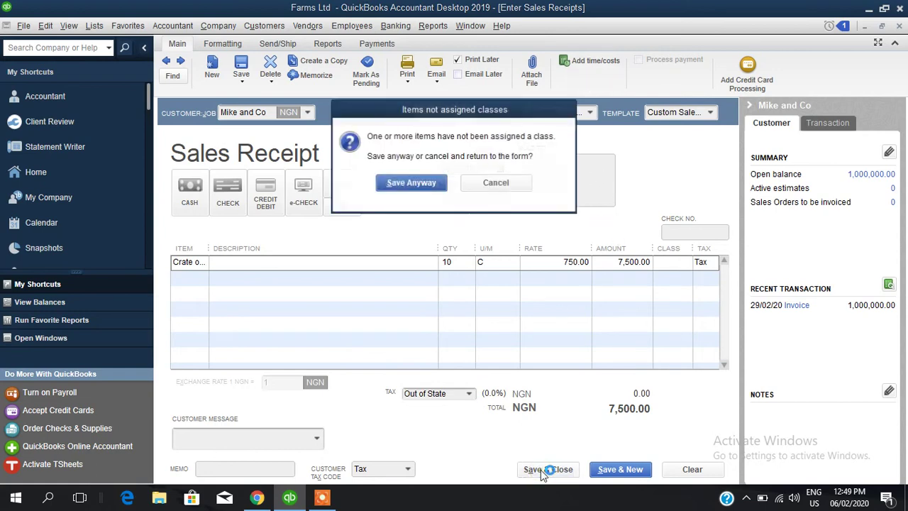
left_click(409, 183)
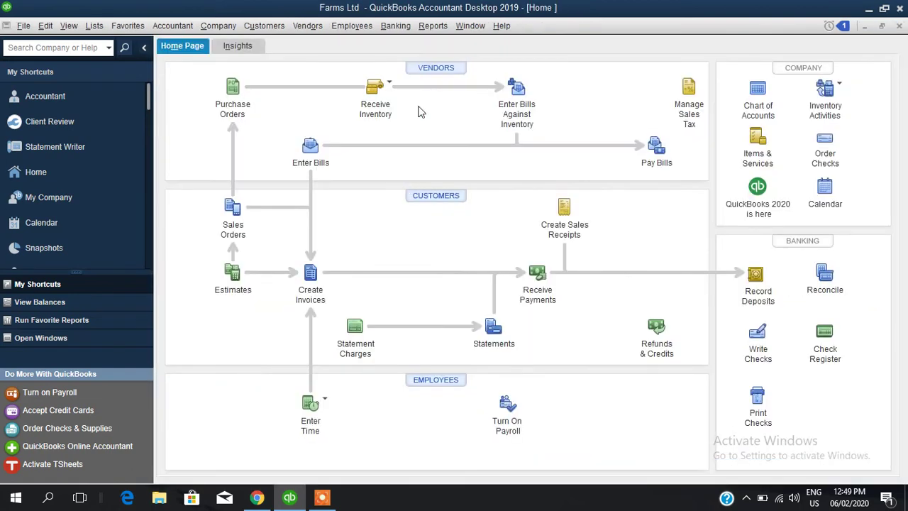
Run the Inventory Valuation Detail report for all dates and examine the egg, feed and egg crate movements
left_click(433, 32)
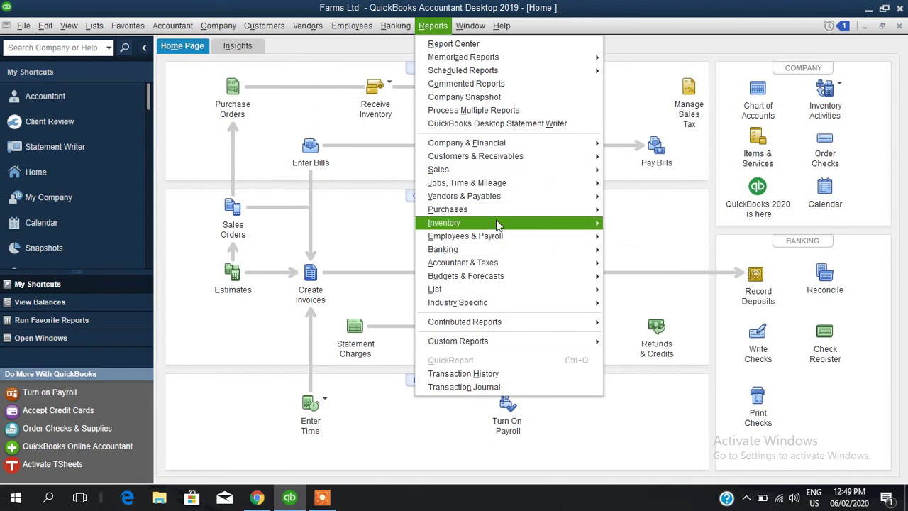
mouse_move(496, 220)
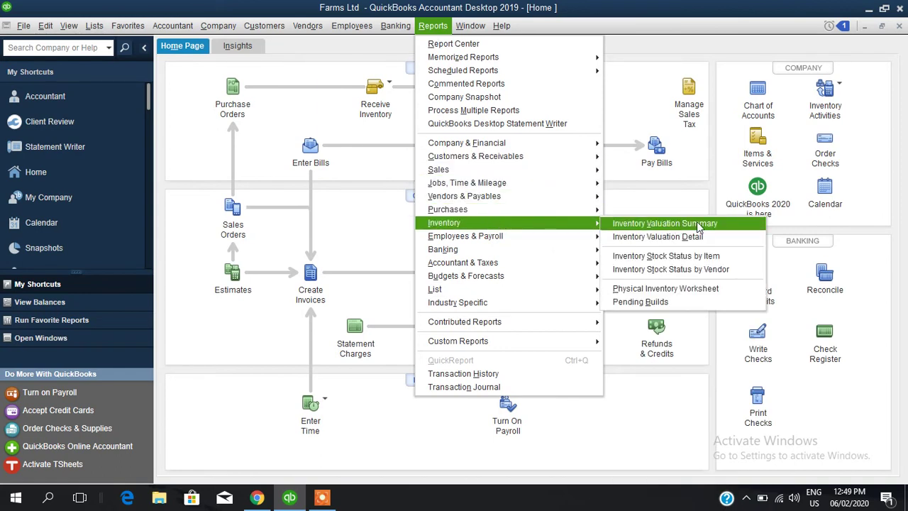
left_click(650, 238)
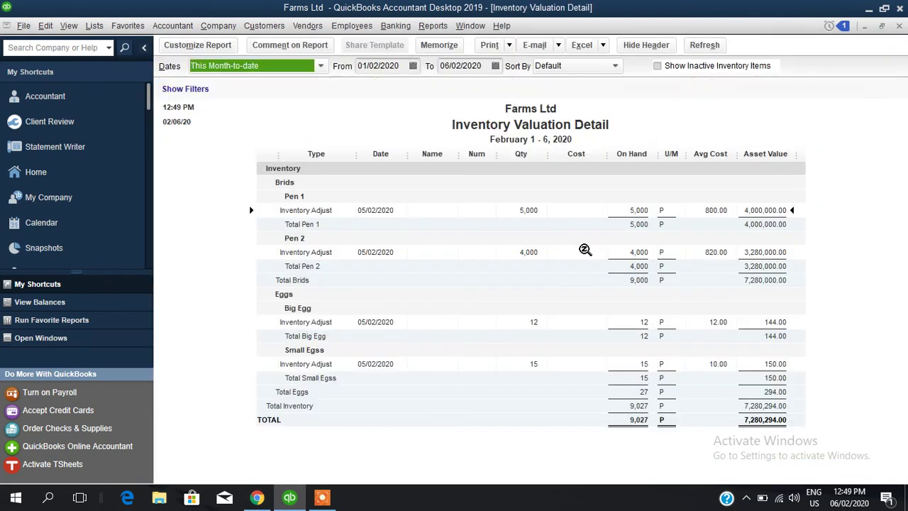
left_click(321, 66)
left_click(260, 82)
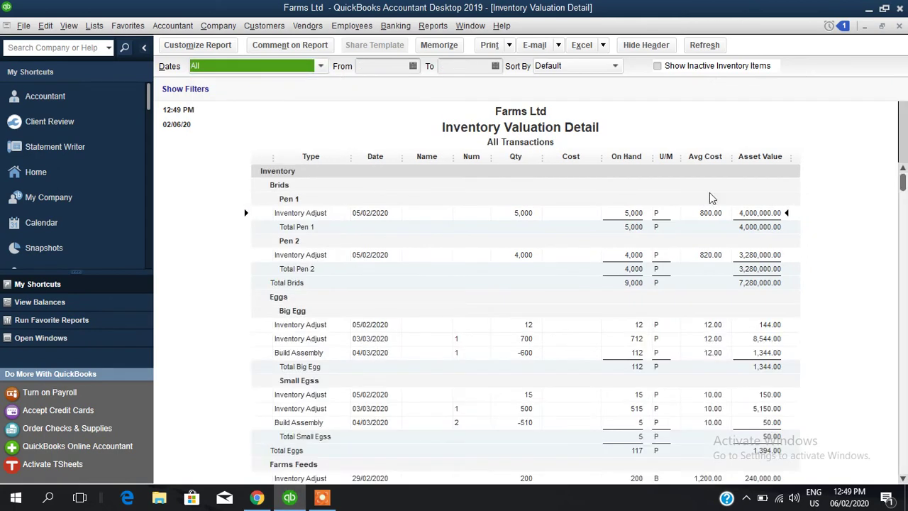
mouse_move(903, 182)
left_mouse_down()
mouse_move(903, 455)
mouse_move(902, 181)
left_mouse_up()
left_click_drag(903, 182, 904, 378)
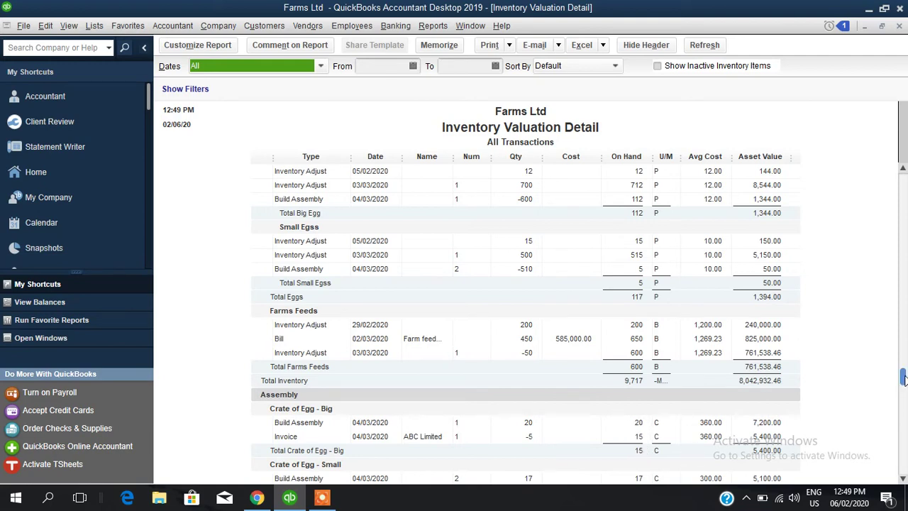
left_click_drag(902, 397, 903, 474)
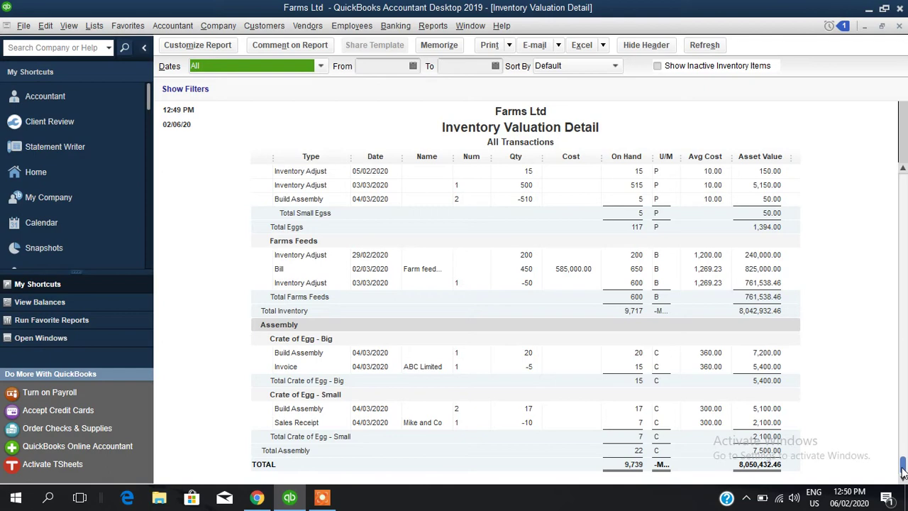
left_click_drag(903, 471, 904, 179)
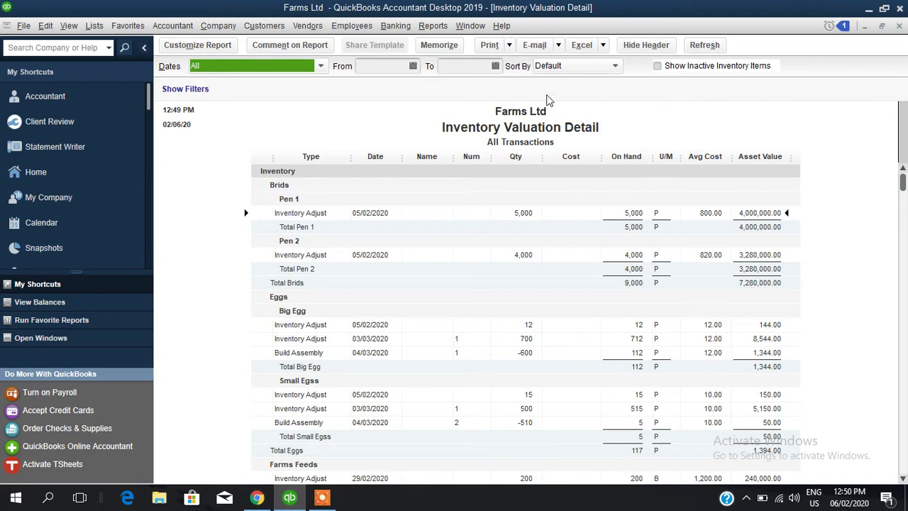
left_click(323, 500)
left_click(481, 471)
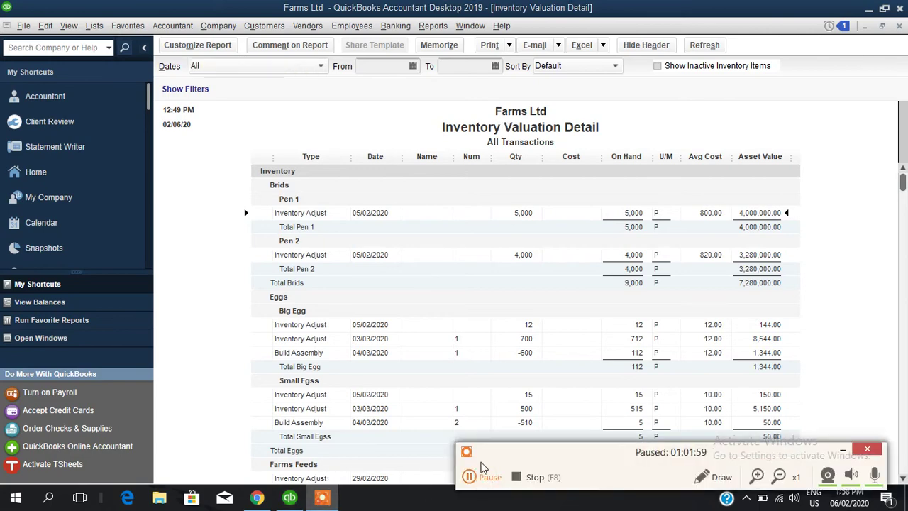
left_click(481, 470)
Review the Profit & Loss Standard report for all dates and return to the home page
left_click(433, 25)
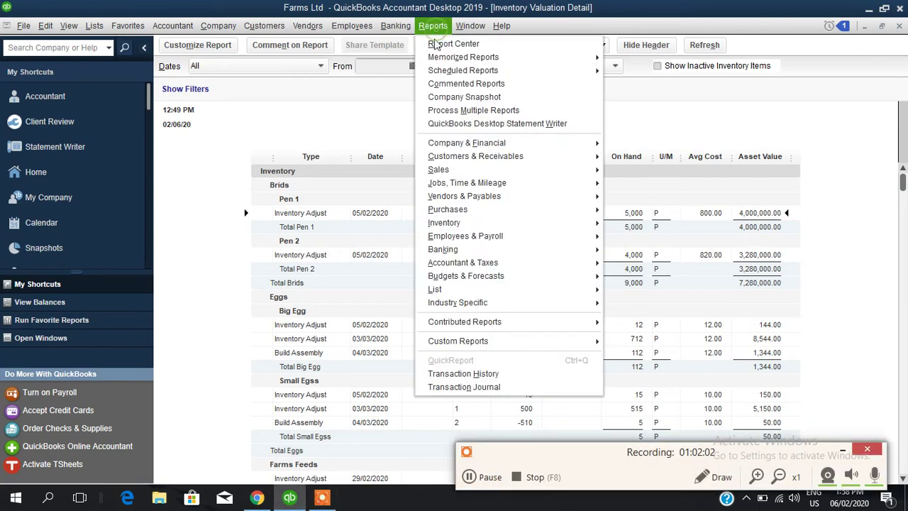
mouse_move(511, 223)
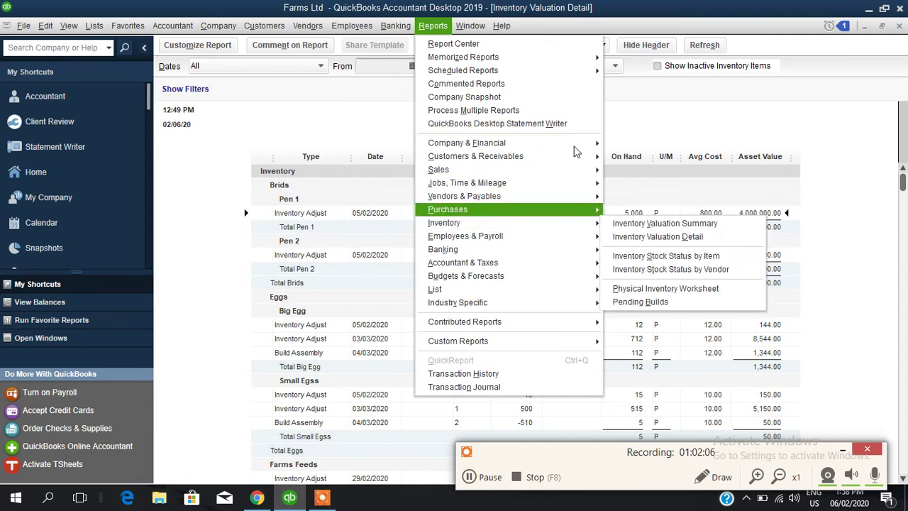
mouse_move(576, 143)
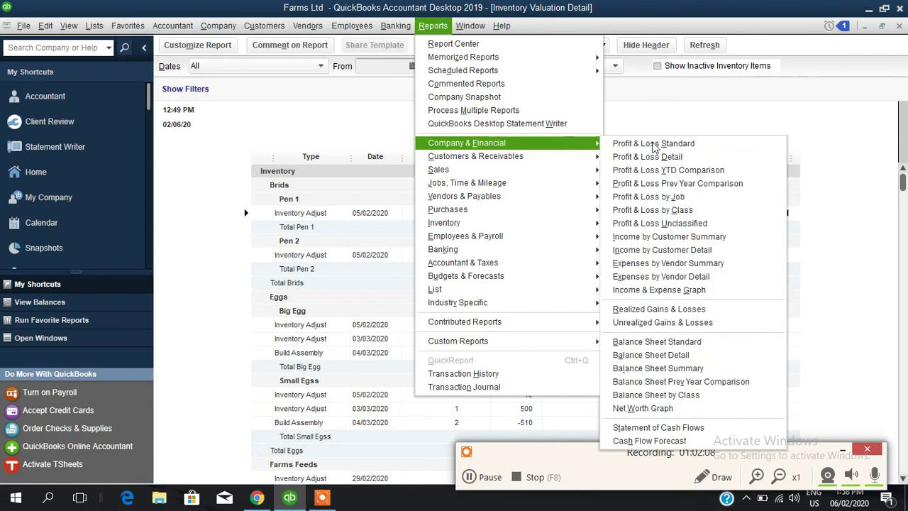
left_click(654, 144)
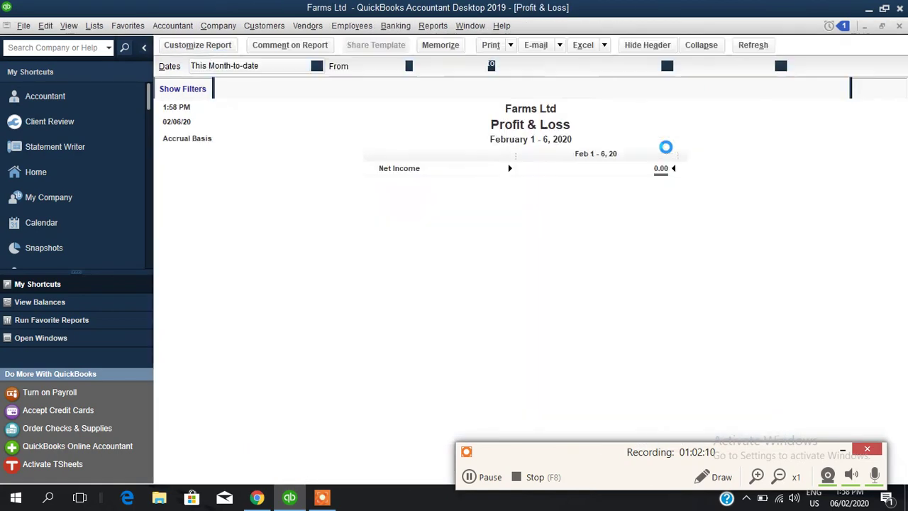
left_click(252, 65)
left_click(239, 85)
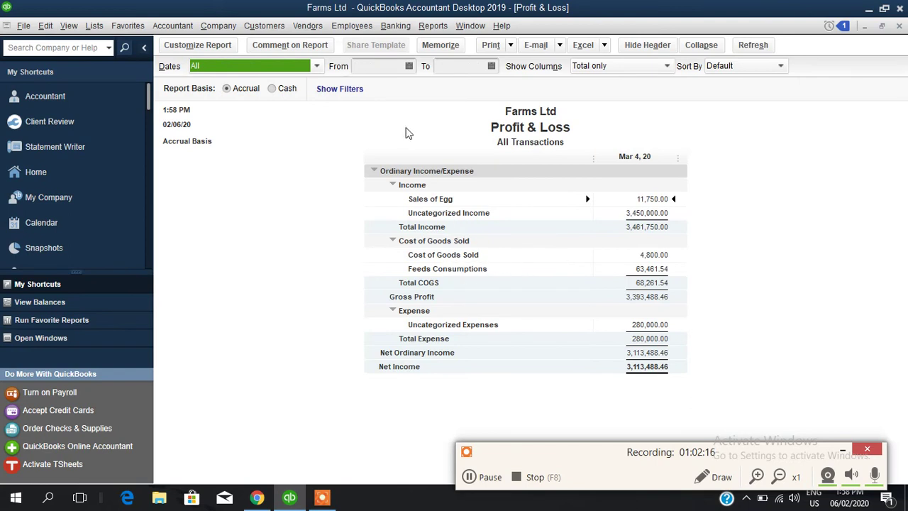
left_click(78, 177)
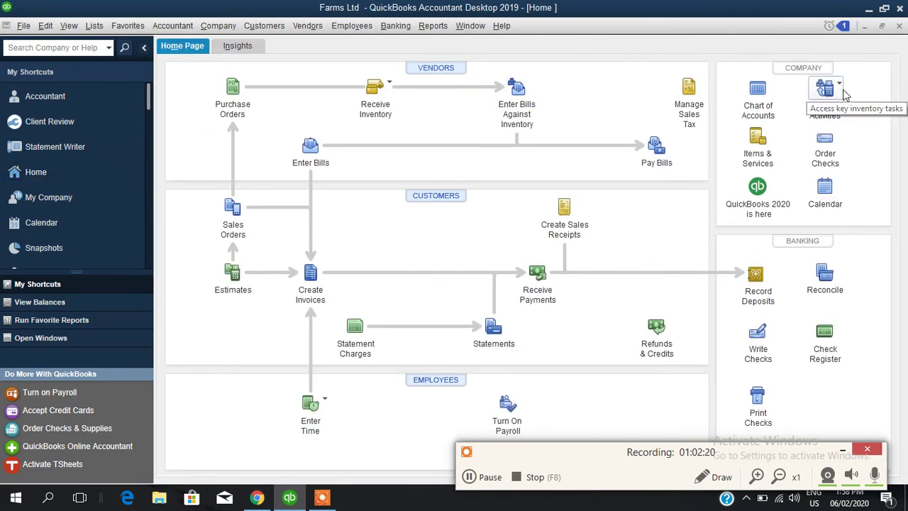
Start an inventory quantity adjustment for the Pen 2 birds with a quantity difference of -500
left_click(843, 92)
left_click(775, 115)
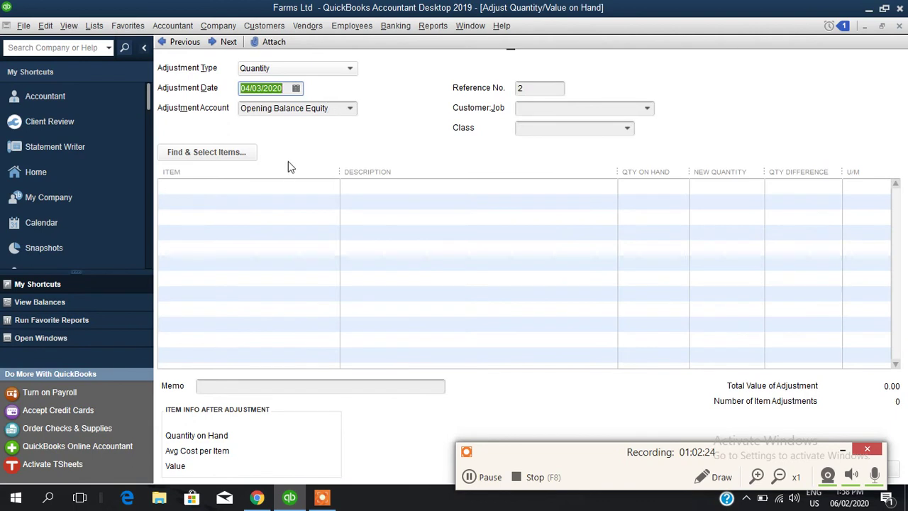
left_click(282, 185)
left_click(330, 184)
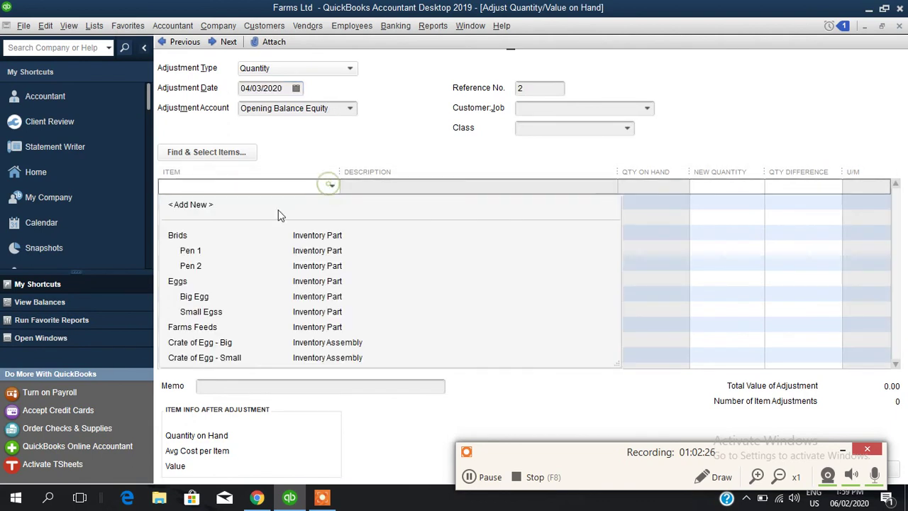
left_click(198, 268)
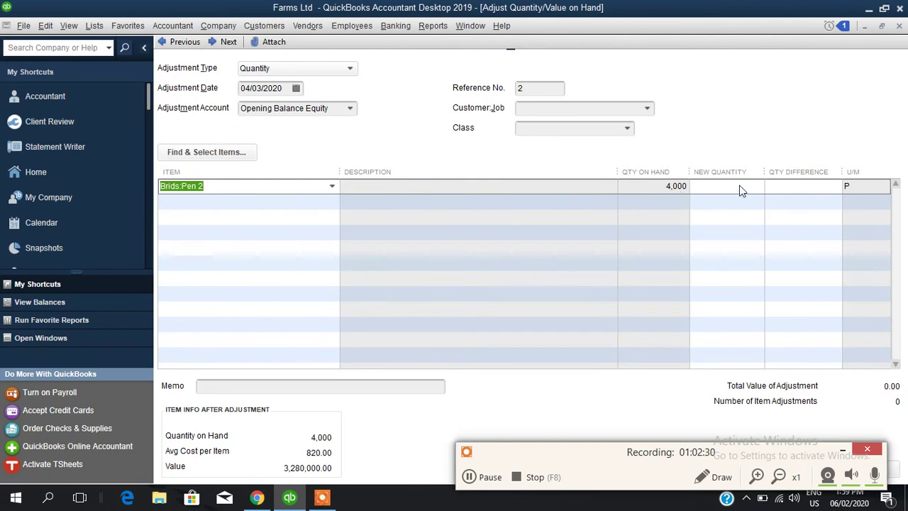
left_click(795, 185)
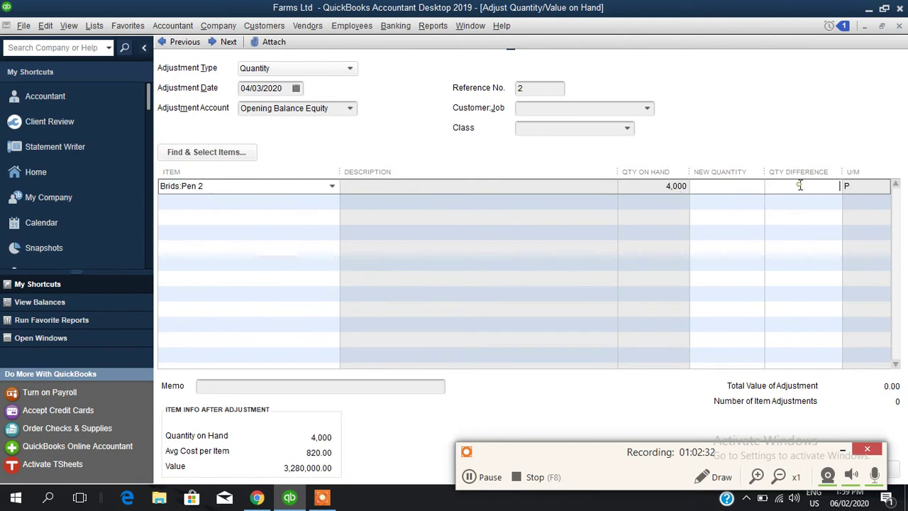
type("-500")
left_click(548, 129)
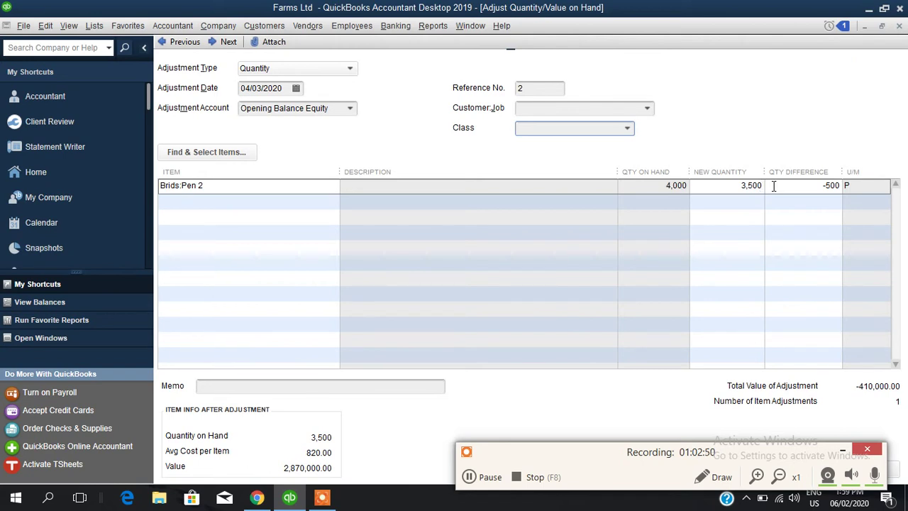
Clear the quantity change from the Pen 2 adjustment line
left_click(797, 187)
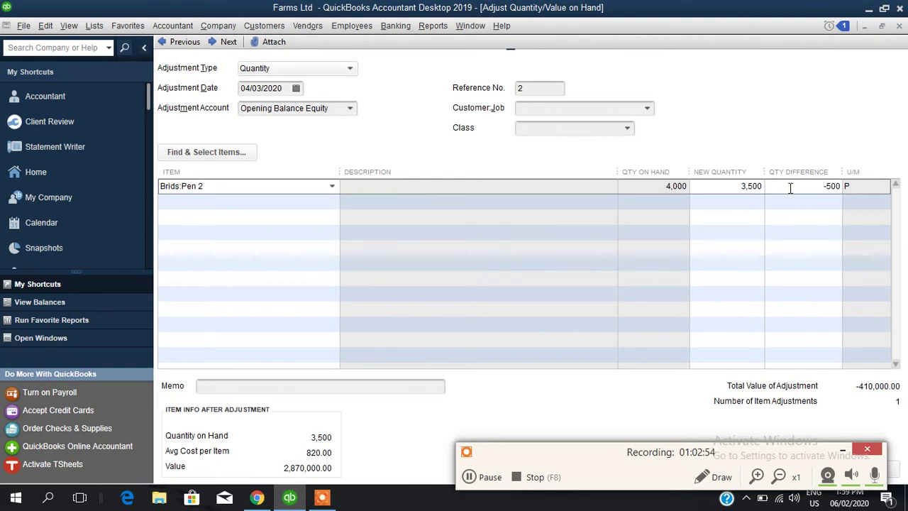
key("shift+Tab")
key("BackSpace")
left_click(794, 186)
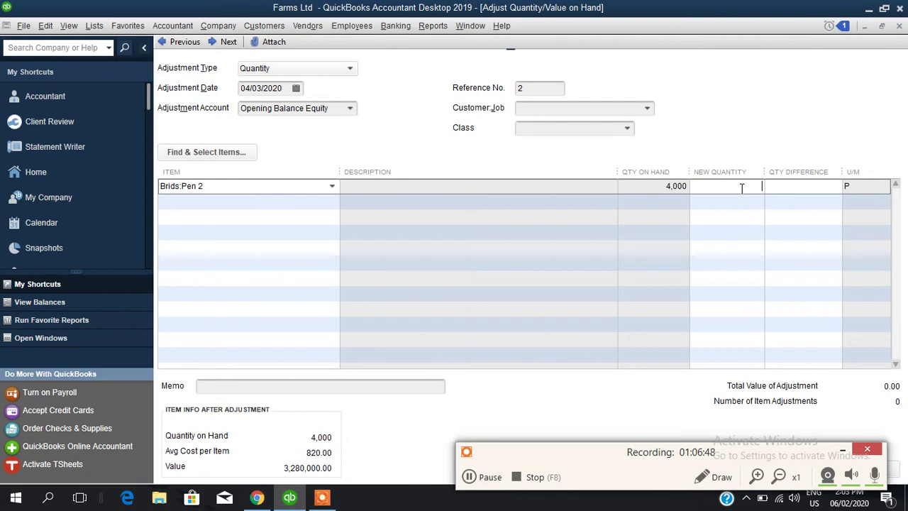
left_click(487, 476)
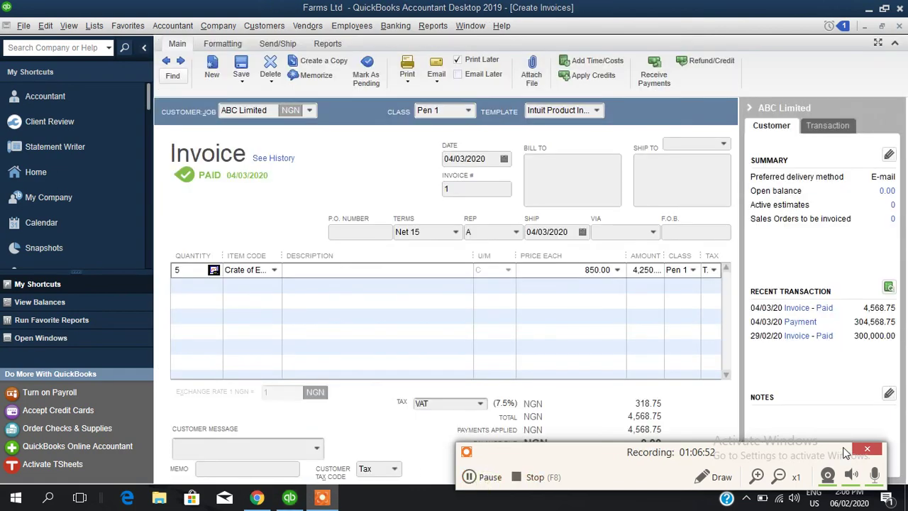
Save and close the changed ABC Limited invoice, then refresh and close the Transaction Detail By Account report
left_click(843, 448)
left_click(552, 469)
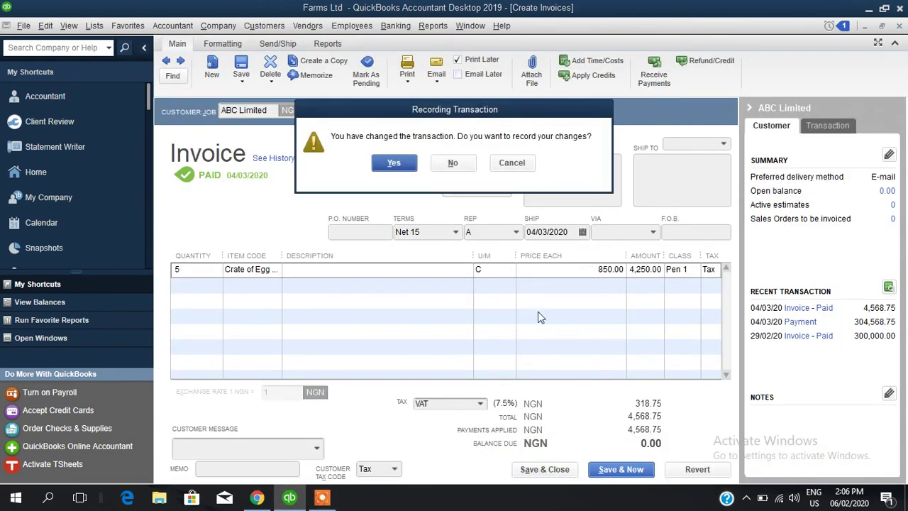
left_click(392, 164)
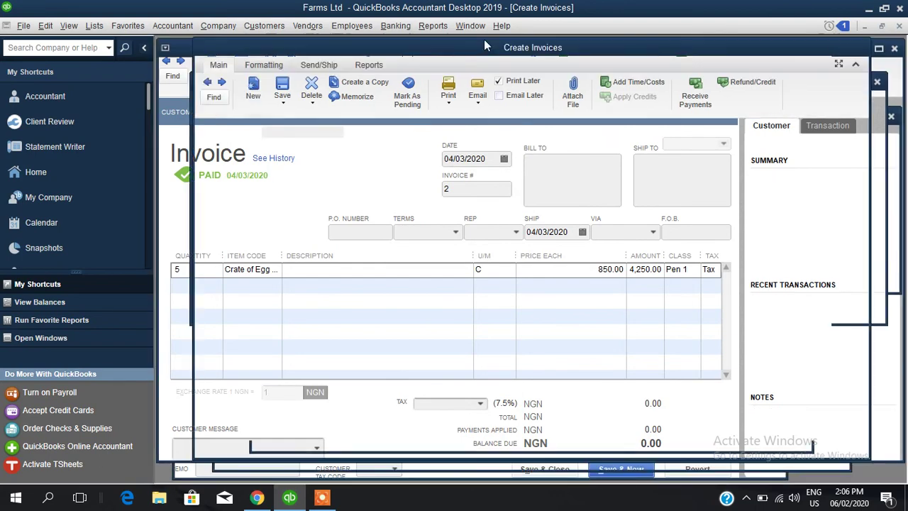
left_click(215, 136)
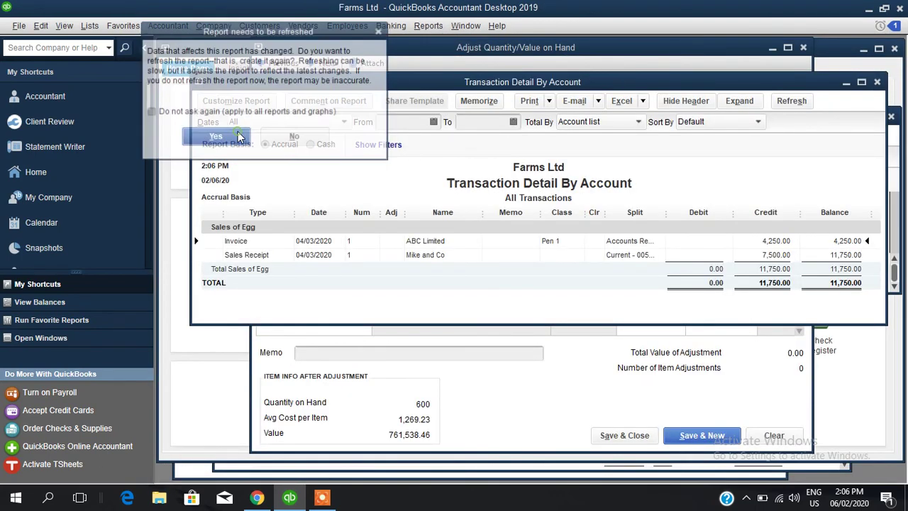
left_click(862, 81)
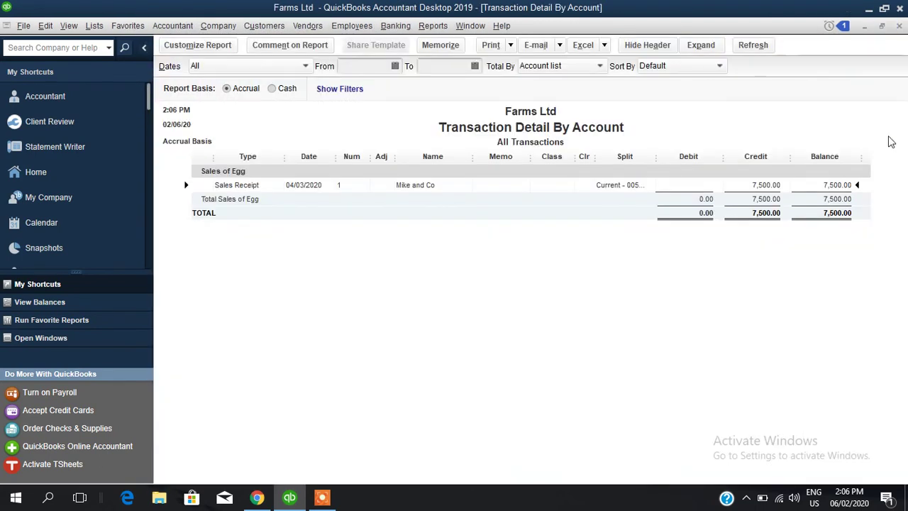
left_click(899, 25)
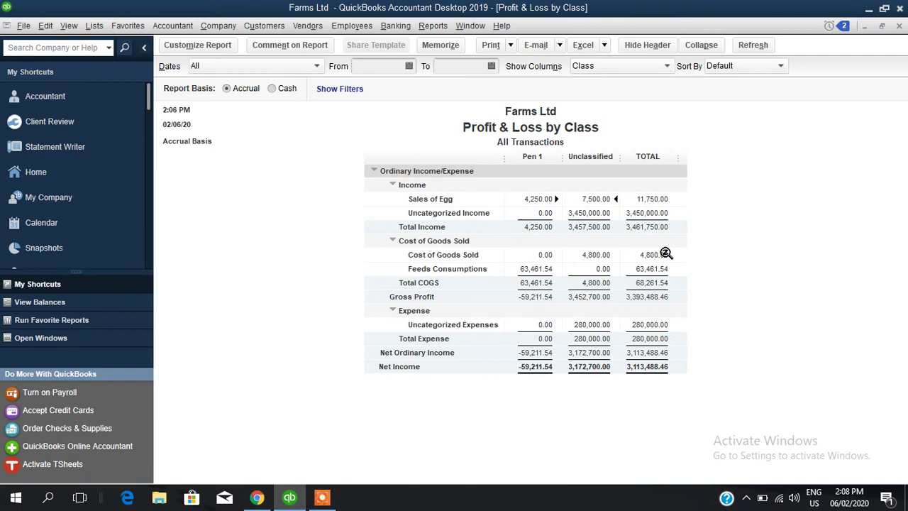
left_click(434, 26)
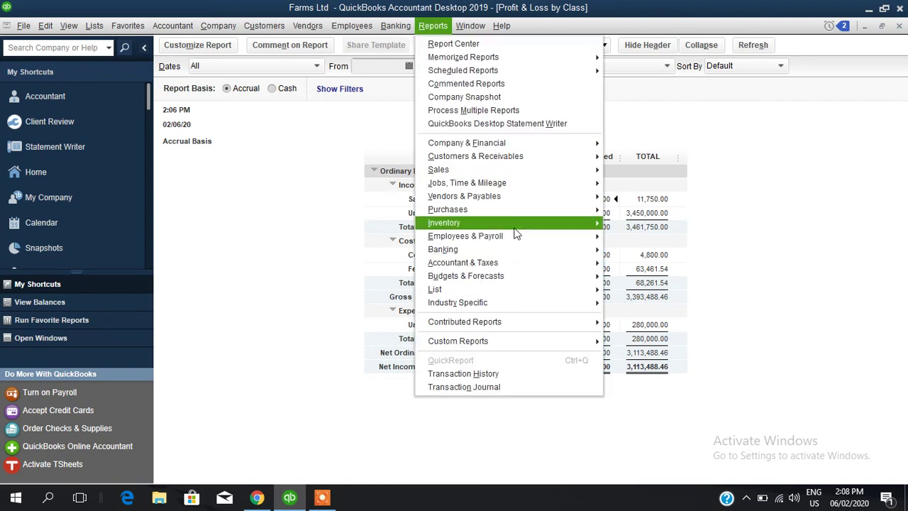
mouse_move(515, 227)
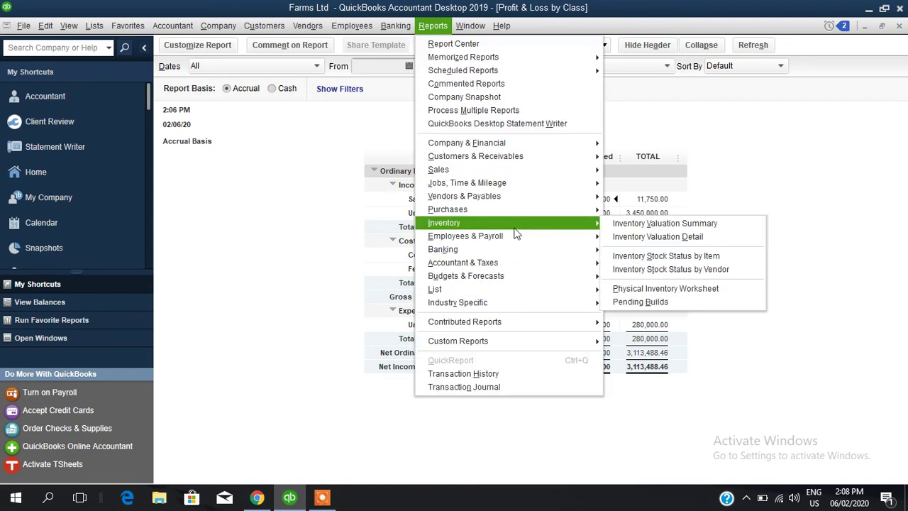
left_click(683, 227)
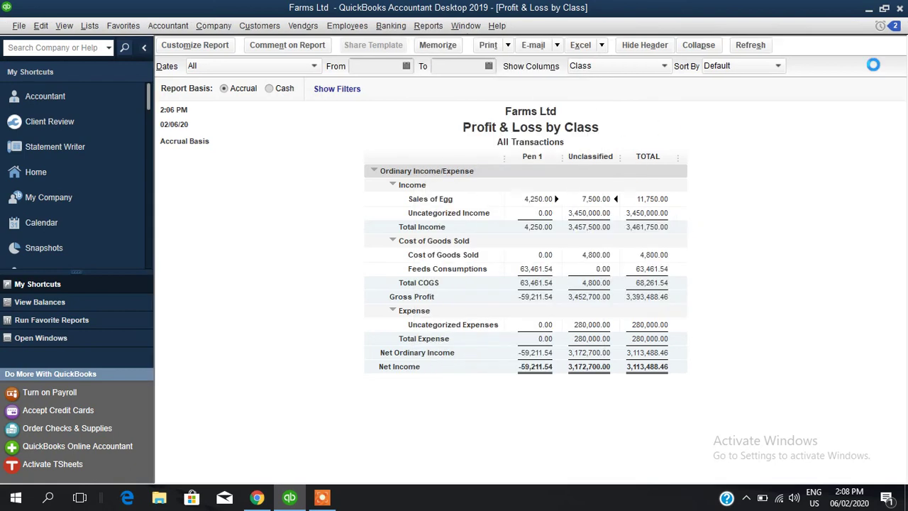
left_click(900, 27)
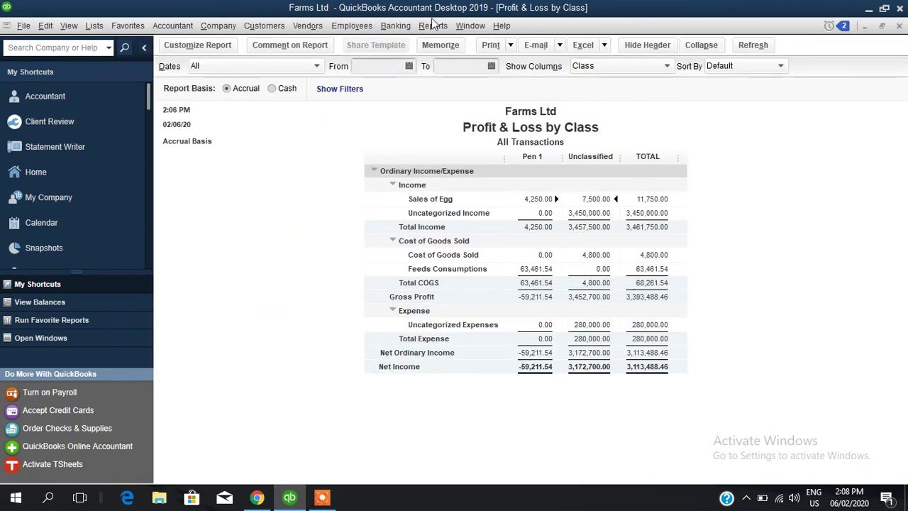
Run the Inventory Valuation Detail report, examine the bird and egg quantities and average costs, and close it
left_click(433, 26)
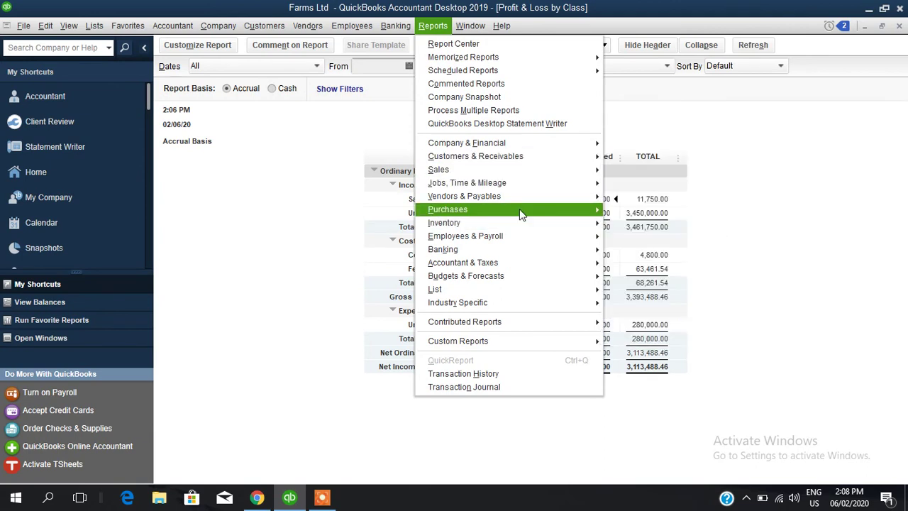
mouse_move(518, 213)
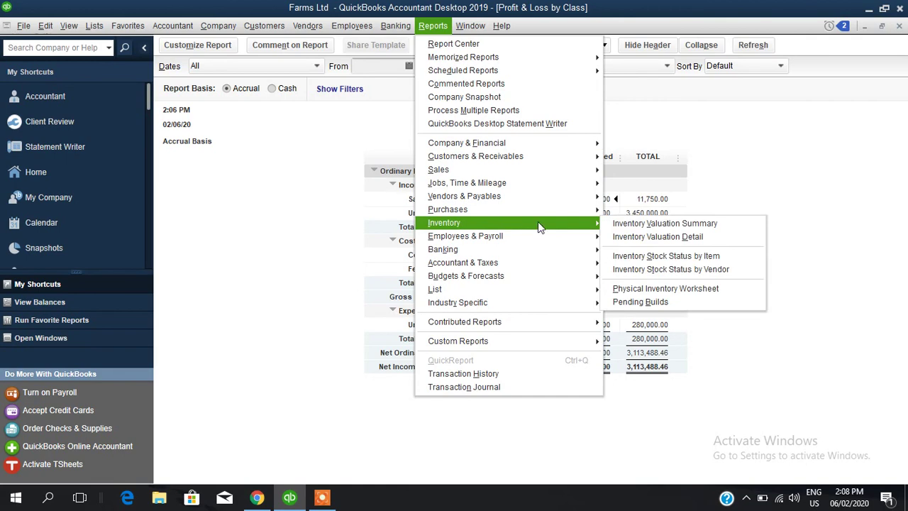
left_click(624, 227)
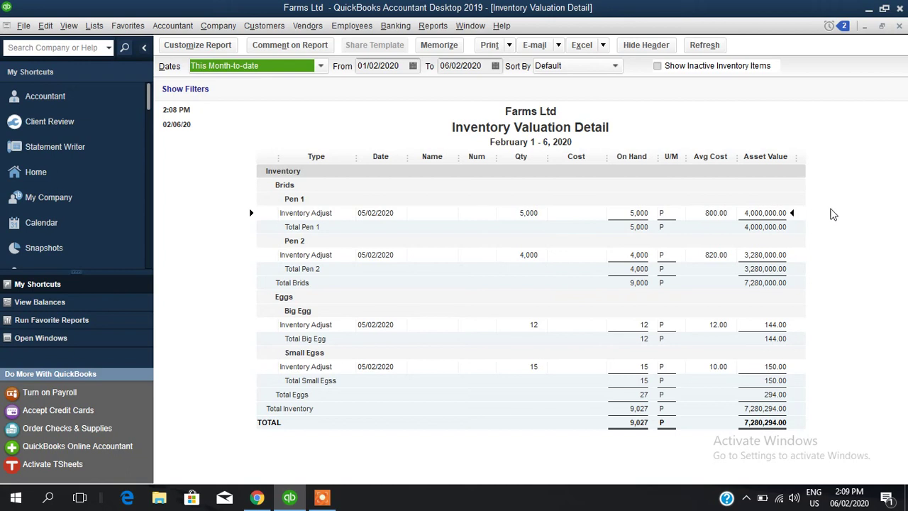
left_click(899, 26)
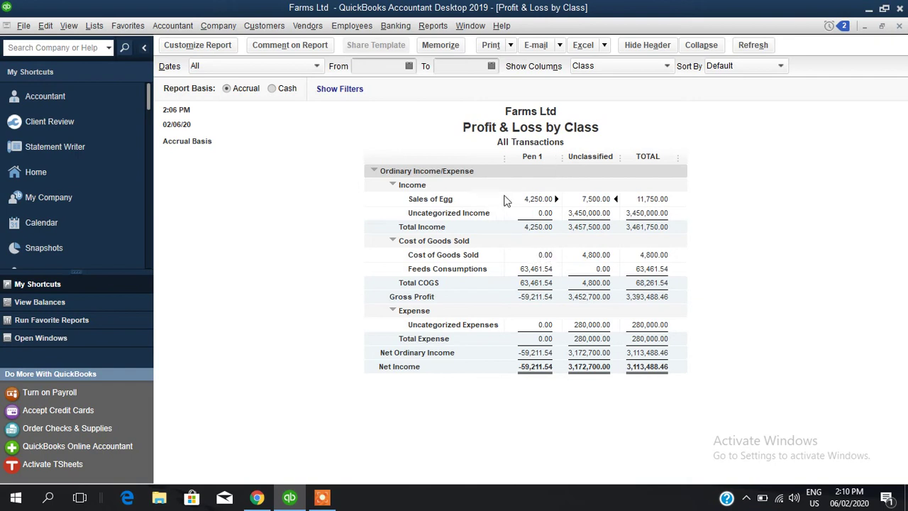
Run the Inventory Valuation Summary report, examine the average costs of the inventory and egg crates, and close it
left_click(433, 25)
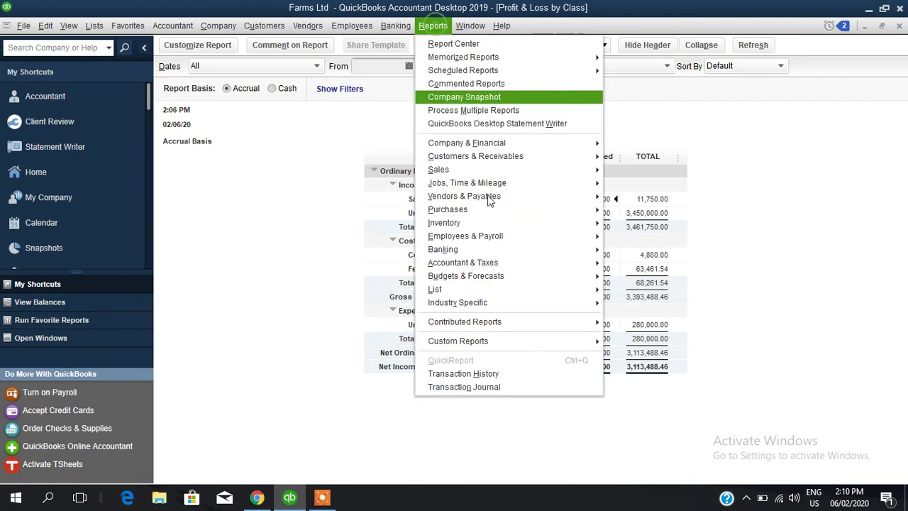
mouse_move(519, 228)
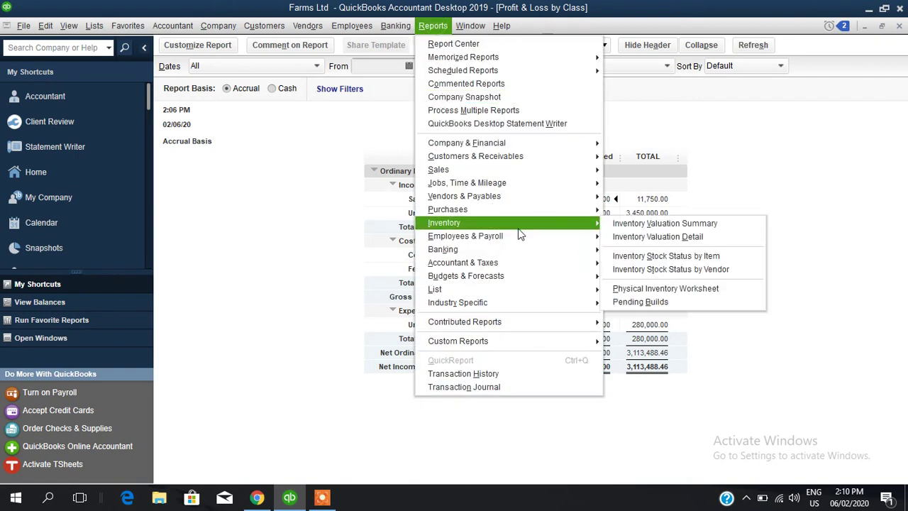
left_click(678, 223)
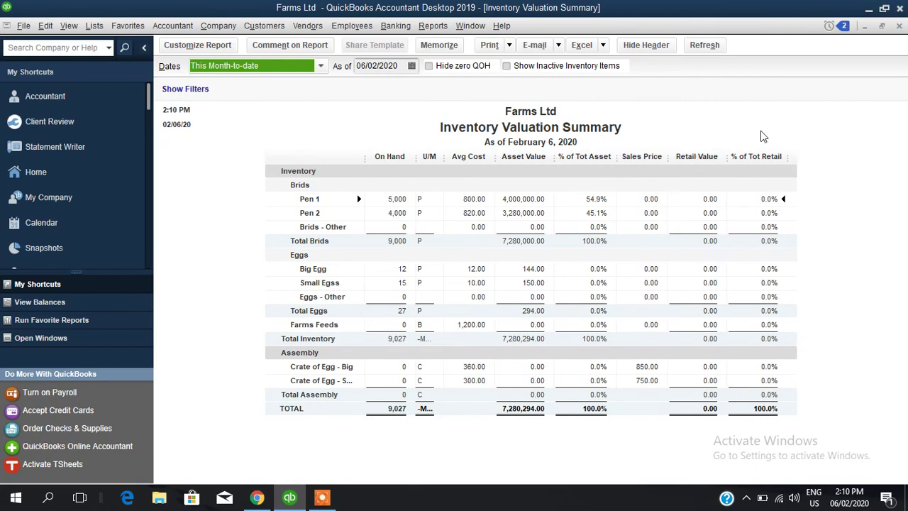
left_click(898, 25)
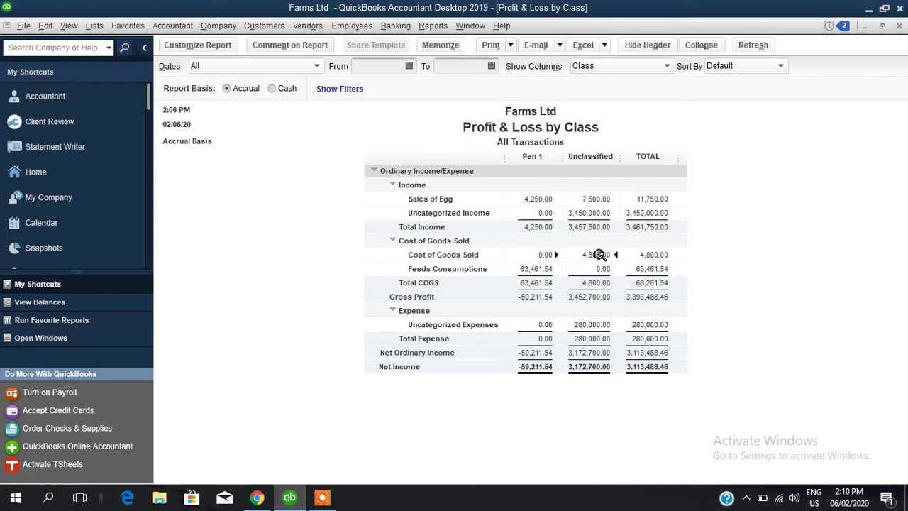
Drill from the unclassified Cost of Goods Sold into the Mike and Co sales receipt, assign class Pen 1 to its item, and record the change
double_click(600, 255)
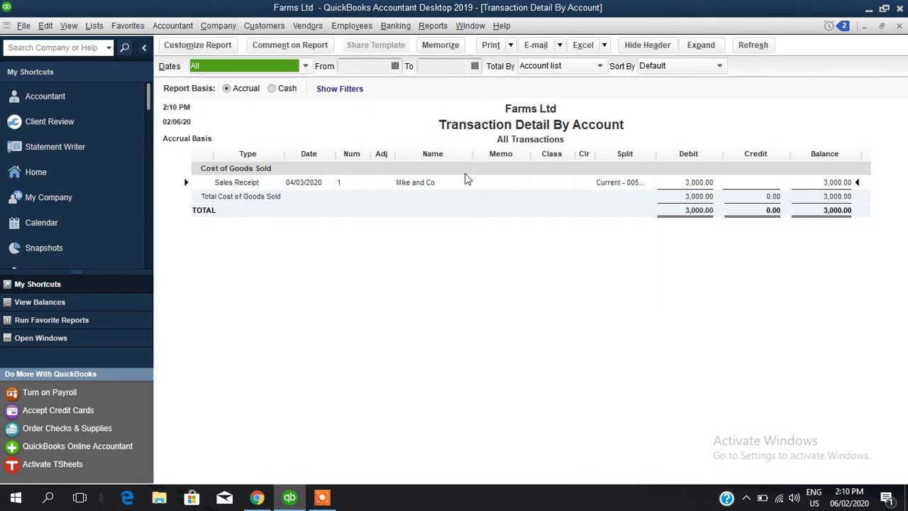
double_click(423, 186)
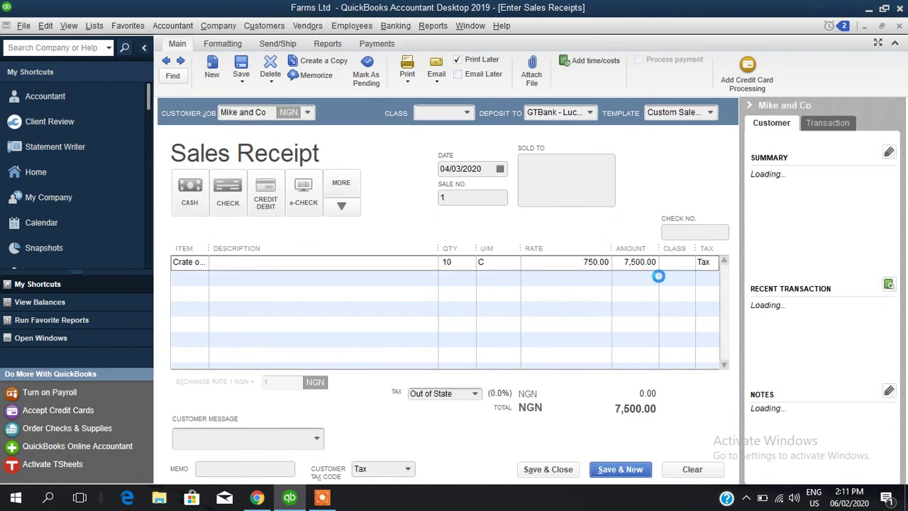
left_click(679, 264)
left_click(690, 262)
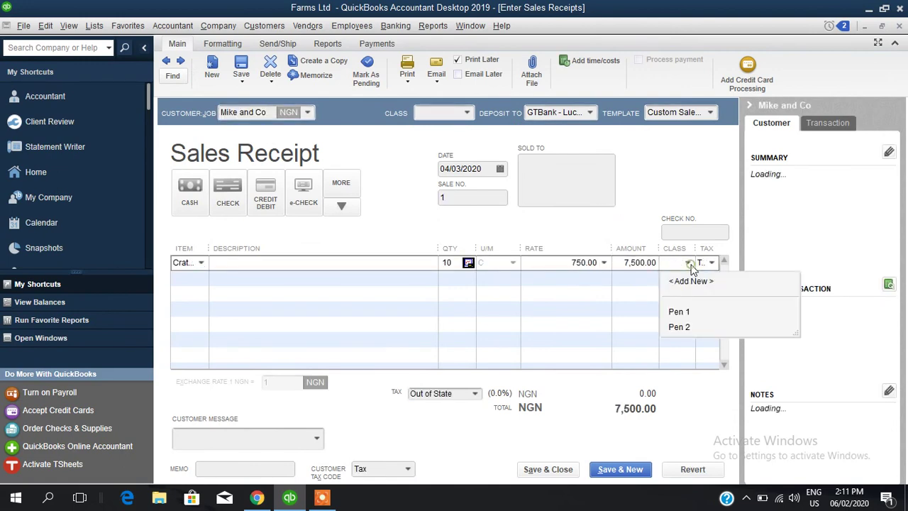
left_click(679, 312)
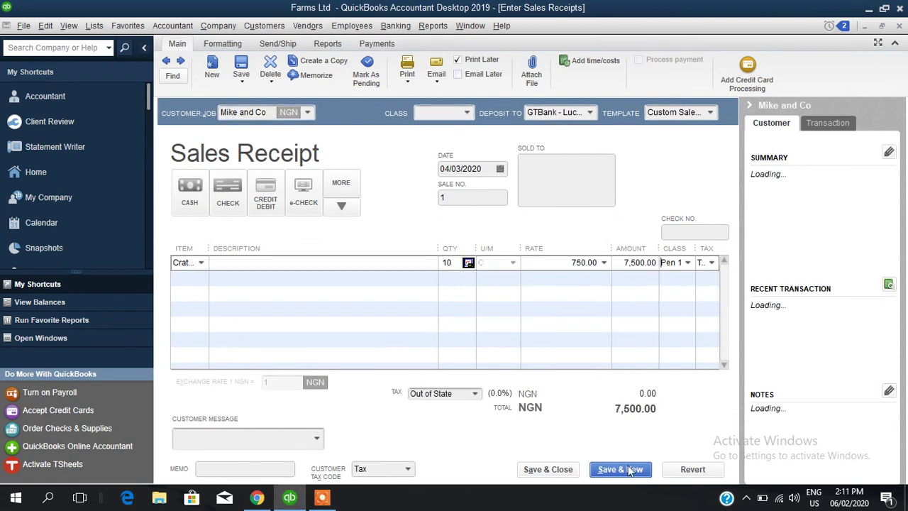
left_click(549, 477)
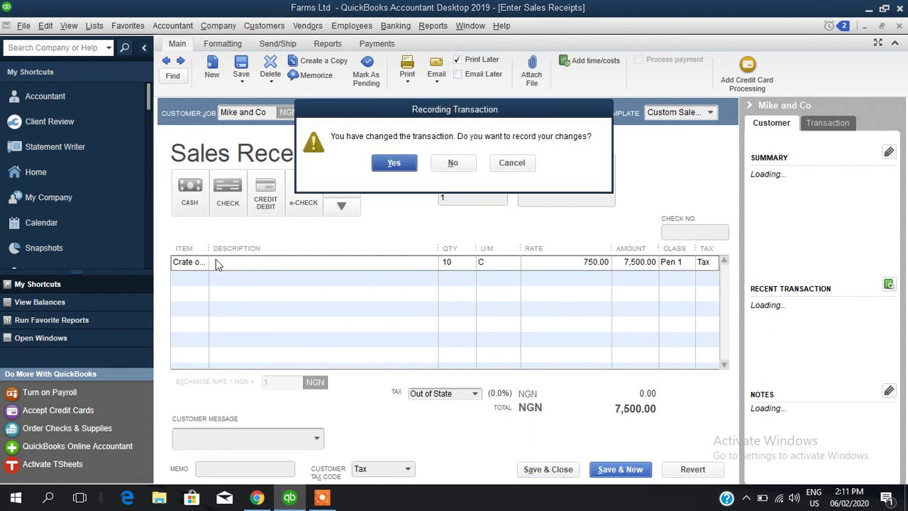
left_click(406, 170)
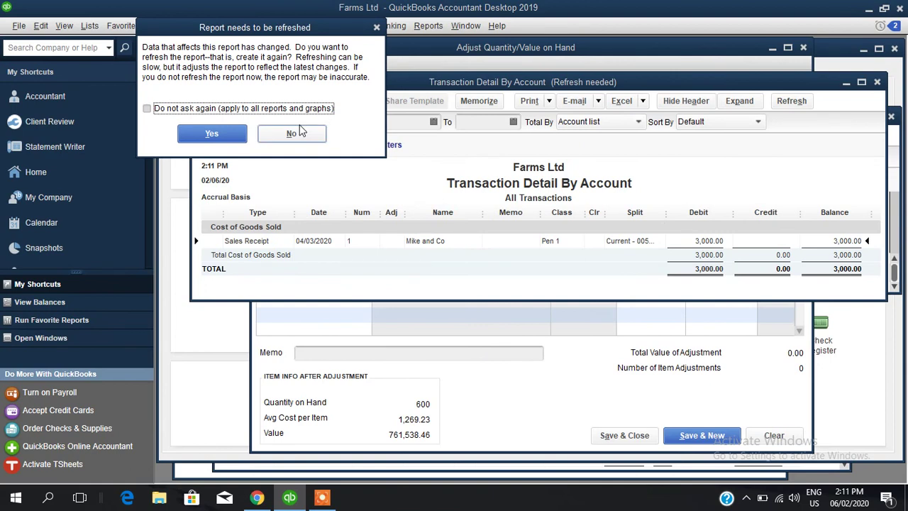
Close the transaction detail report without refreshing it and review Profit & Loss by Class with the dates set to All
left_click(298, 130)
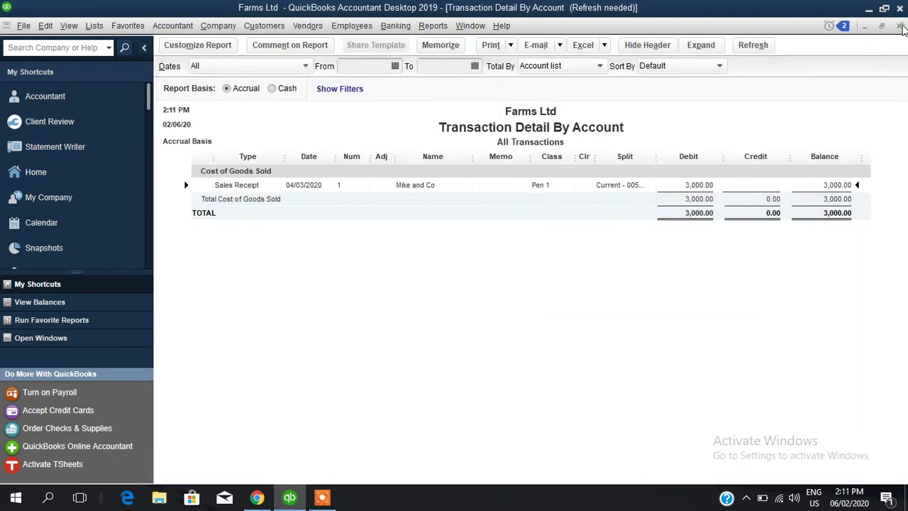
left_click(901, 26)
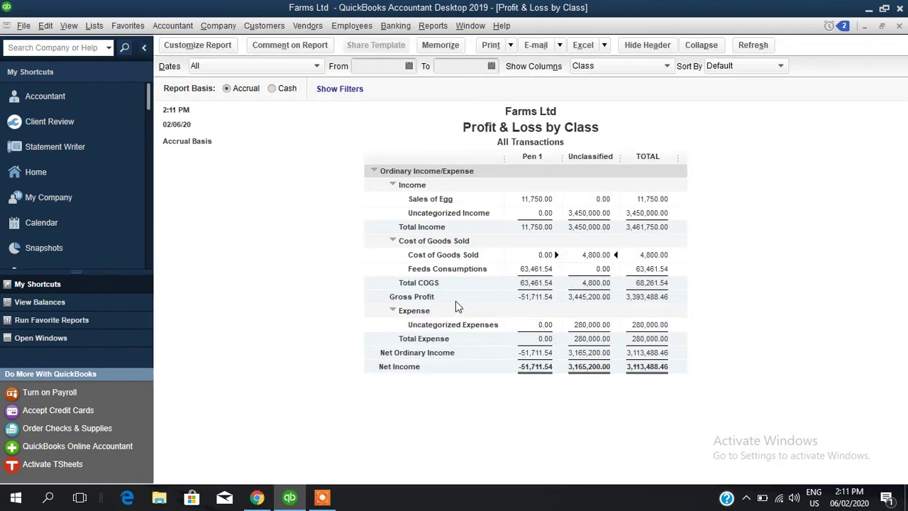
left_click(297, 70)
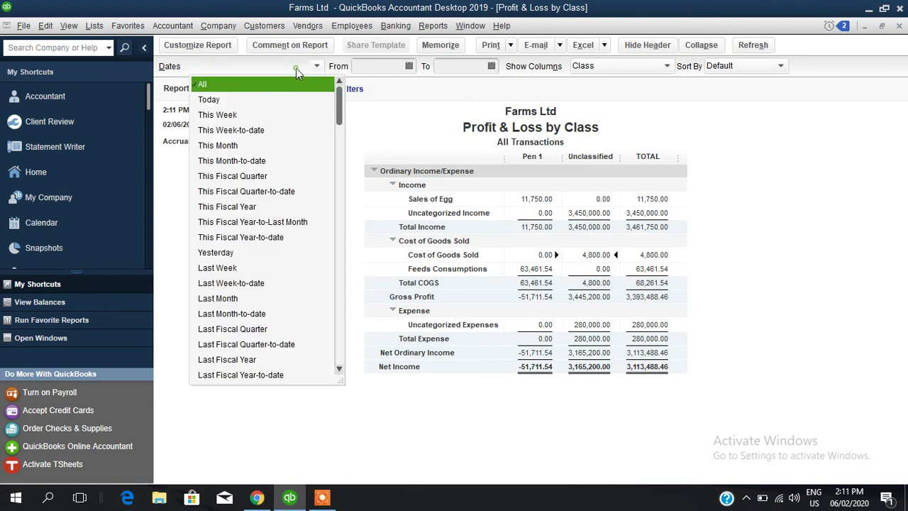
left_click(254, 86)
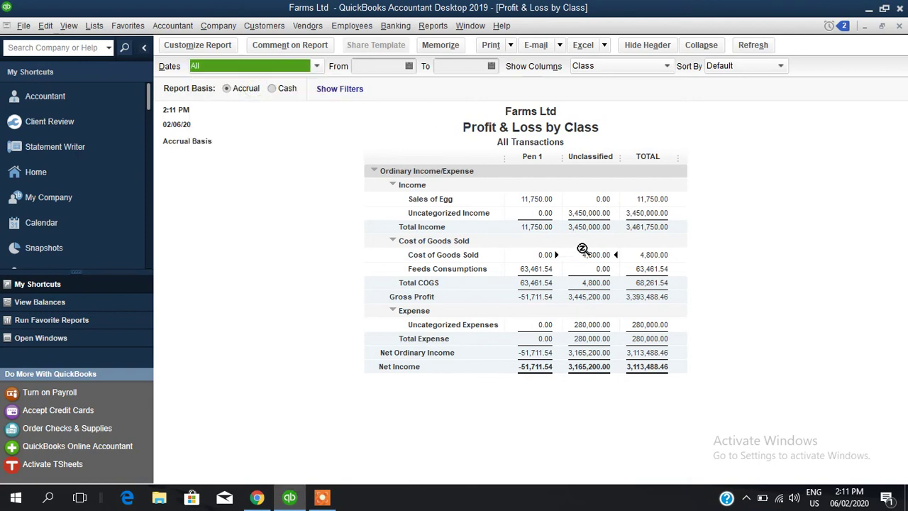
Drill into the unclassified Cost of Goods Sold amount, check its transaction detail twice, and return to Profit & Loss by Class
double_click(597, 254)
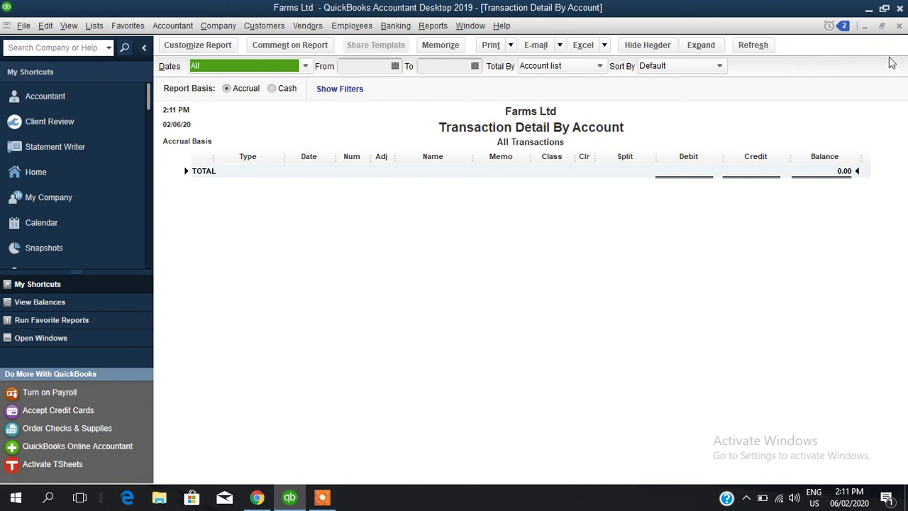
left_click(901, 25)
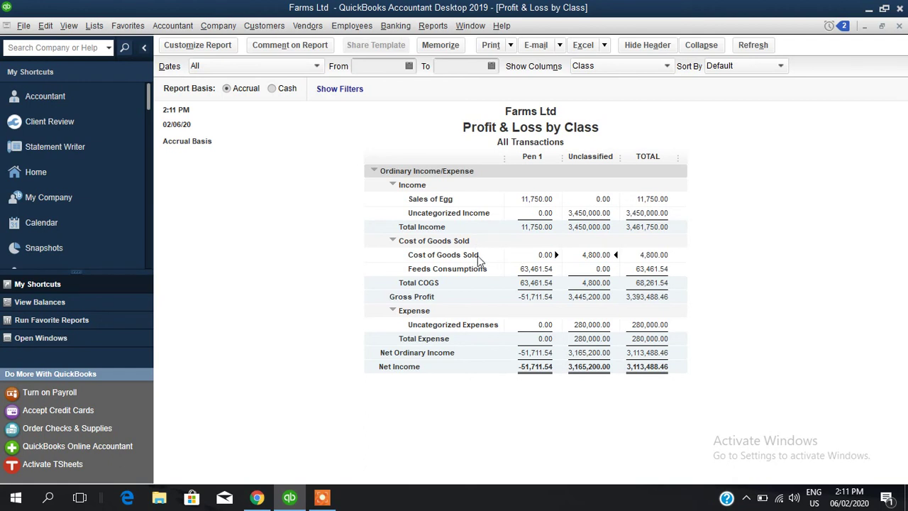
double_click(601, 256)
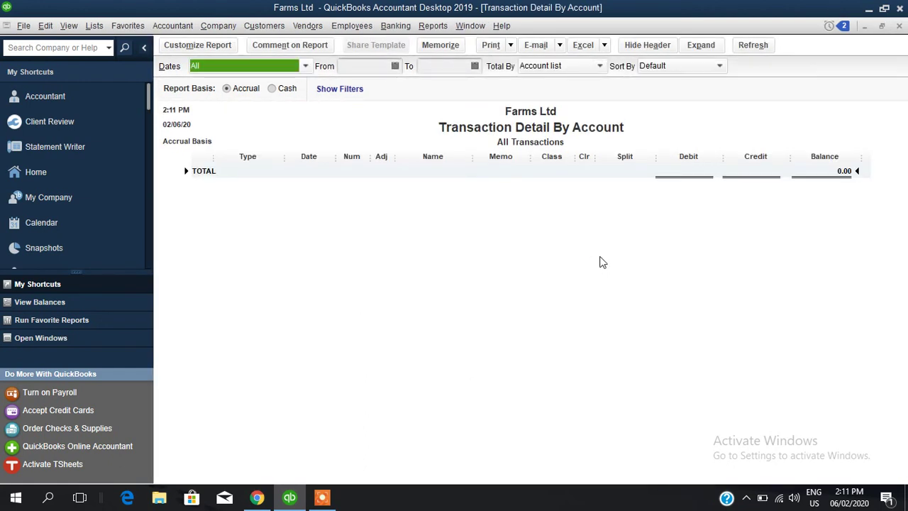
left_click(899, 27)
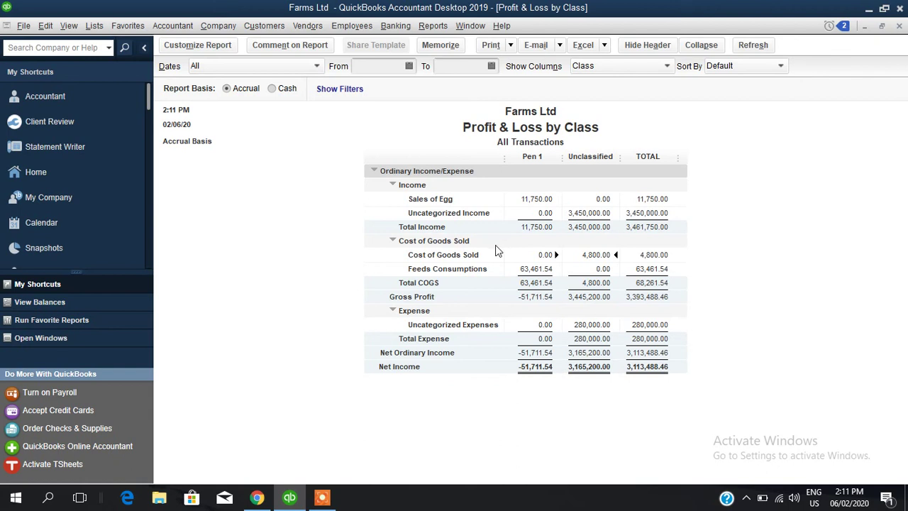
Run the Inventory Valuation Summary report, check the inventory quantities and average costs, and close it
left_click(439, 27)
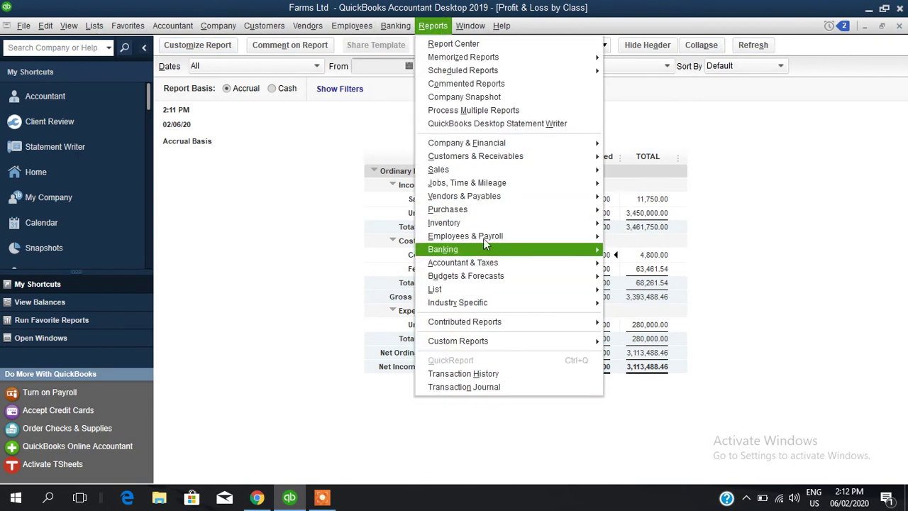
mouse_move(485, 226)
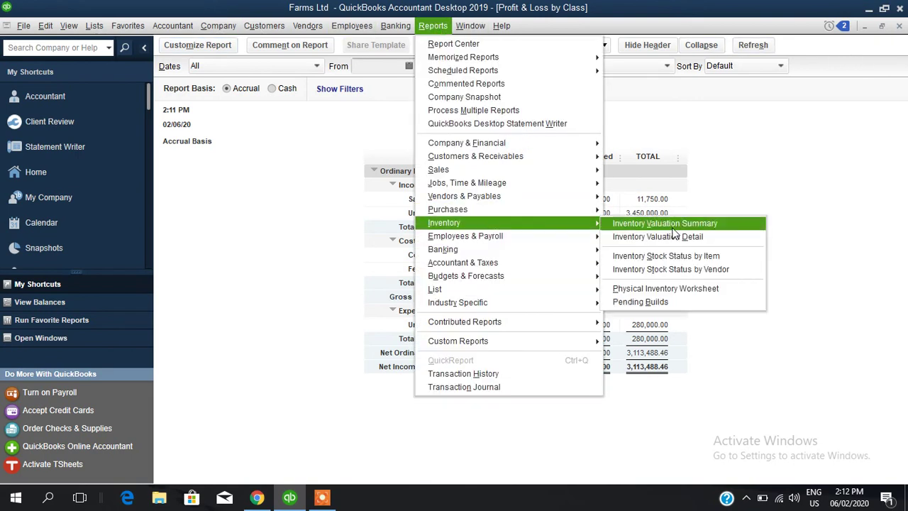
left_click(672, 226)
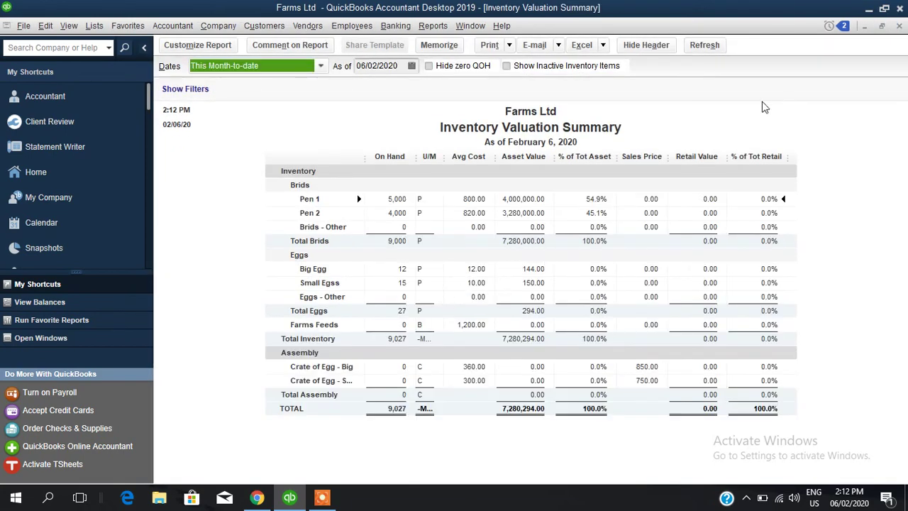
left_click(899, 27)
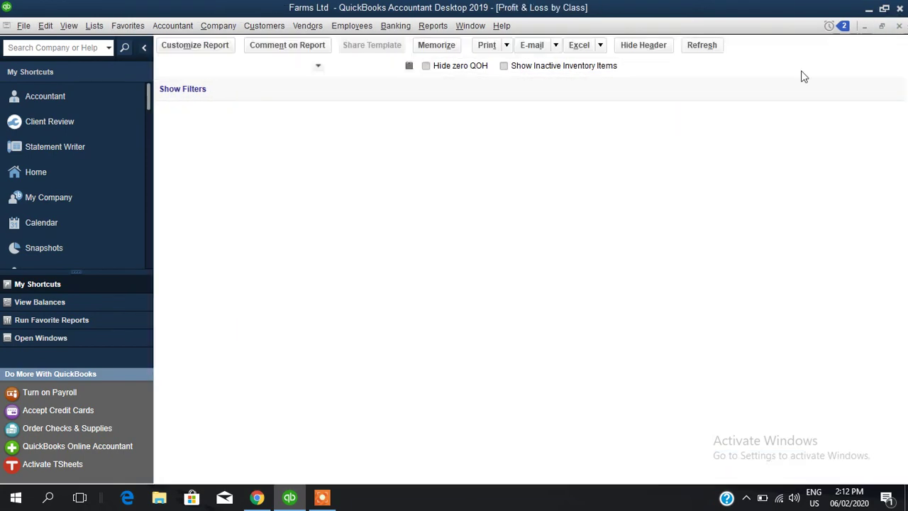
Drill into the Pen 1 Sales of Egg amount and inspect the items and classes on the ABC Limited invoice and Mike and Co sales receipt
double_click(522, 198)
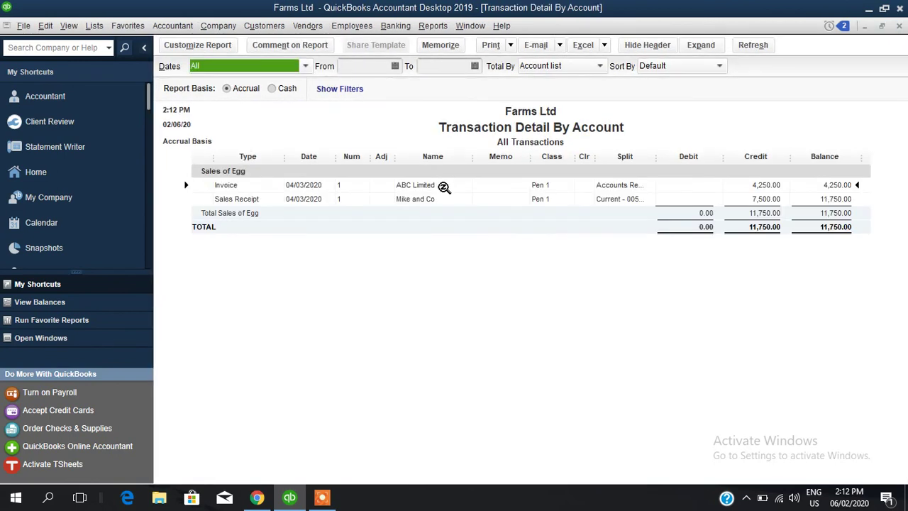
double_click(430, 184)
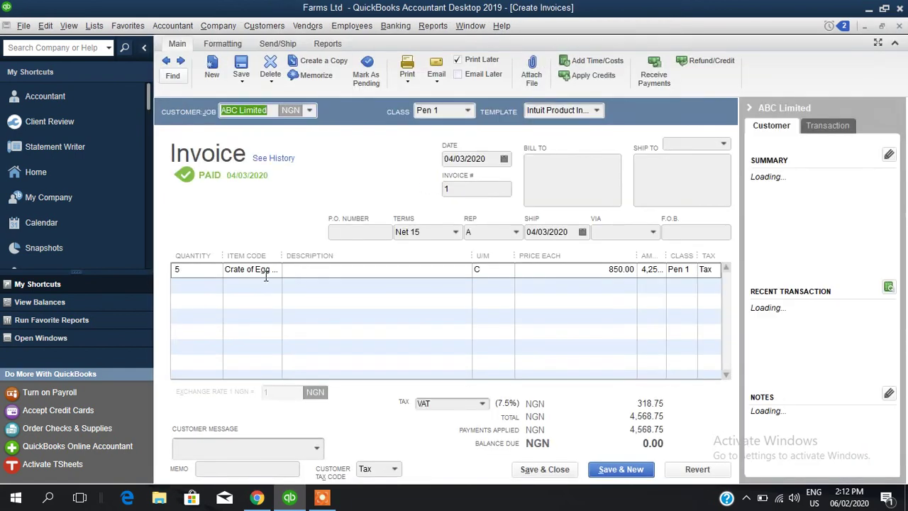
left_click(264, 271)
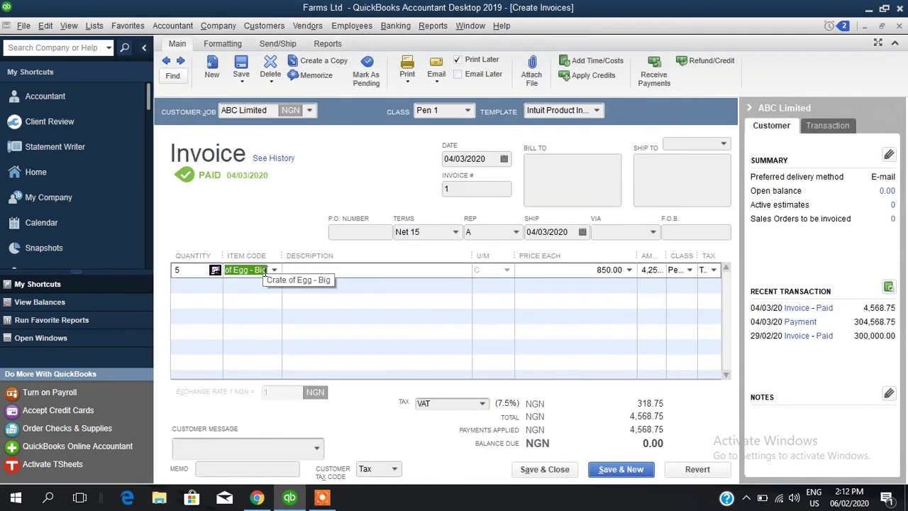
left_click(899, 27)
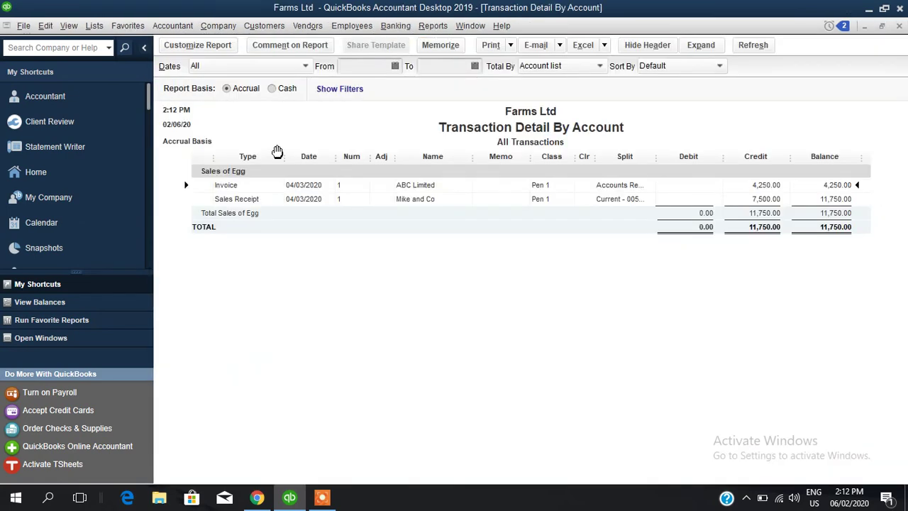
double_click(254, 198)
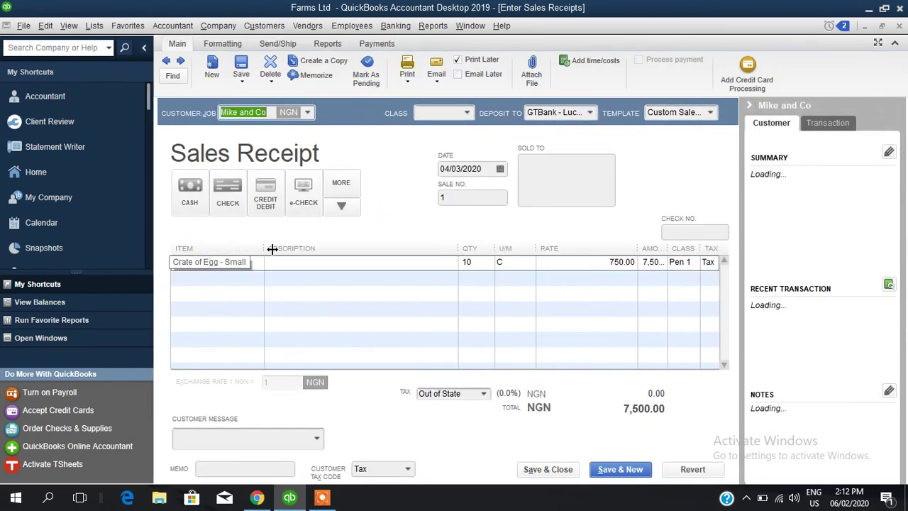
left_click(898, 25)
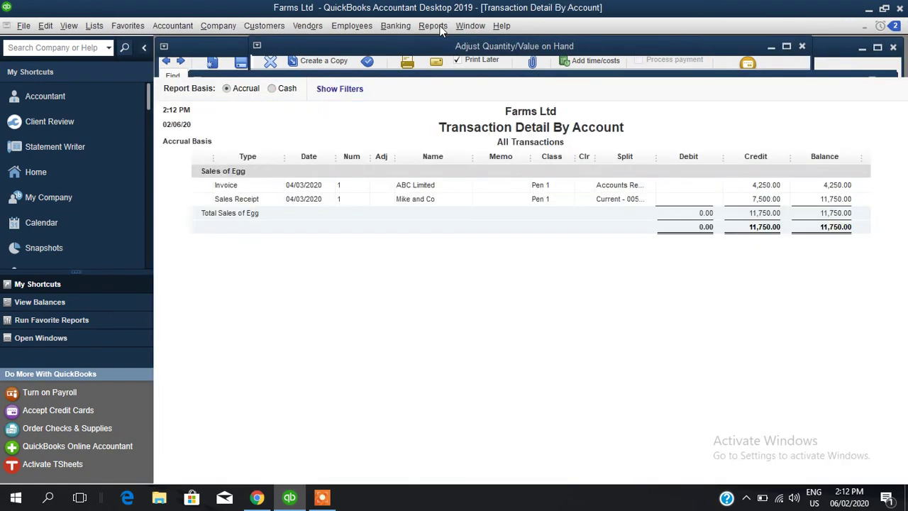
Run the Inventory Valuation Summary report with the dates set to All
left_click(439, 27)
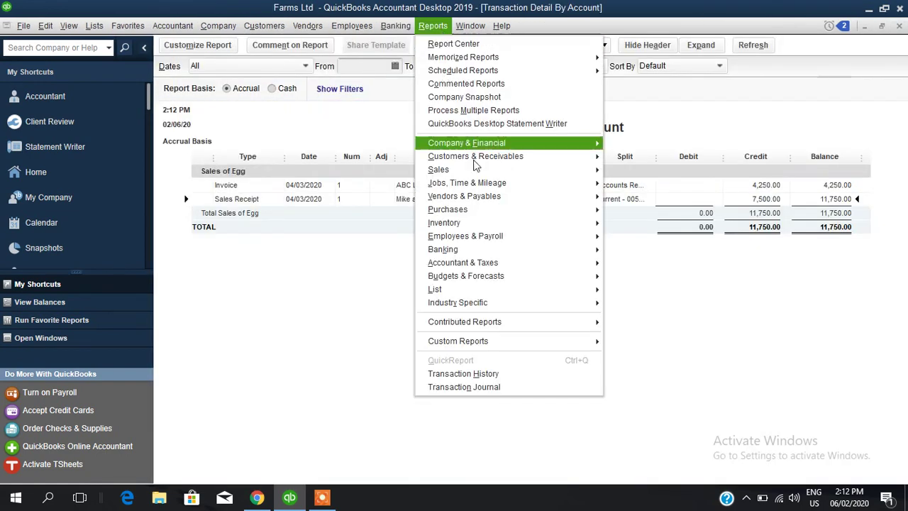
mouse_move(516, 220)
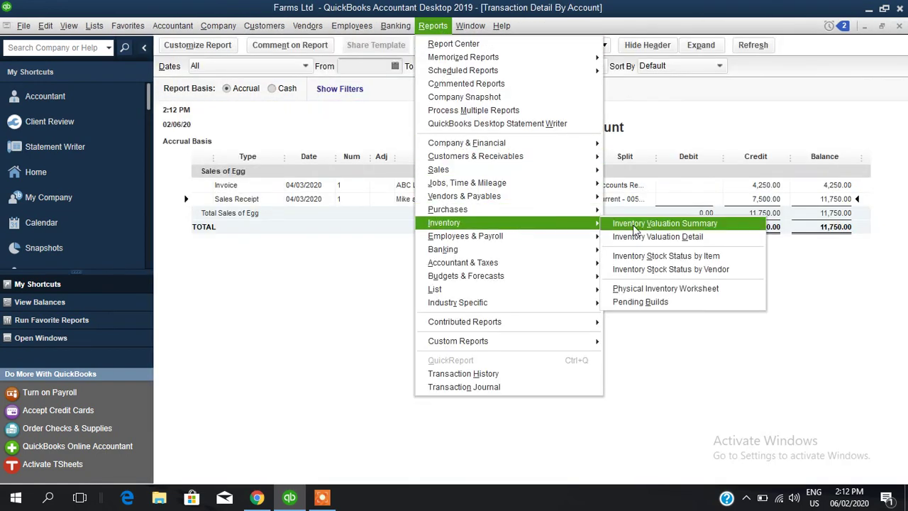
left_click(634, 225)
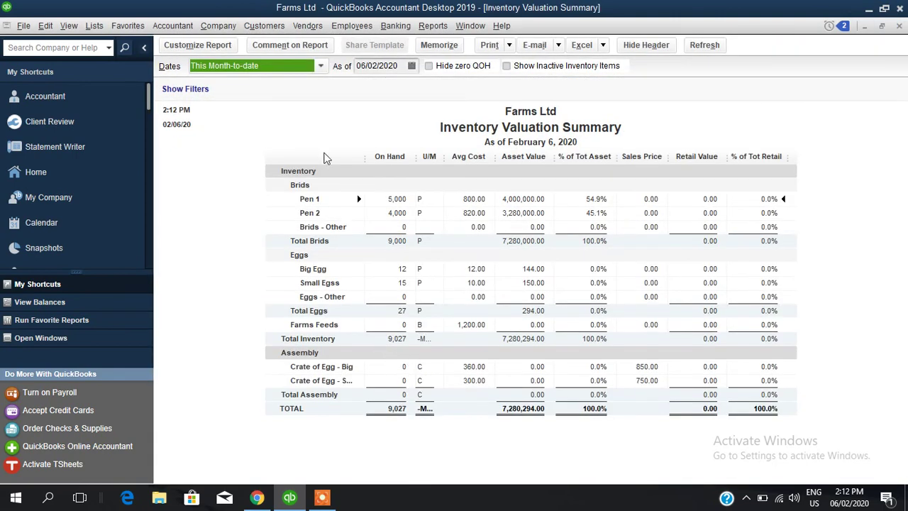
left_click(274, 65)
left_click(248, 83)
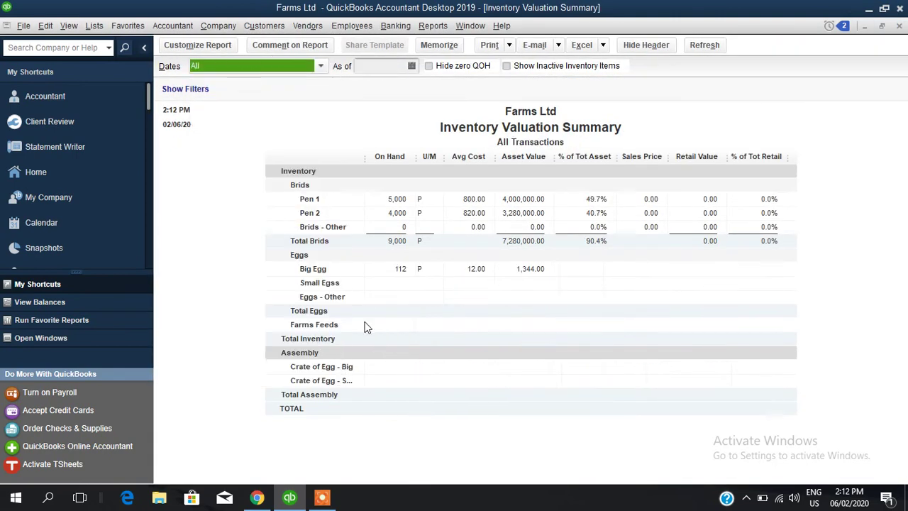
Drill into Crate of Egg - Big, inspect its build assembly and ABC Limited invoice, and return to the valuation summary
double_click(382, 366)
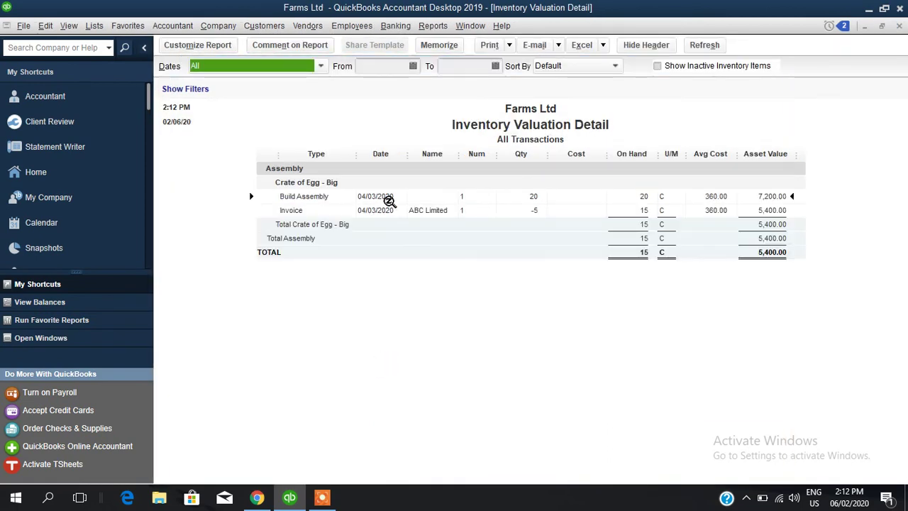
double_click(390, 199)
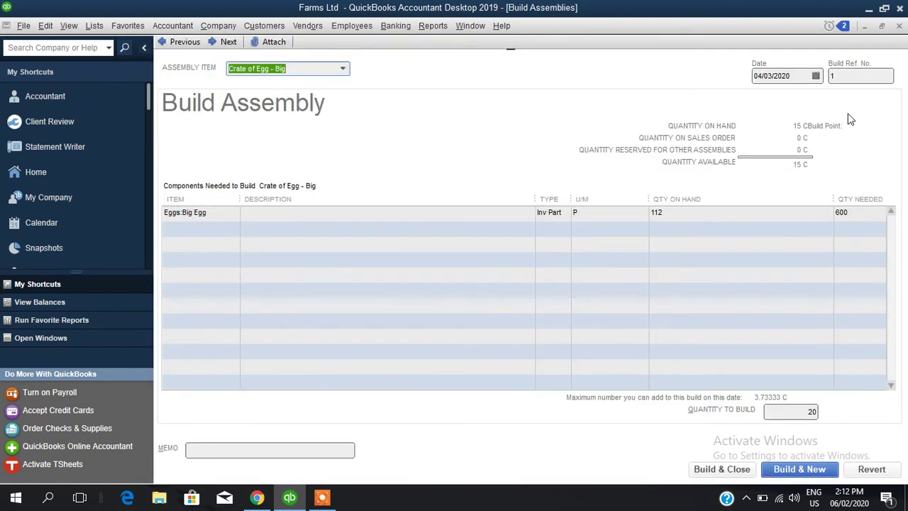
left_click(899, 26)
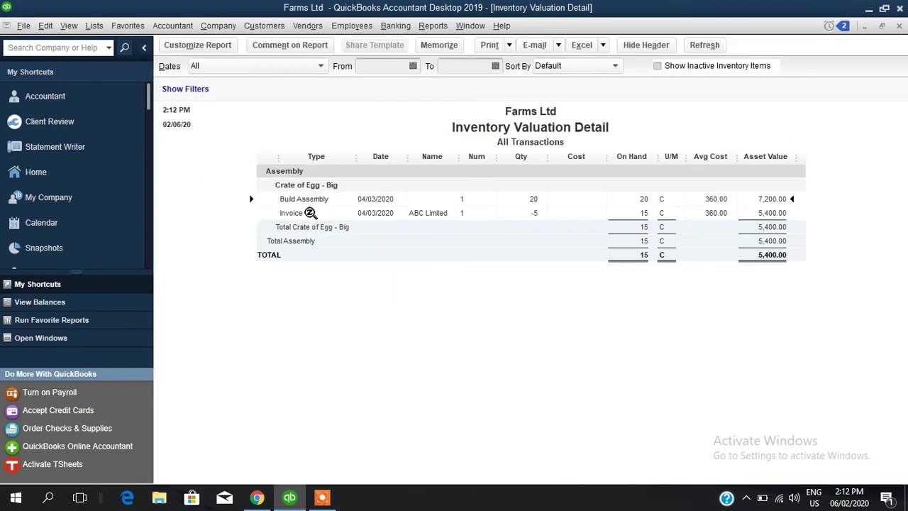
double_click(310, 212)
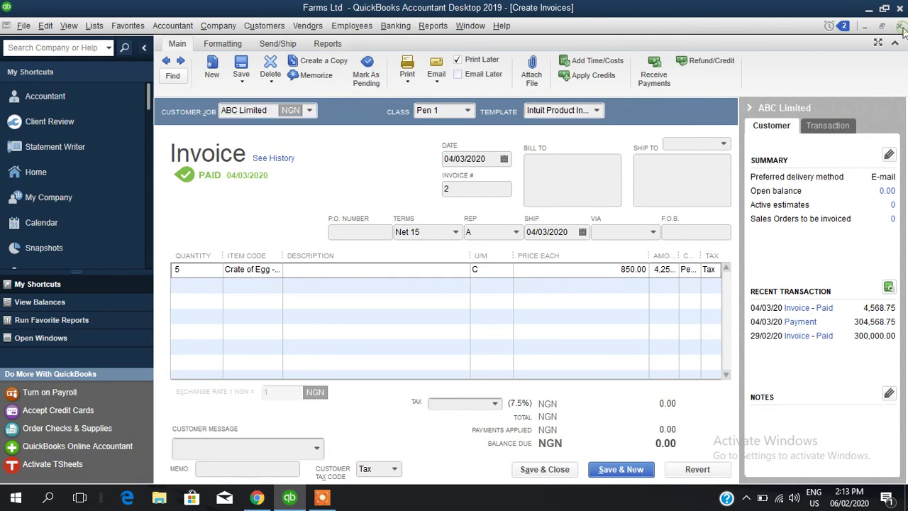
left_click(901, 27)
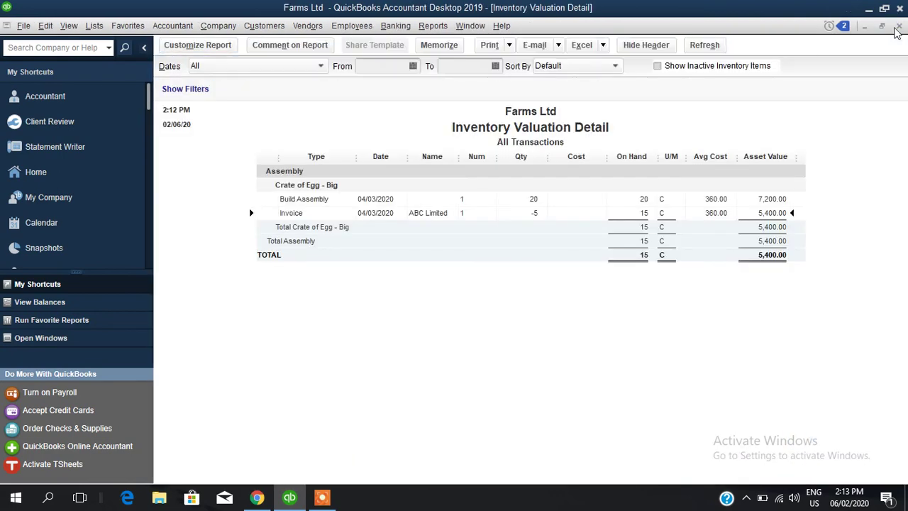
left_click(898, 29)
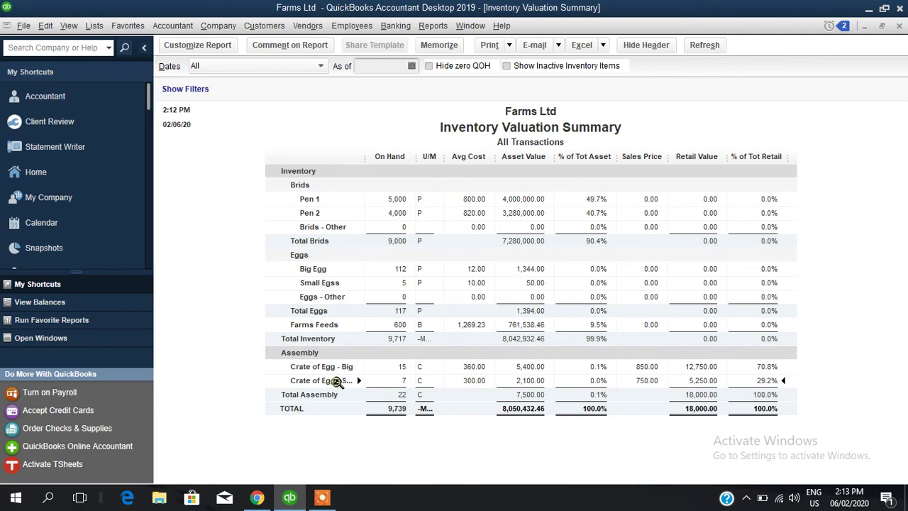
Drill from Crate of Egg - Small into the Mike and Co sales receipt, set its header class to Pen 1, and record the change
double_click(337, 382)
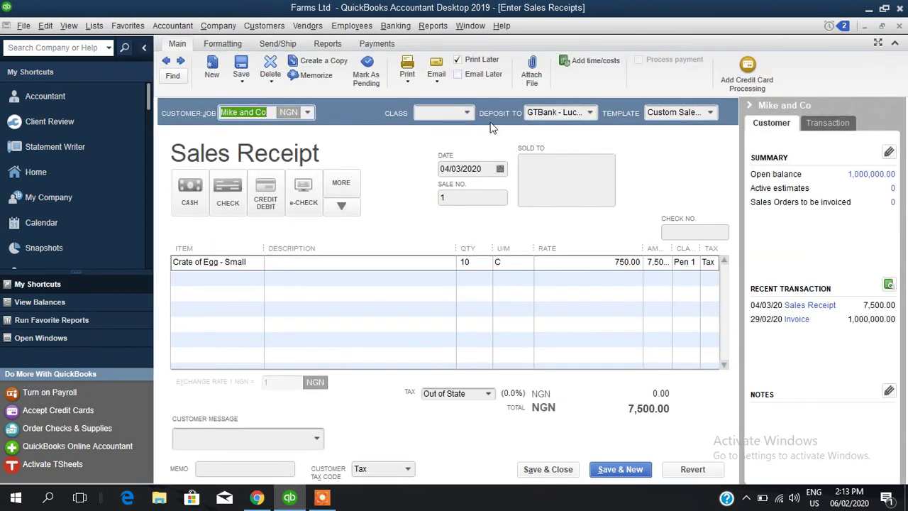
left_click(466, 113)
left_click(445, 161)
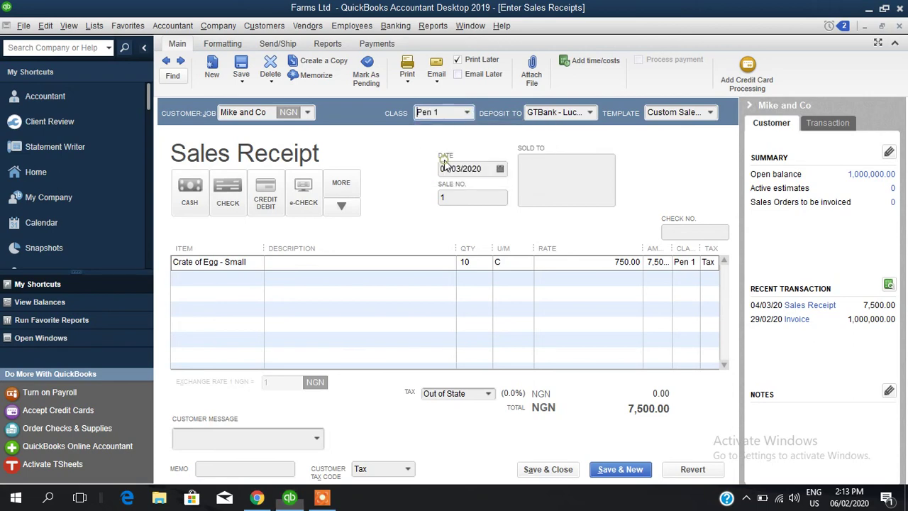
left_click(546, 469)
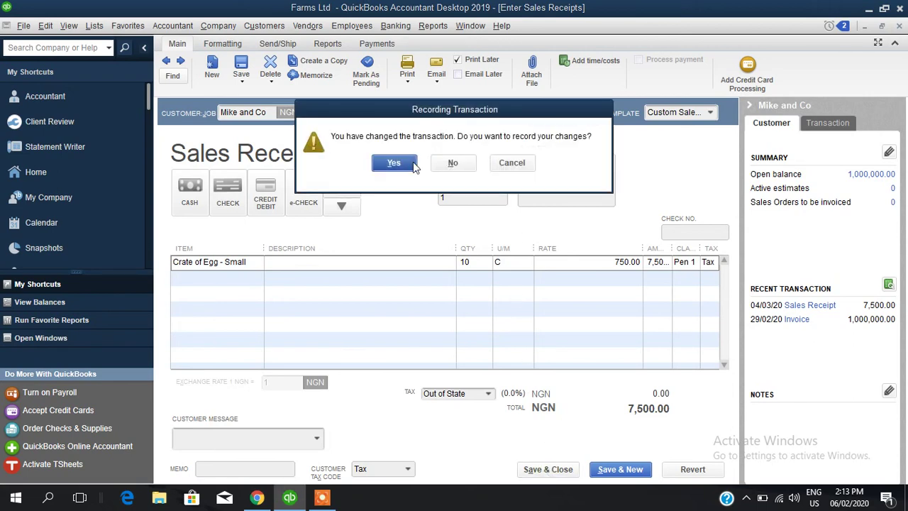
left_click(413, 161)
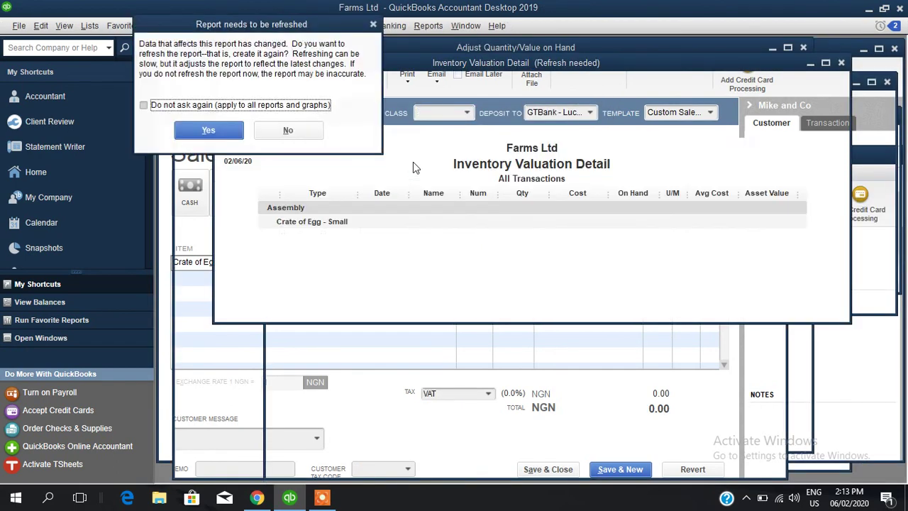
Refresh the affected reports, close the valuation summary without memorizing it, and return to Profit & Loss by Class to review the class amounts
left_click(211, 128)
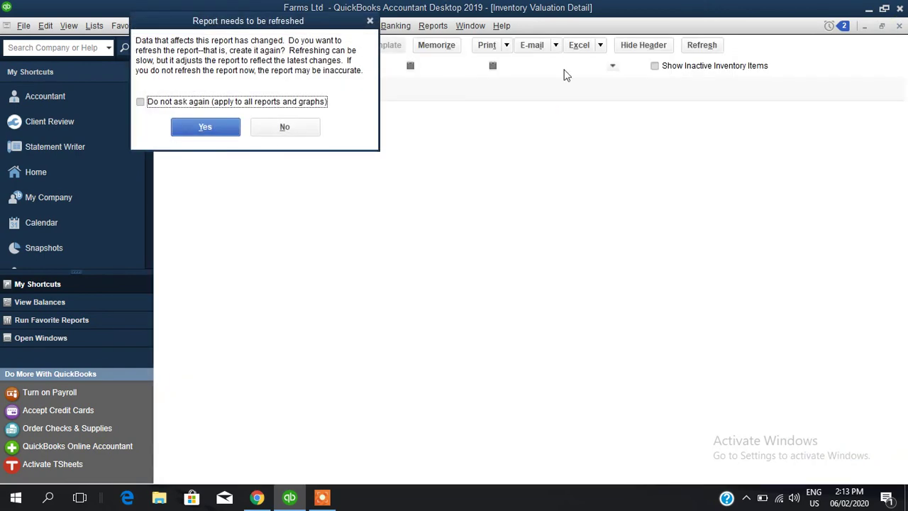
left_click(222, 126)
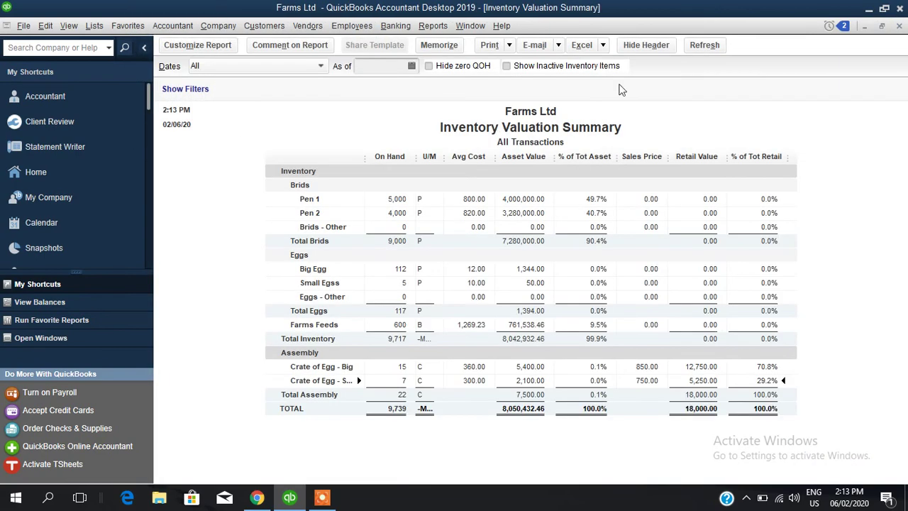
left_click(900, 26)
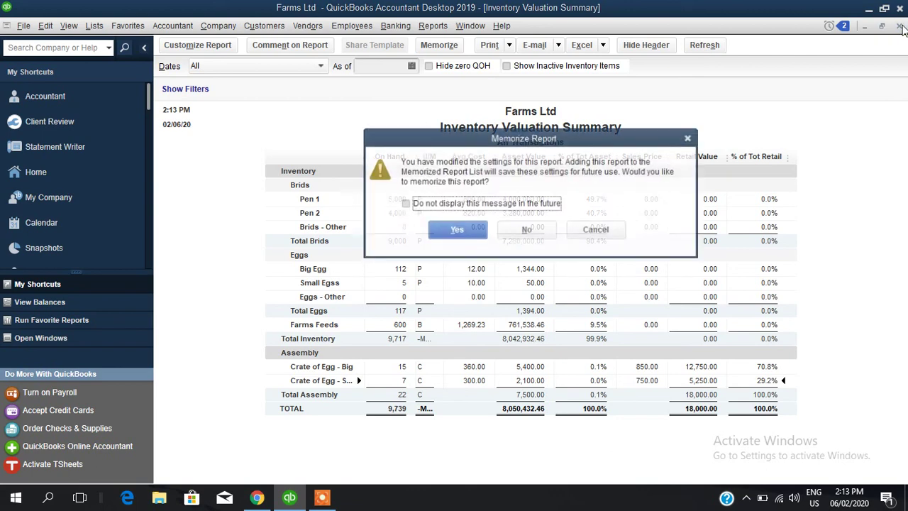
left_click(458, 229)
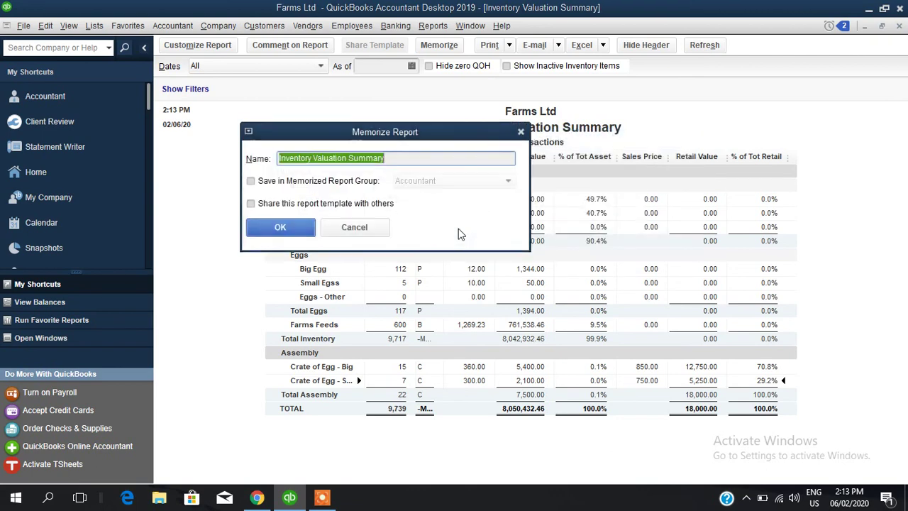
left_click(355, 228)
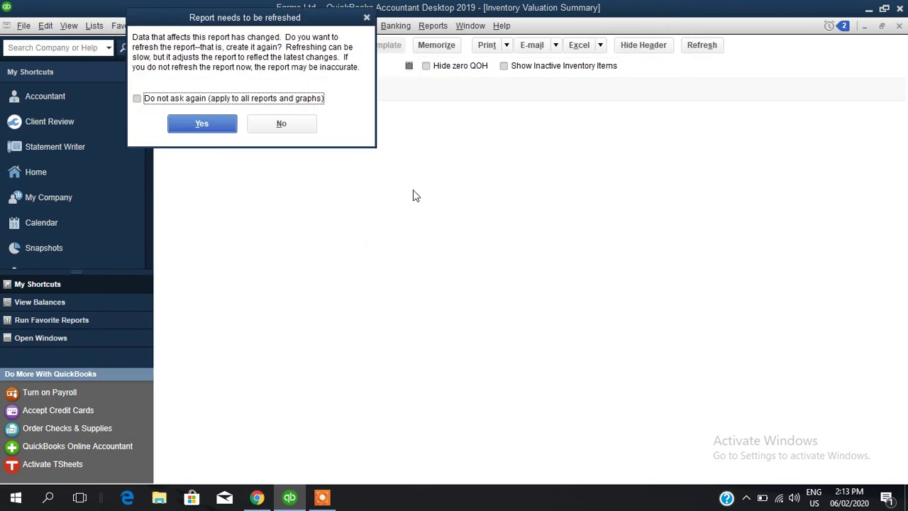
left_click(211, 183)
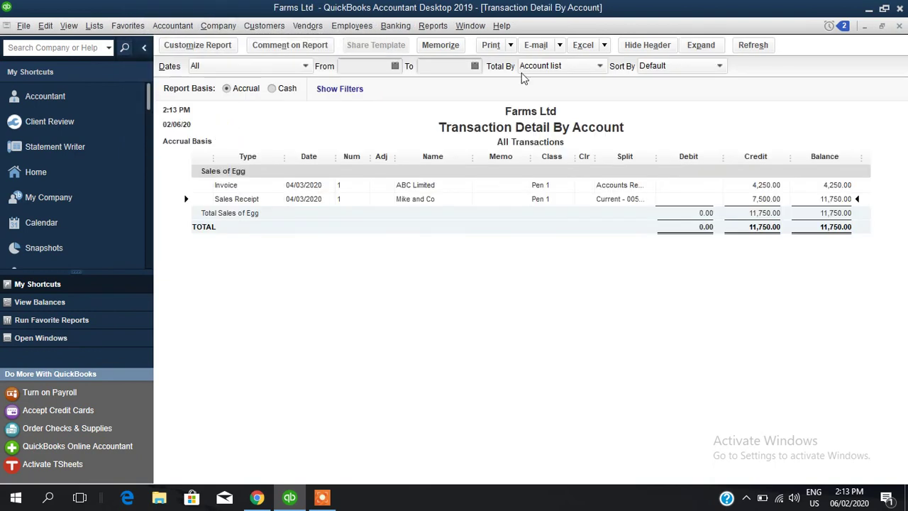
left_click(899, 27)
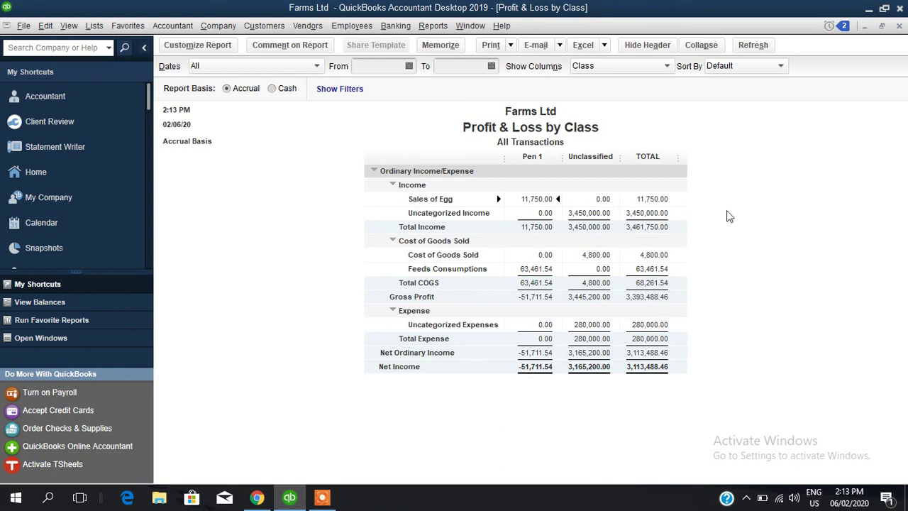
Drill into the unclassified Cost of Goods Sold, return, and trace the Pen 1 Sales of Egg amount to the Mike and Co sales receipt
double_click(604, 256)
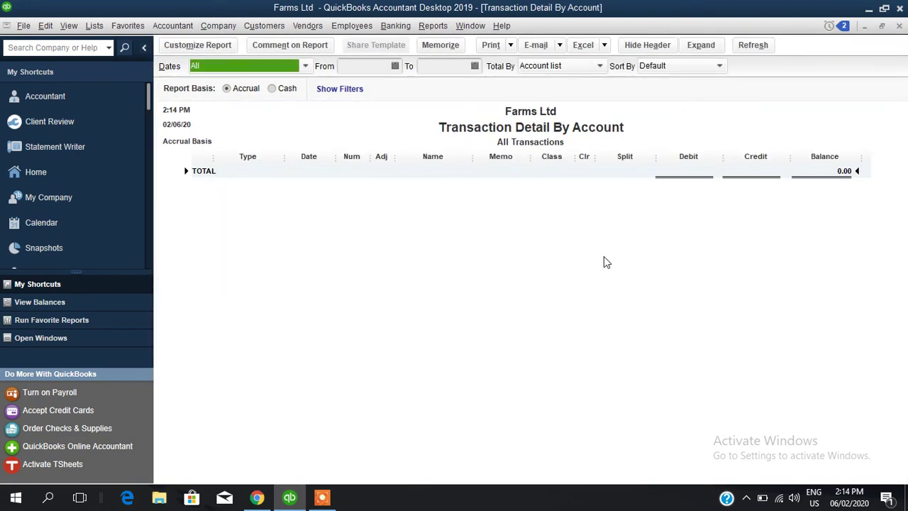
left_click(900, 26)
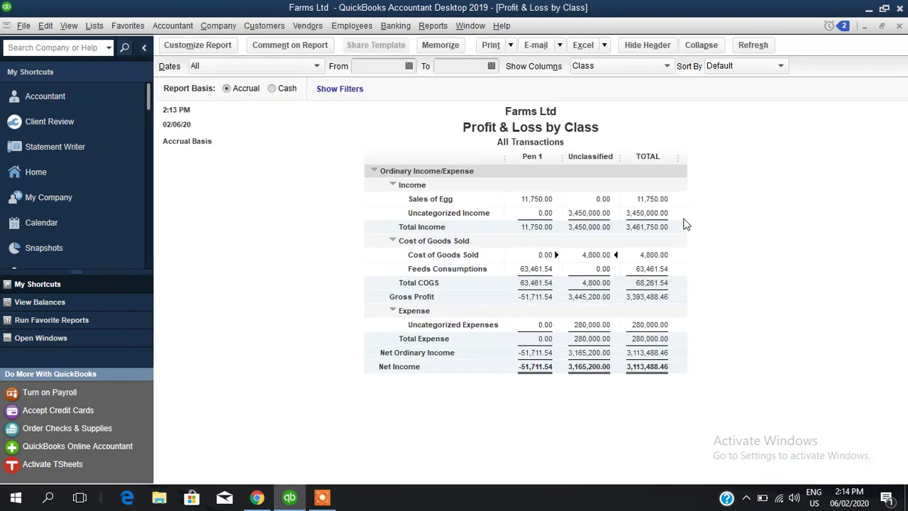
double_click(536, 198)
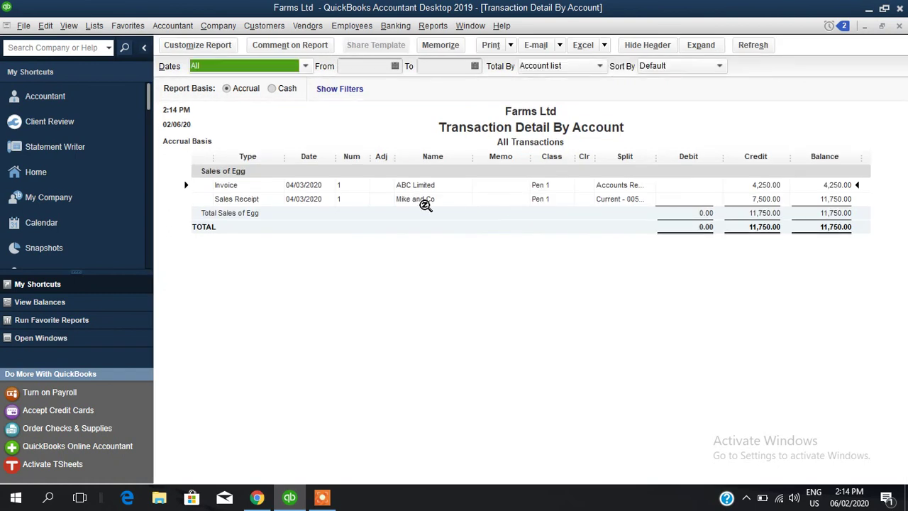
left_click(424, 199)
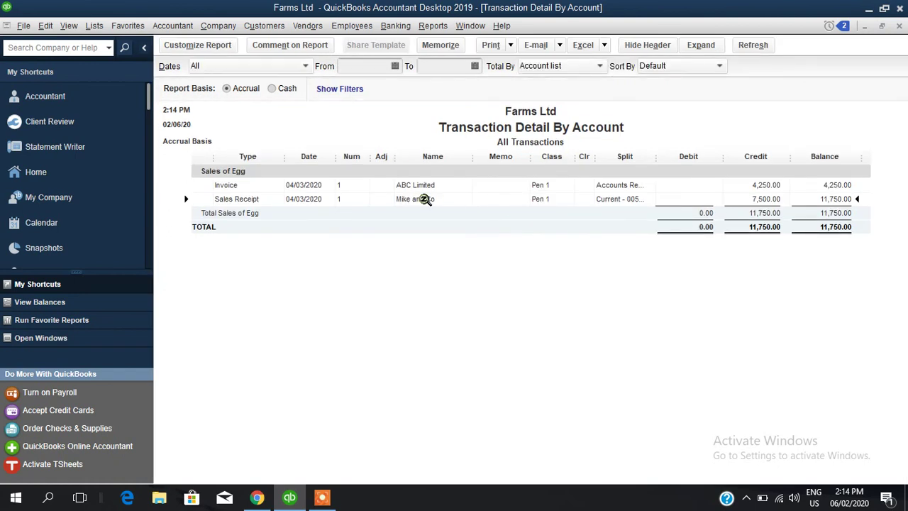
double_click(424, 200)
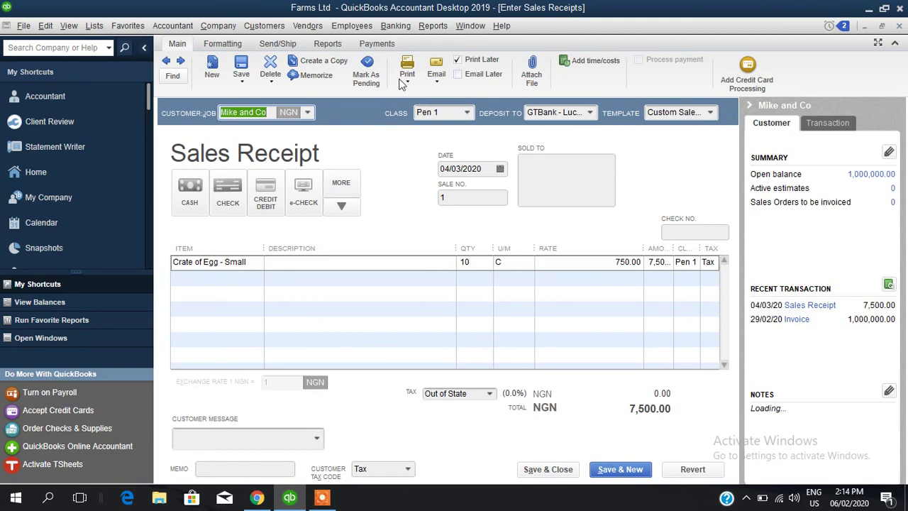
Run the Inventory Valuation Summary report, check the Crate of Egg - Small detail, and set the summary's dates to All
left_click(434, 27)
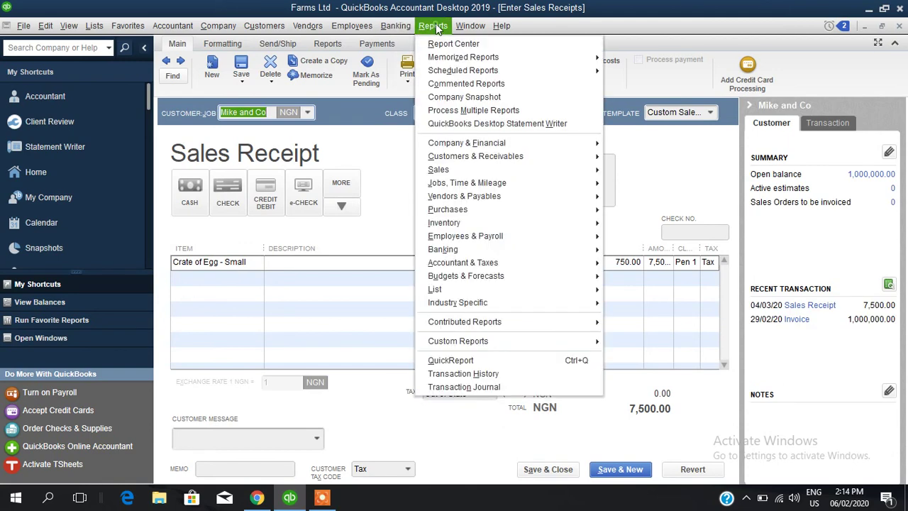
mouse_move(525, 225)
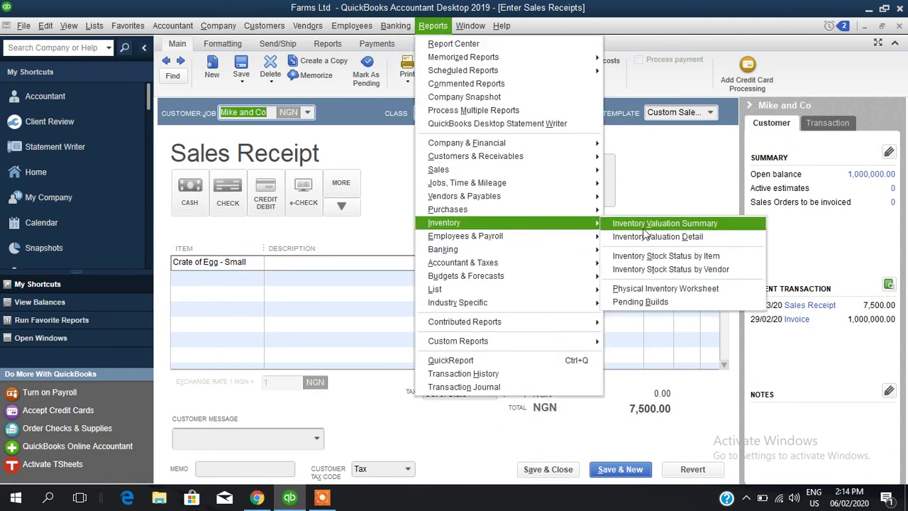
left_click(644, 228)
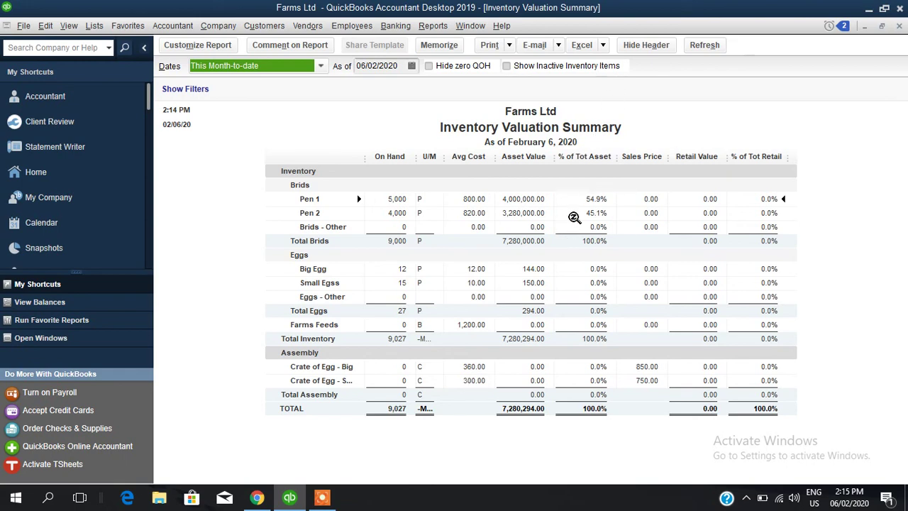
left_click(474, 381)
double_click(474, 381)
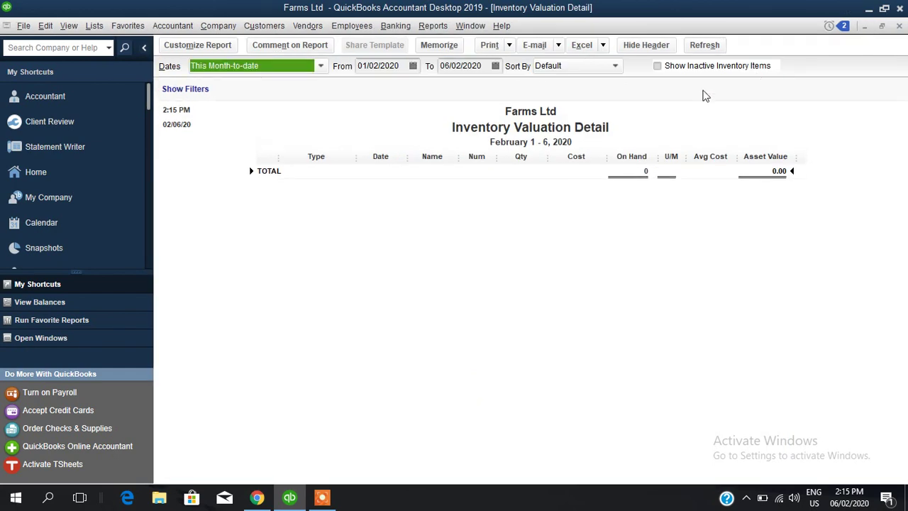
left_click(899, 26)
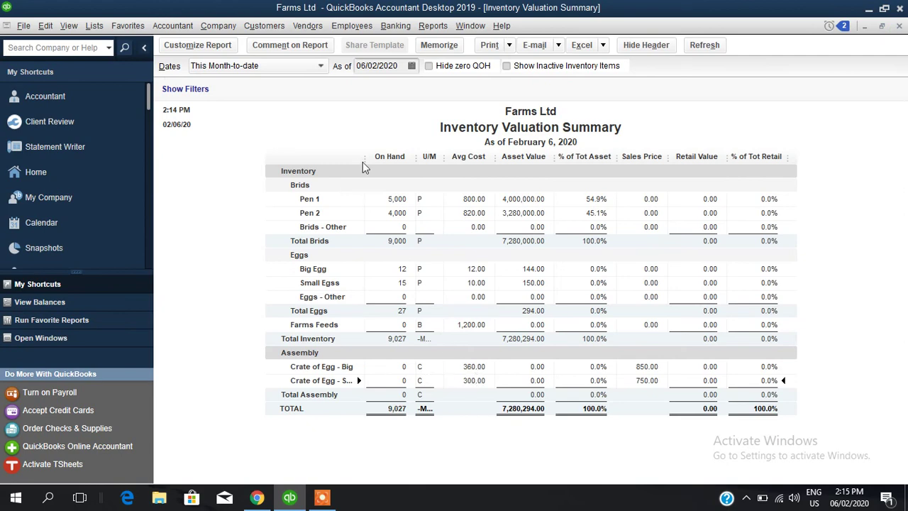
left_click(290, 66)
left_click(270, 85)
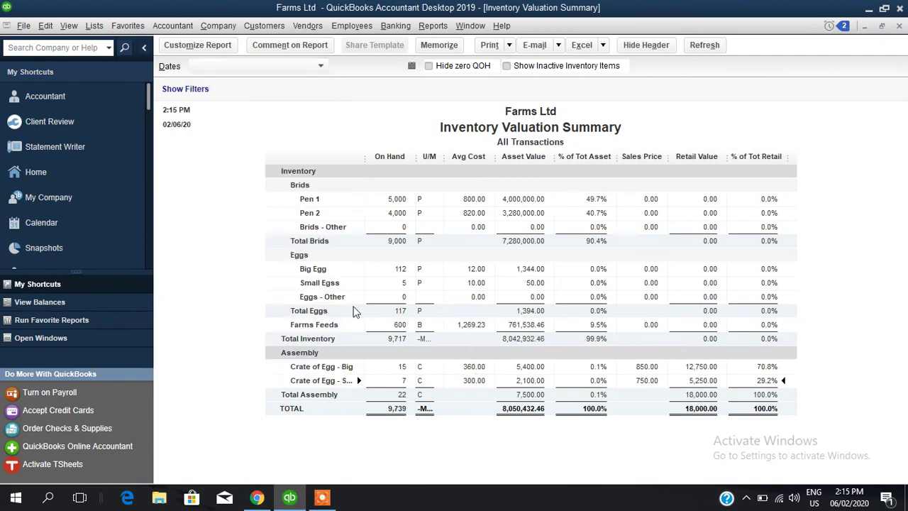
Drill into Crate of Egg - Small, inspect its build assembly, and return to the valuation summary
double_click(474, 380)
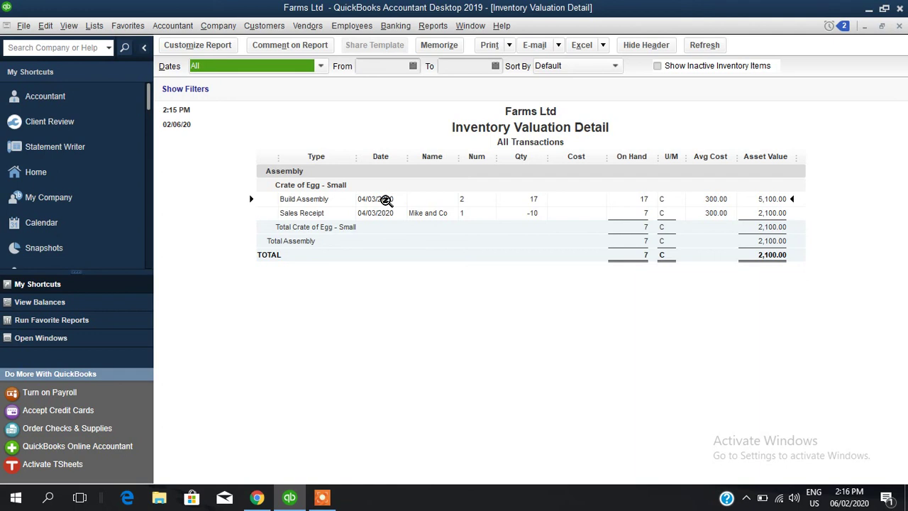
double_click(385, 201)
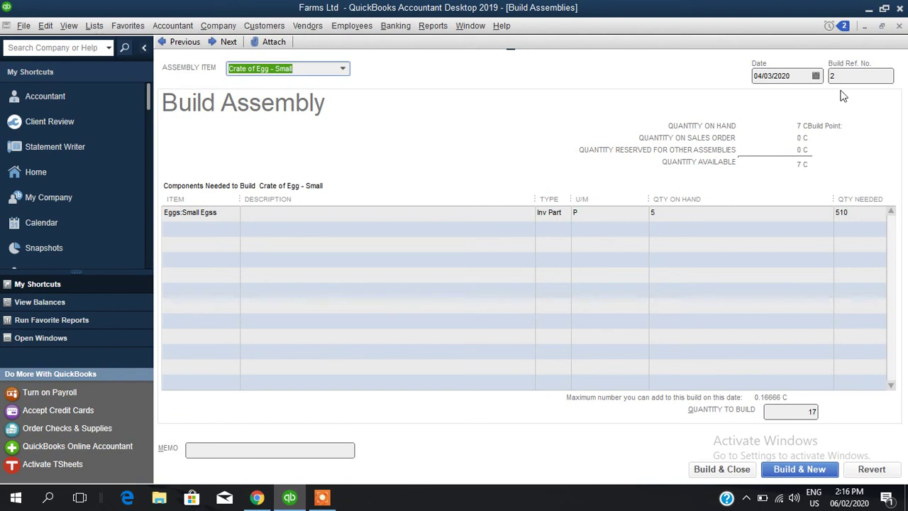
left_click(899, 27)
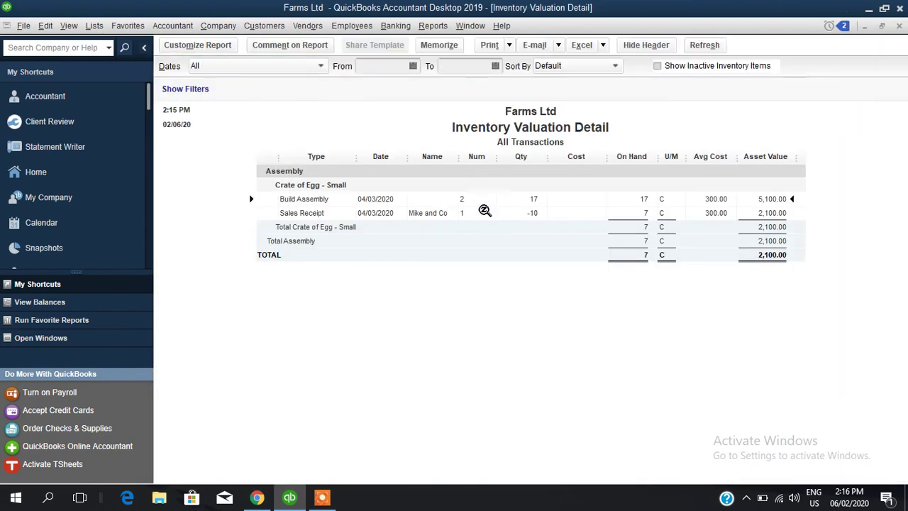
left_click(899, 27)
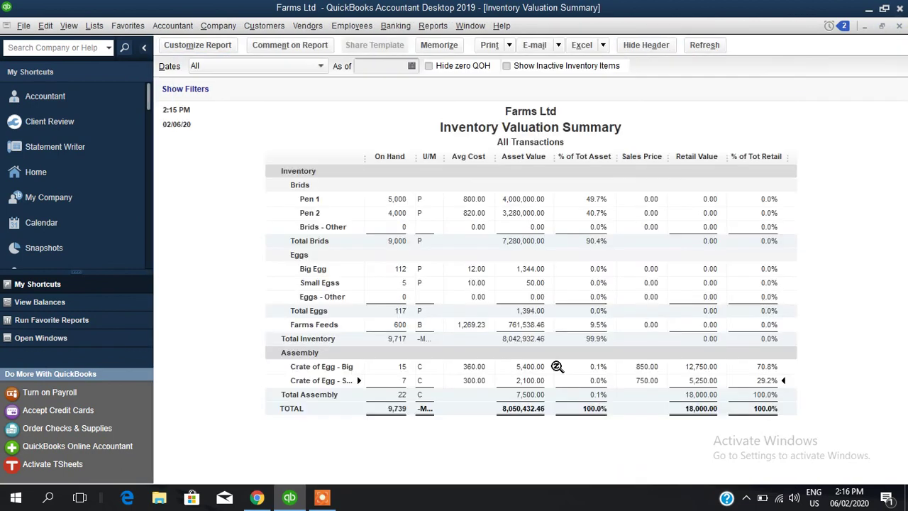
left_click(321, 498)
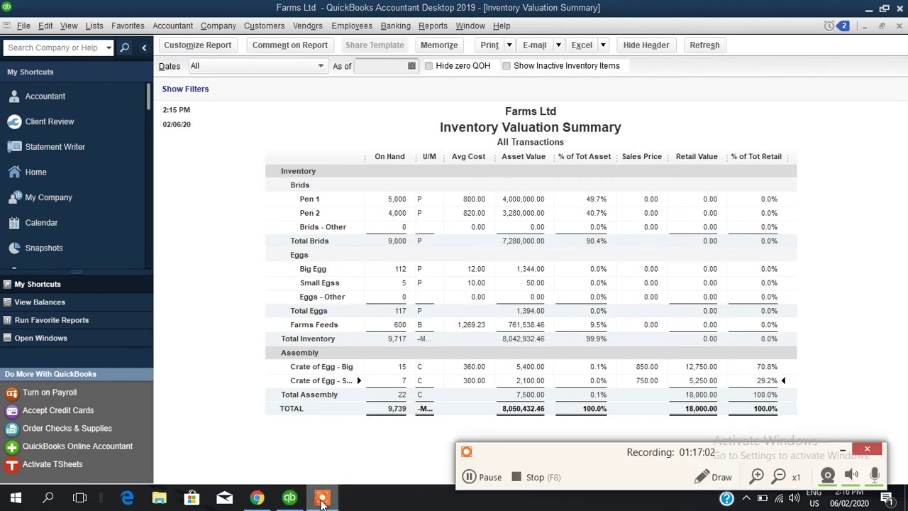
left_click(495, 479)
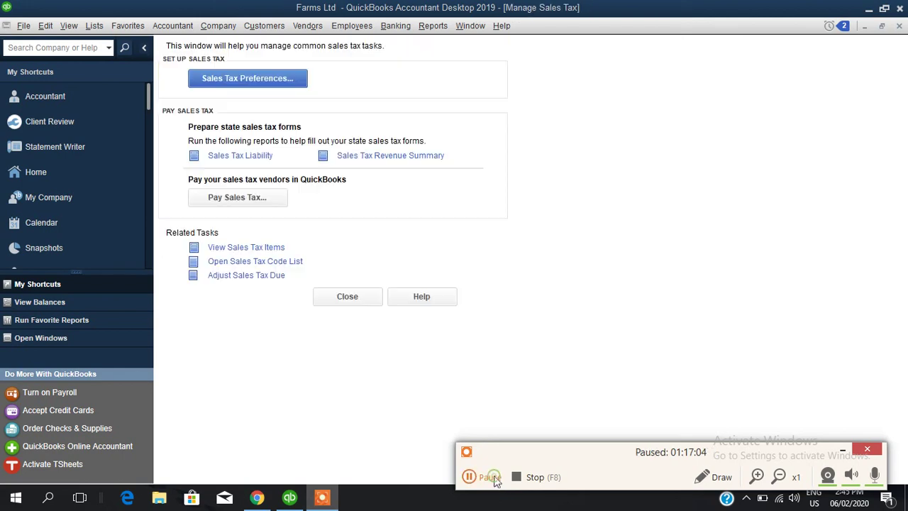
left_click(495, 479)
Start a new vendor bill and assign its first expense line to the Repairs and Maintenance account
left_click(64, 172)
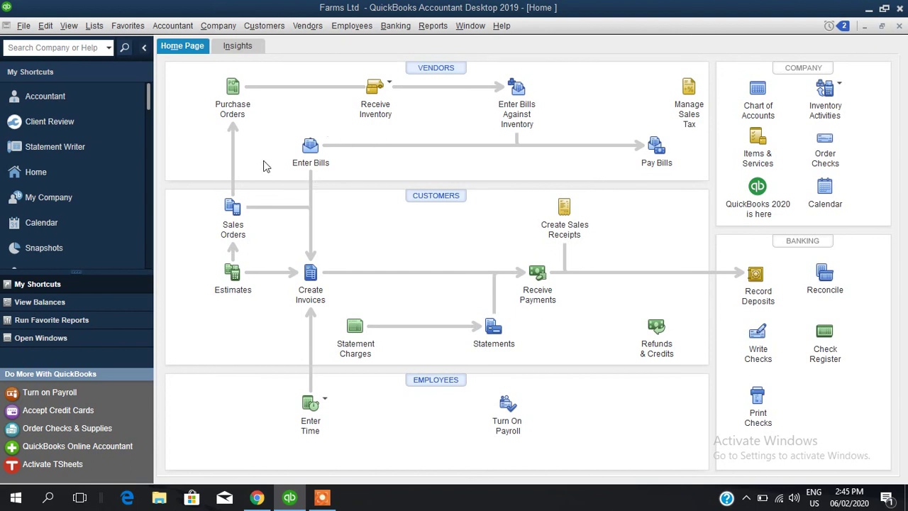
left_click(310, 147)
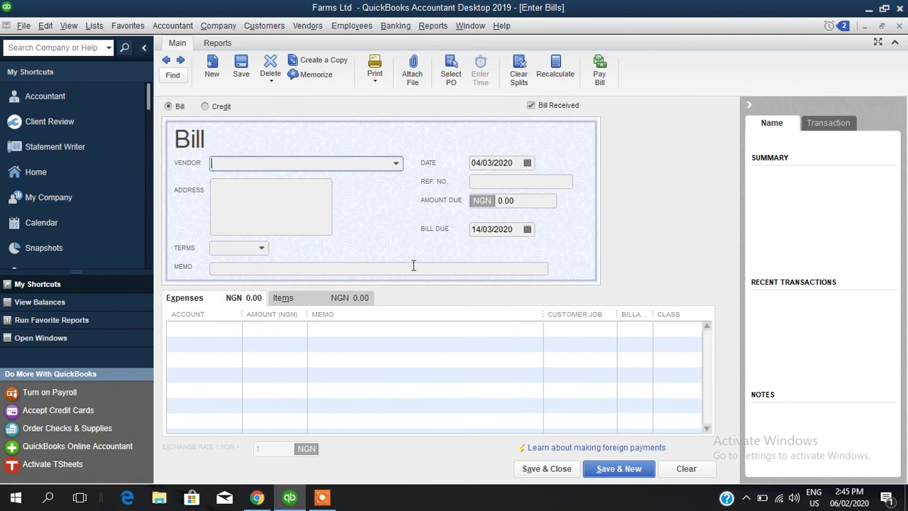
left_click(208, 299)
left_click(310, 298)
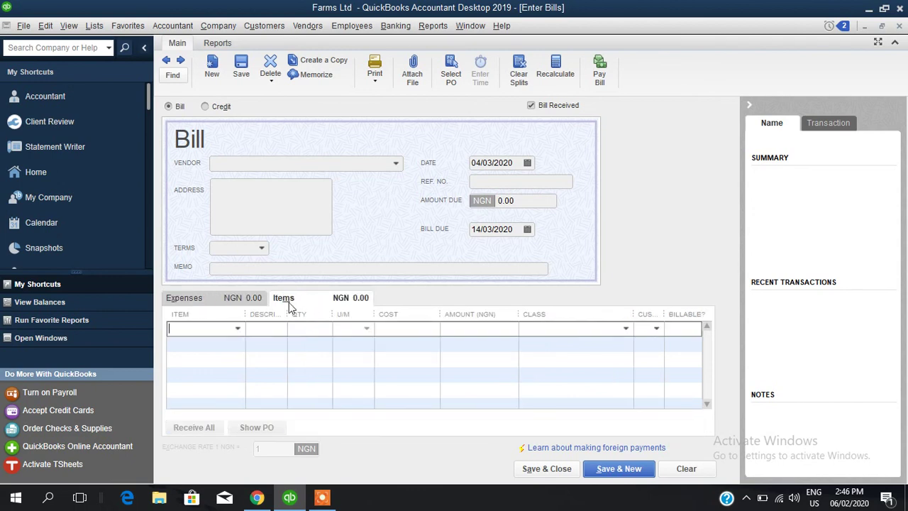
left_click(239, 330)
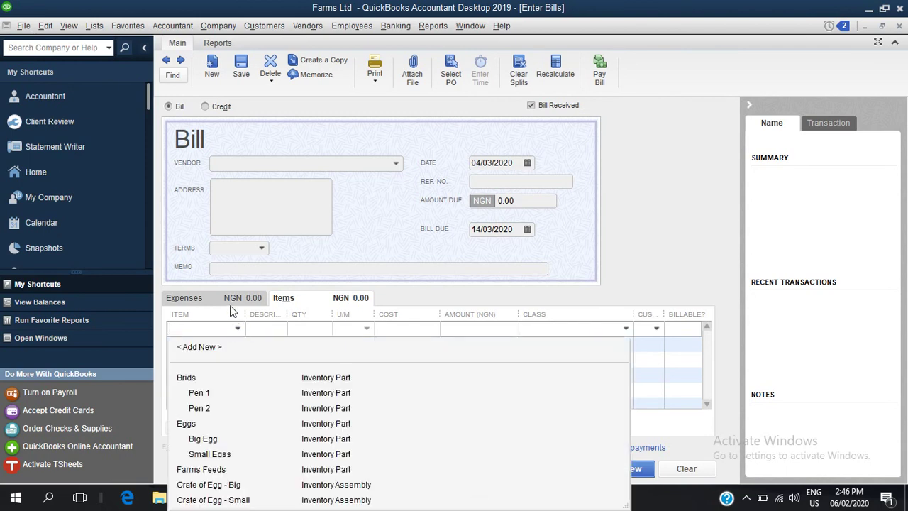
left_click(225, 299)
left_click(234, 329)
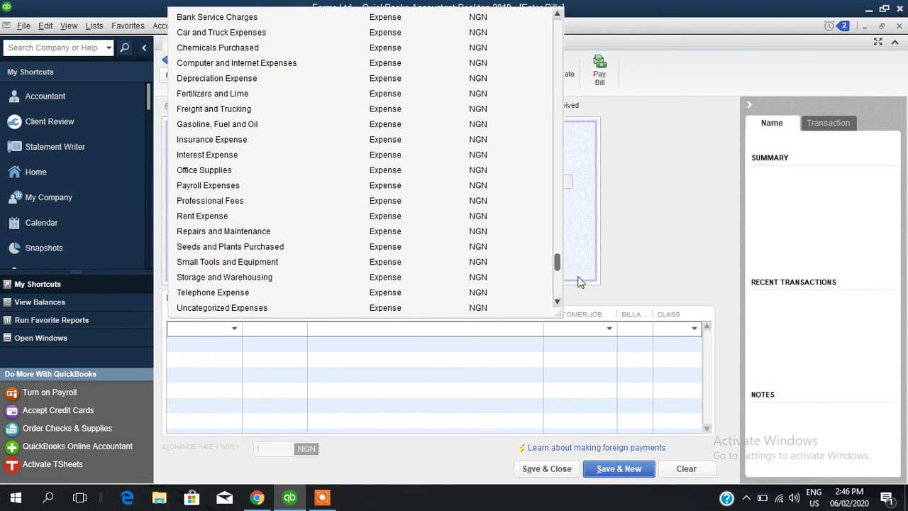
mouse_move(558, 262)
left_mouse_down()
mouse_move(556, 193)
mouse_move(547, 256)
left_mouse_up()
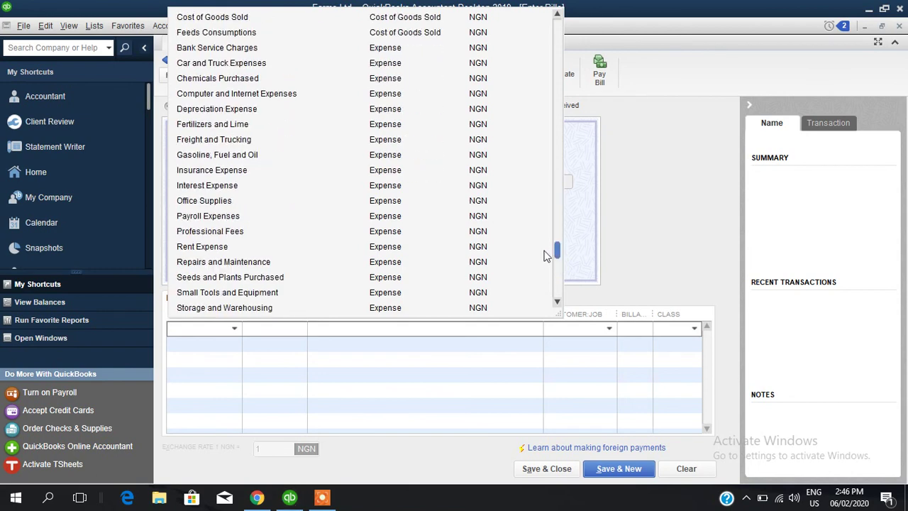
left_click(231, 261)
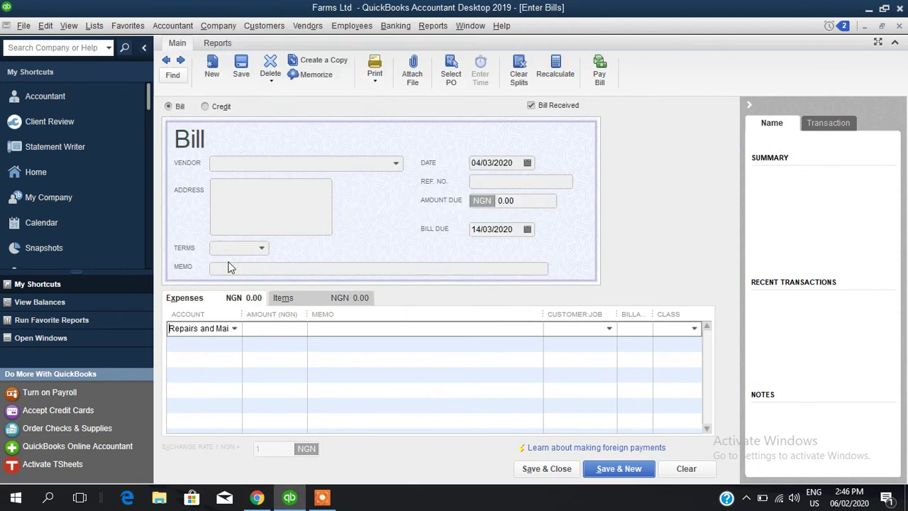
left_click(235, 328)
left_click(235, 329)
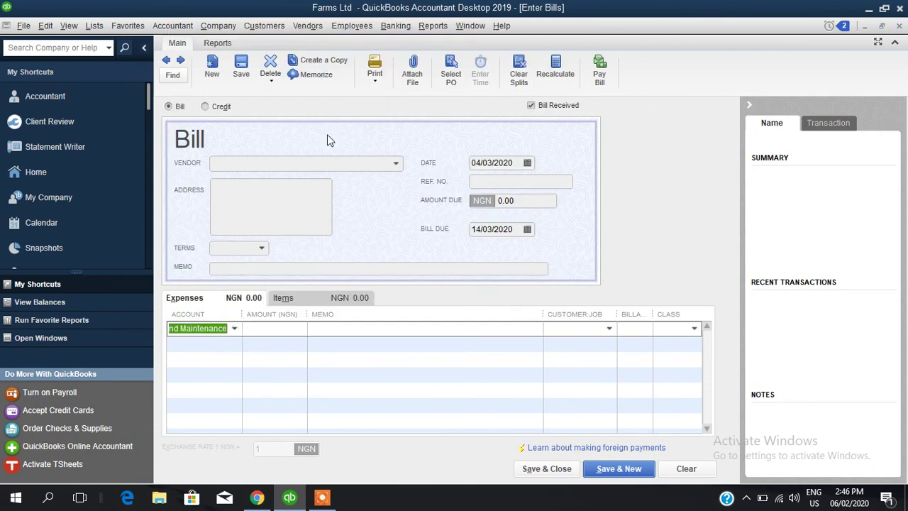
Add XYZ Technician as a new vendor and use it on the bill
left_click(396, 163)
left_click(248, 186)
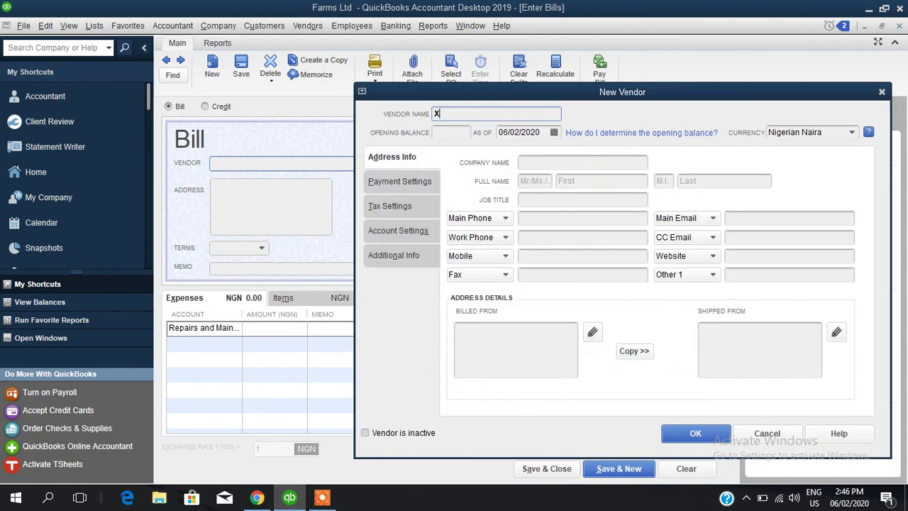
type("XYZ Technician")
left_click(685, 434)
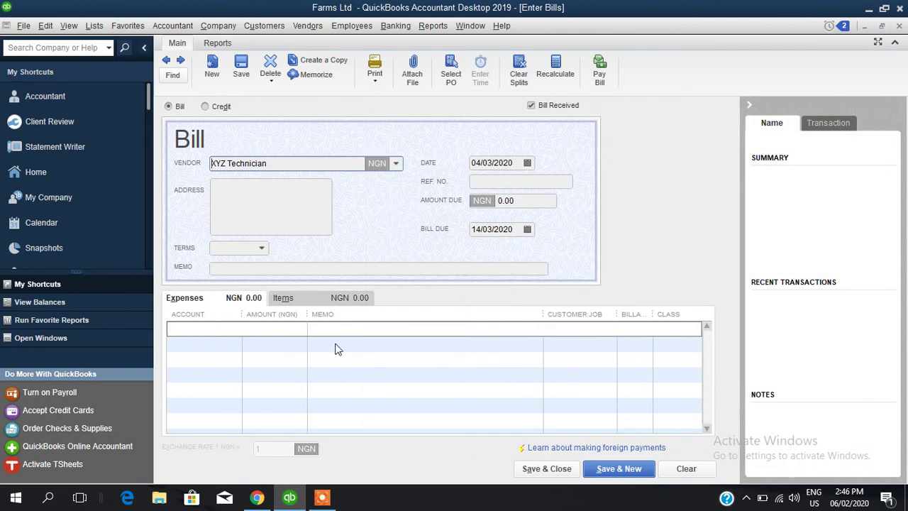
Set the repairs expense amount to 12,000 with class Pen 1, and save and close the bill
left_click(296, 327)
type("12")
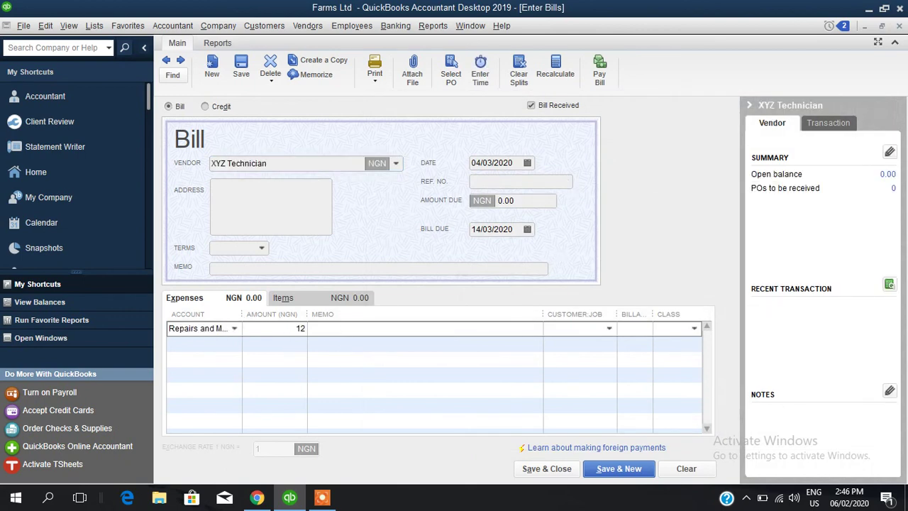
type("000")
left_click(348, 323)
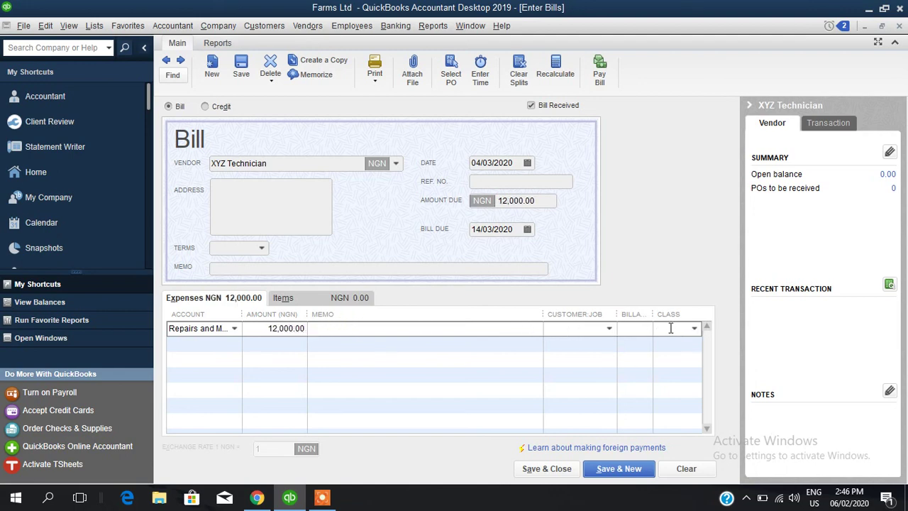
left_click(694, 329)
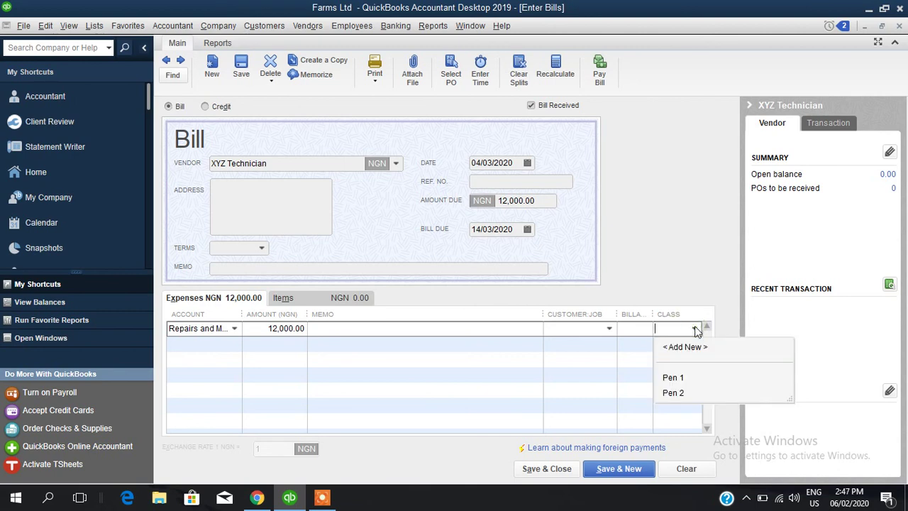
left_click(672, 378)
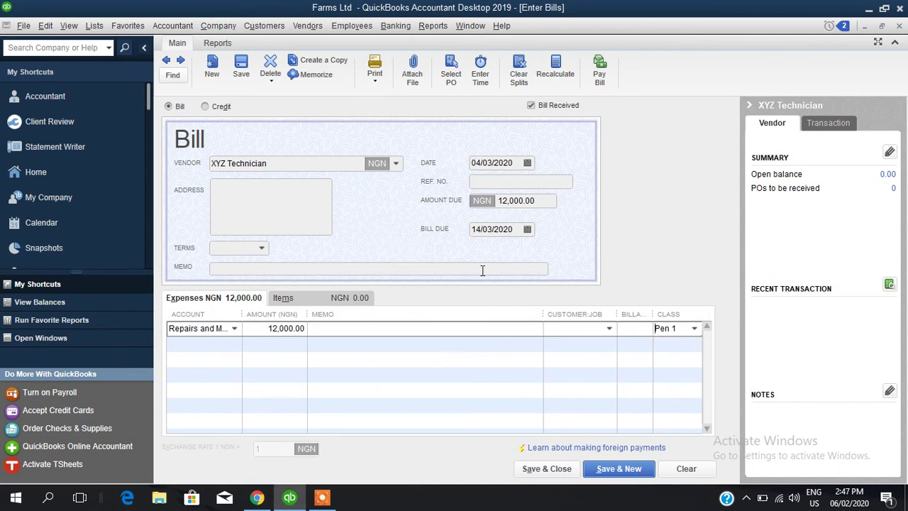
left_click(544, 470)
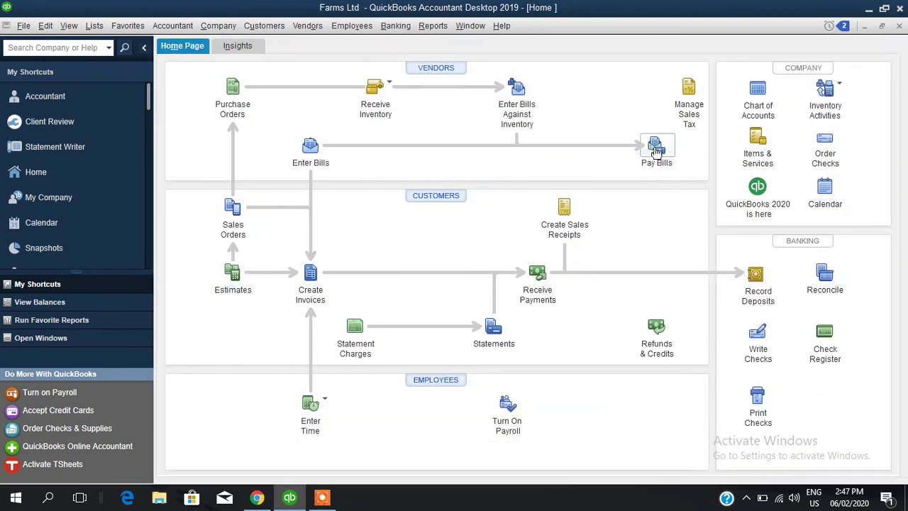
Mark the XYZ Technician bill for payment in Pay Bills, and leave without paying it
left_click(656, 150)
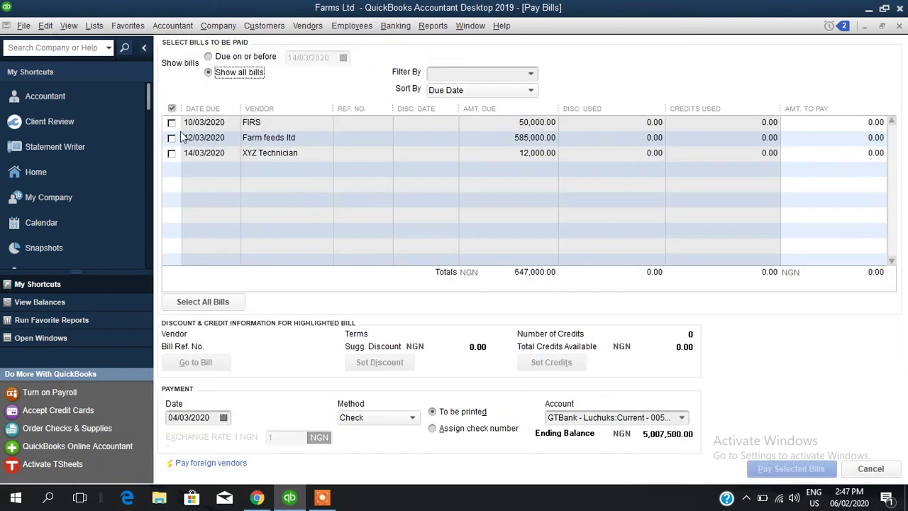
left_click(172, 122)
left_click(172, 154)
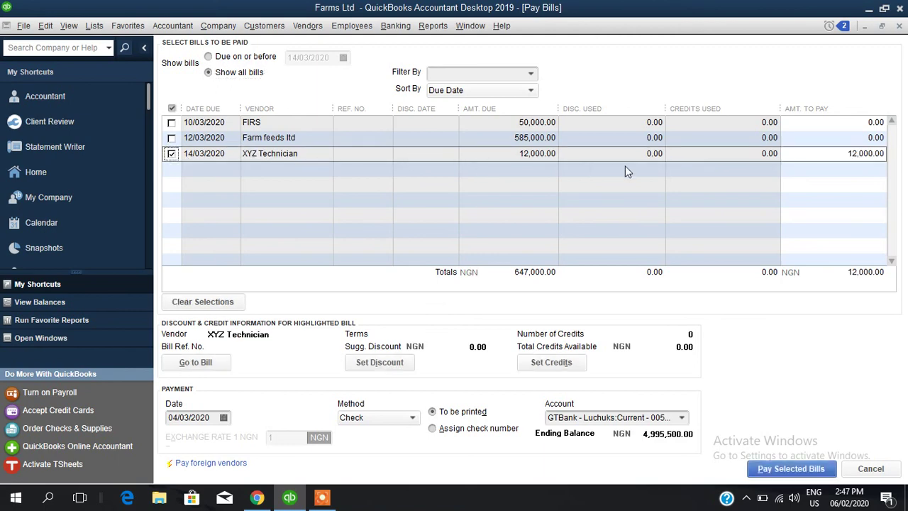
left_click(899, 26)
left_click(452, 163)
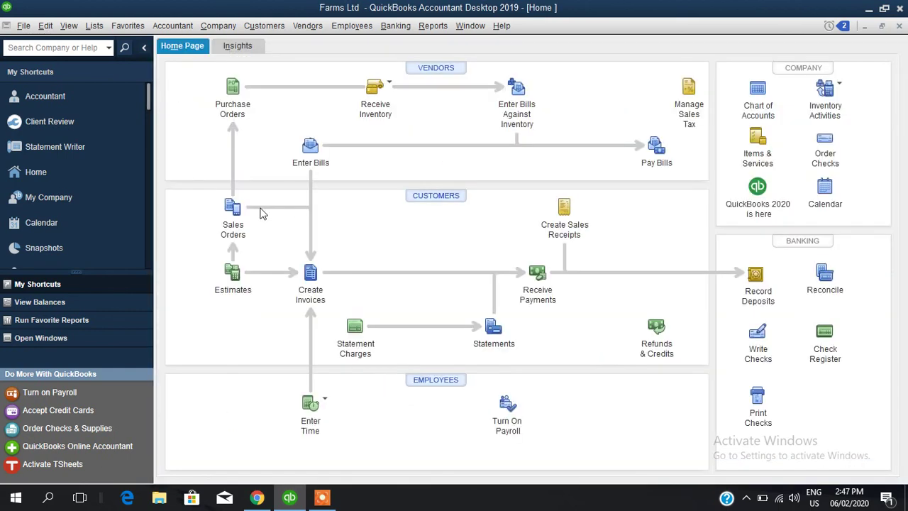
Start a new check drawn on the Cash bank account and dismiss the default accounts tip
left_click(758, 331)
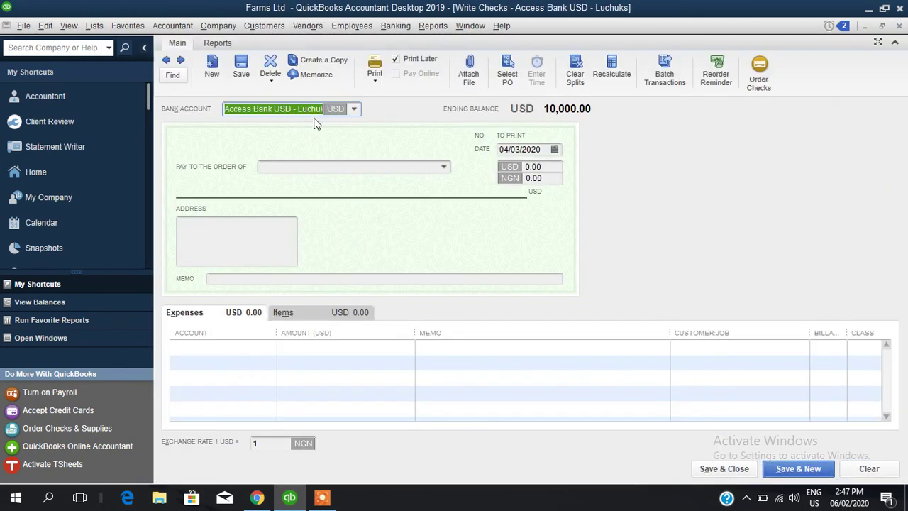
left_click(354, 109)
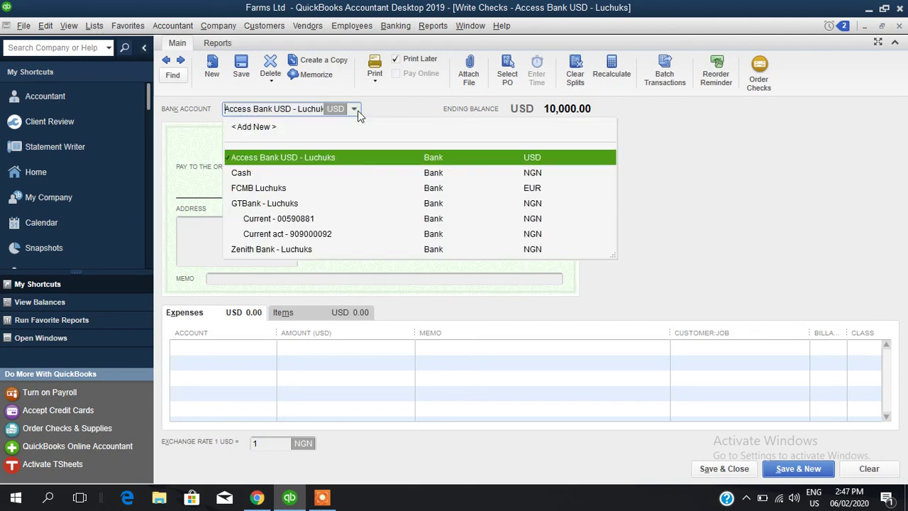
left_click(262, 172)
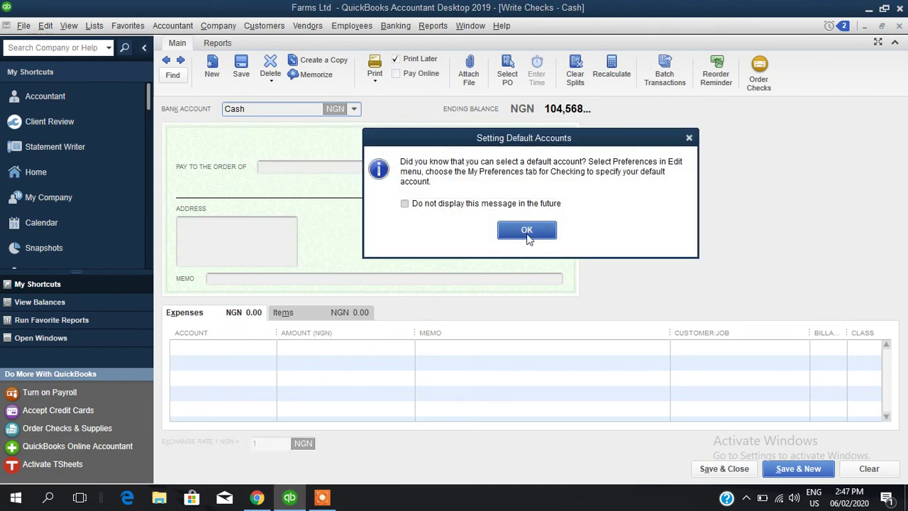
left_click(527, 230)
Add four expense lines to the check: Office Supplies, Professional Fees, Insurance Expense, and Gasoline, Fuel and Oil
left_click(216, 352)
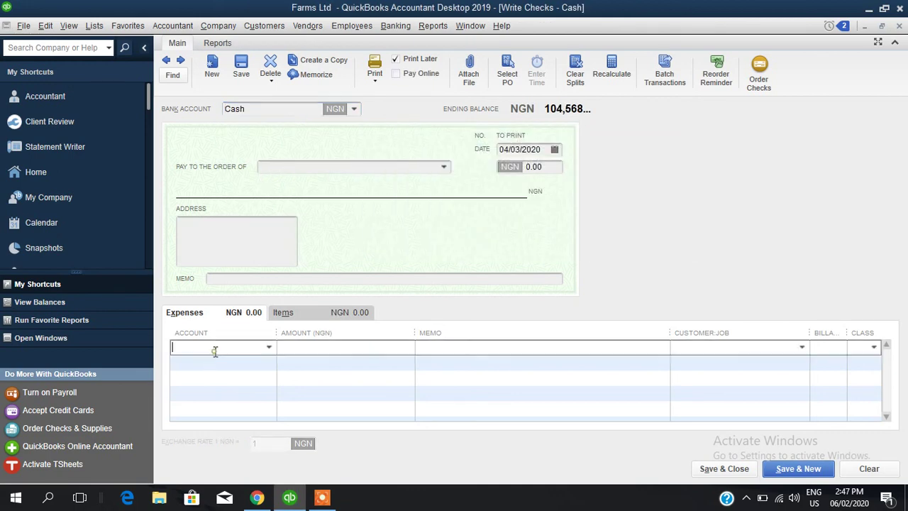
left_click(268, 347)
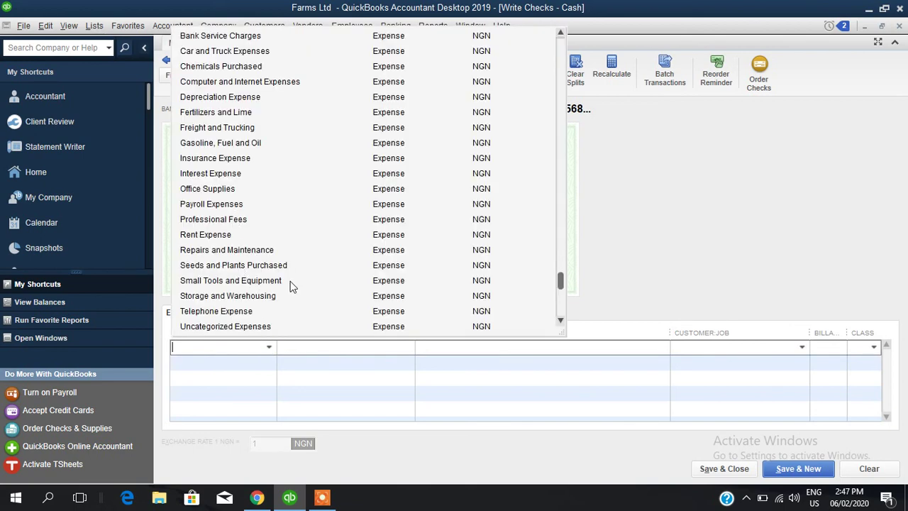
left_click(212, 190)
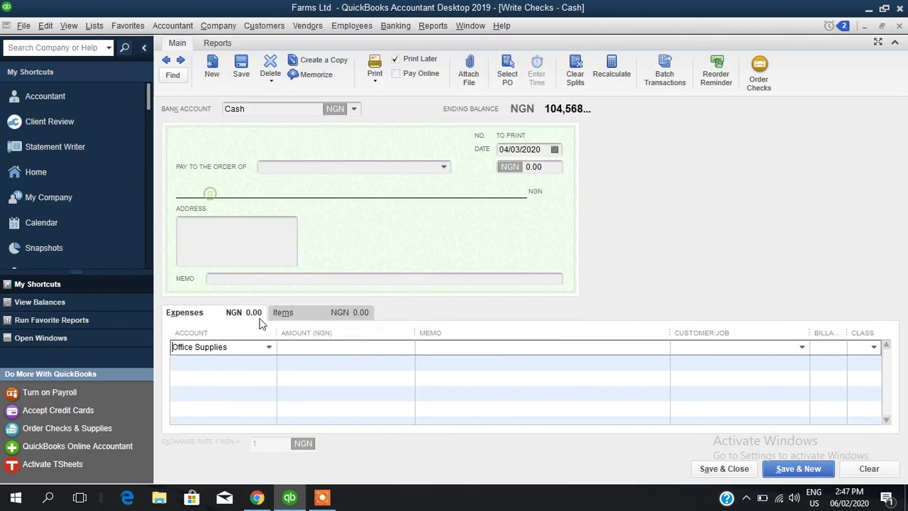
left_click(262, 362)
left_click(269, 362)
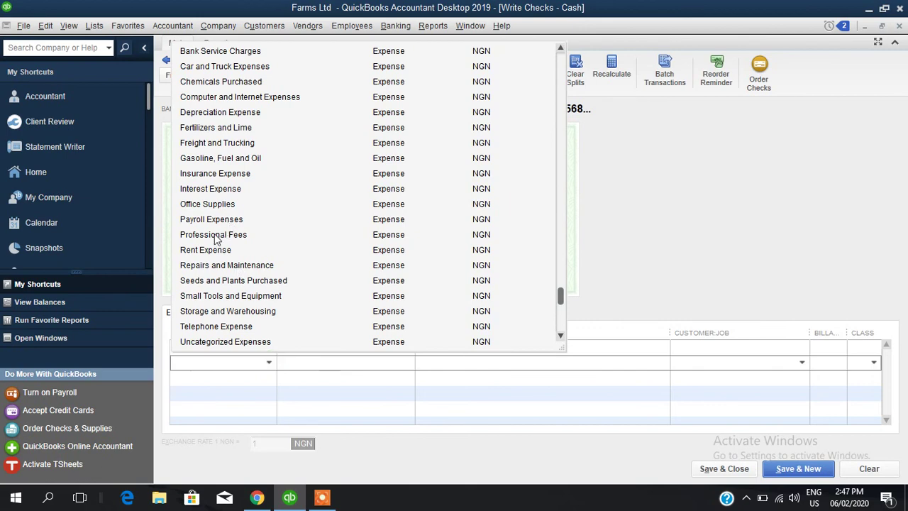
left_click(215, 240)
left_click(260, 378)
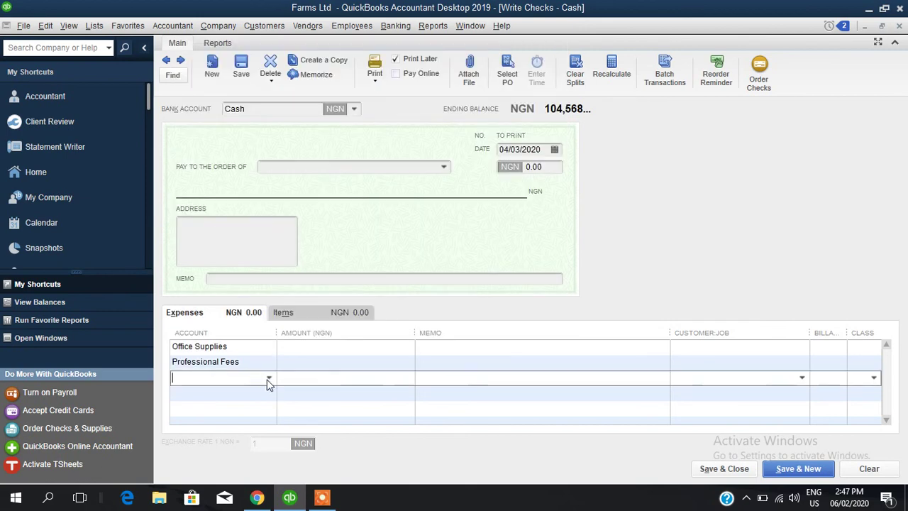
left_click(268, 378)
left_click(226, 192)
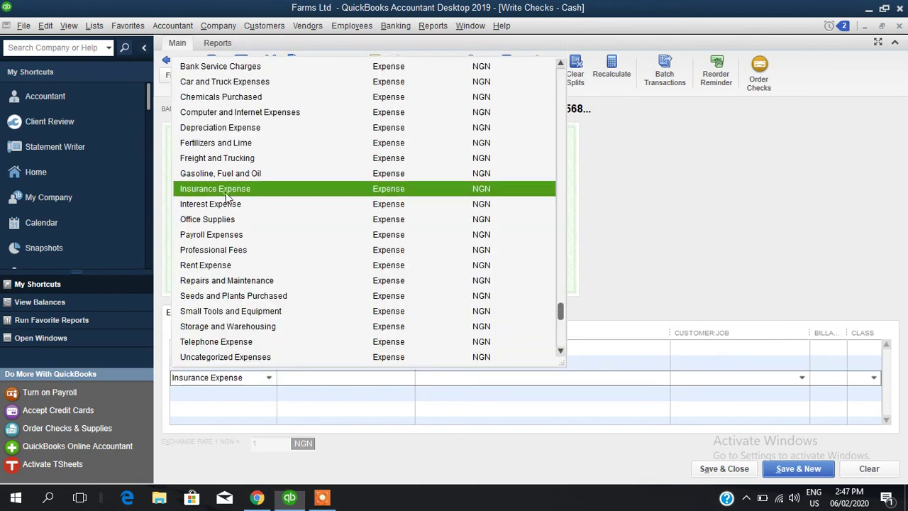
left_click(253, 396)
left_click(268, 393)
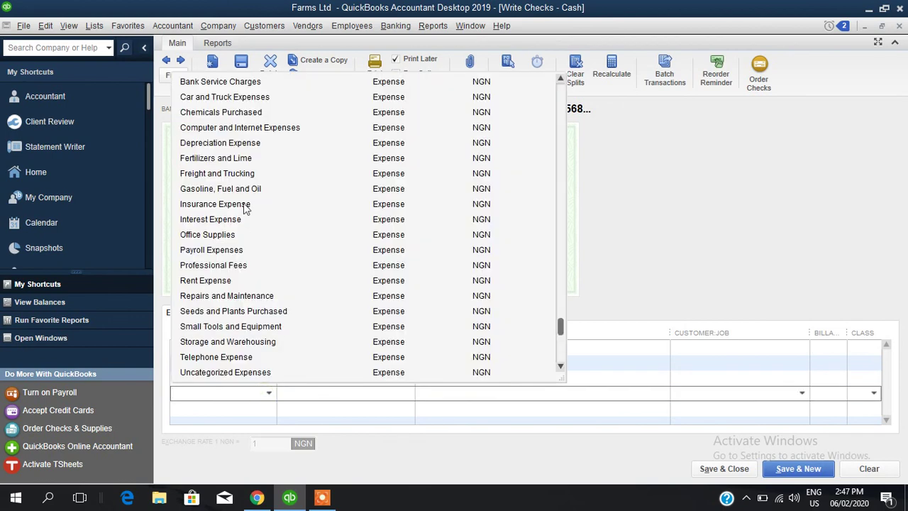
left_click(232, 188)
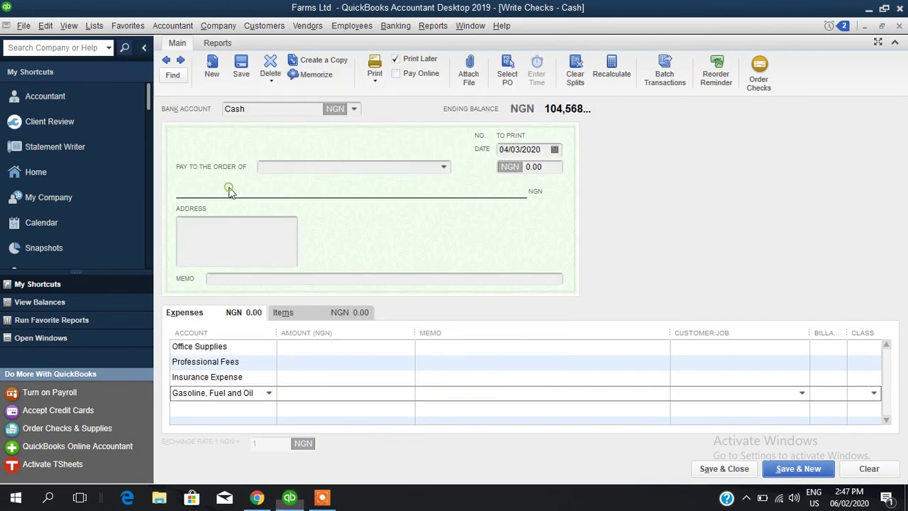
Set the amounts to 12,000 for office supplies, 40,000 for professional fees, 5,000 for insurance and 14,000 for gasoline
left_click(343, 348)
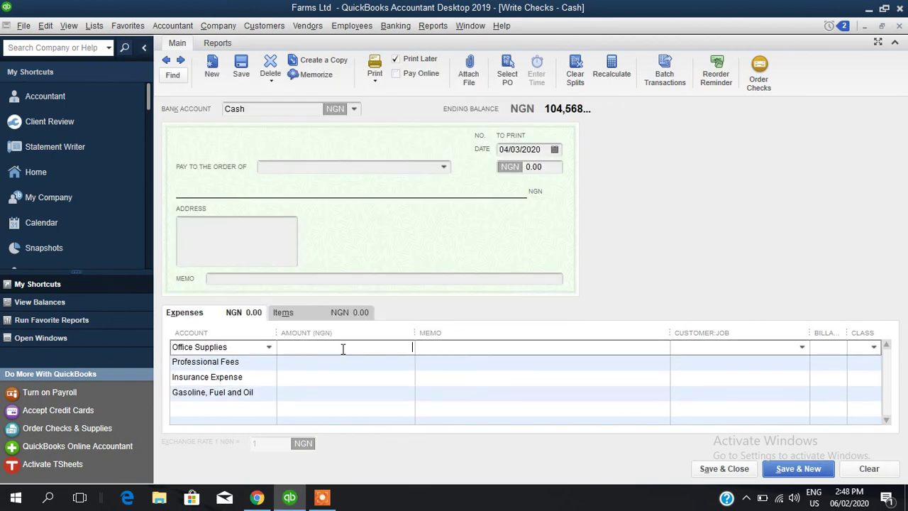
type("12000")
left_click(342, 359)
type("40000000")
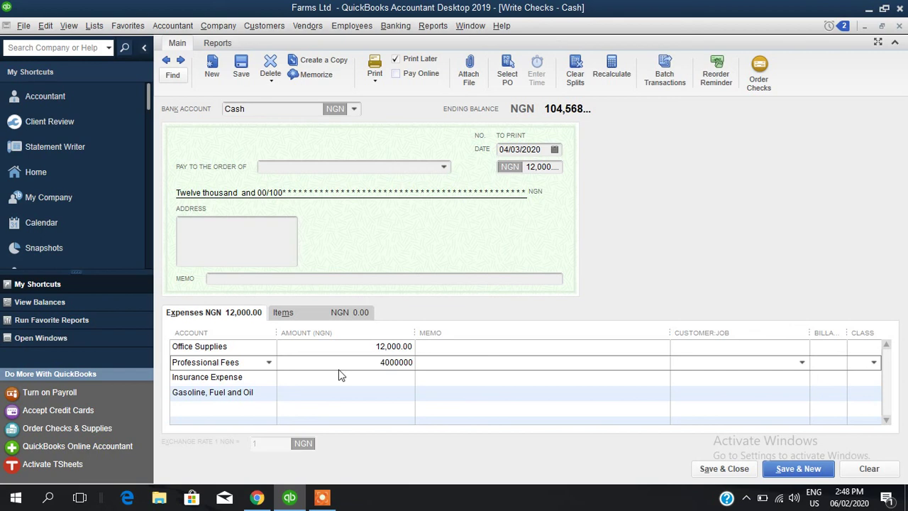
left_click(378, 381)
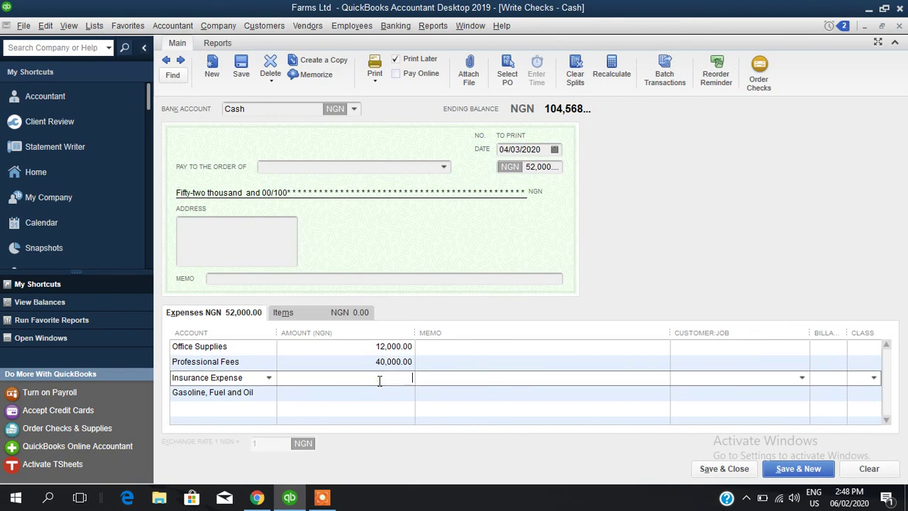
type("50")
type("000.00")
left_click(380, 392)
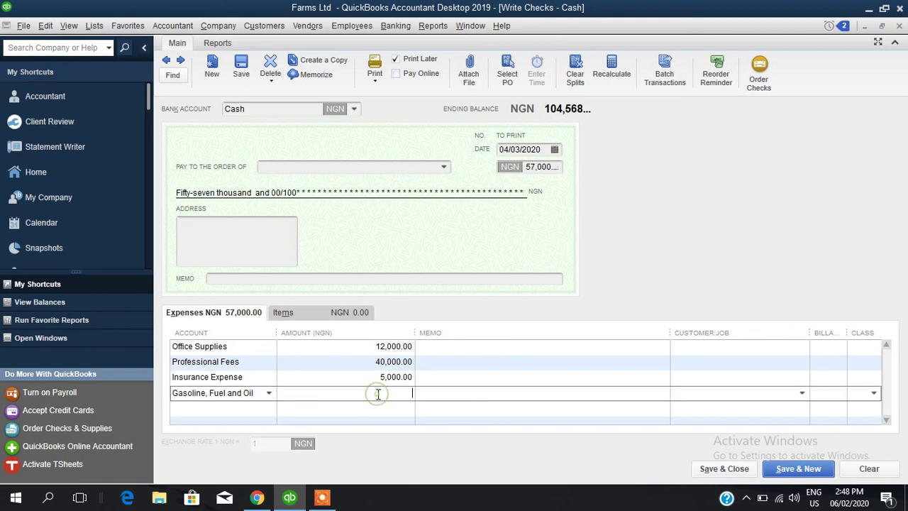
type("14000")
Assign the Office Supplies and Professional Fees lines to class Pen 1
left_click(452, 350)
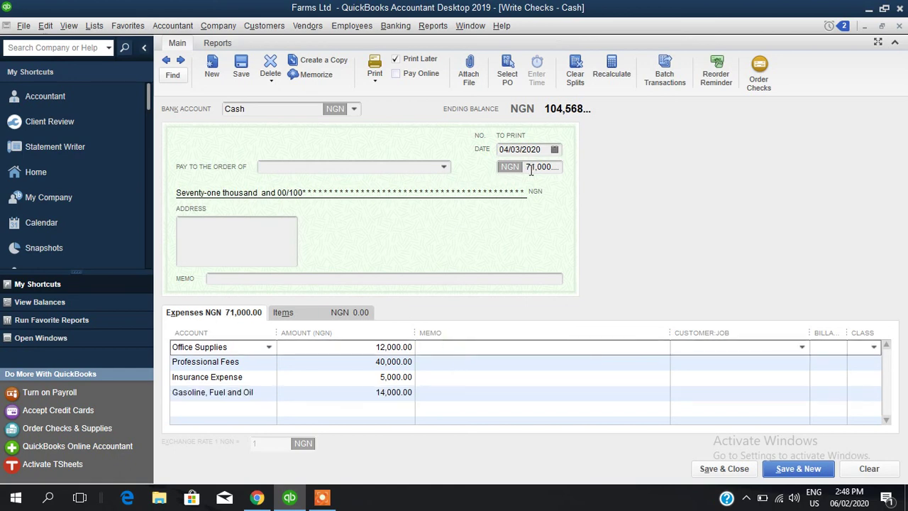
left_click(816, 345)
left_click(875, 349)
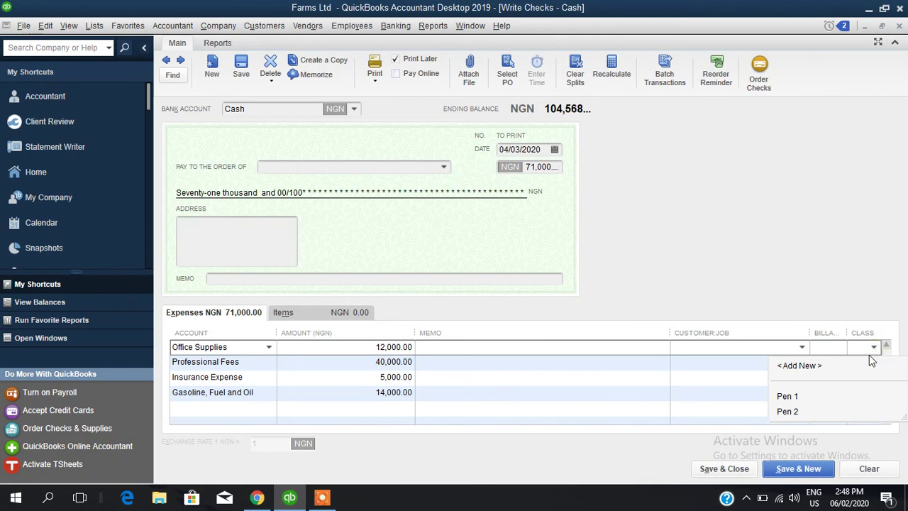
left_click(801, 399)
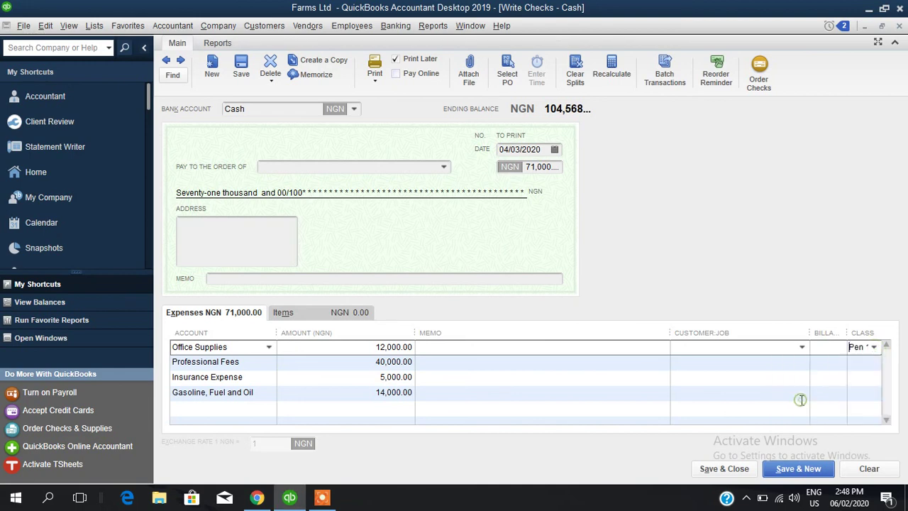
left_click(873, 361)
left_click(874, 362)
left_click(802, 412)
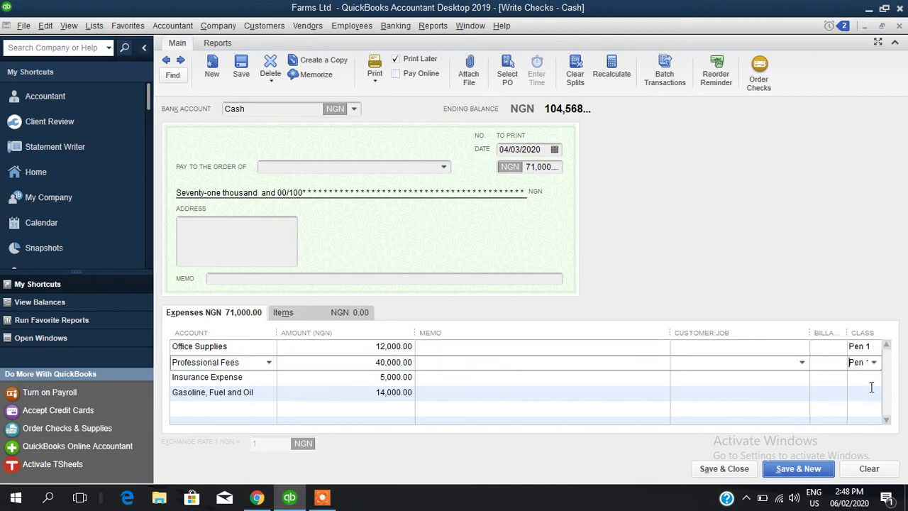
left_click(876, 362)
left_click(824, 419)
Assign the Insurance Expense and Gasoline, Fuel and Oil lines to class Pen 2, and save and close the check
left_click(874, 378)
left_click(874, 377)
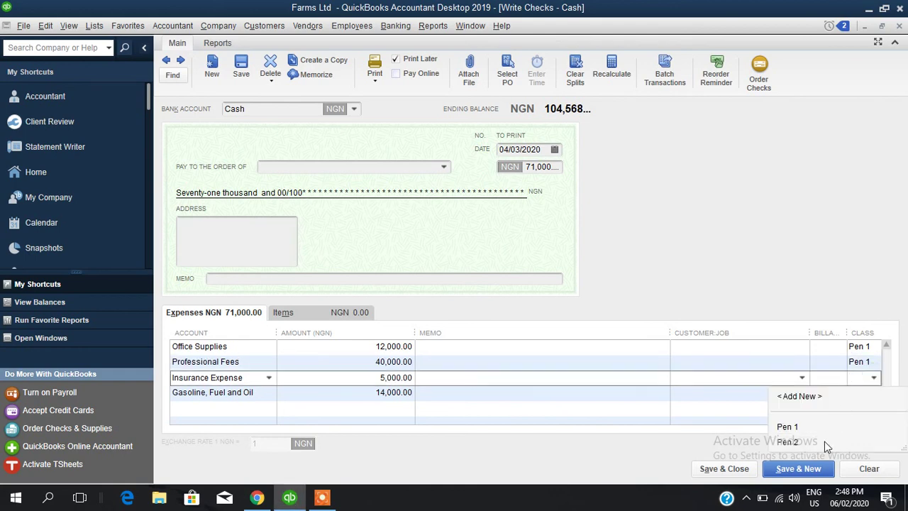
left_click(824, 441)
left_click(876, 393)
left_click(876, 392)
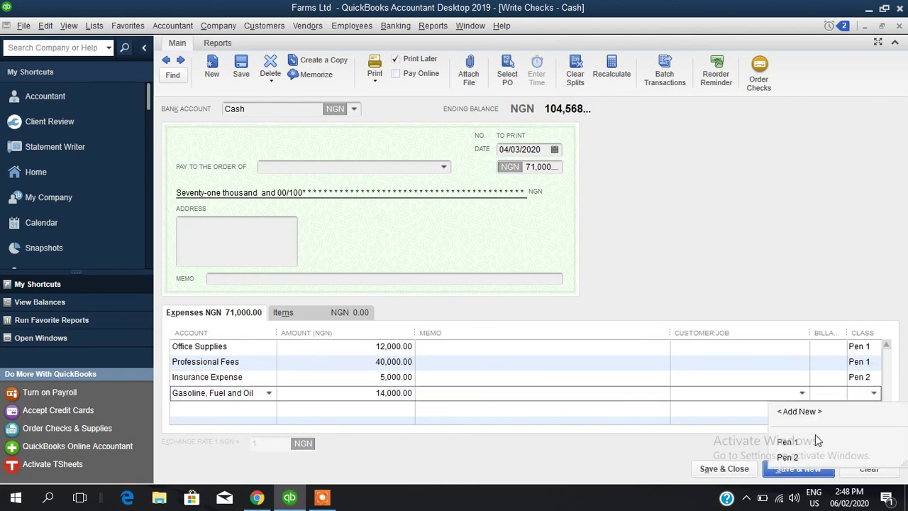
left_click(805, 457)
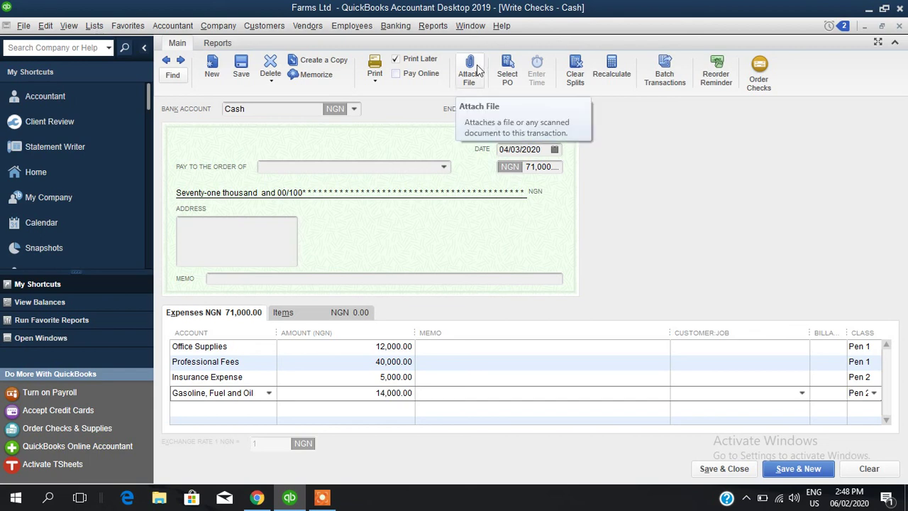
left_click(720, 474)
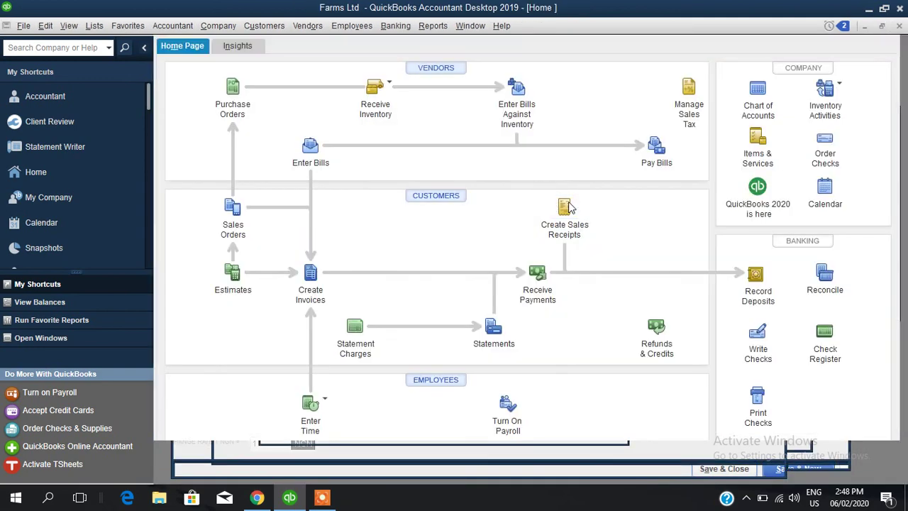
Run the Profit & Loss Detail report for all dates
left_click(432, 26)
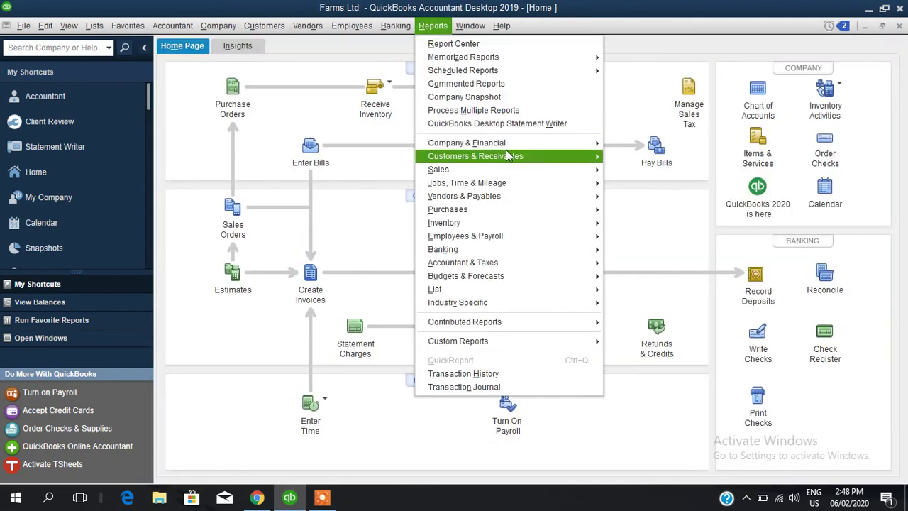
mouse_move(497, 142)
left_click(614, 155)
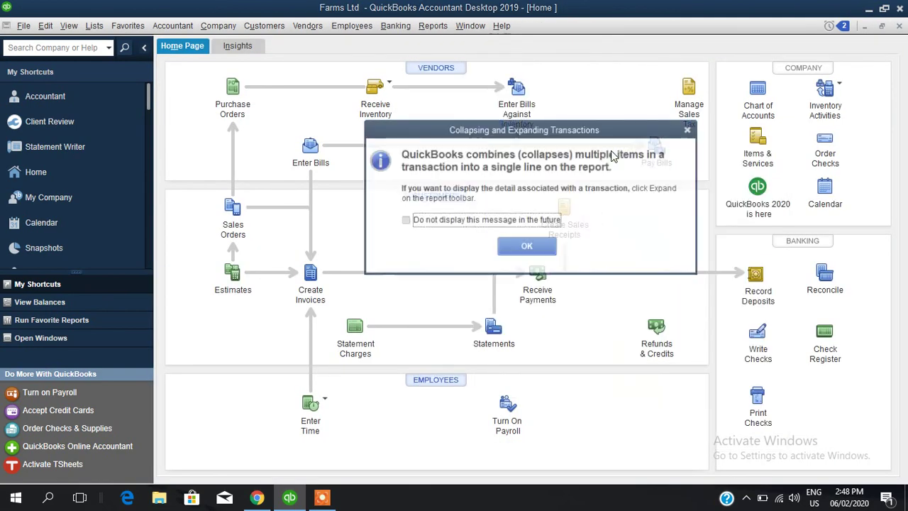
left_click(529, 248)
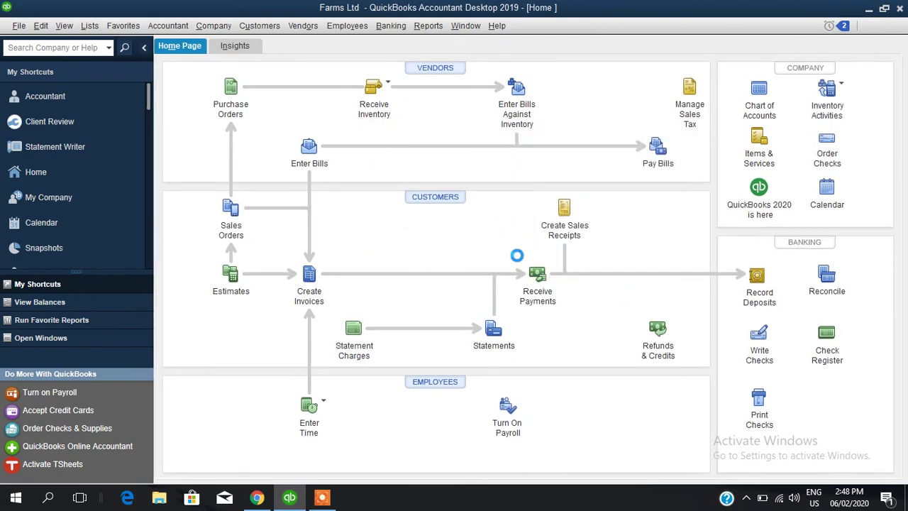
left_click(282, 67)
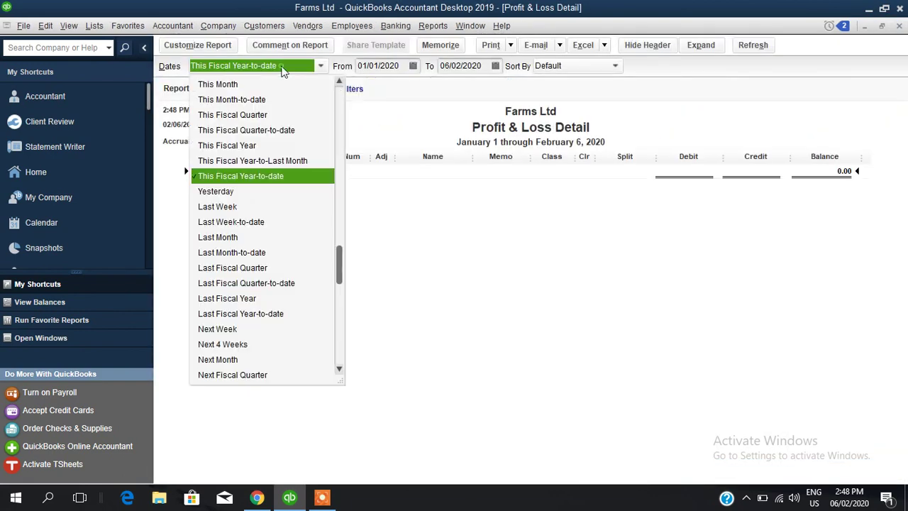
scroll(336, 90, "up", 2)
left_click(277, 81)
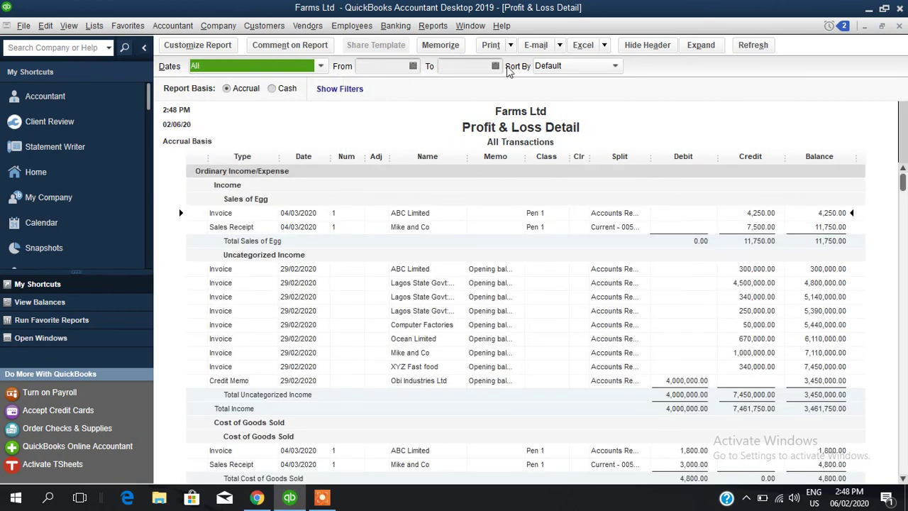
Run the standard Profit & Loss report for all dates to review the recorded expenses
left_click(433, 26)
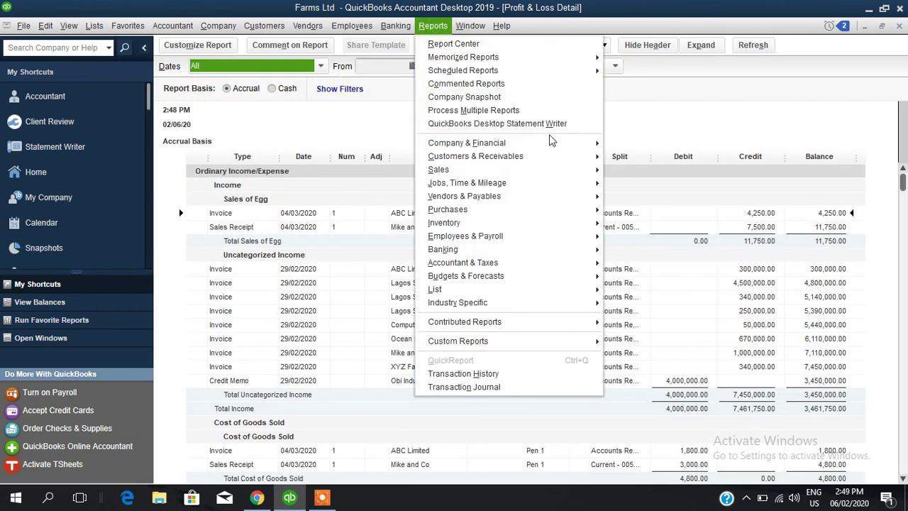
mouse_move(553, 142)
left_click(619, 144)
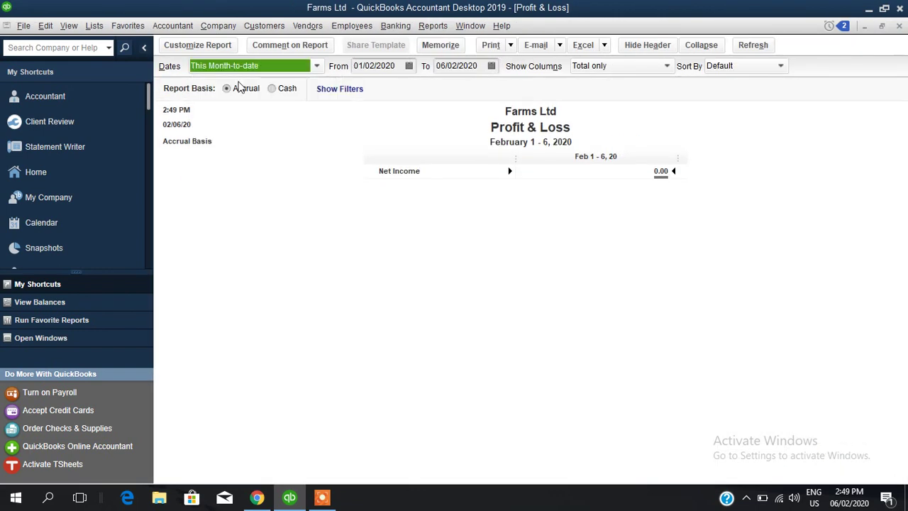
left_click(221, 69)
left_click(210, 82)
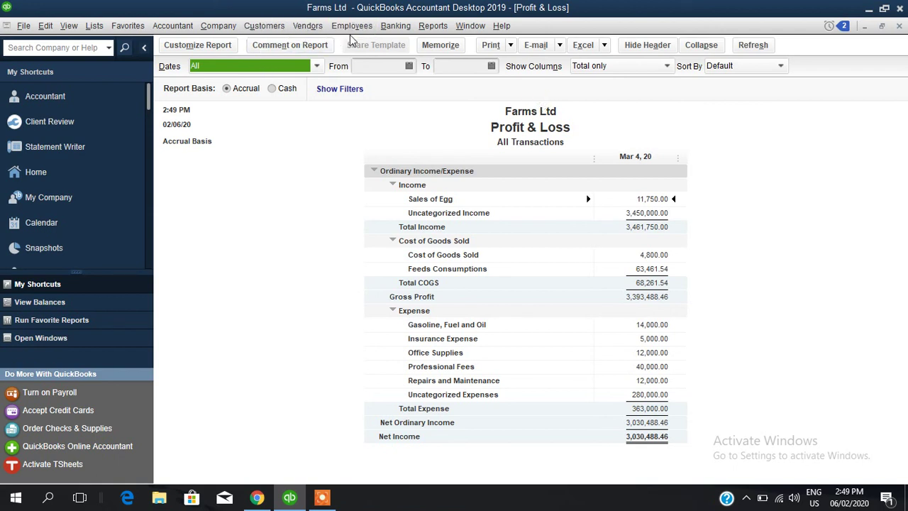
Open the Transfer Funds form and view the accounts available as the transfer source, keeping Cash selected
left_click(396, 28)
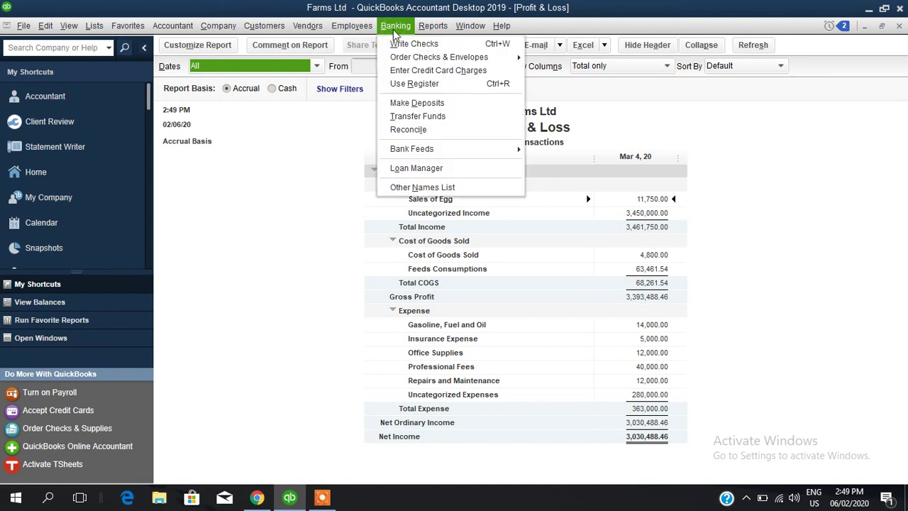
left_click(419, 116)
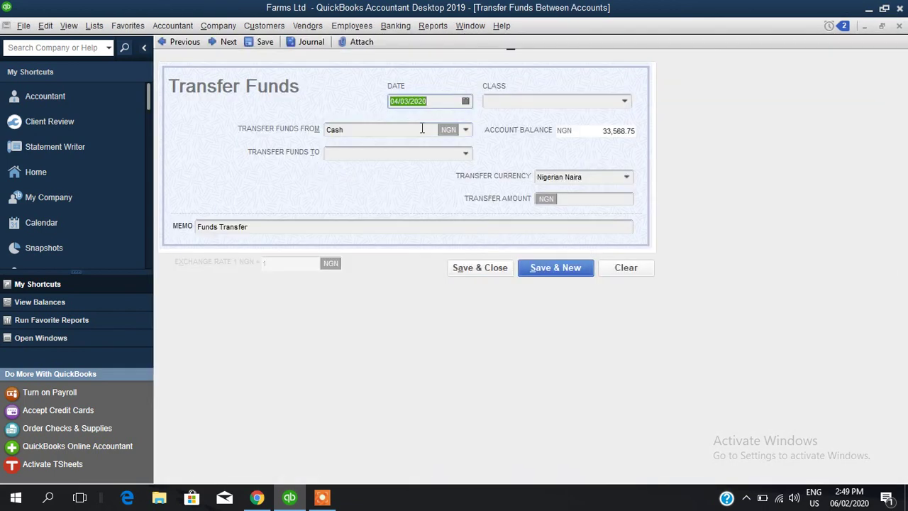
left_click(465, 132)
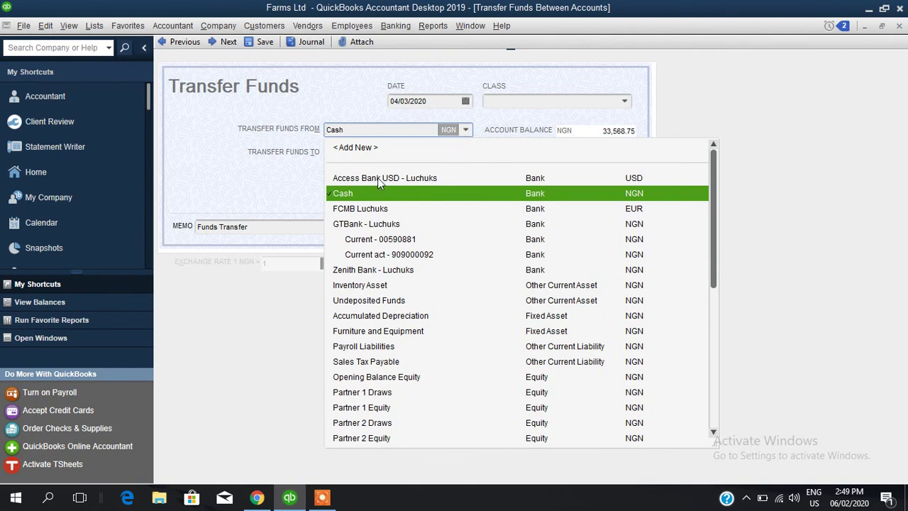
left_click(750, 97)
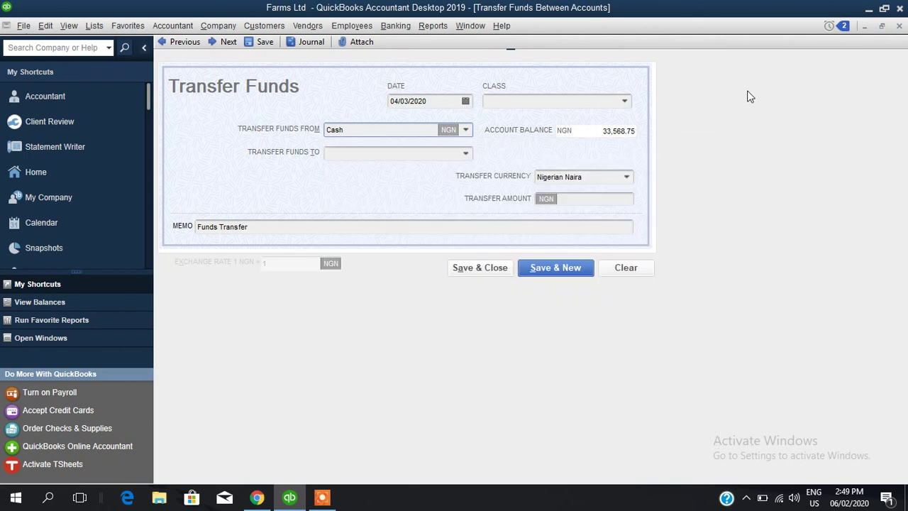
Set up a transfer of 1,000 US Dollars from the GTBank current account to the Access Bank USD account
left_click(467, 129)
left_click(397, 241)
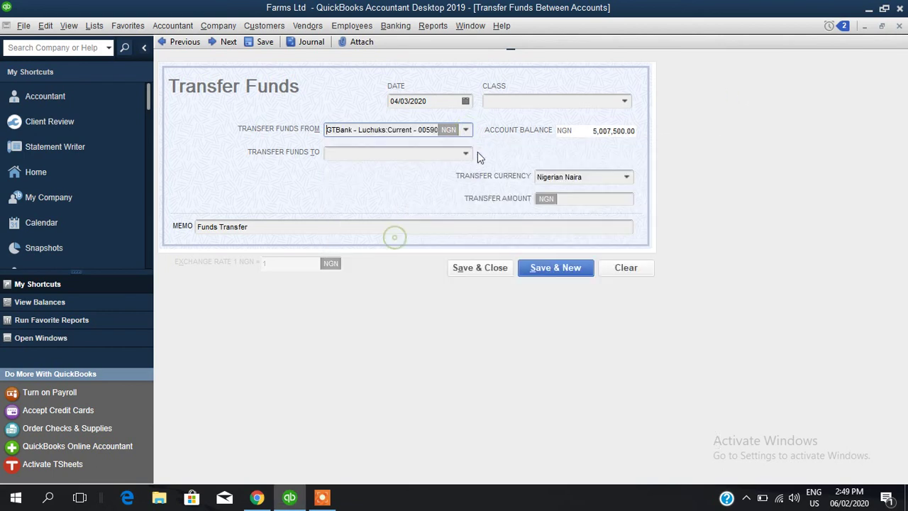
left_click(468, 153)
left_click(403, 201)
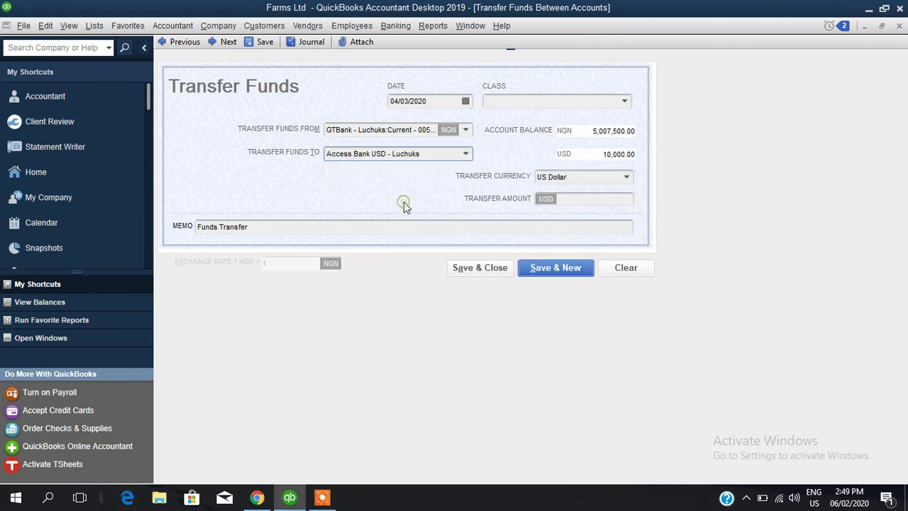
left_click(601, 197)
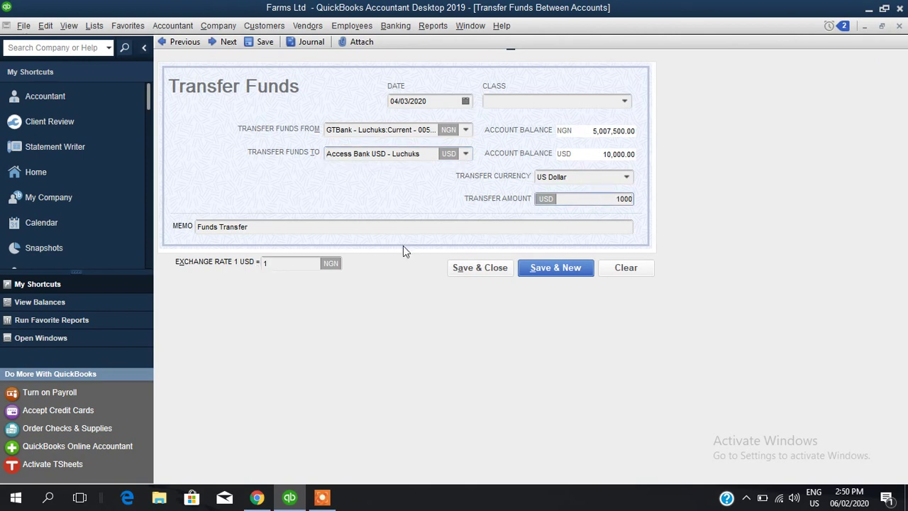
Set the transfer's exchange rate to 360 NGN per USD, and save and close it without a class or refreshing the report
left_click(264, 267)
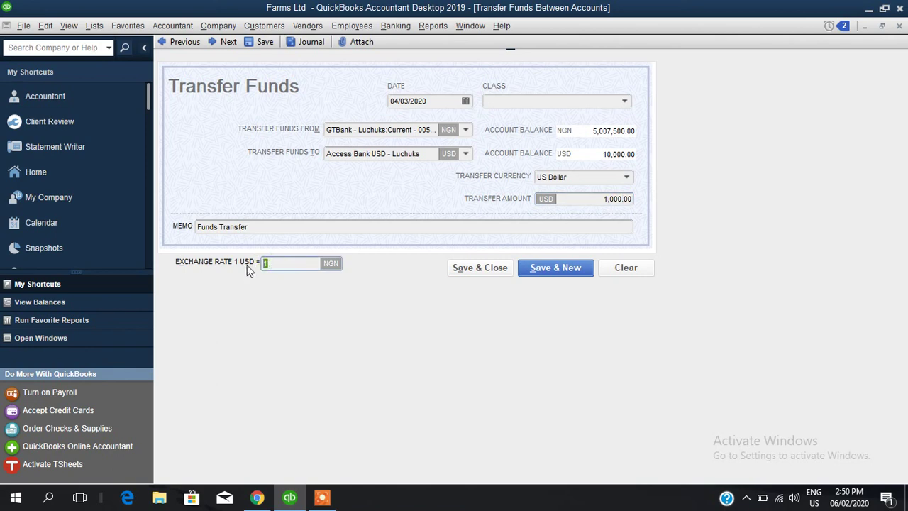
type("360")
left_click(452, 225)
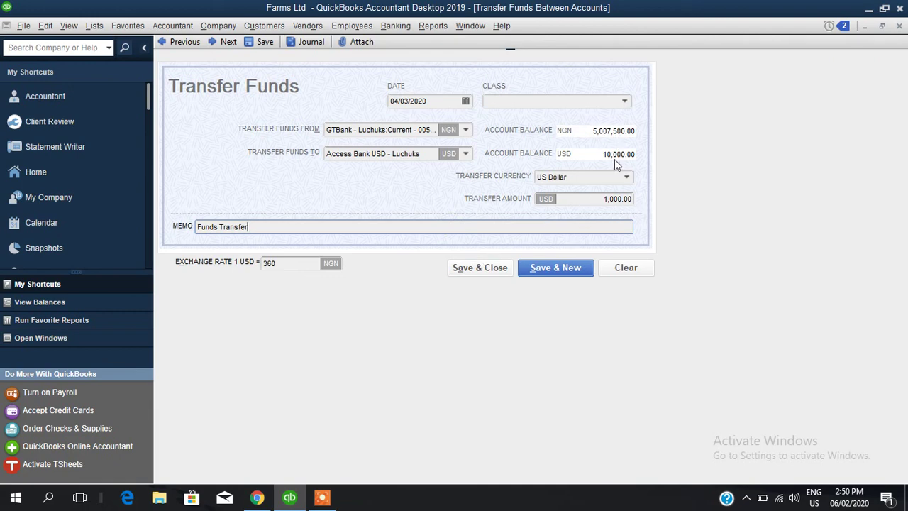
left_click(490, 268)
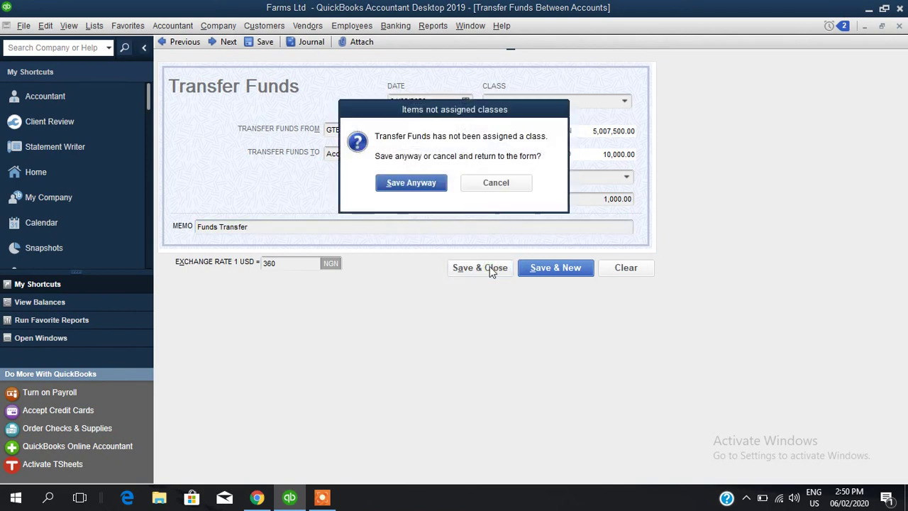
left_click(412, 184)
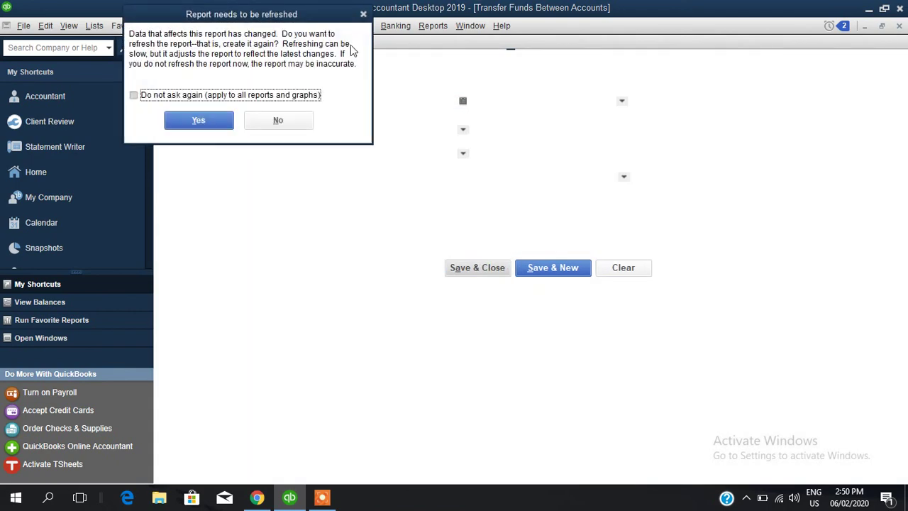
left_click(276, 121)
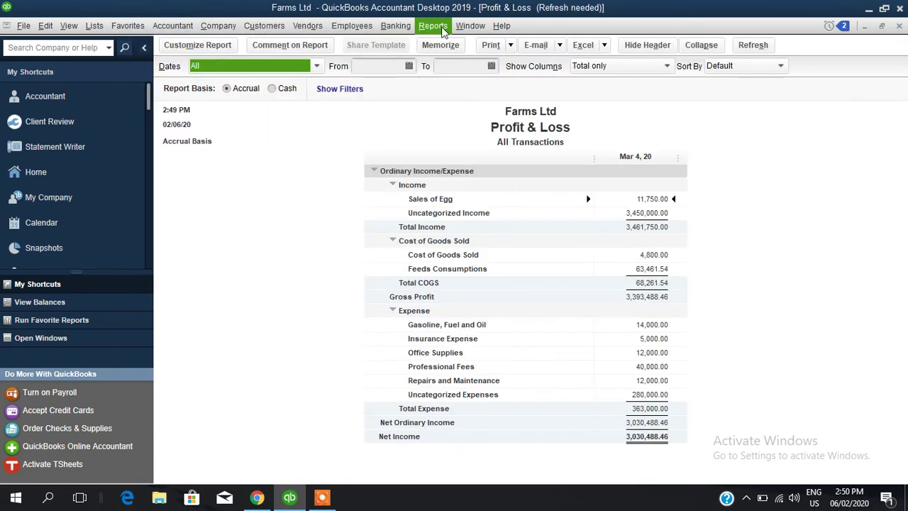
Open the register of the Access Bank USD account to check the transferred funds
left_click(433, 26)
mouse_move(395, 25)
left_click(424, 84)
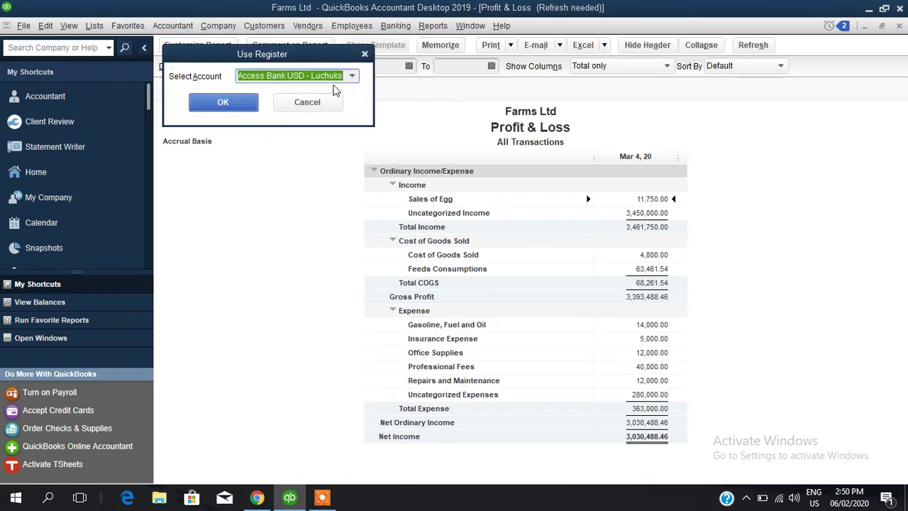
left_click(252, 106)
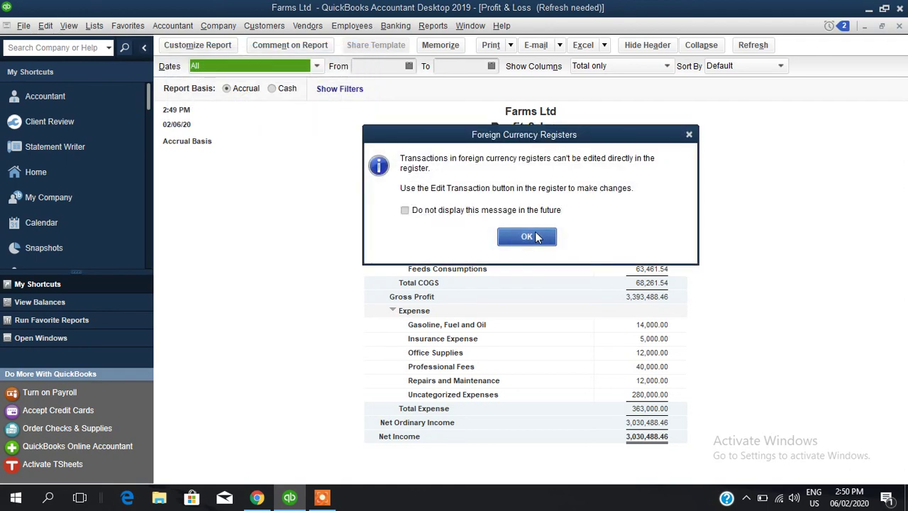
left_click(527, 237)
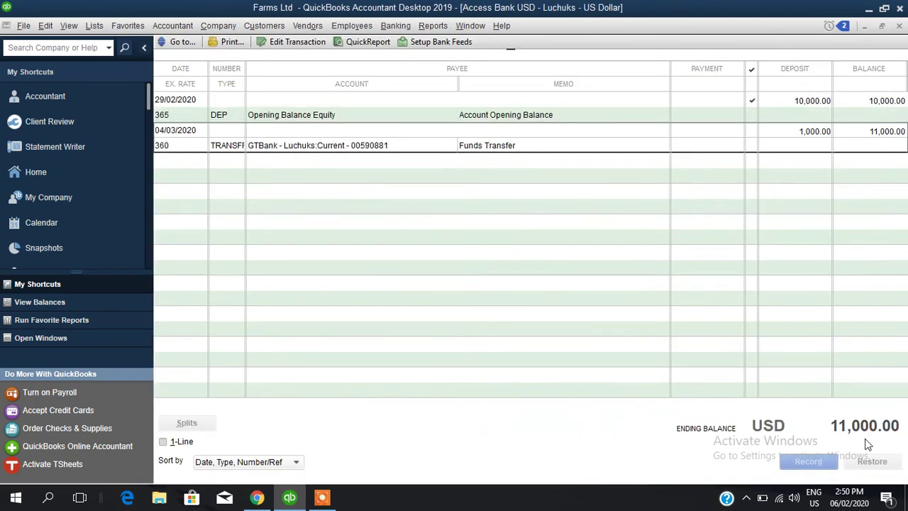
Review the outgoing transfer in the GTBank current account's register, and close both bank registers
left_click(434, 31)
mouse_move(396, 25)
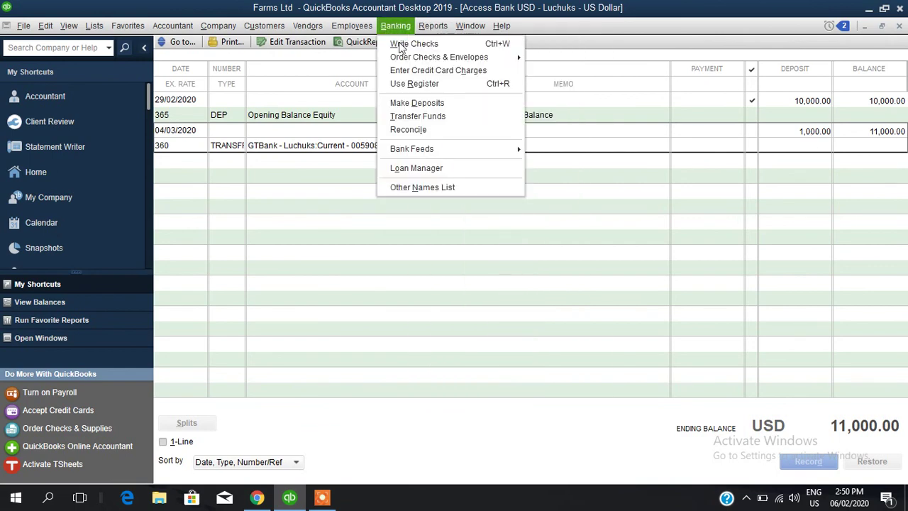
left_click(410, 84)
left_click(349, 72)
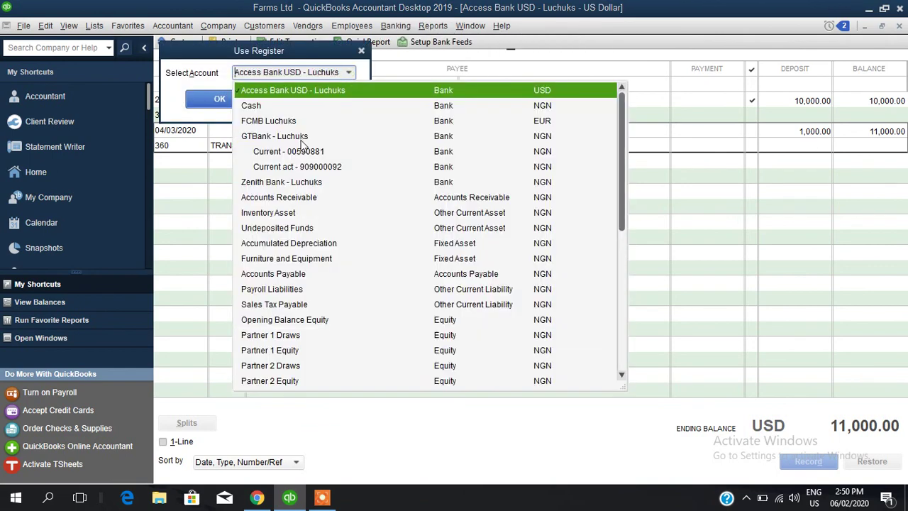
left_click(296, 147)
left_click(240, 105)
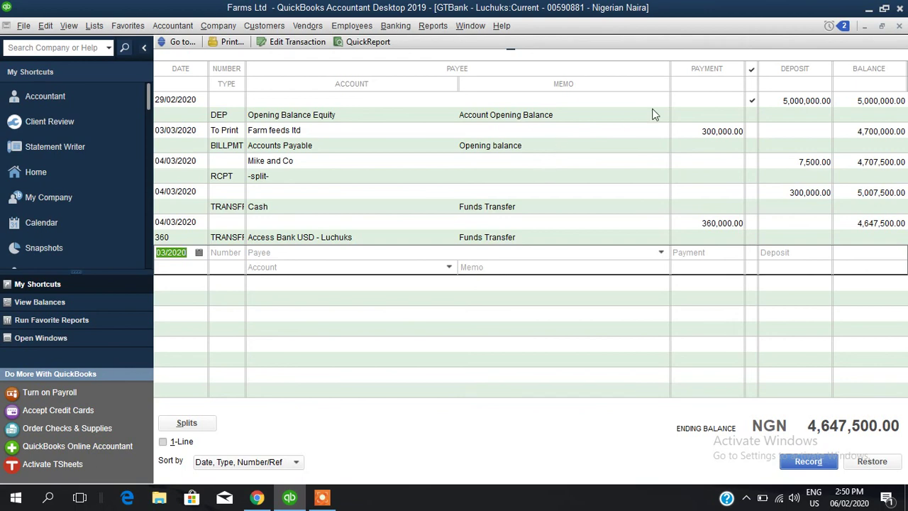
left_click(899, 25)
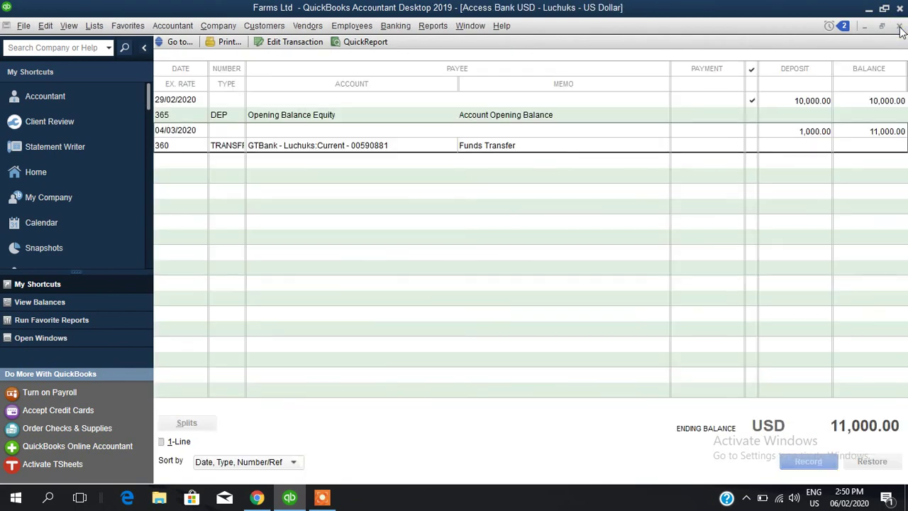
left_click(899, 26)
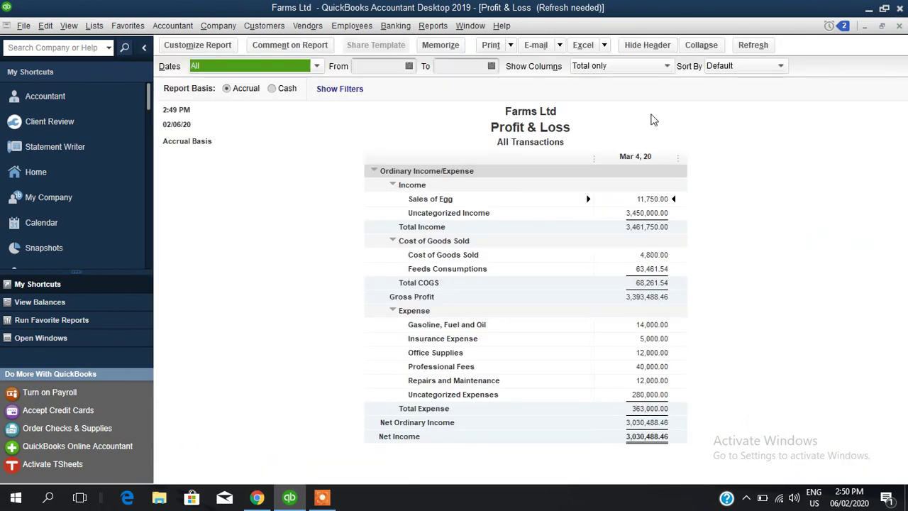
left_click(396, 27)
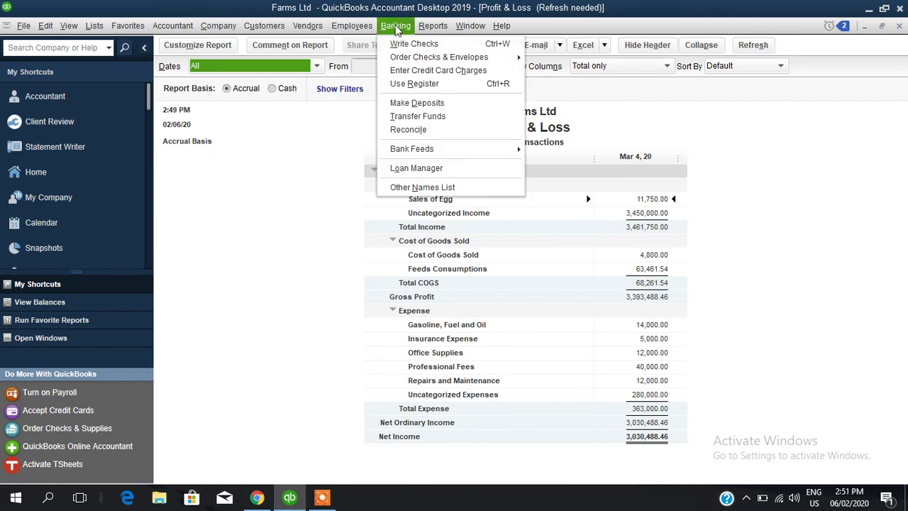
left_click(703, 140)
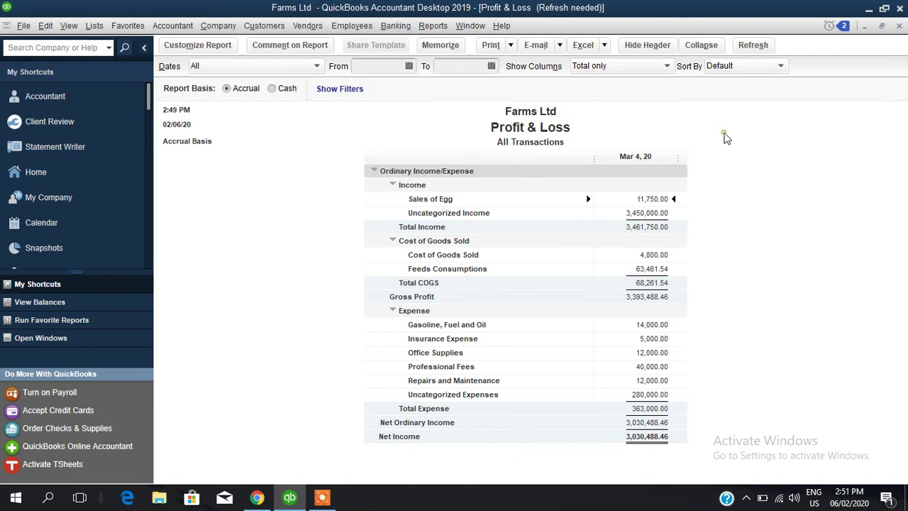
left_click(433, 26)
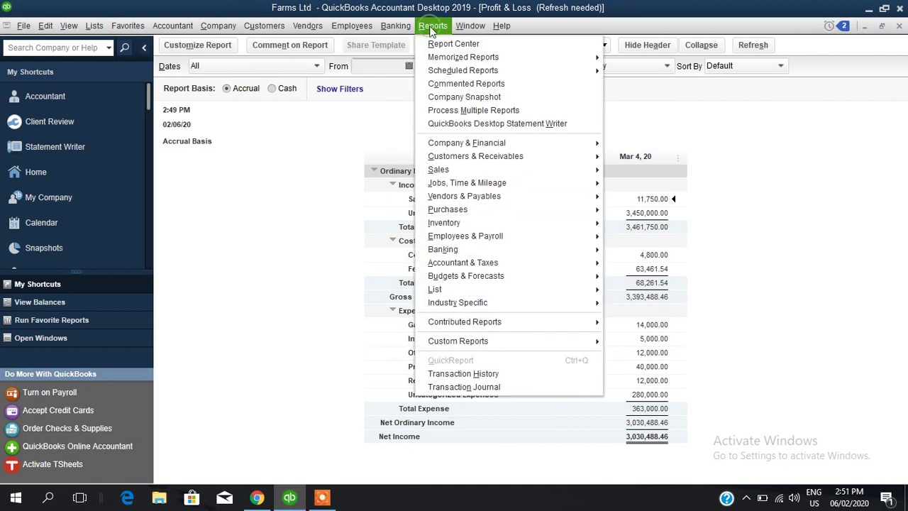
mouse_move(605, 147)
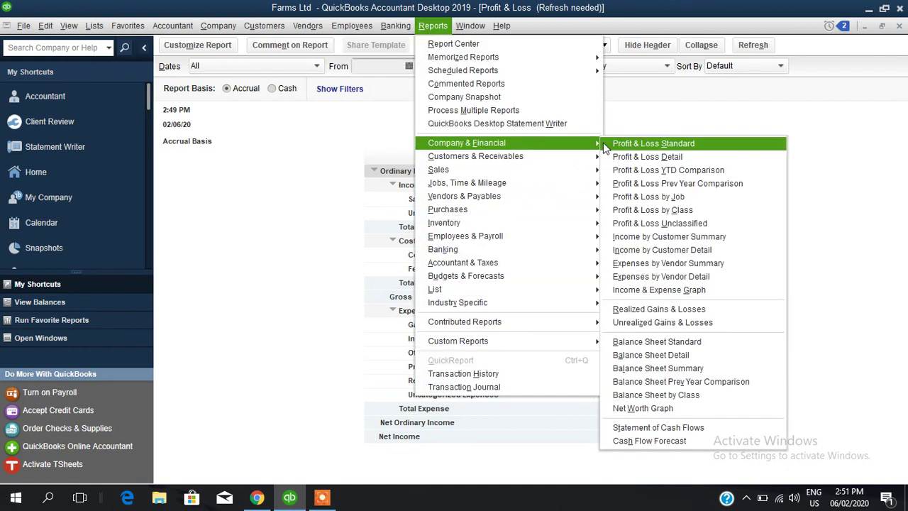
left_click(609, 143)
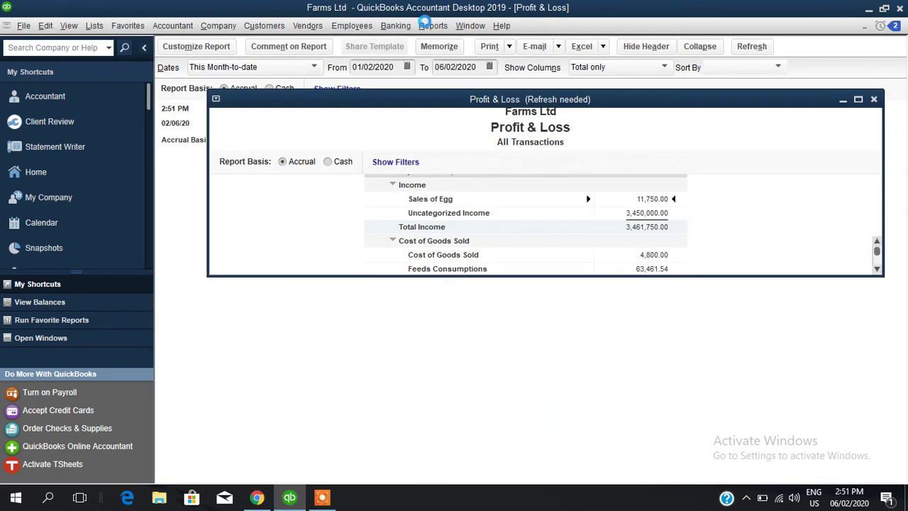
Start the Unrealized Gains & Losses report and enter exchange rates of 365 for US Dollar and 395 for Euro
left_click(434, 27)
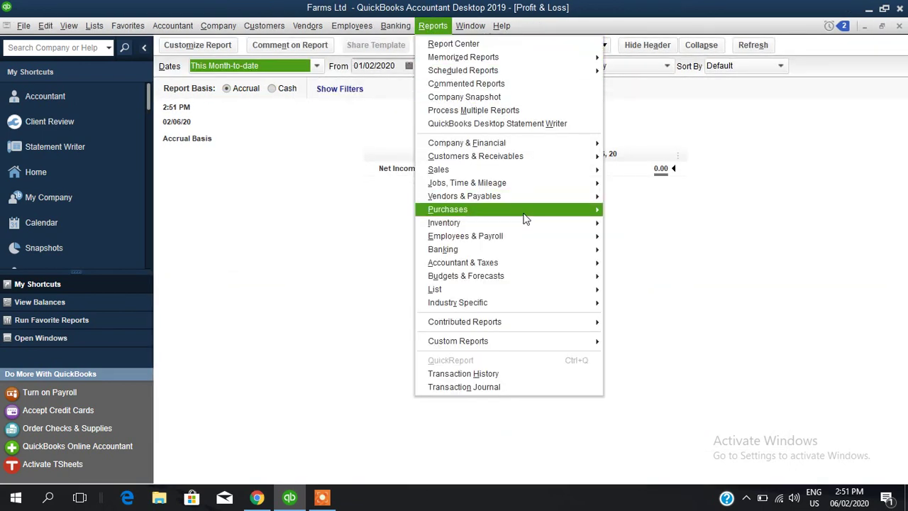
mouse_move(531, 146)
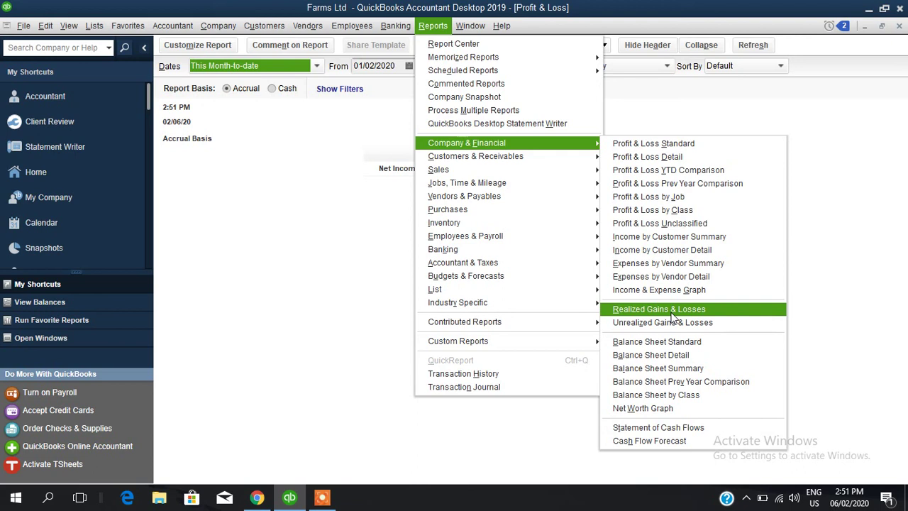
left_click(657, 323)
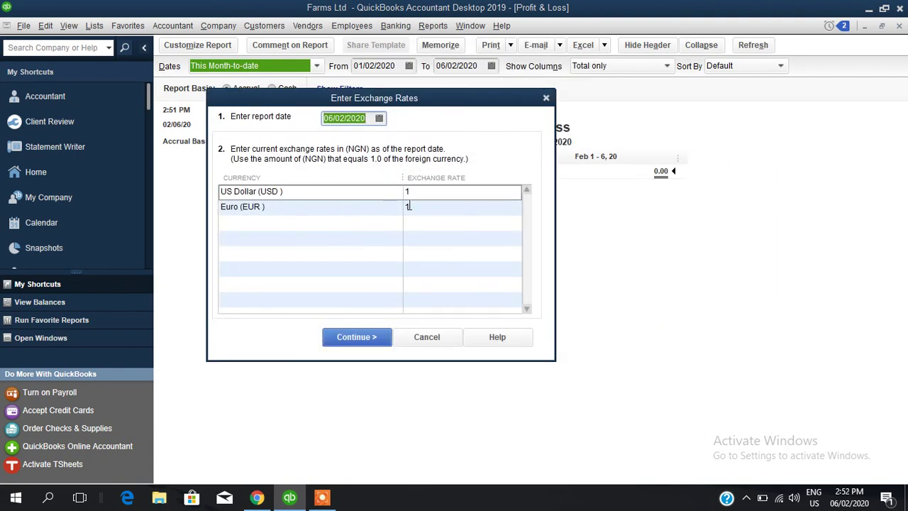
left_click(428, 196)
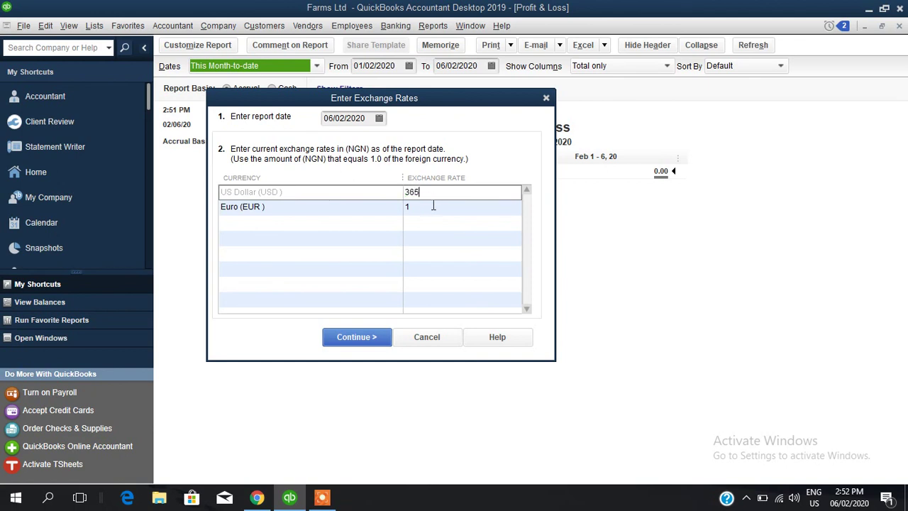
left_click(434, 206)
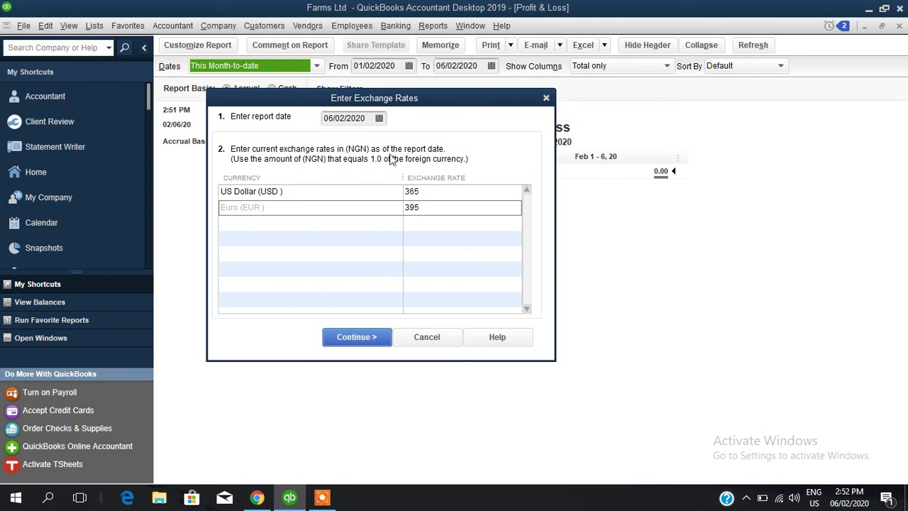
Run the Unrealized Gains & Losses report as of 07/03/2020, and close it along with the month-to-date Profit & Loss report
left_click(379, 118)
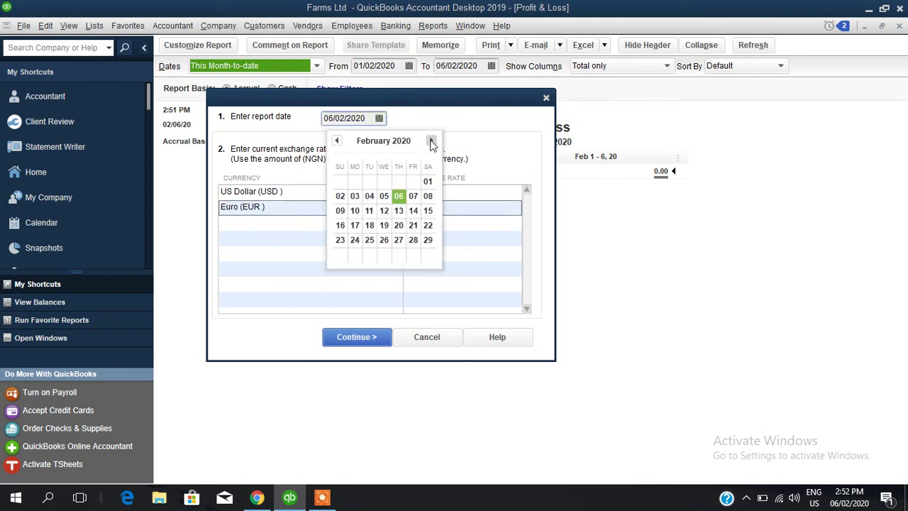
left_click(432, 141)
left_click(426, 181)
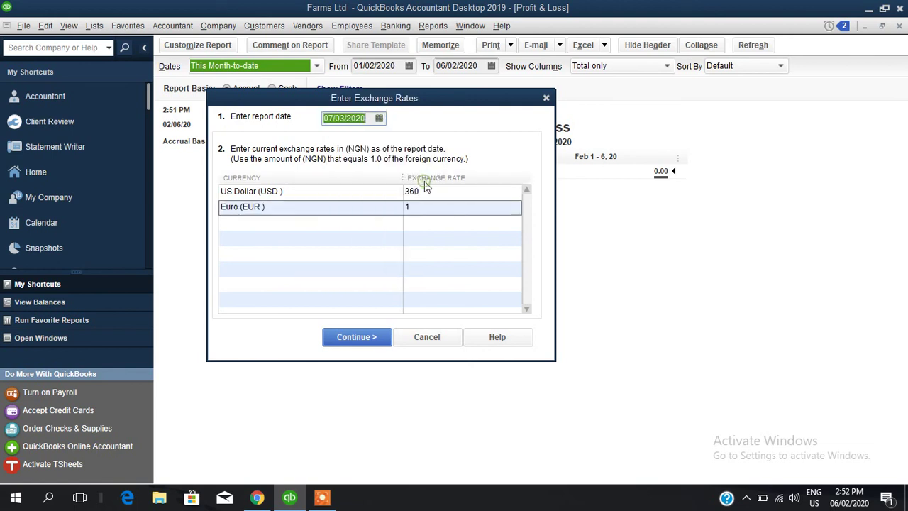
left_click(369, 337)
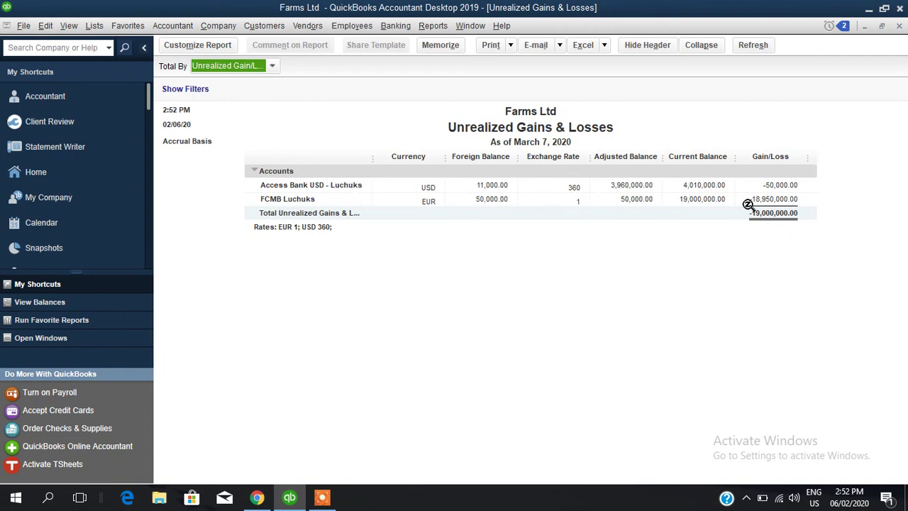
left_click(900, 26)
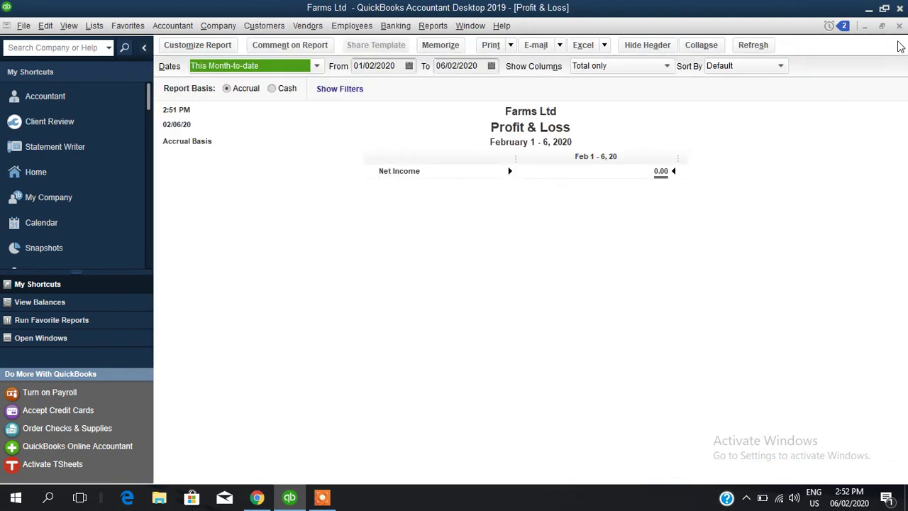
left_click(899, 27)
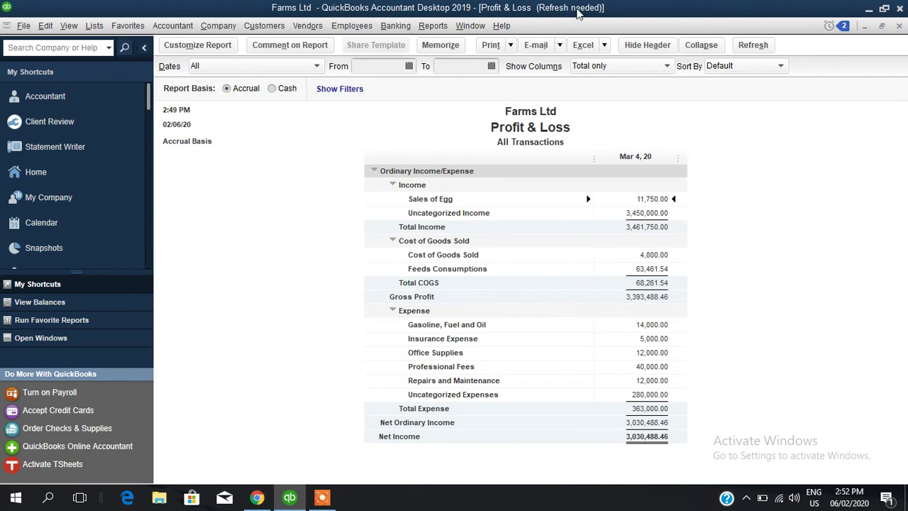
Start the Unrealized Gains & Losses report again and enter exchange rates of 360 for US Dollar and 395 for Euro
left_click(433, 26)
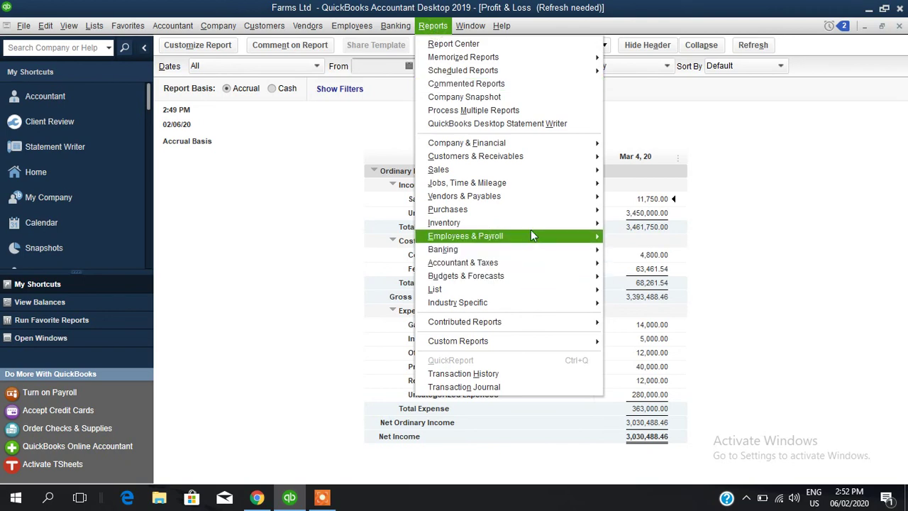
mouse_move(521, 144)
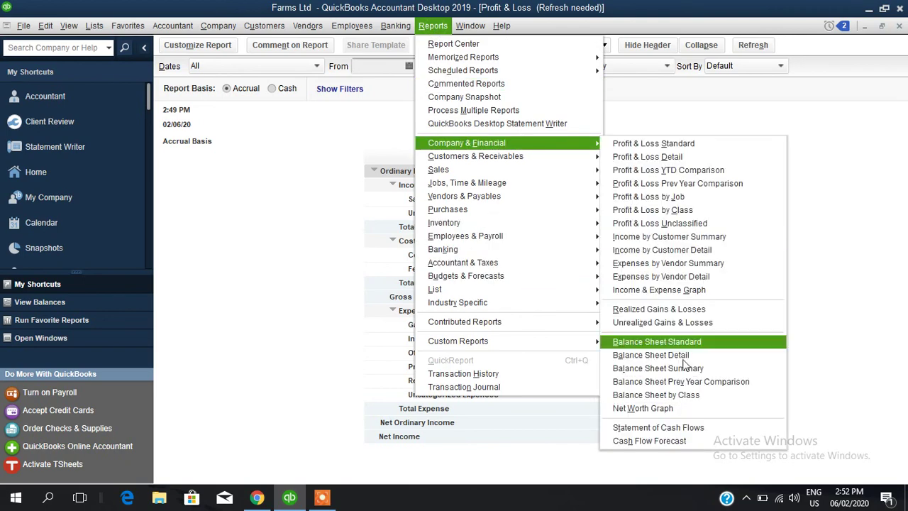
left_click(663, 377)
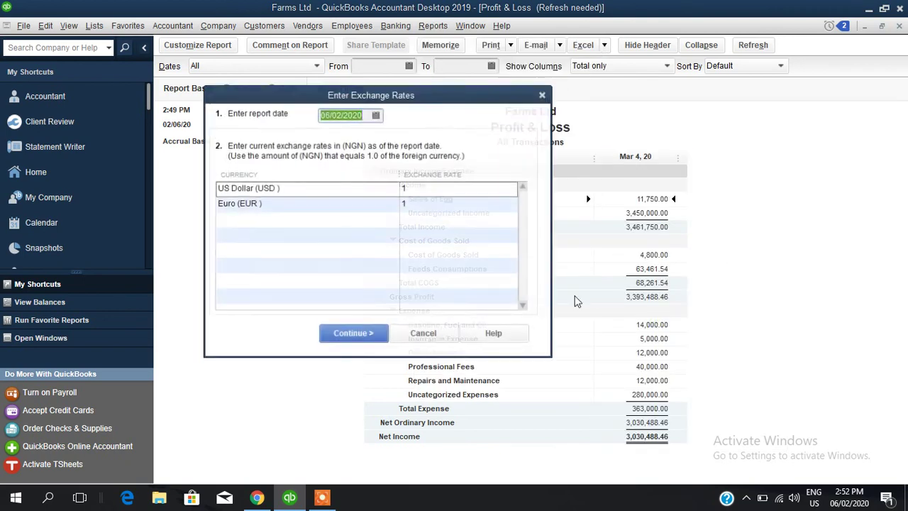
left_click(417, 189)
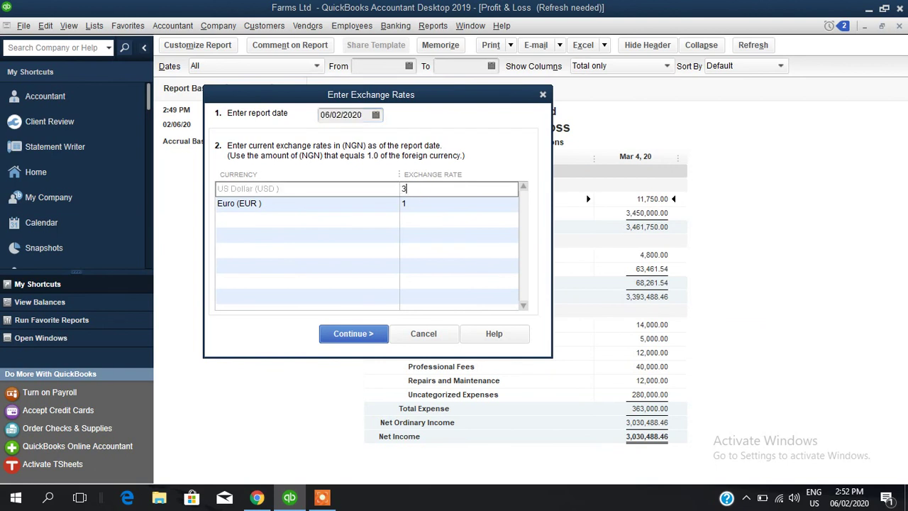
type("360")
left_click(424, 204)
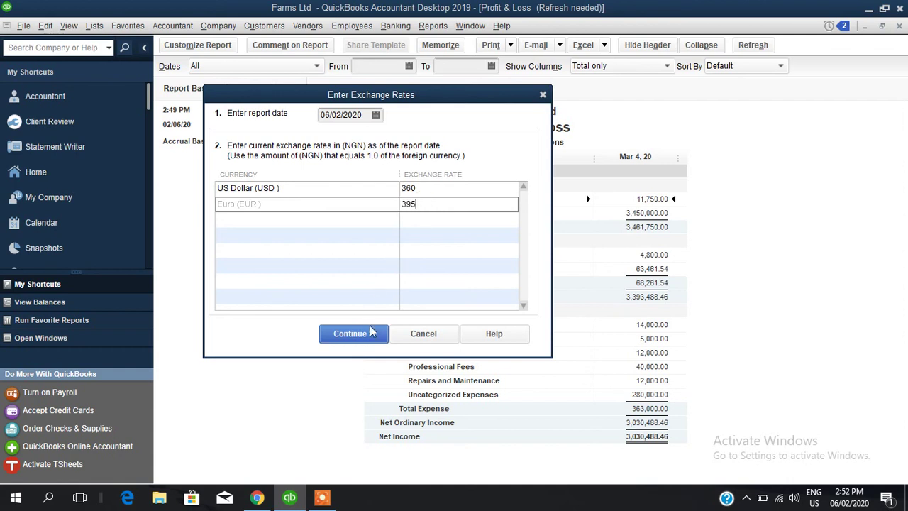
Run the Unrealized Gains & Losses report as of 07/03/2020 with the Euro rate re-entered as 395, and return to the home page
left_click(375, 118)
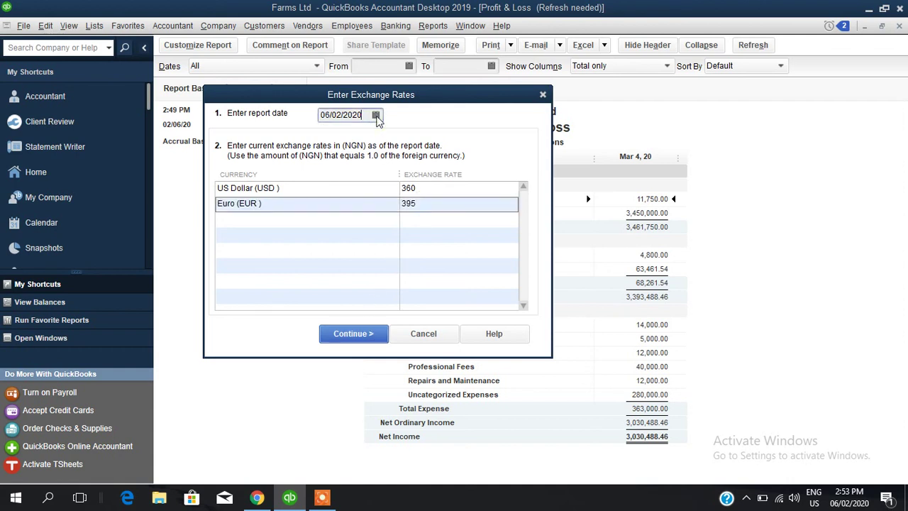
left_click(377, 116)
left_click(428, 137)
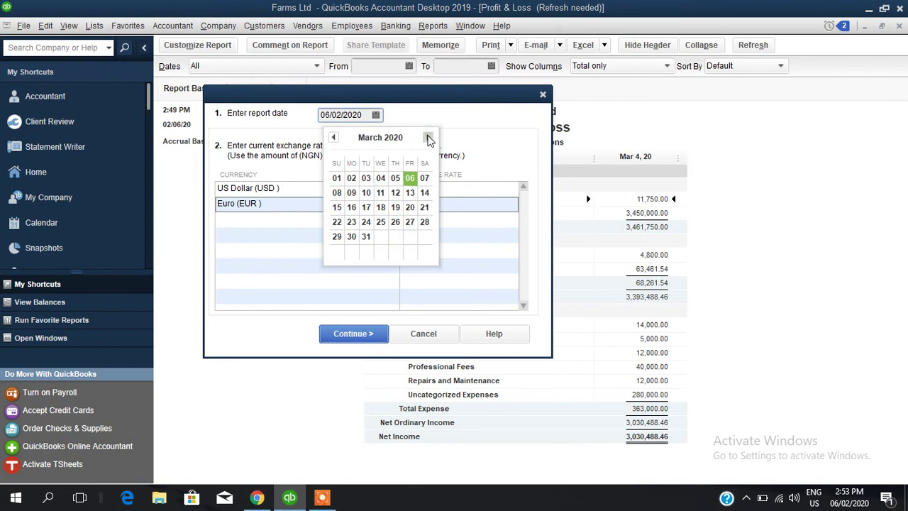
left_click(425, 178)
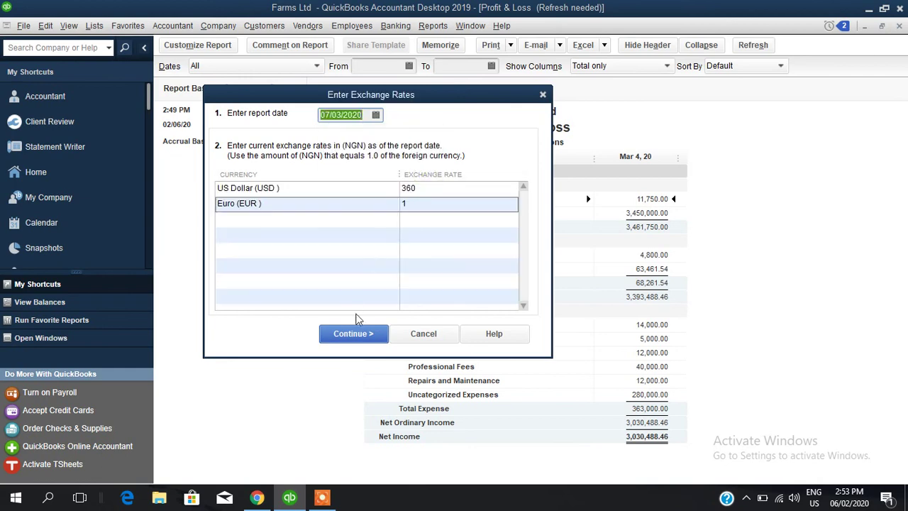
left_click(423, 204)
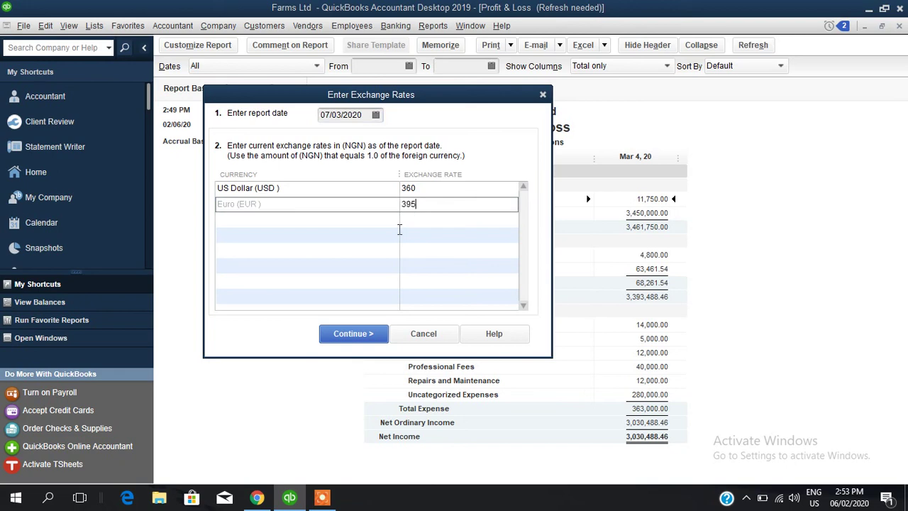
left_click(365, 330)
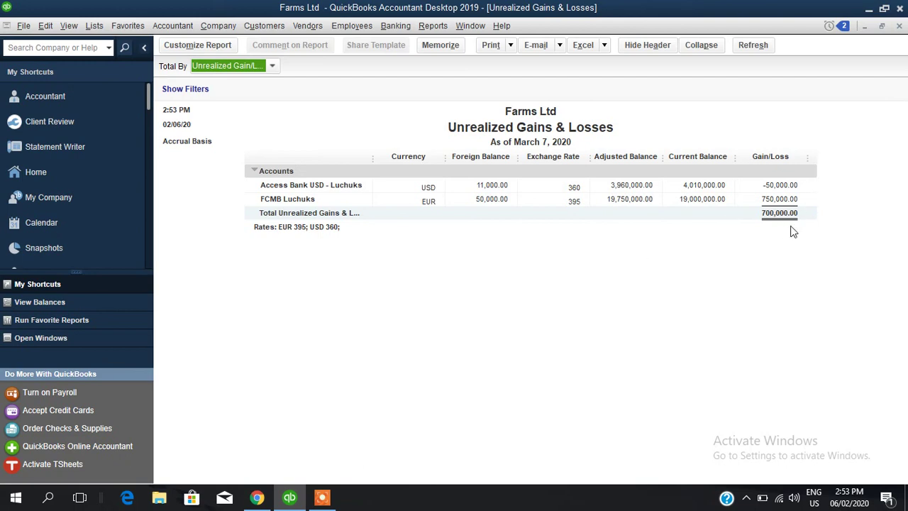
left_click(64, 176)
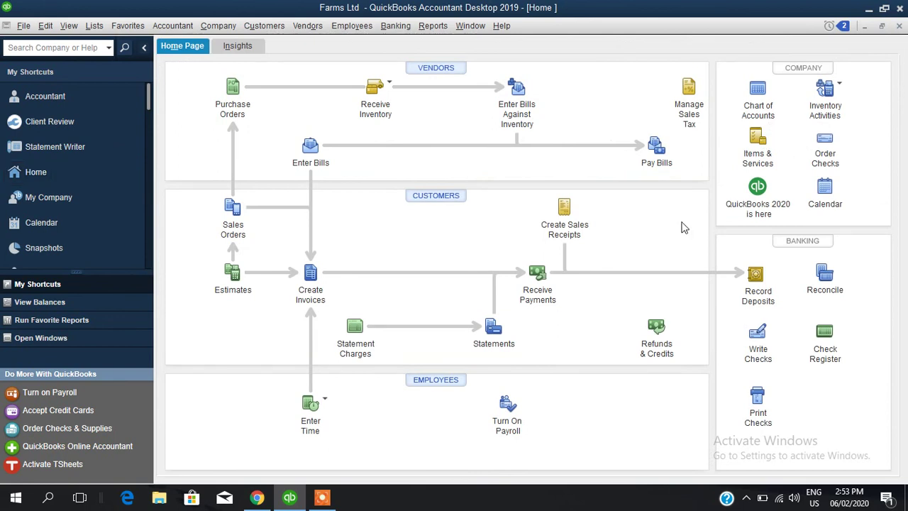
left_click(323, 498)
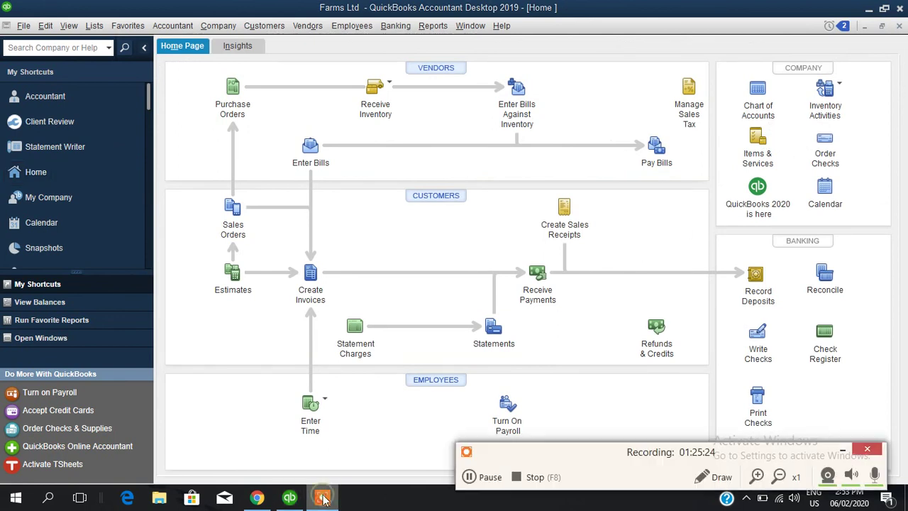